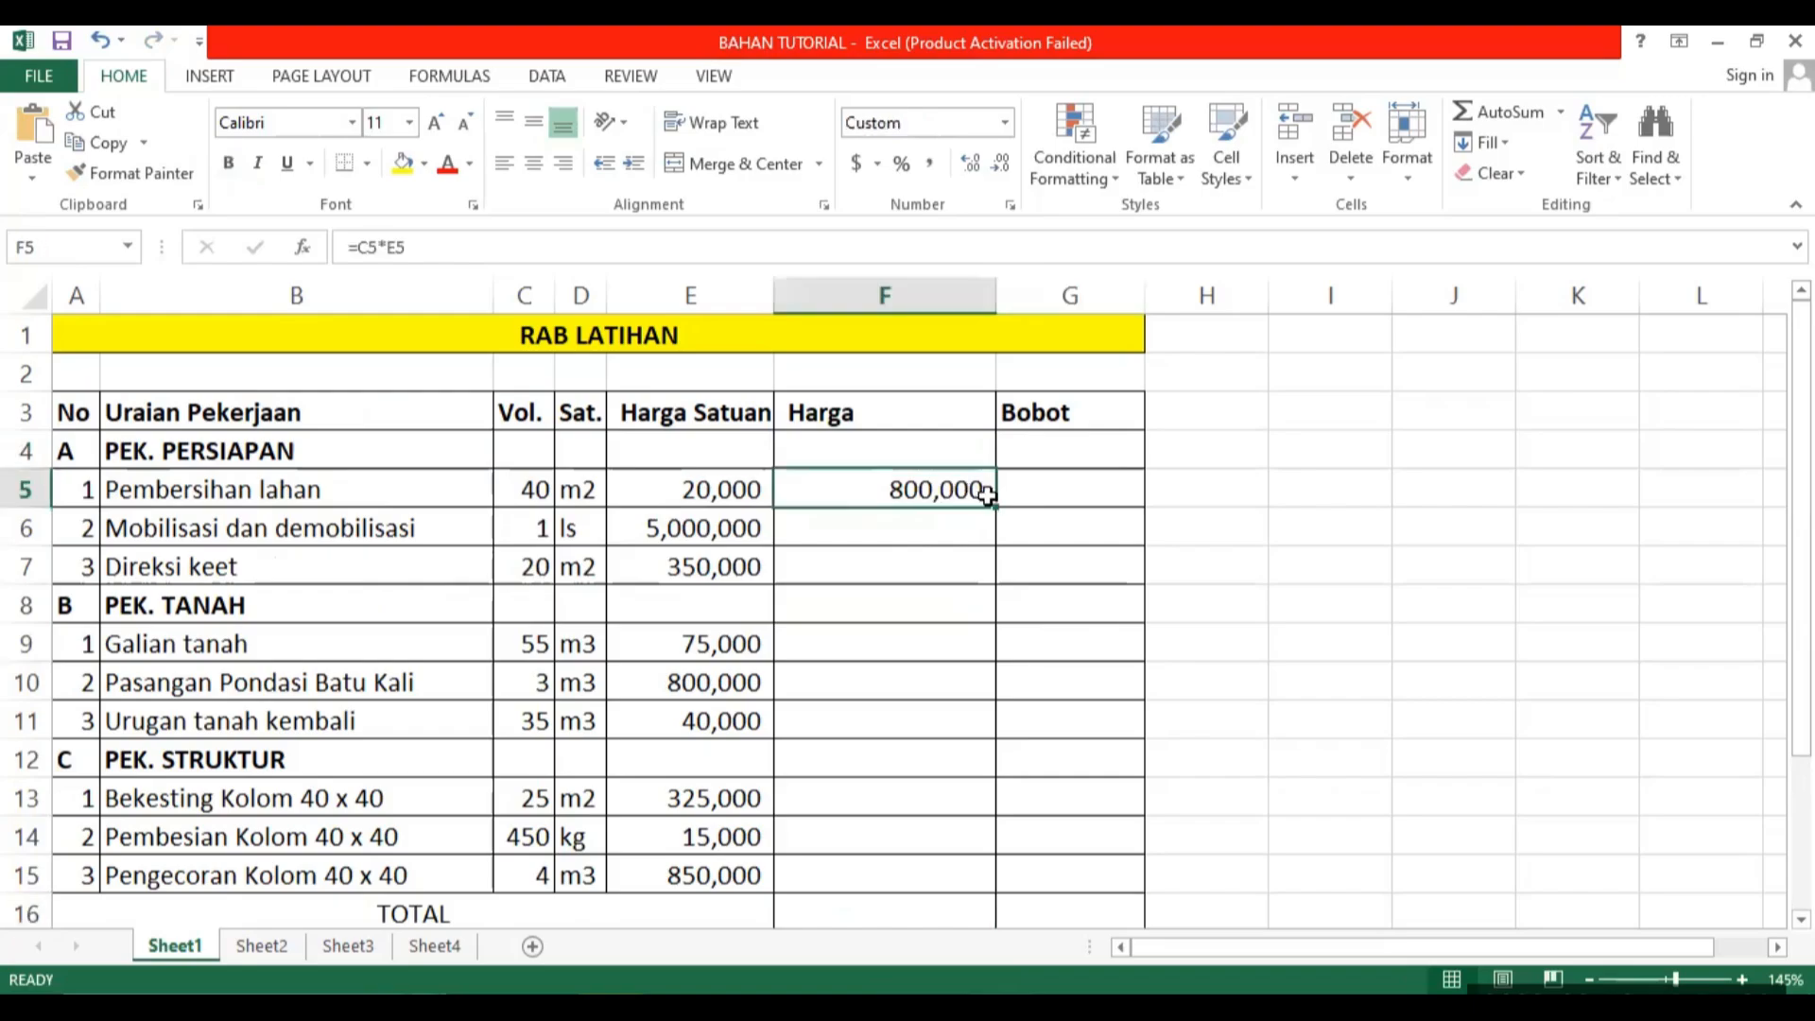
# Fill the Harga formula from F5 down to F15 and clear the copies in heading cells F8 and F12.
pyautogui.moveTo(996, 507); pyautogui.dragTo(955, 877)
pyautogui.click(906, 748)
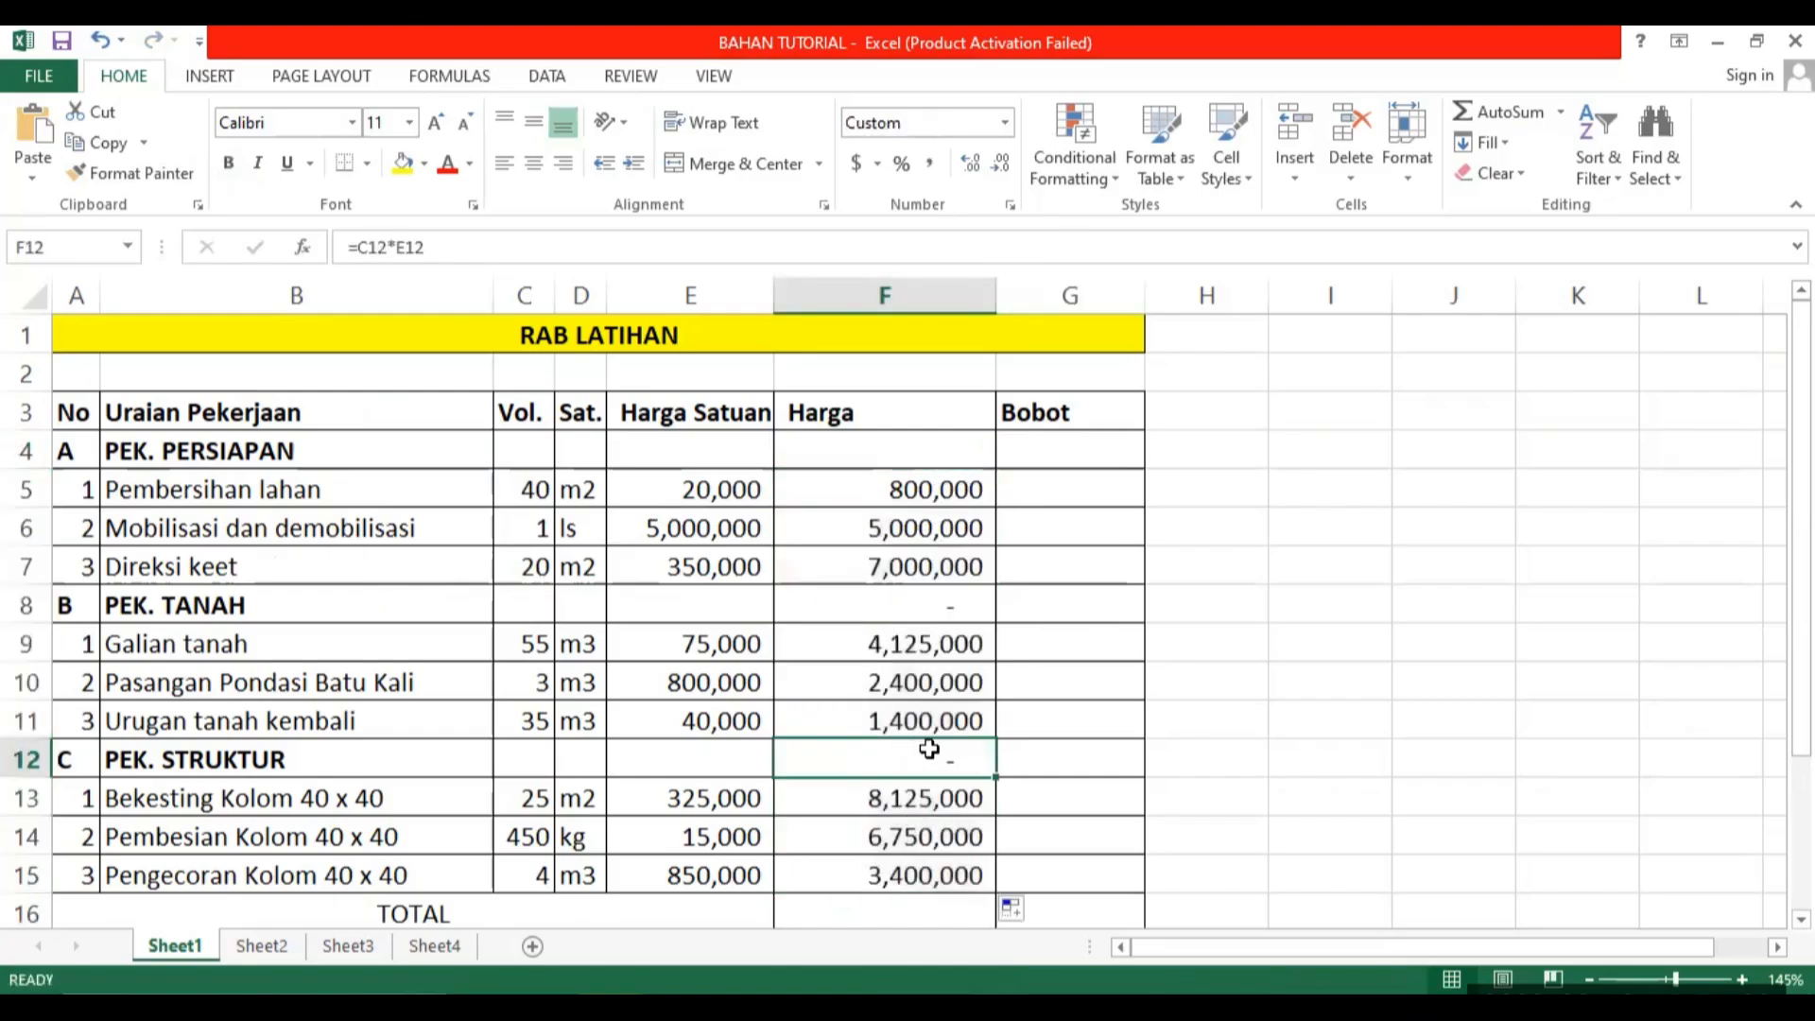
pyautogui.press('Delete')
pyautogui.click(916, 595)
pyautogui.press('Delete')
# Enter =SUBTOTAL(9,F5:F7) in F4 to sum the prices of the PEK. PERSIAPAN items.
pyautogui.click(942, 445)
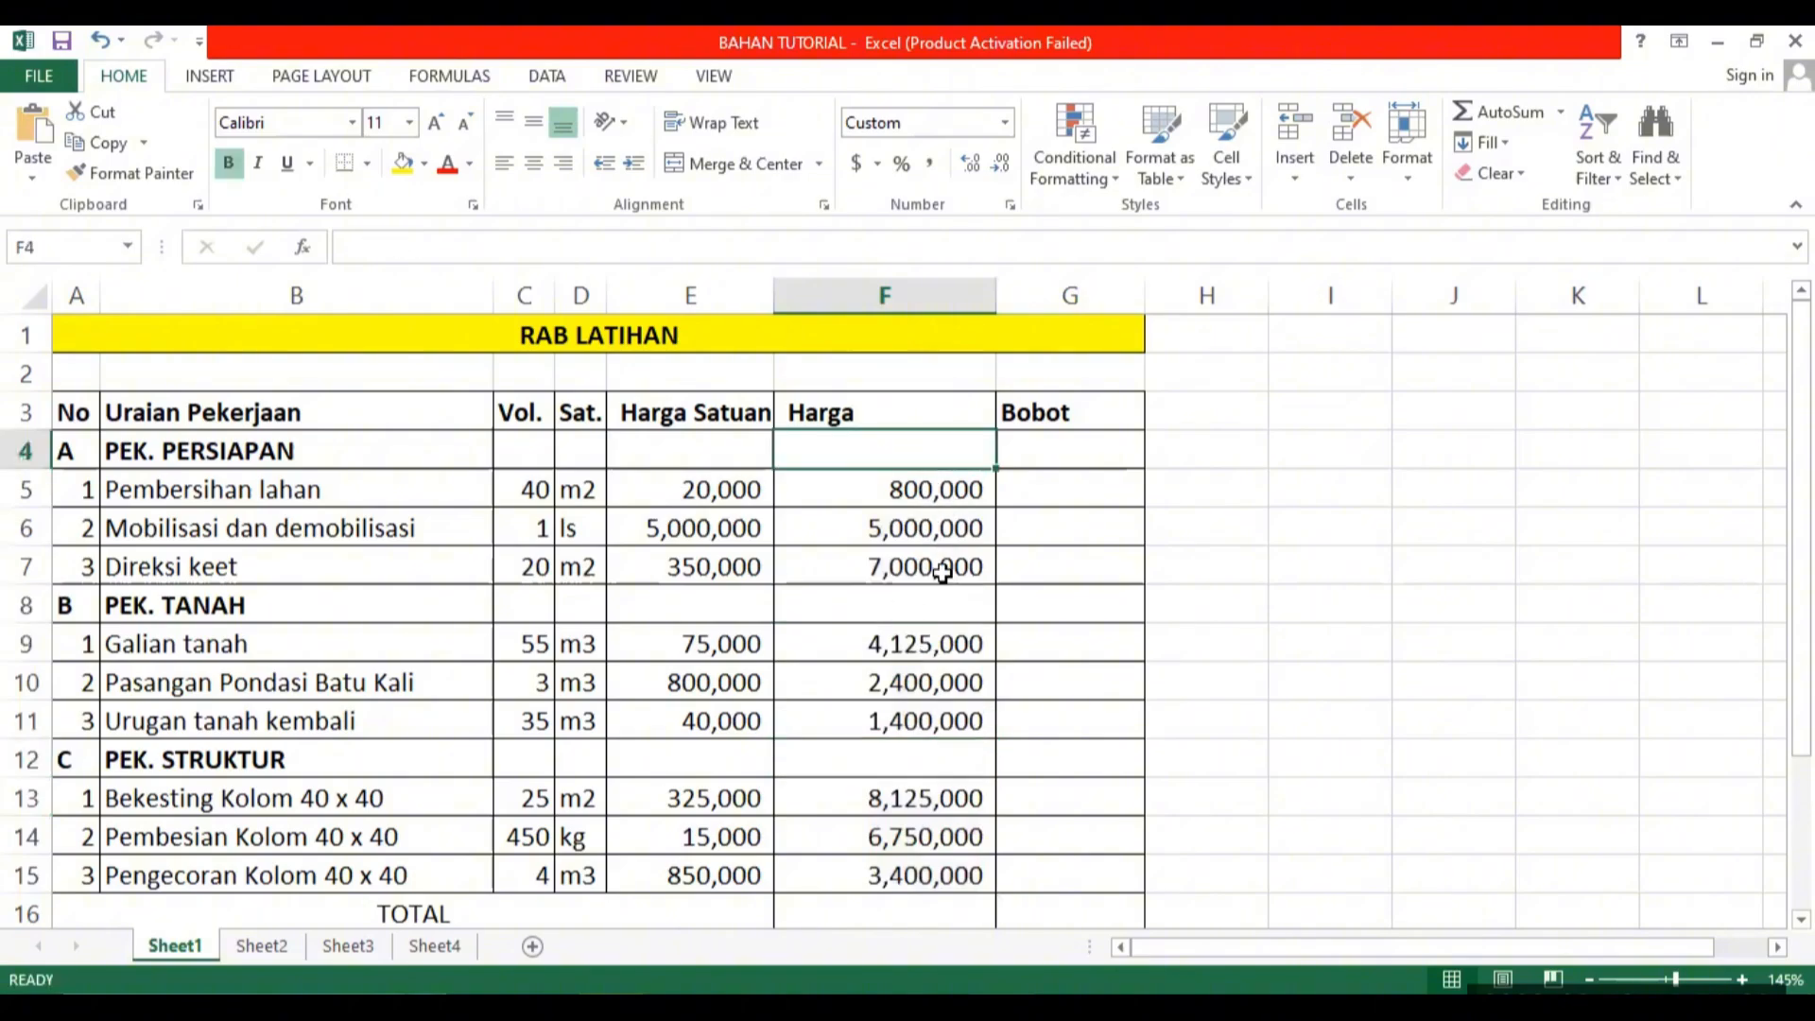
pyautogui.click(863, 417)
pyautogui.click(870, 451)
pyautogui.write('=su')
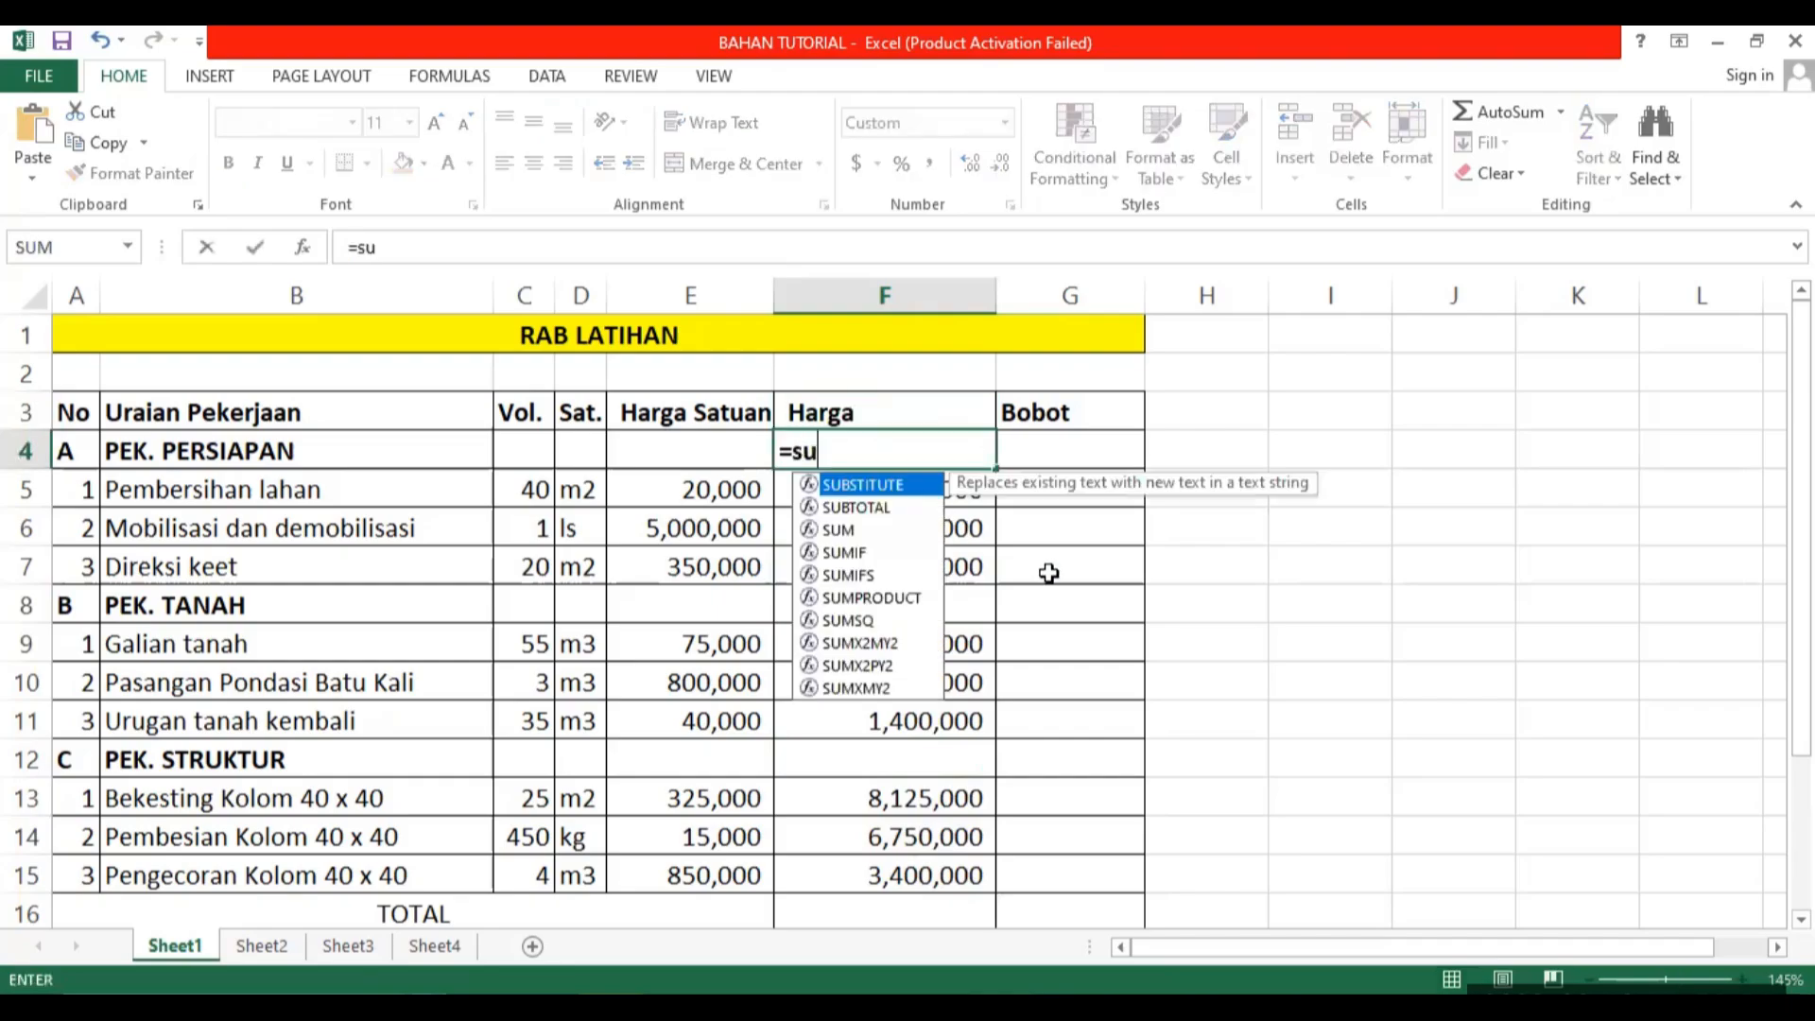
pyautogui.write('btotal')
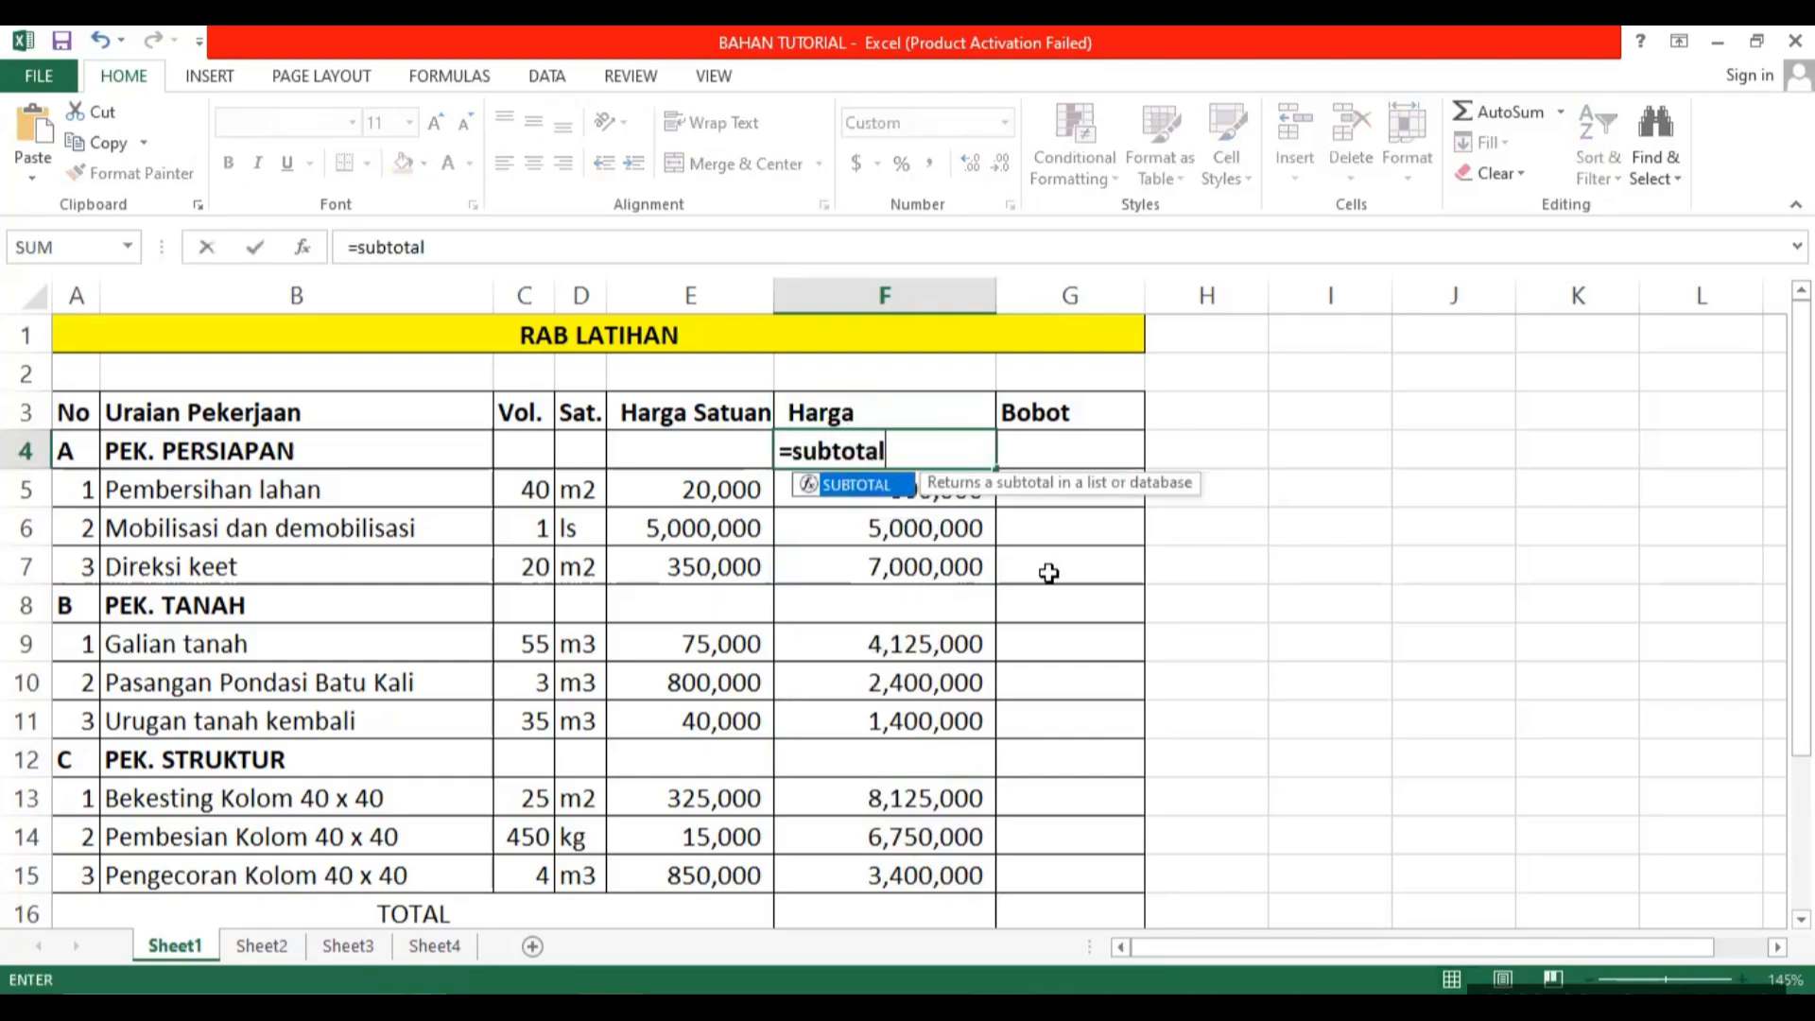
pyautogui.write('(')
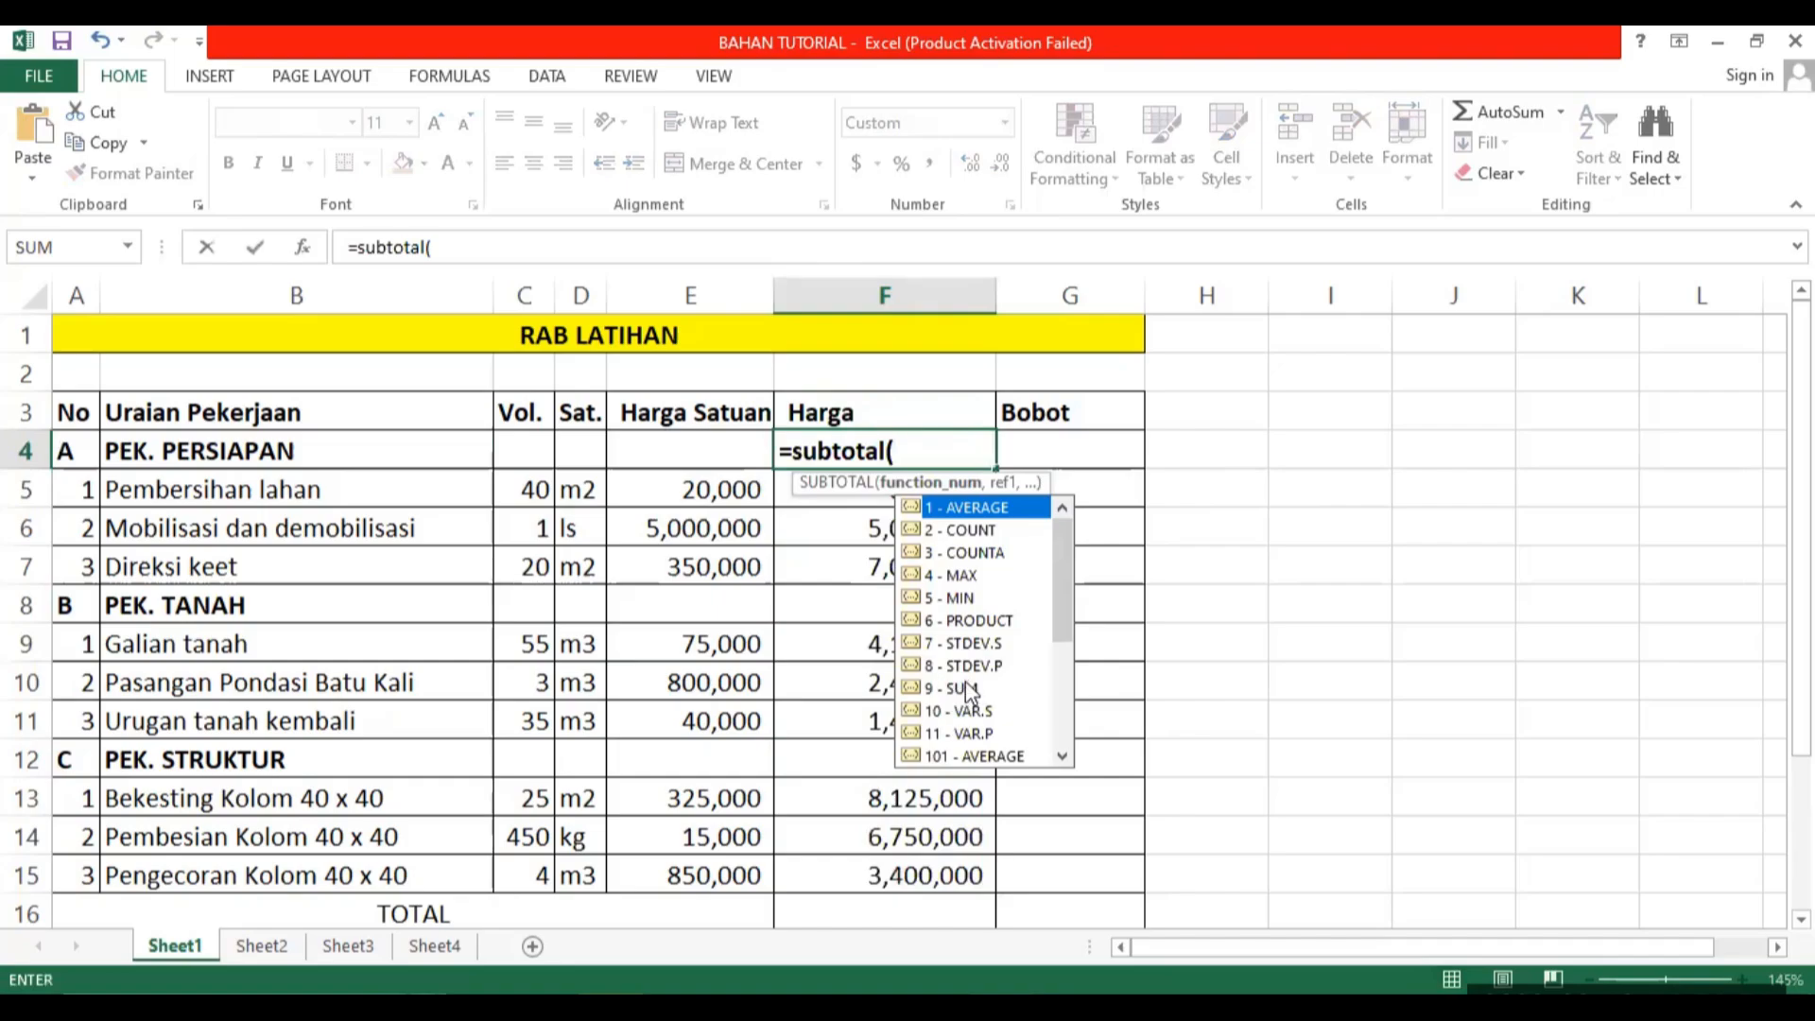
pyautogui.write('9,')
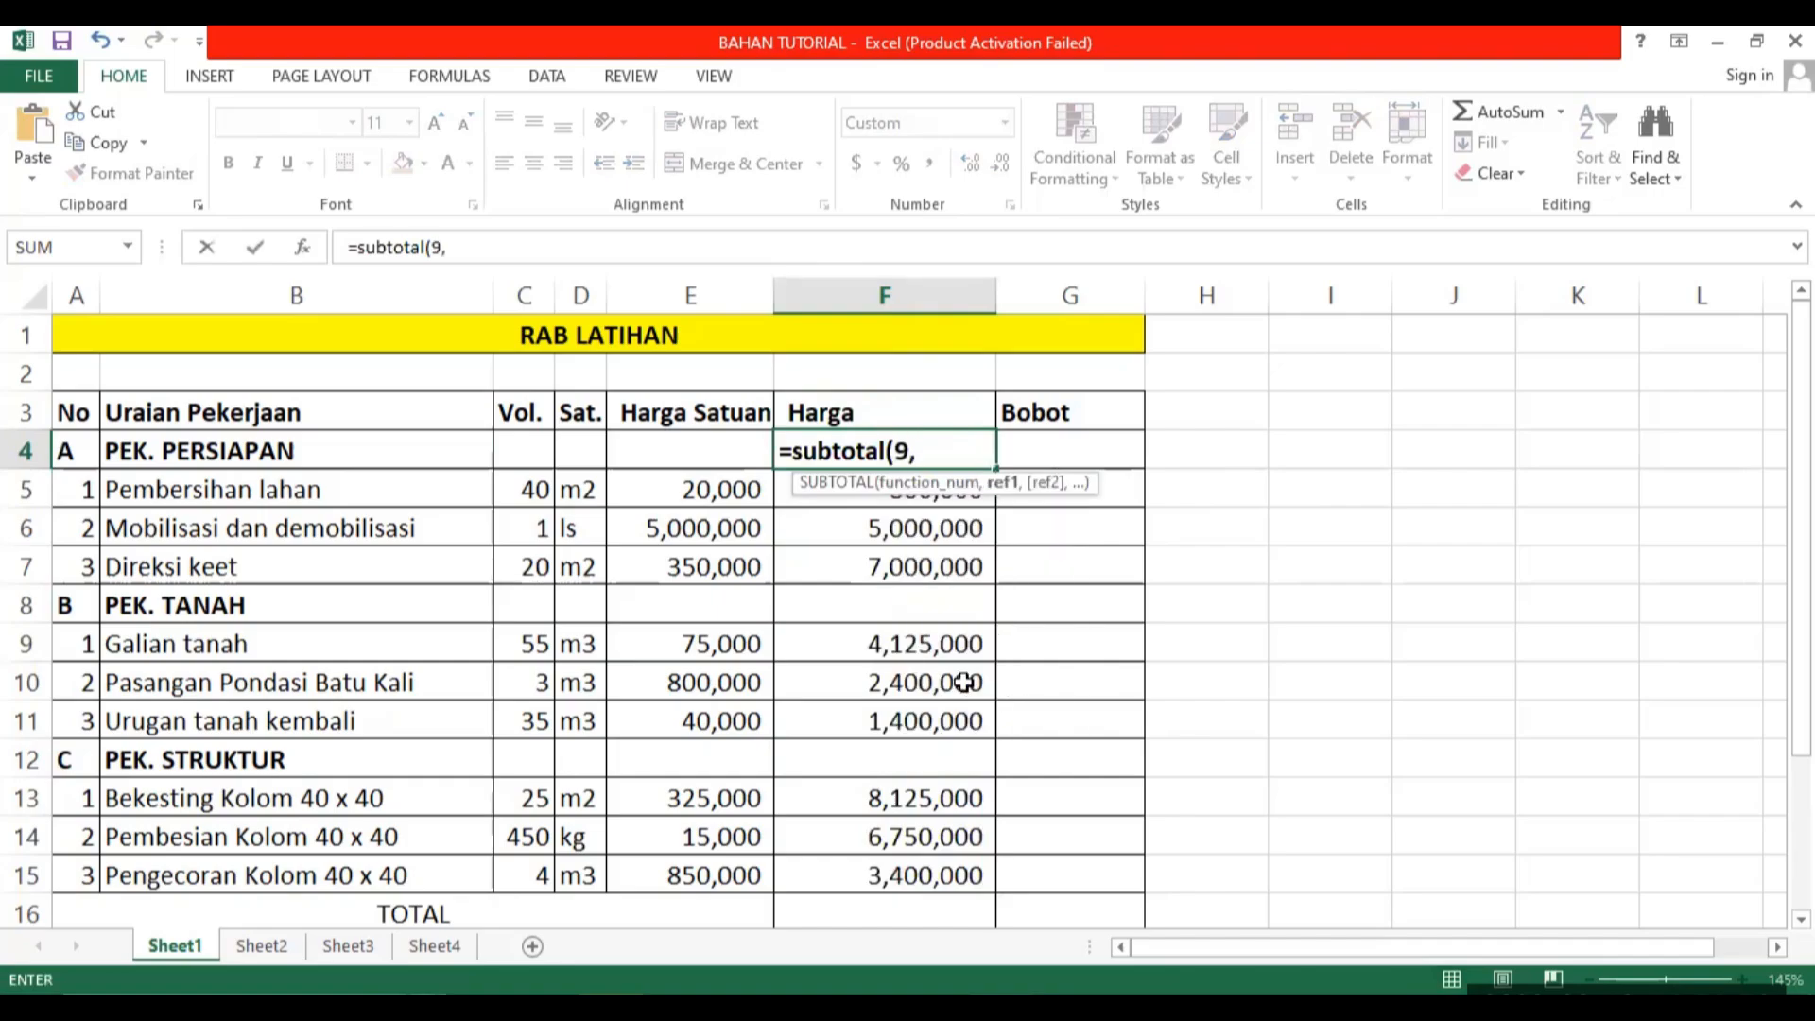
pyautogui.moveTo(792, 496); pyautogui.dragTo(785, 569)
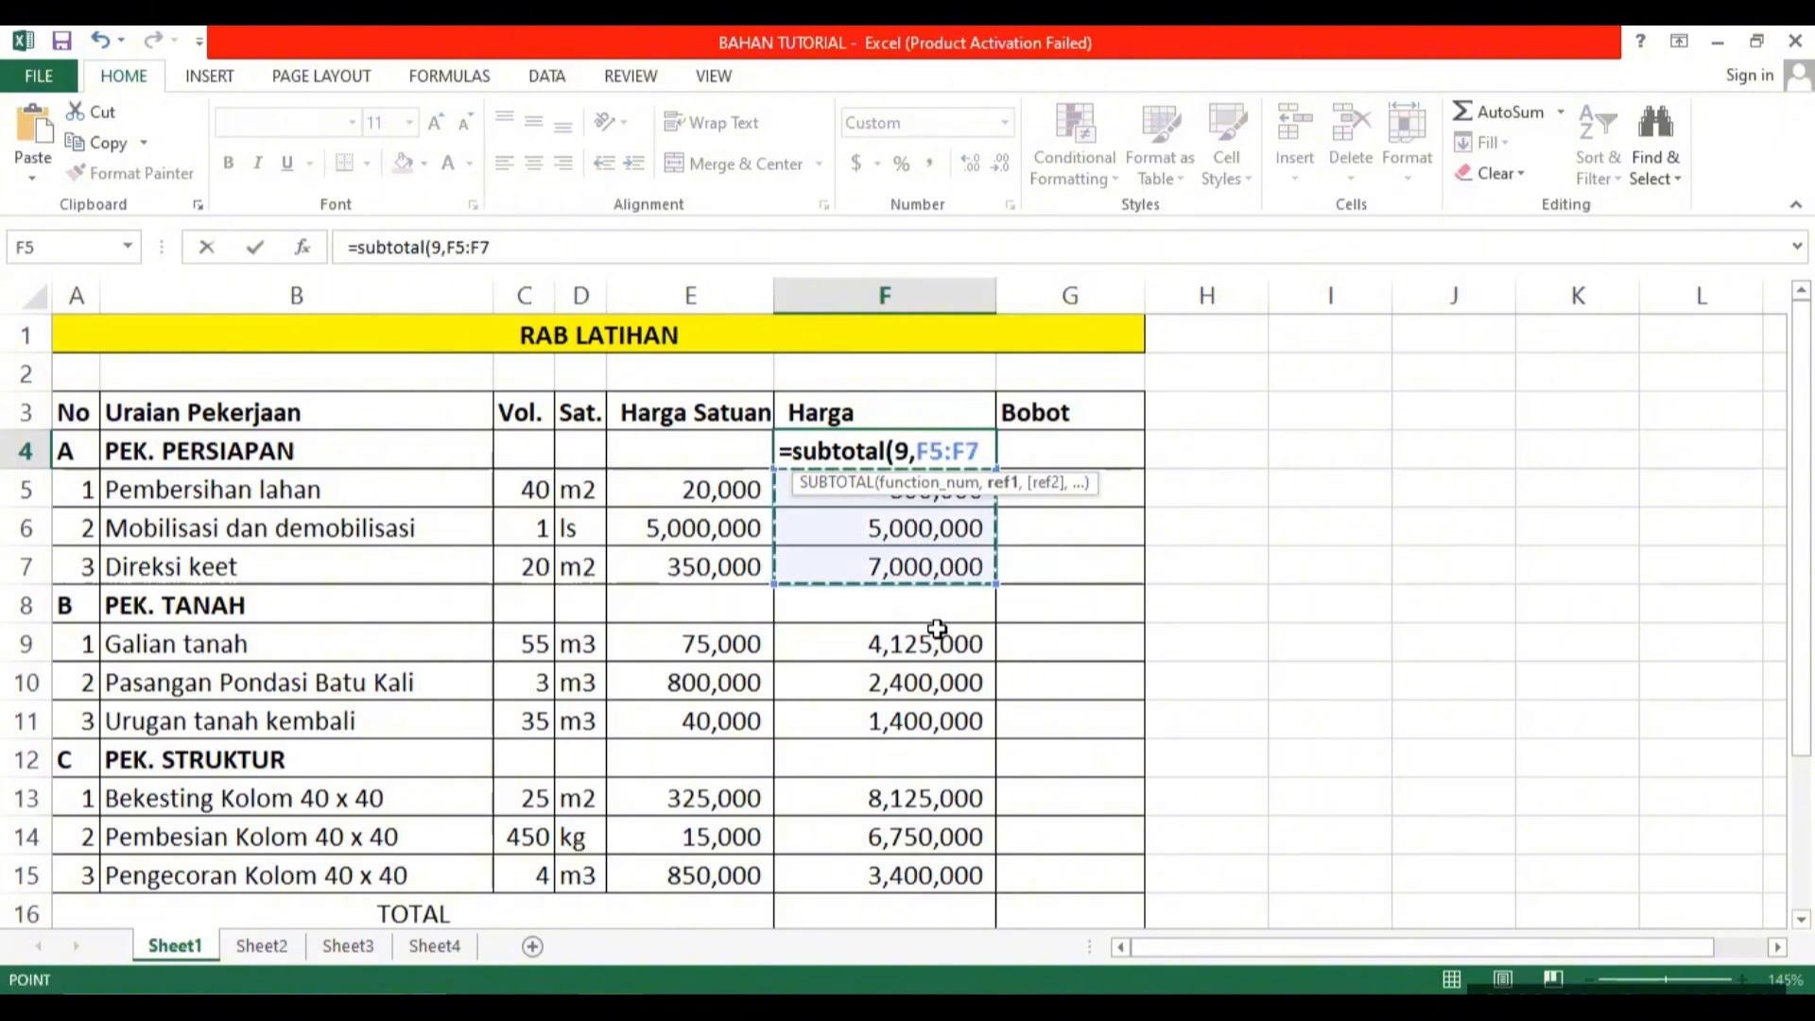
pyautogui.write(')')
pyautogui.press('Return')
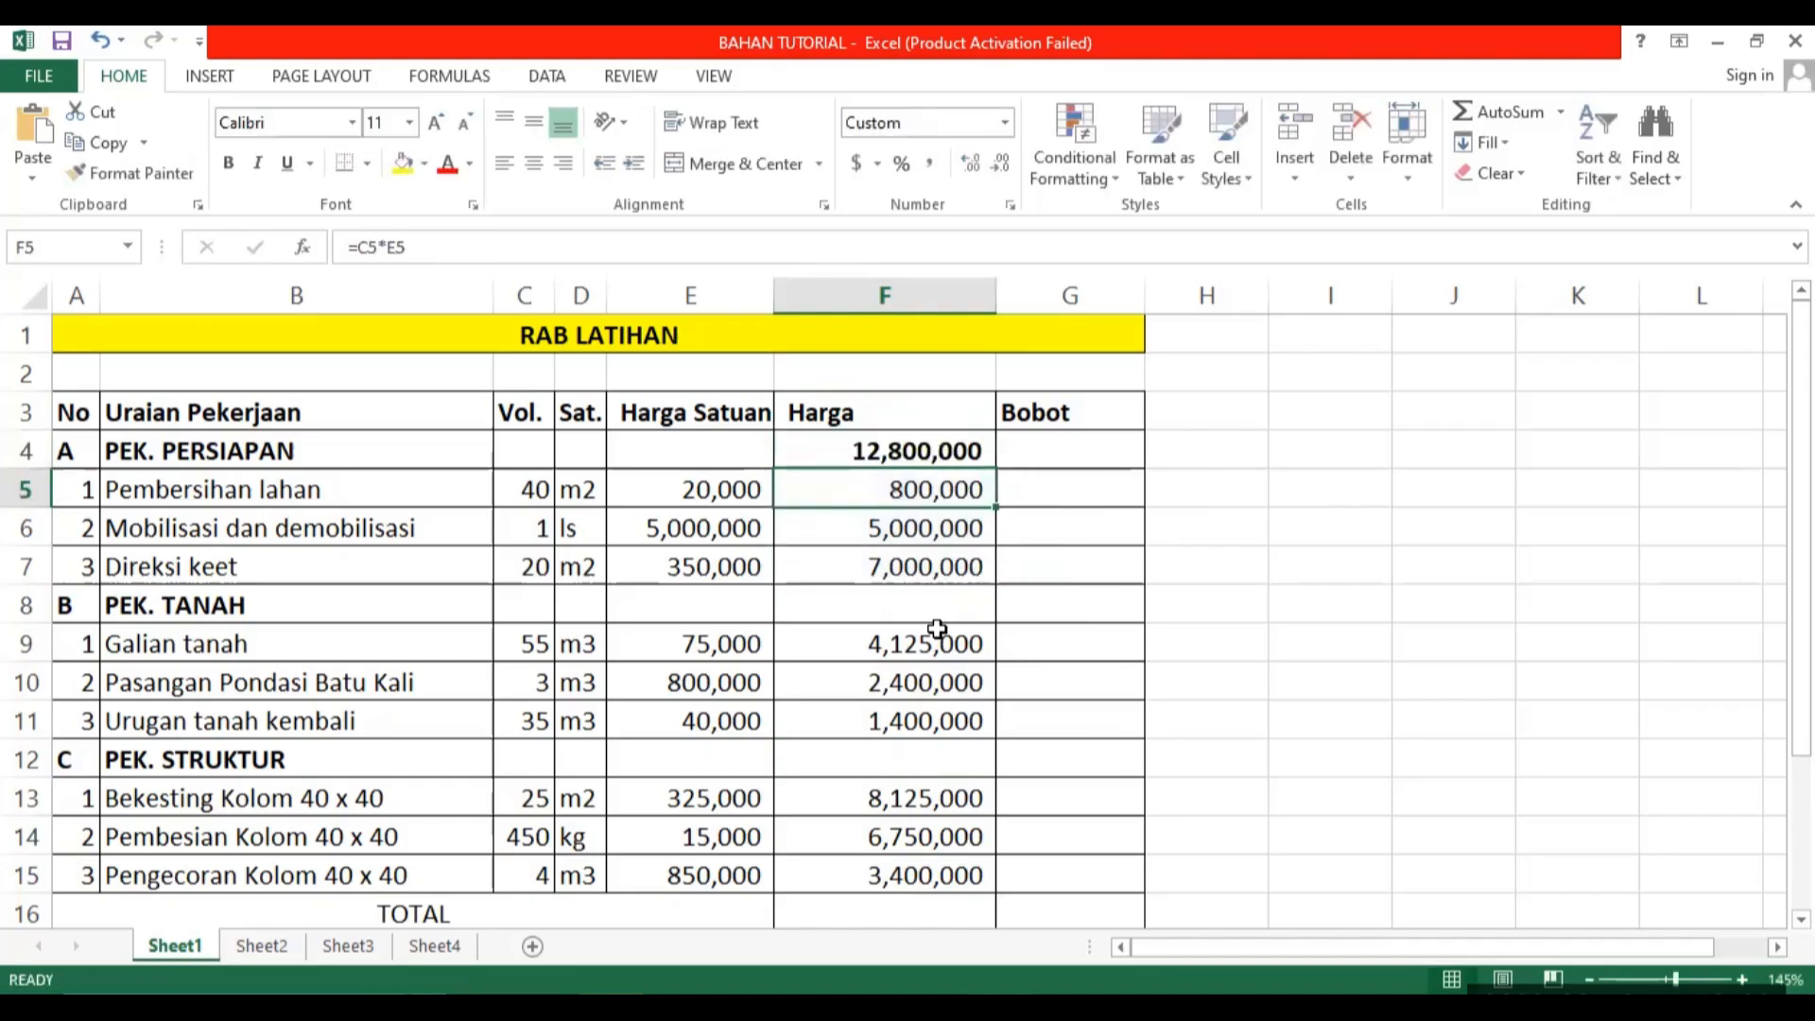
# Copy the PEK. PERSIAPAN subtotal formula from F4 into F8 for PEK. TANAH.
pyautogui.click(872, 448)
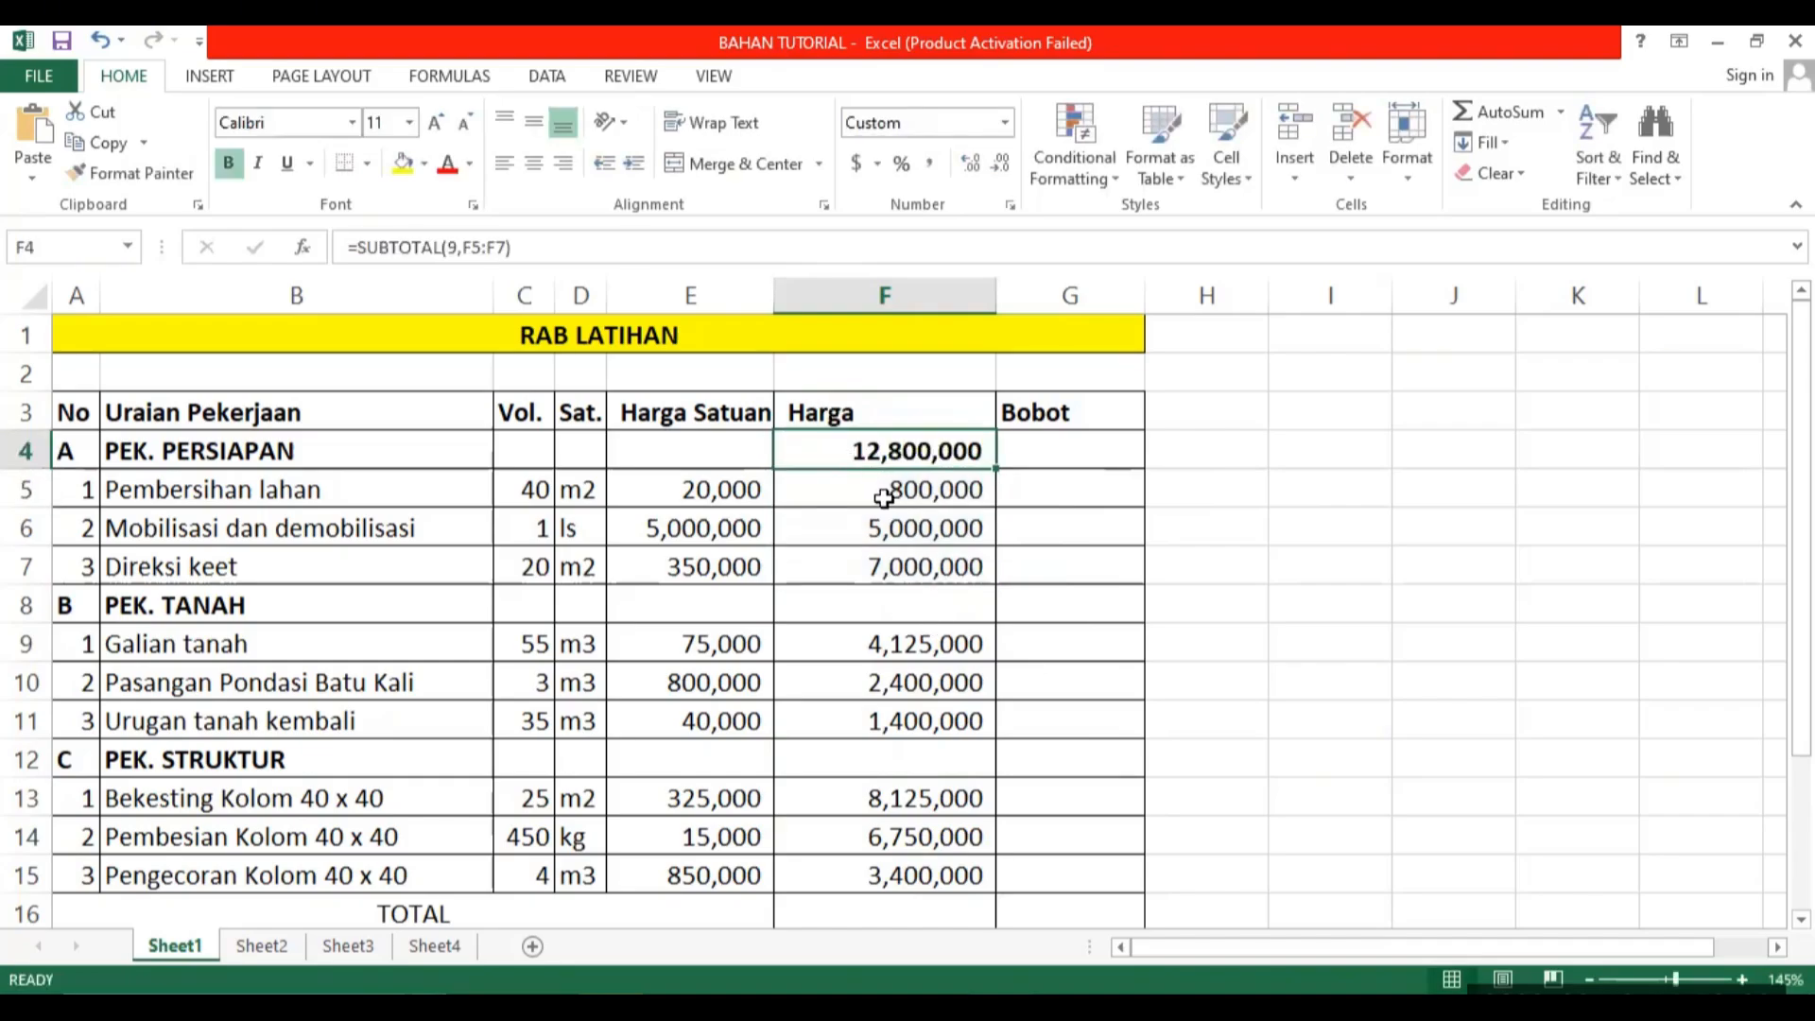
pyautogui.hotkey('ctrl', 'c')
pyautogui.click(889, 610)
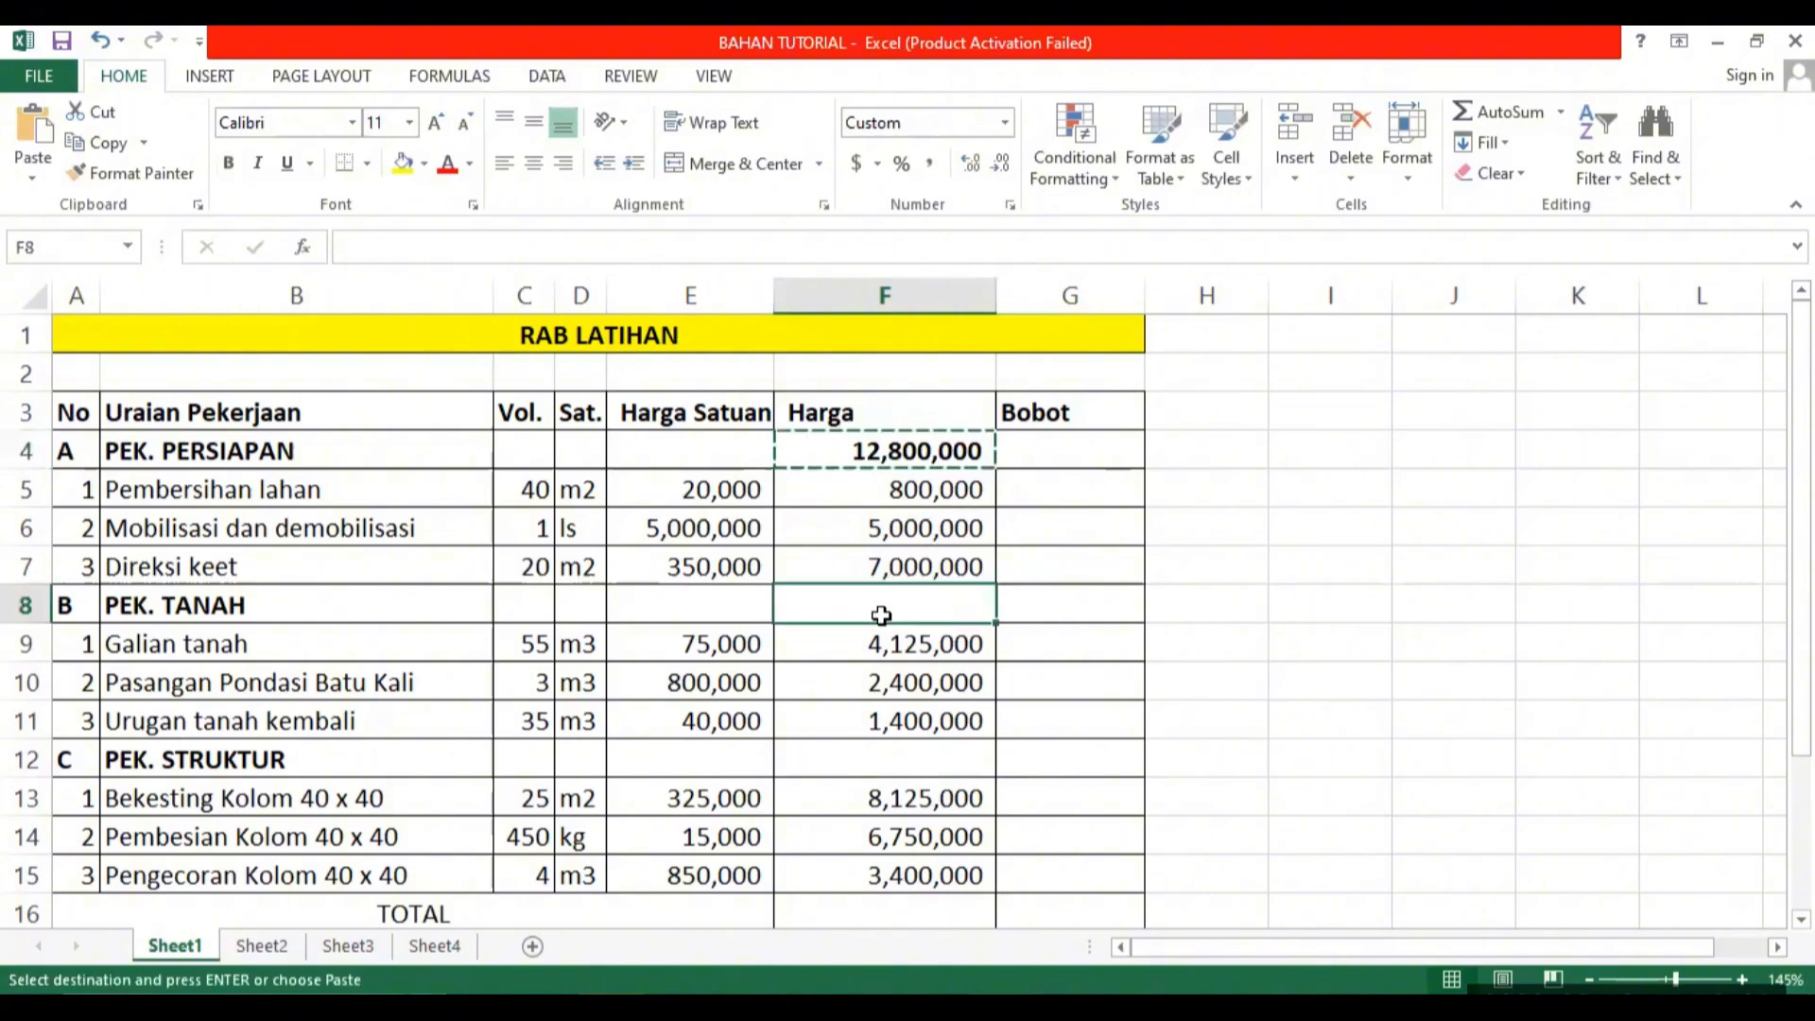
pyautogui.hotkey('ctrl', 'v')
pyautogui.click(1228, 551)
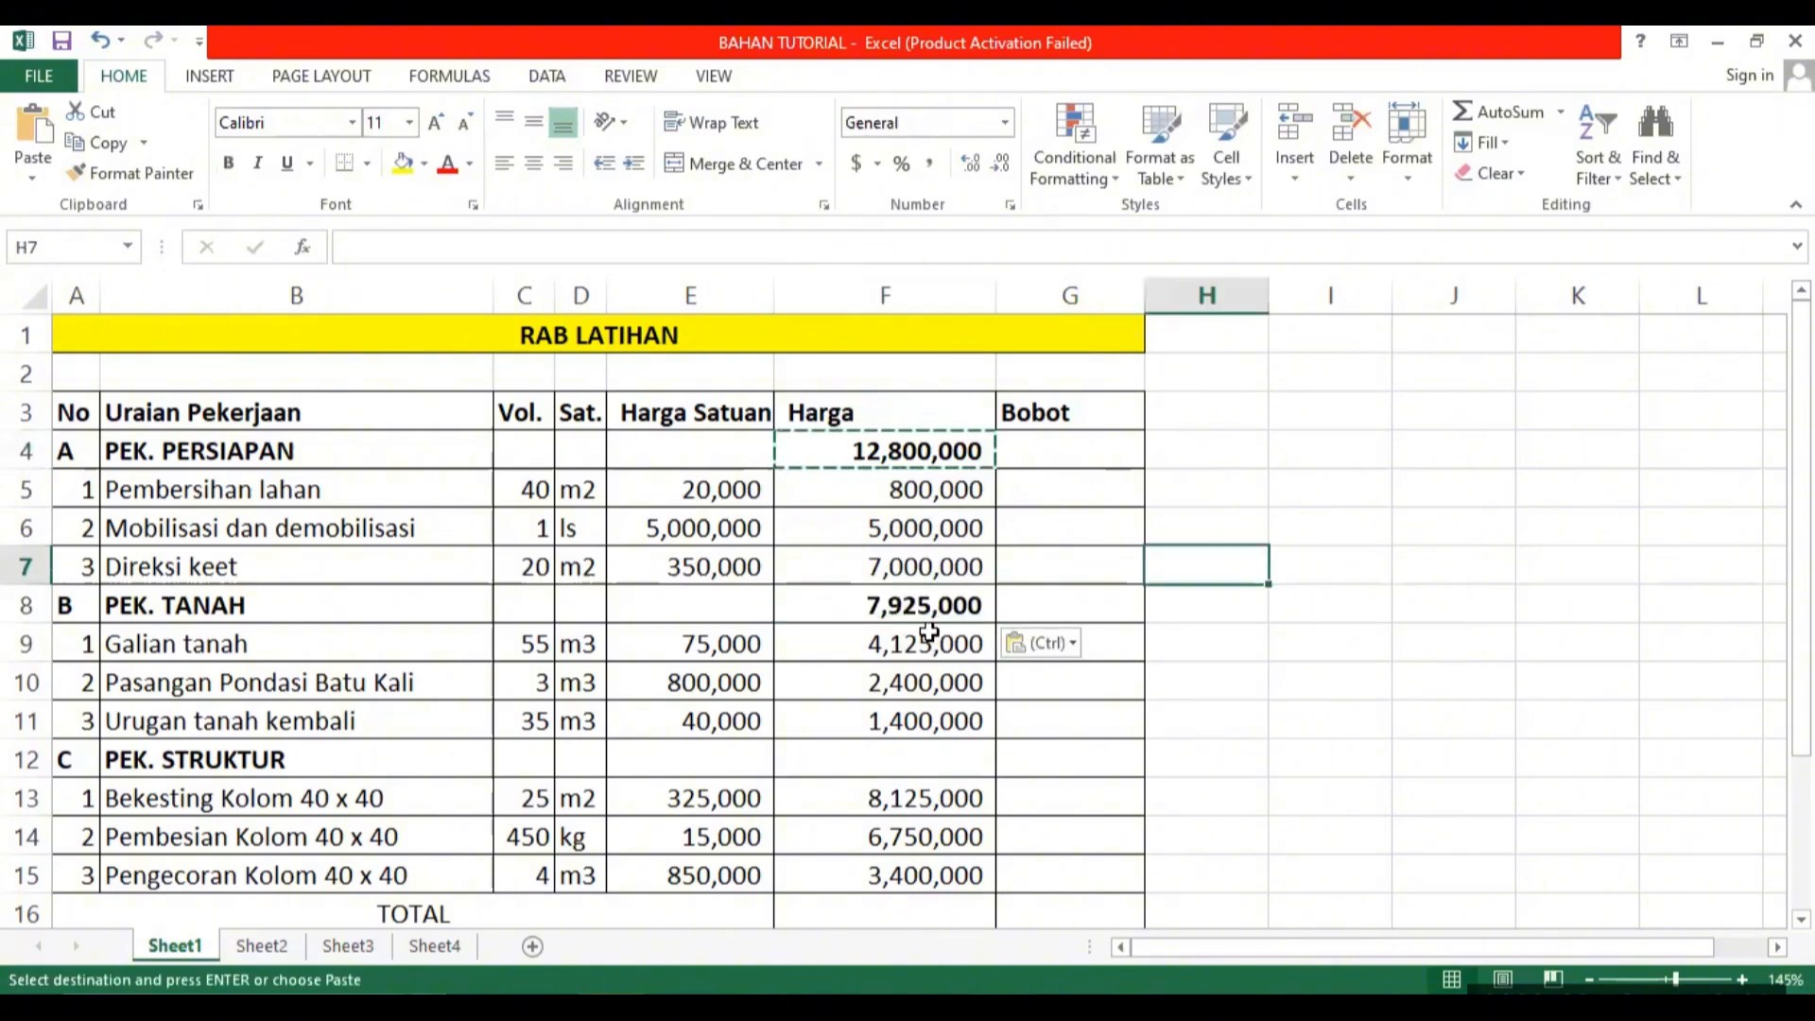
# Compare the subtotal formulas in F4 and F8 and inspect the range that F8 refers to.
pyautogui.click(930, 602)
pyautogui.click(909, 453)
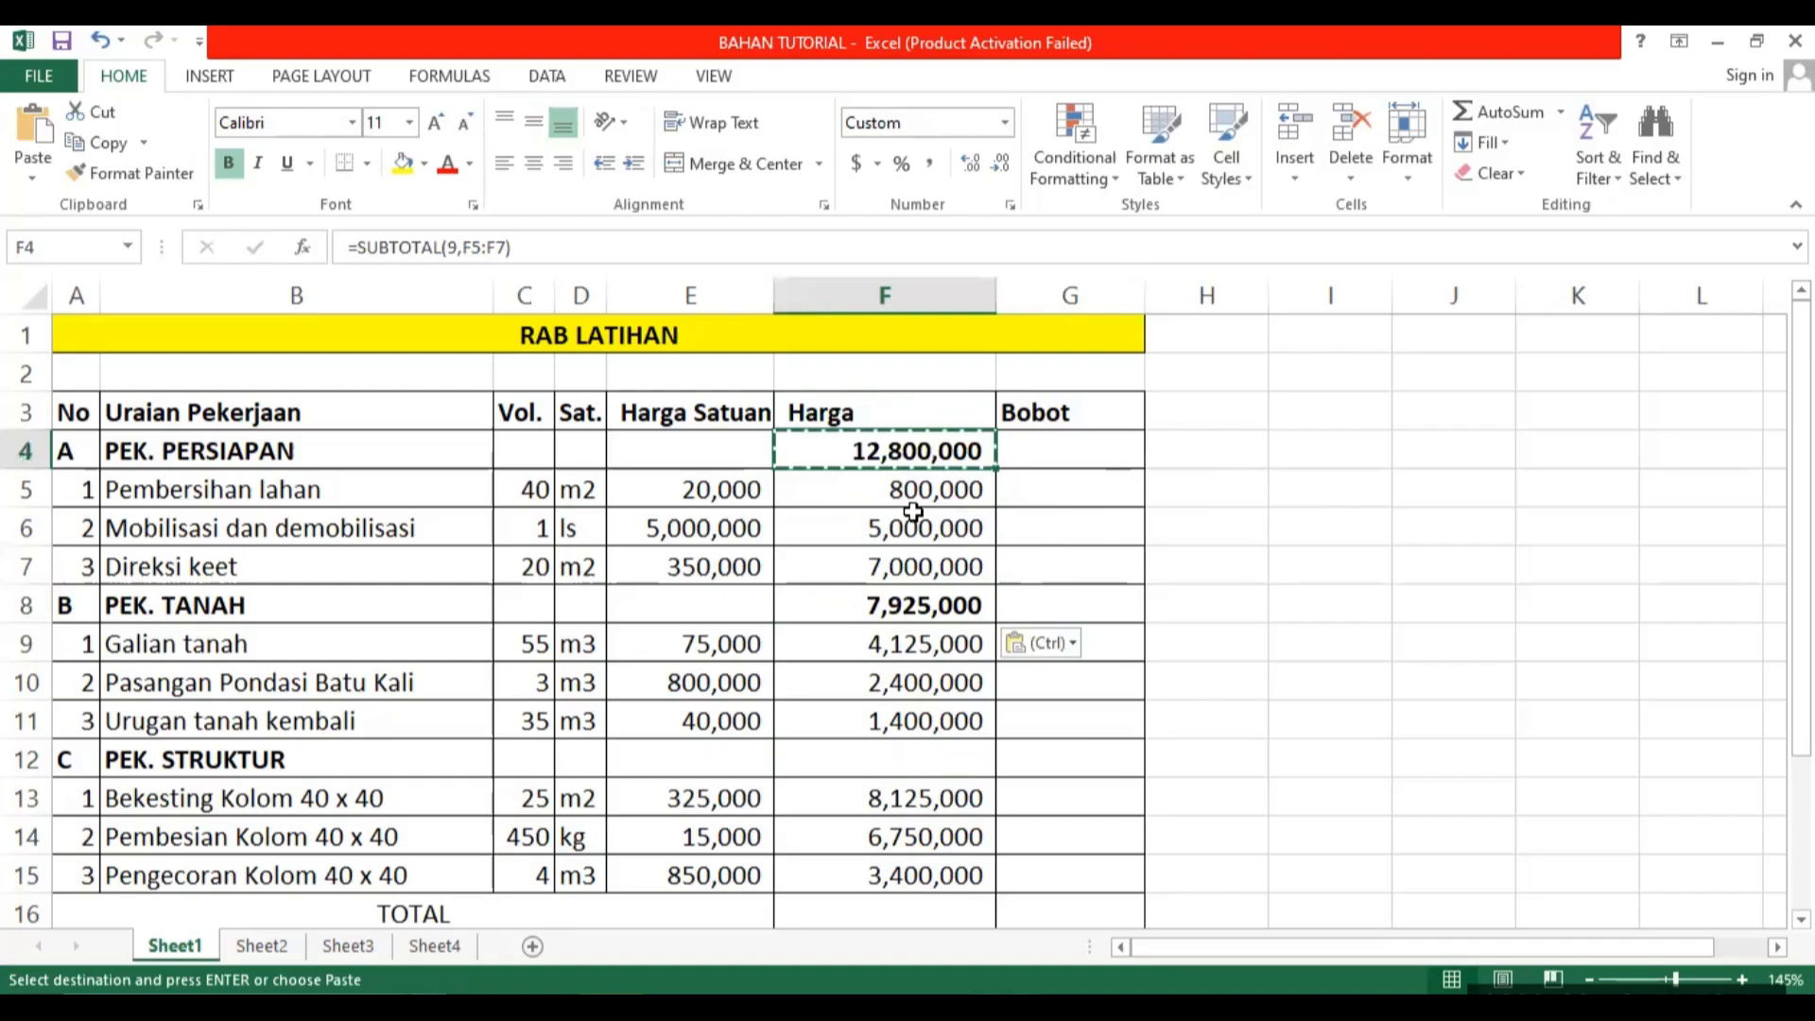
pyautogui.click(923, 612)
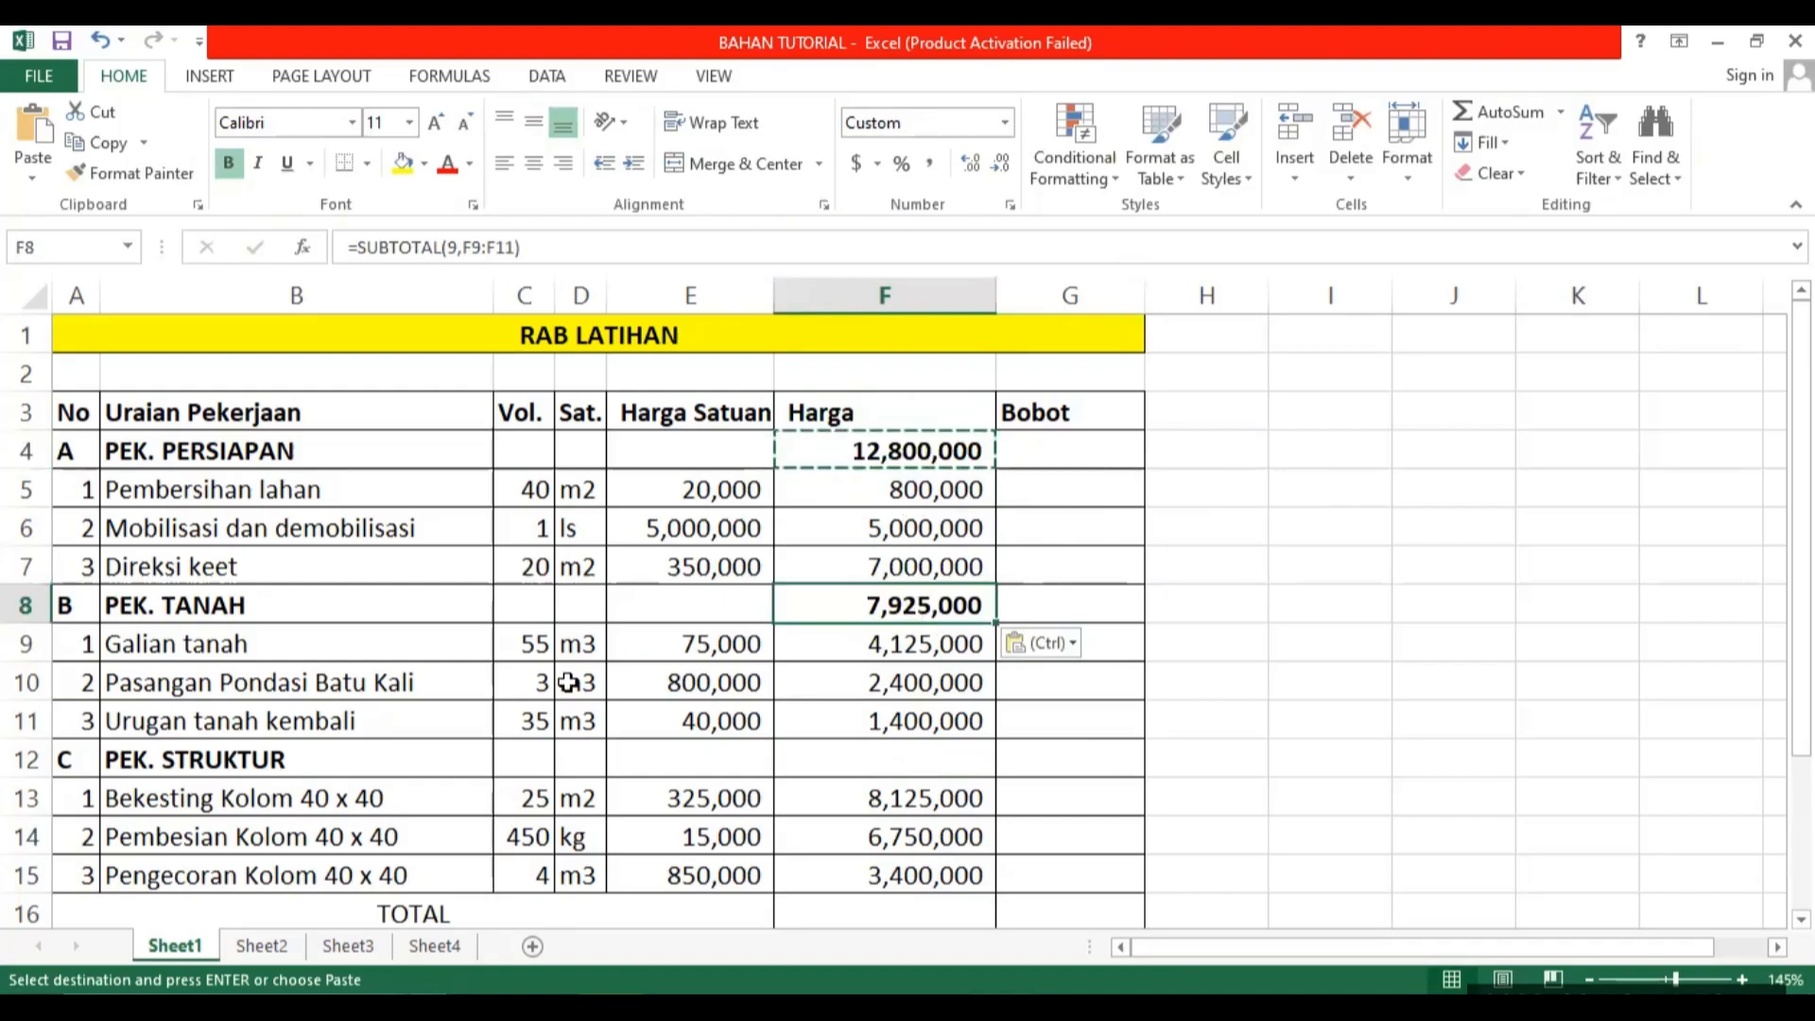
pyautogui.press('F2')
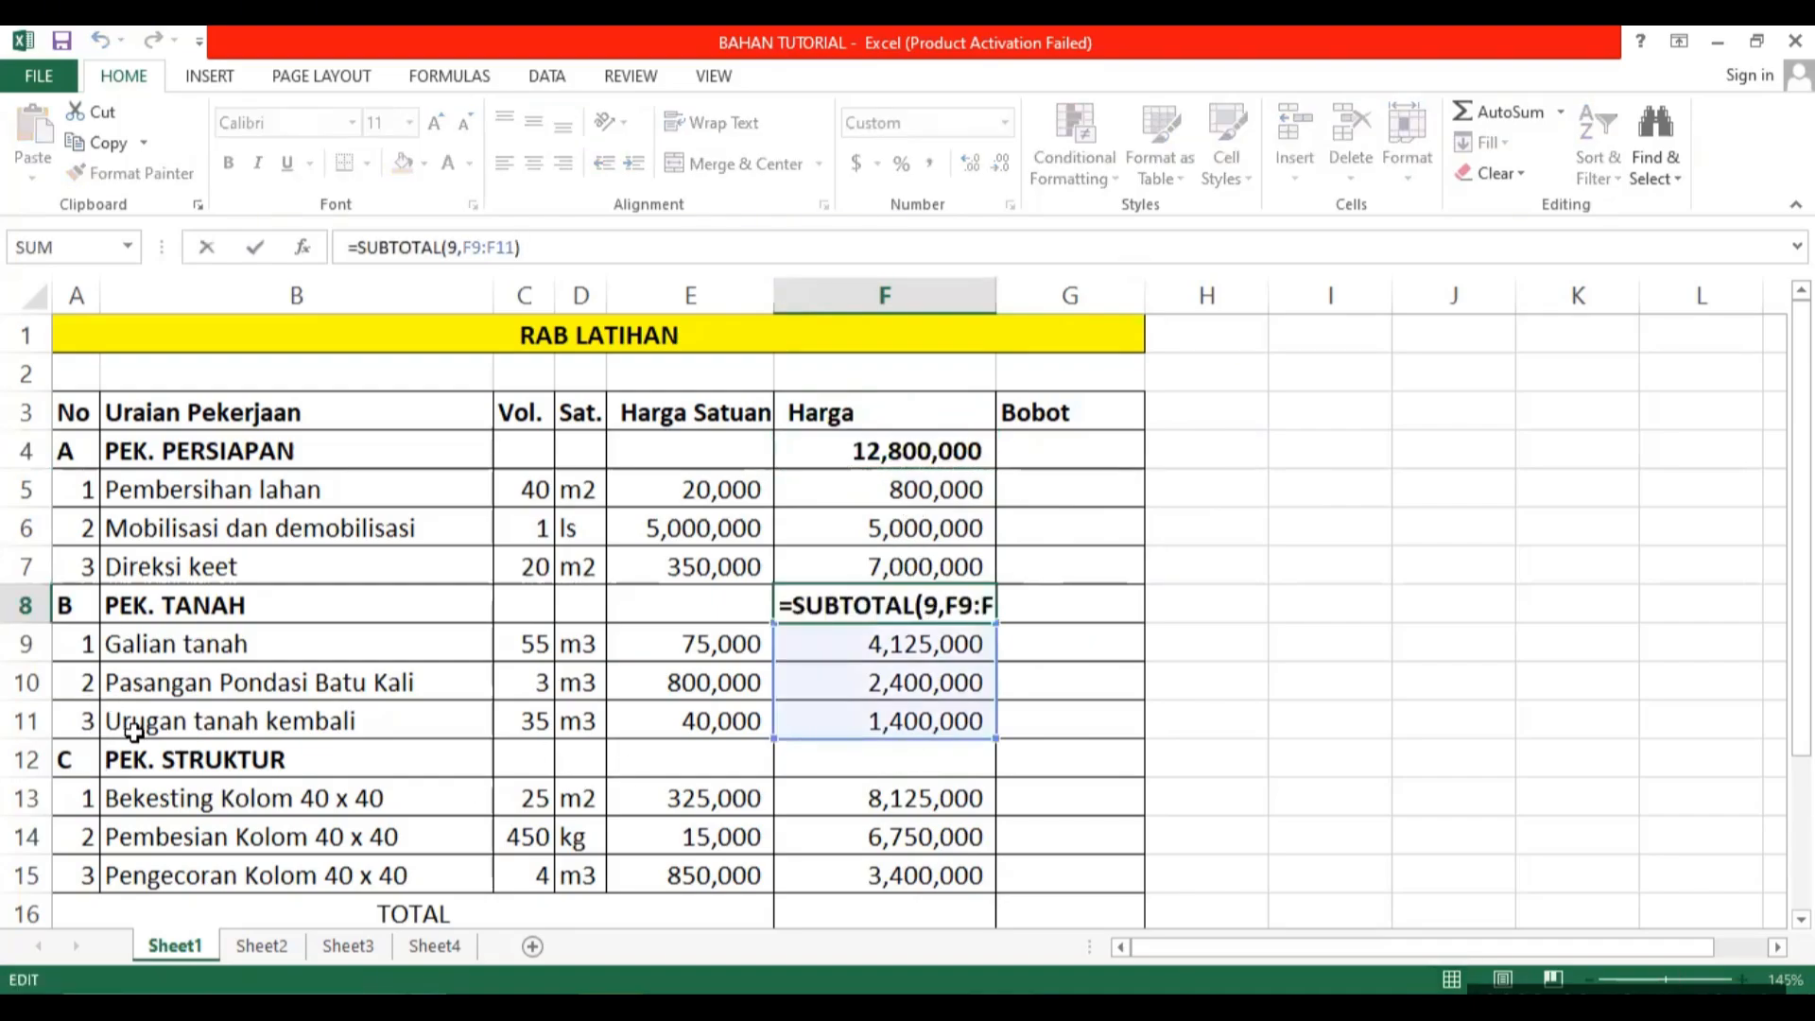
pyautogui.moveTo(990, 733)
pyautogui.mouseDown()
pyautogui.moveTo(1000, 855)
pyautogui.moveTo(984, 690)
pyautogui.moveTo(989, 758)
pyautogui.mouseUp()
pyautogui.click(1228, 628)
# Copy the PEK. TANAH subtotal formula from F8 into F12 for PEK. STRUKTUR.
pyautogui.click(953, 610)
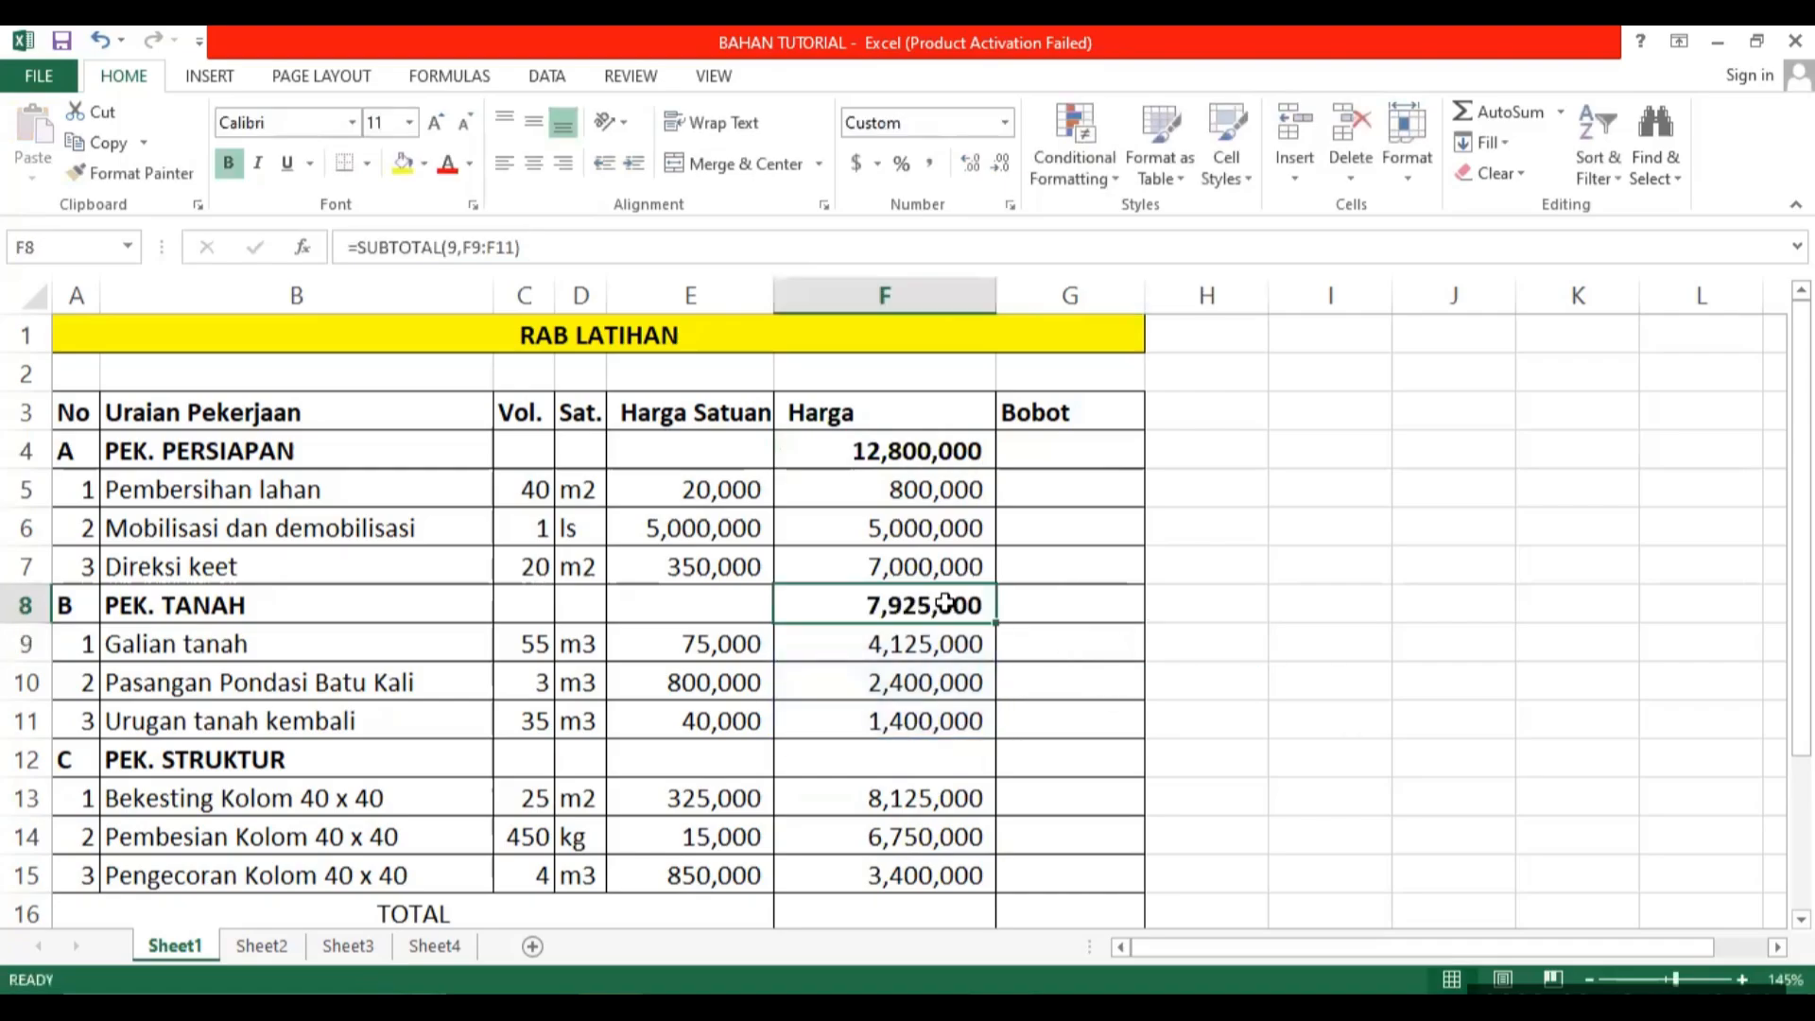
pyautogui.hotkey('ctrl', 'c')
pyautogui.click(913, 764)
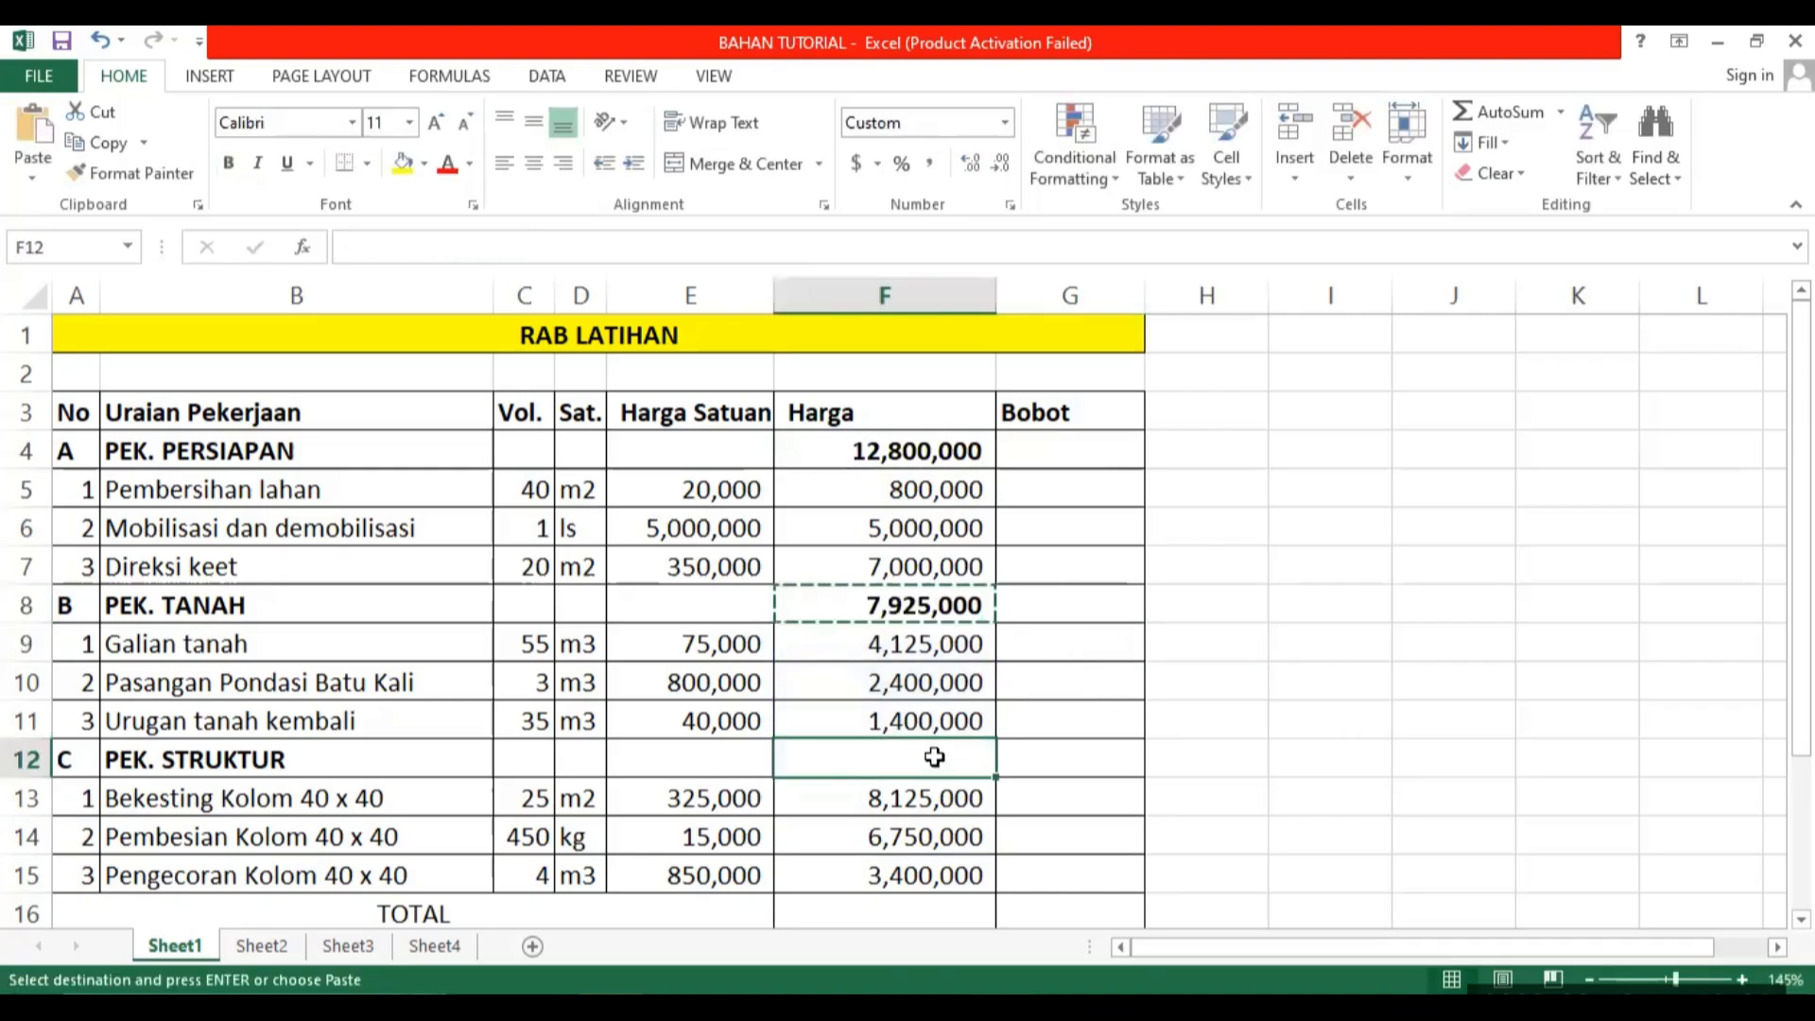
pyautogui.hotkey('ctrl', 'v')
pyautogui.press('Escape')
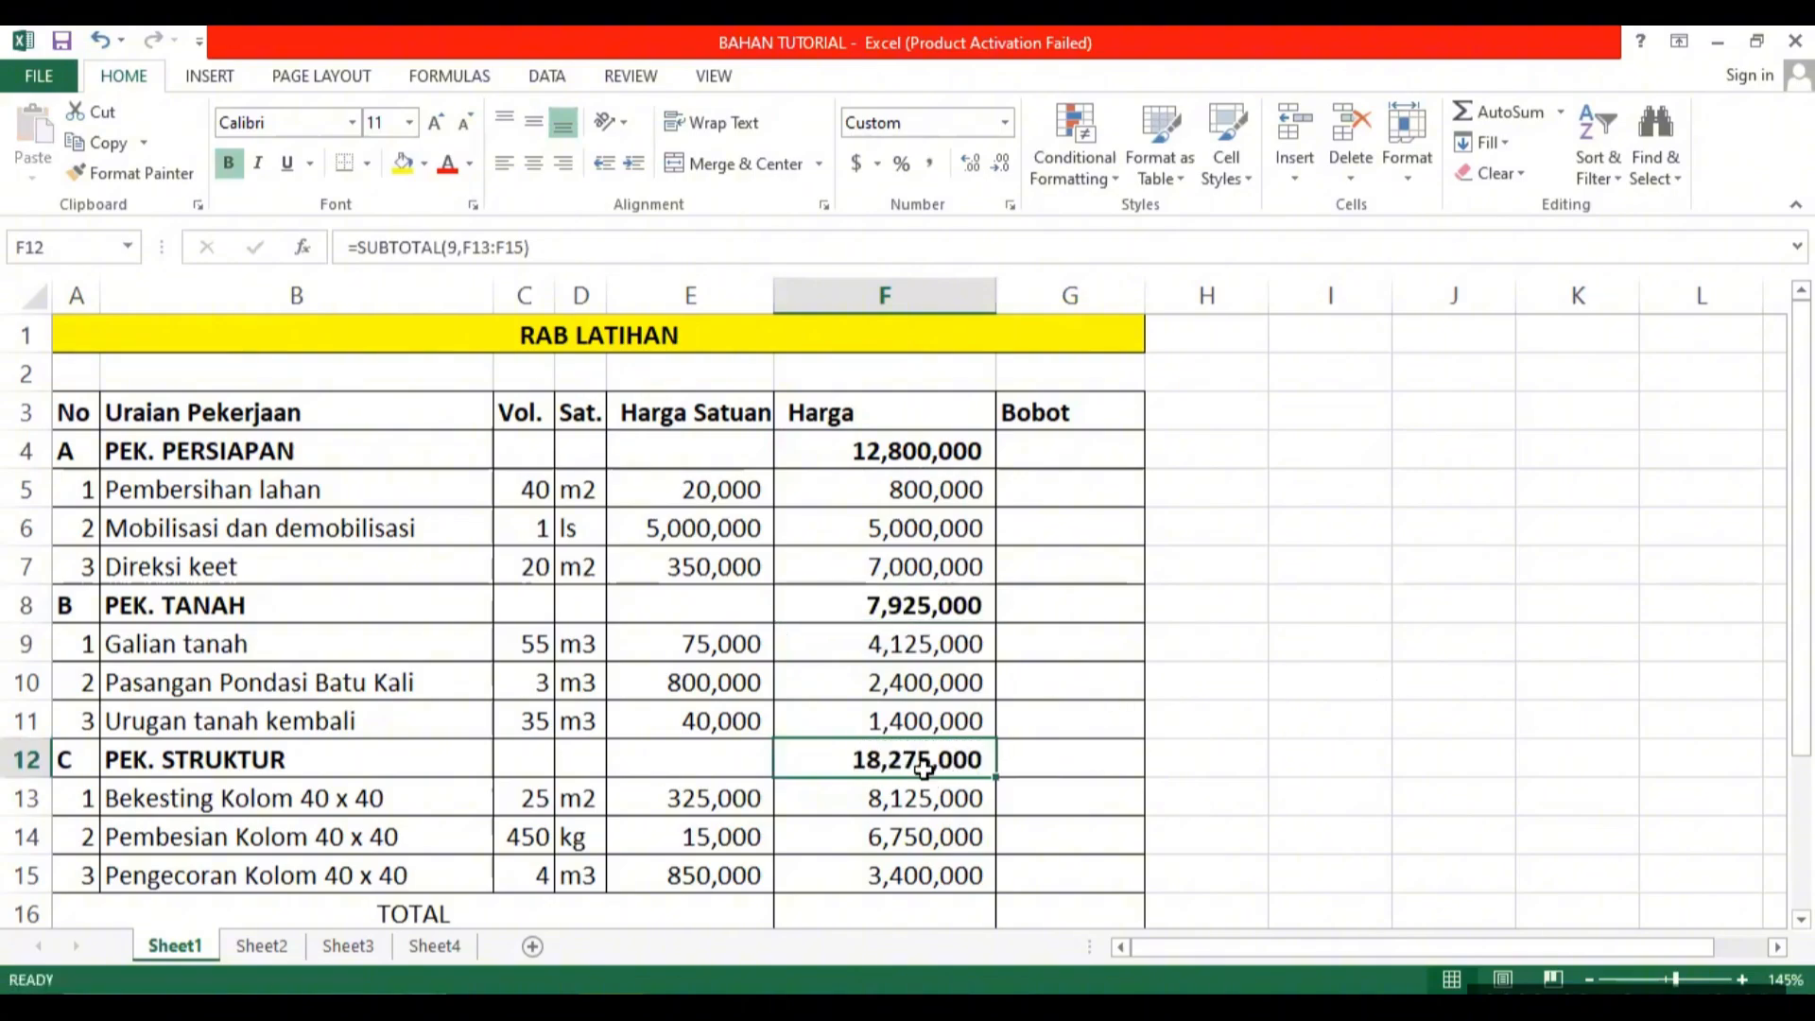
pyautogui.click(903, 464)
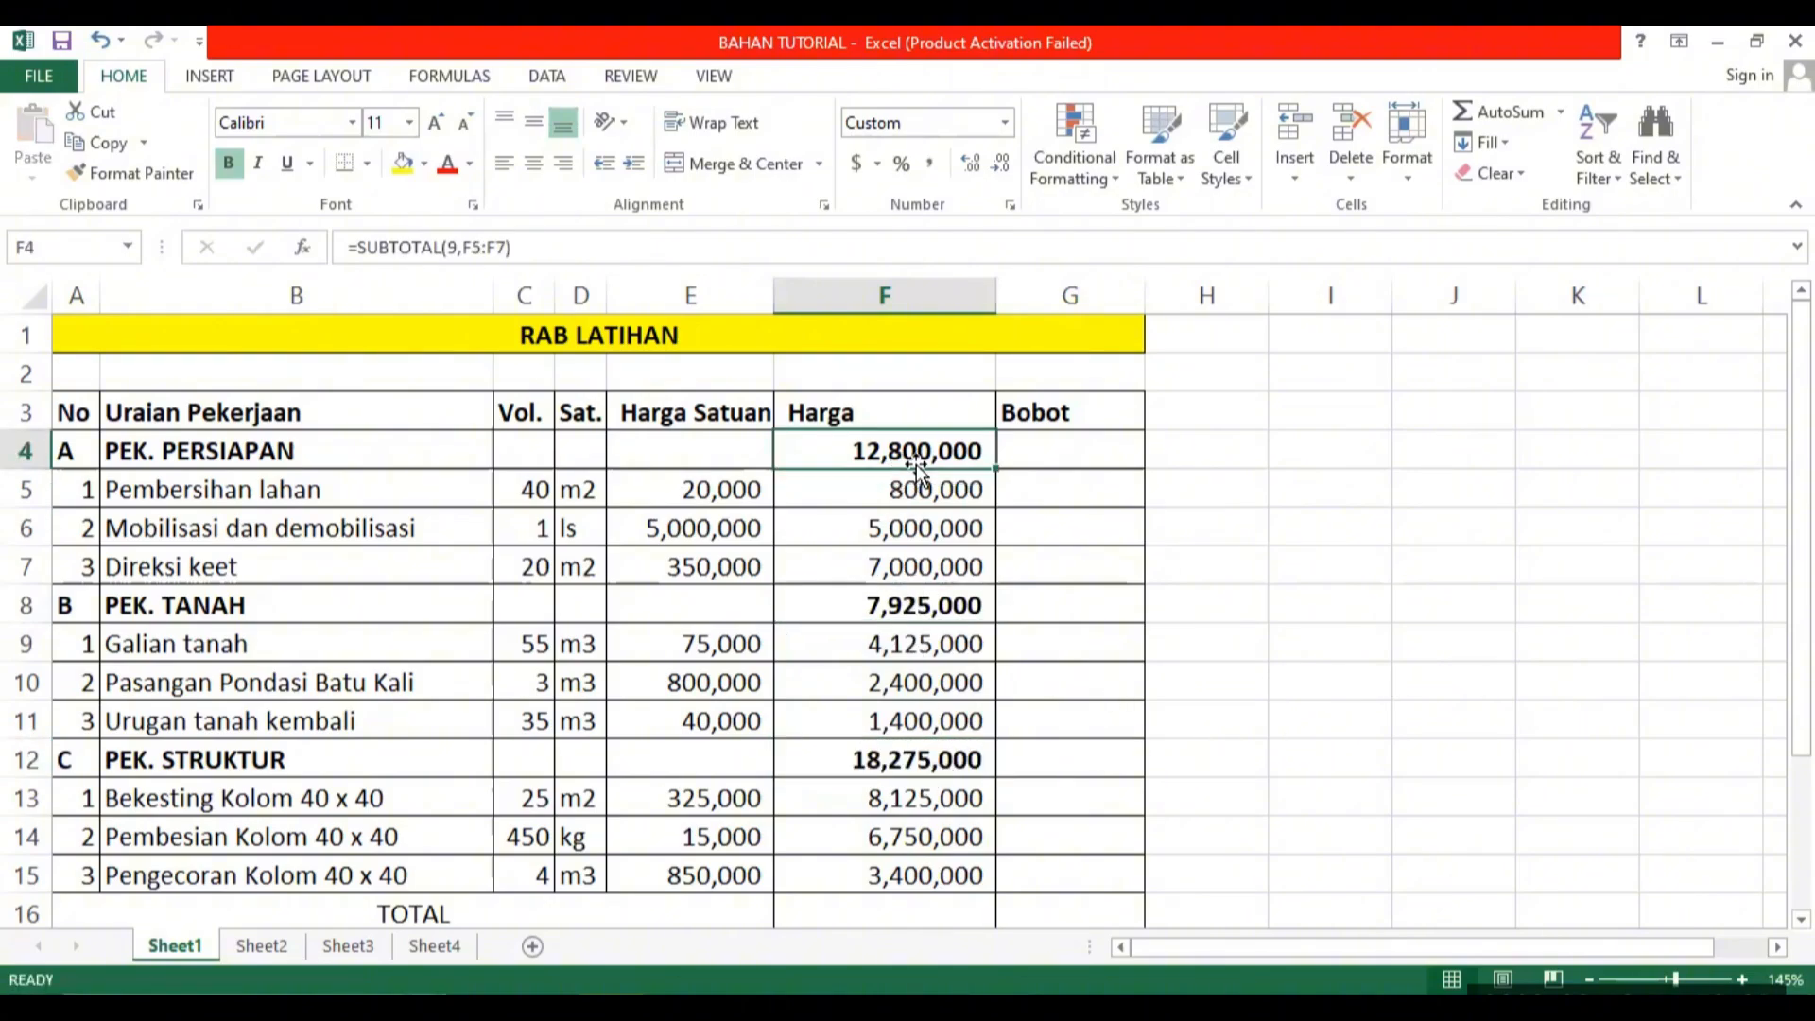
pyautogui.click(947, 903)
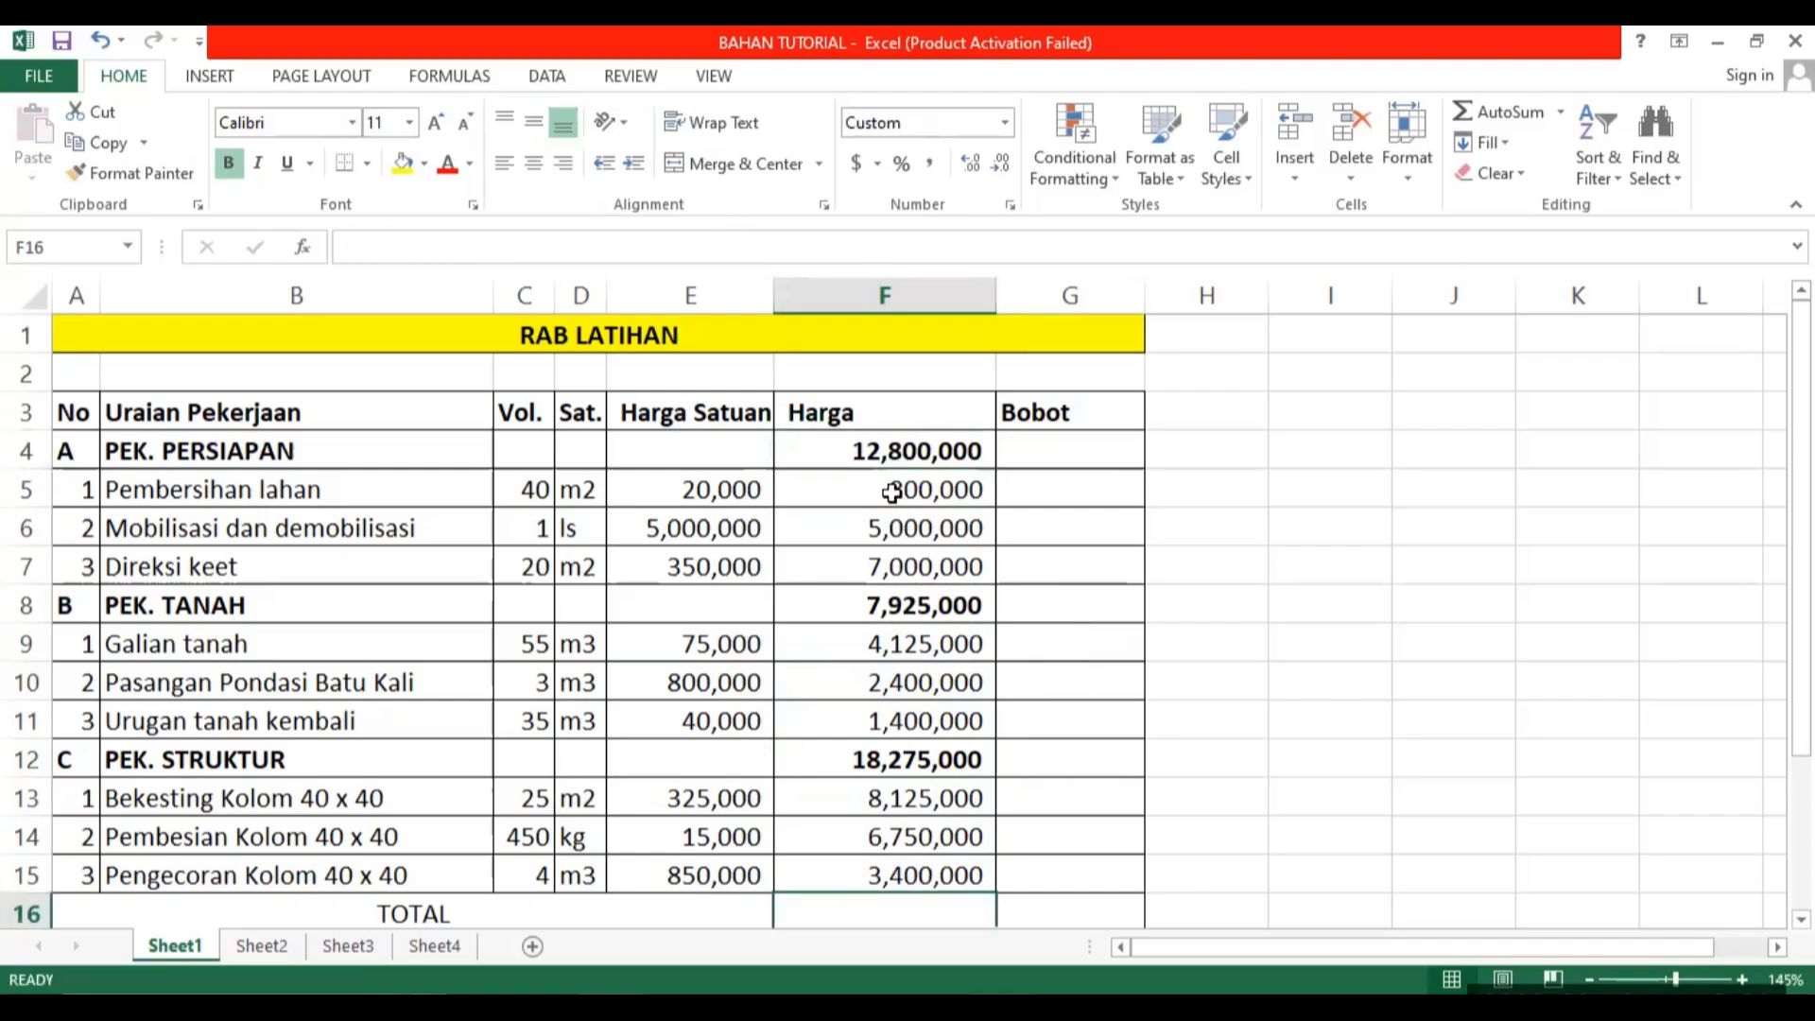
pyautogui.click(881, 445)
pyautogui.click(857, 914)
pyautogui.click(889, 767)
pyautogui.click(871, 912)
pyautogui.write('=')
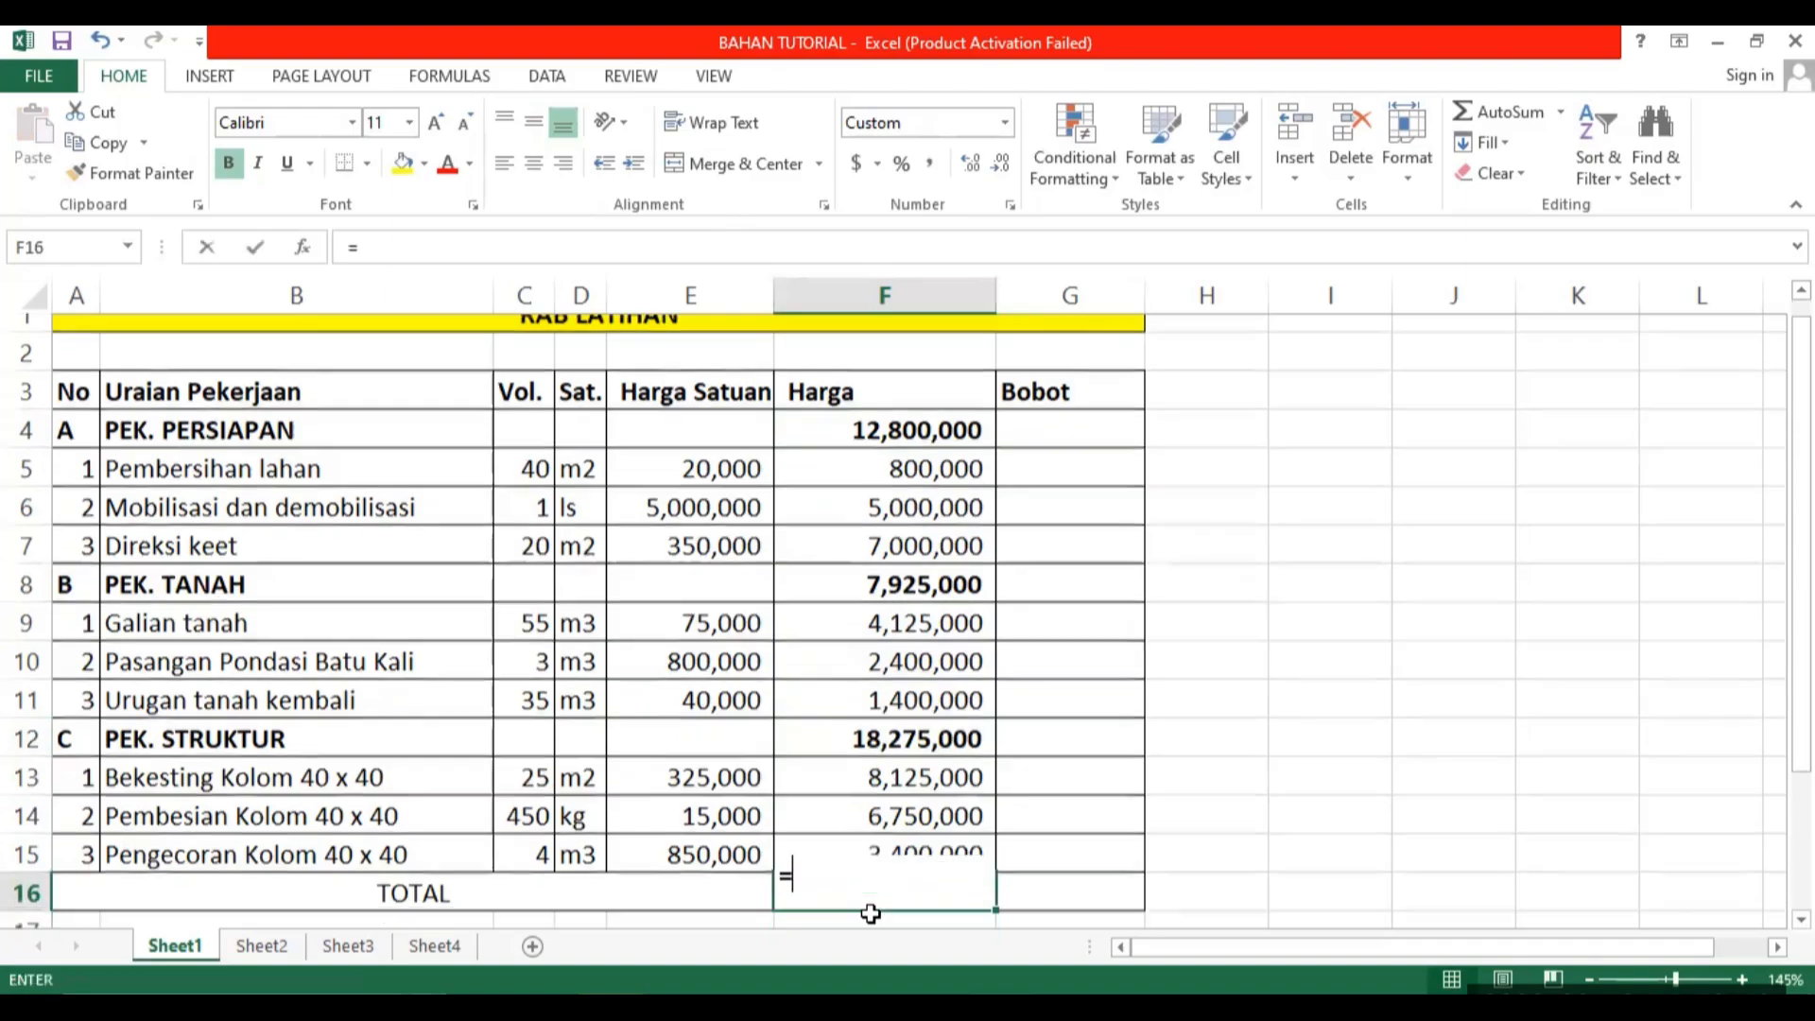
pyautogui.click(928, 416)
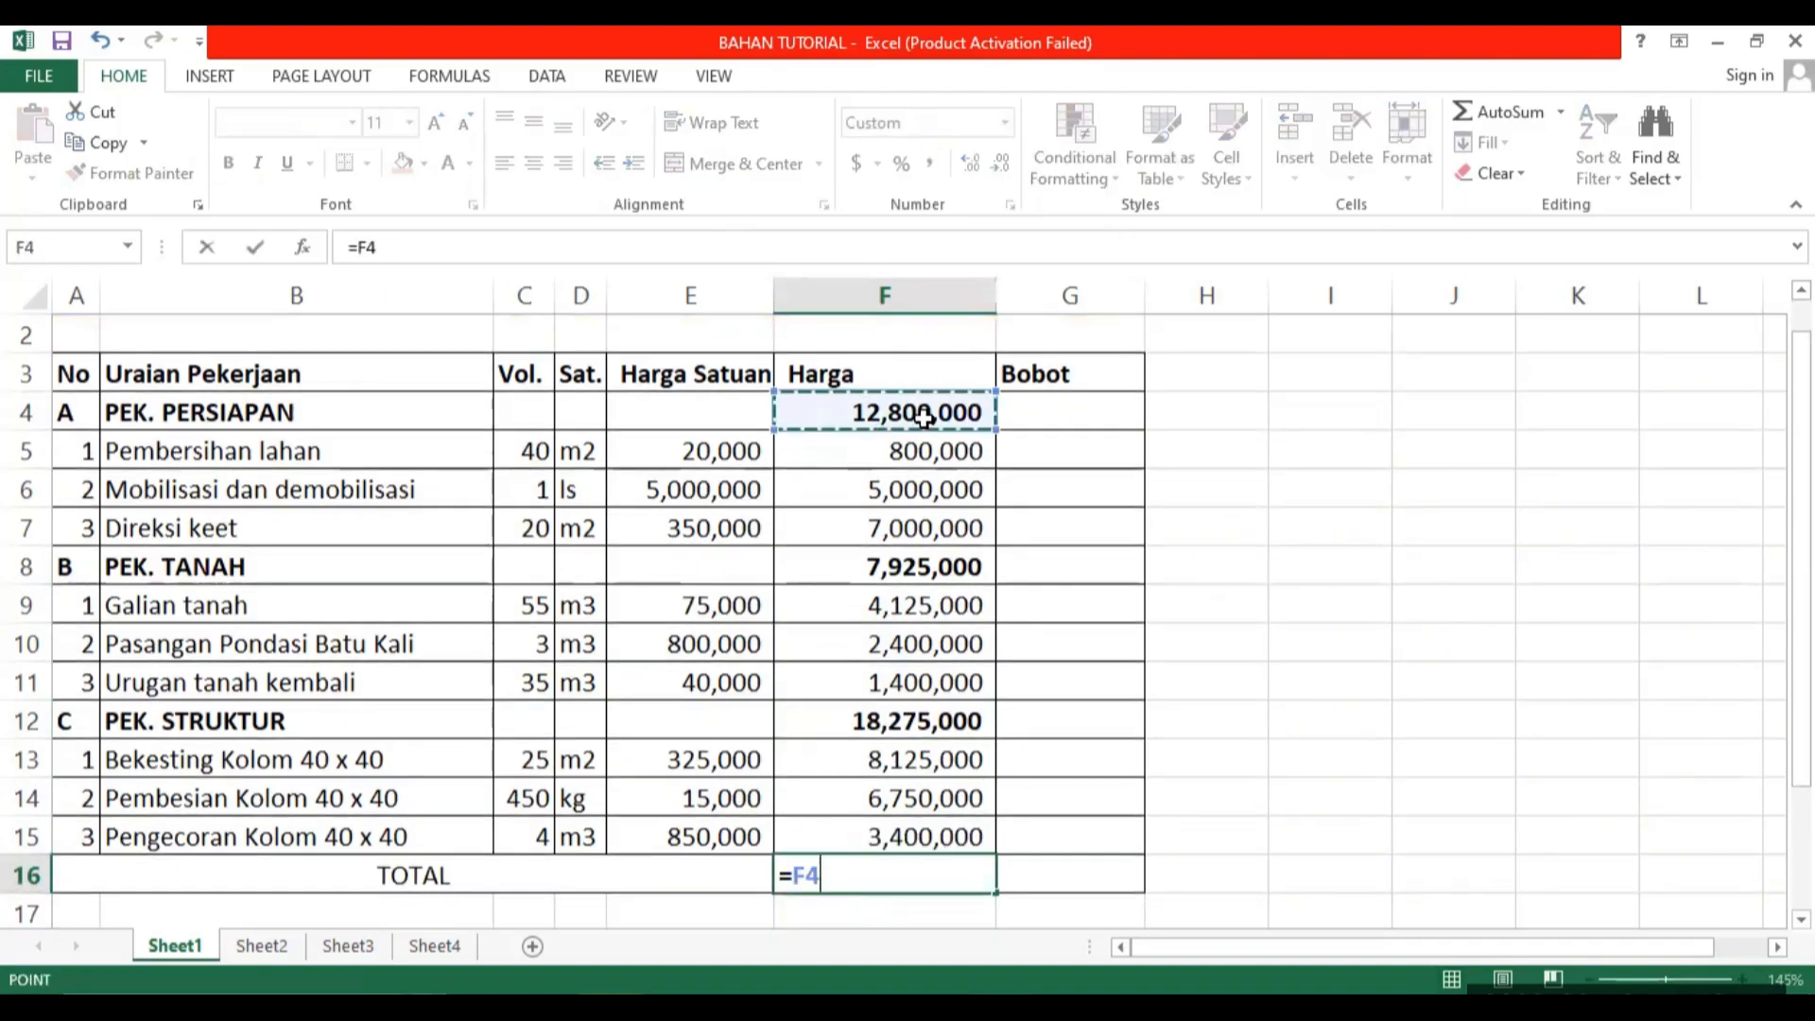
pyautogui.write('+')
pyautogui.click(907, 566)
pyautogui.write('+')
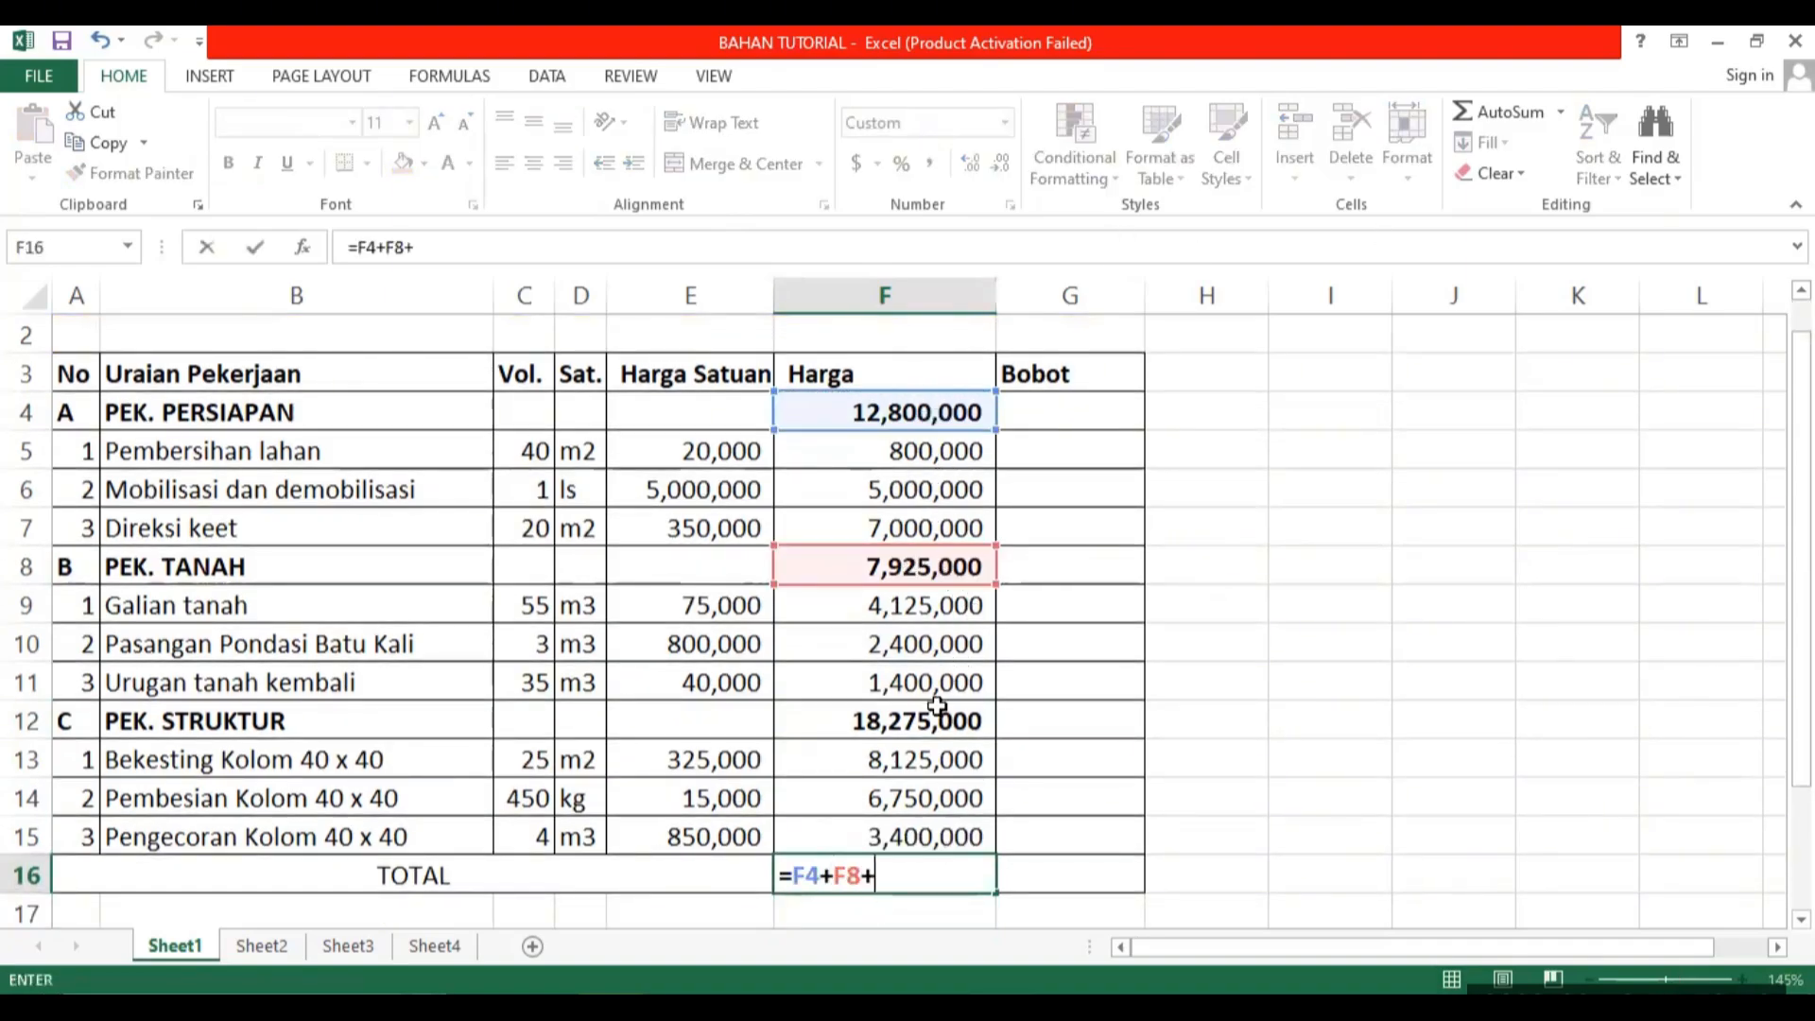
pyautogui.click(940, 721)
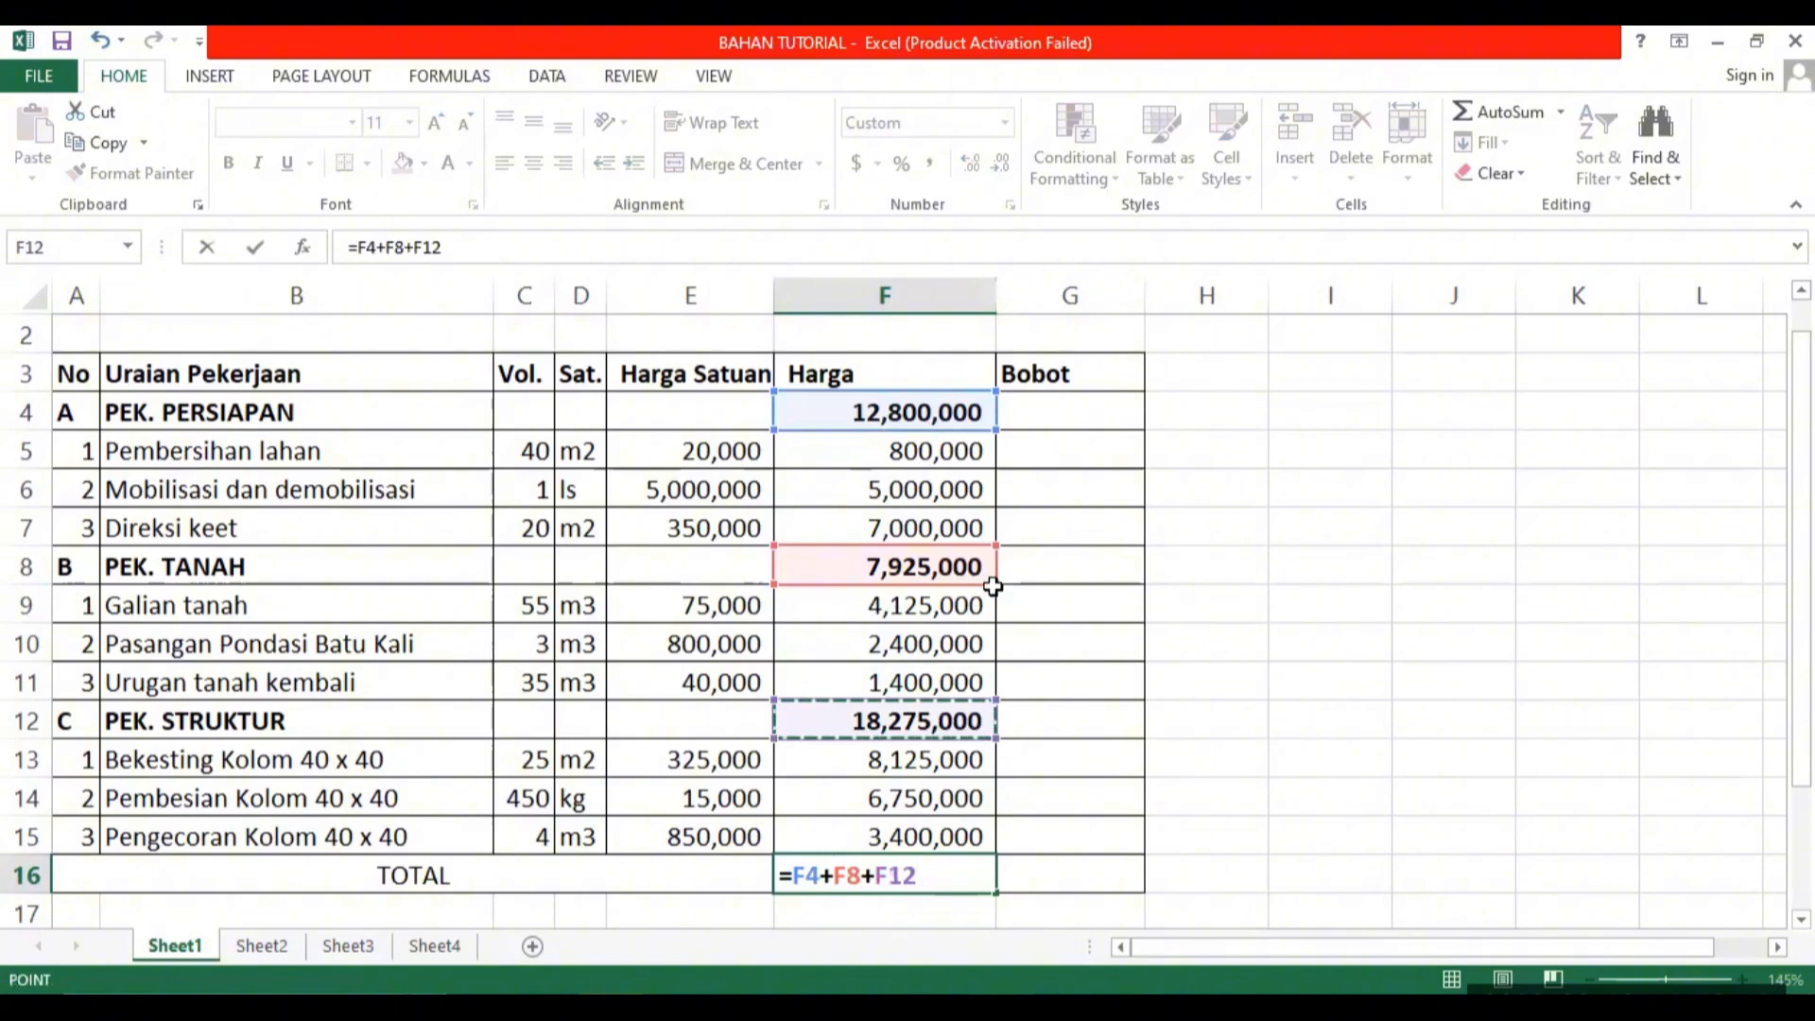
pyautogui.press('Escape')
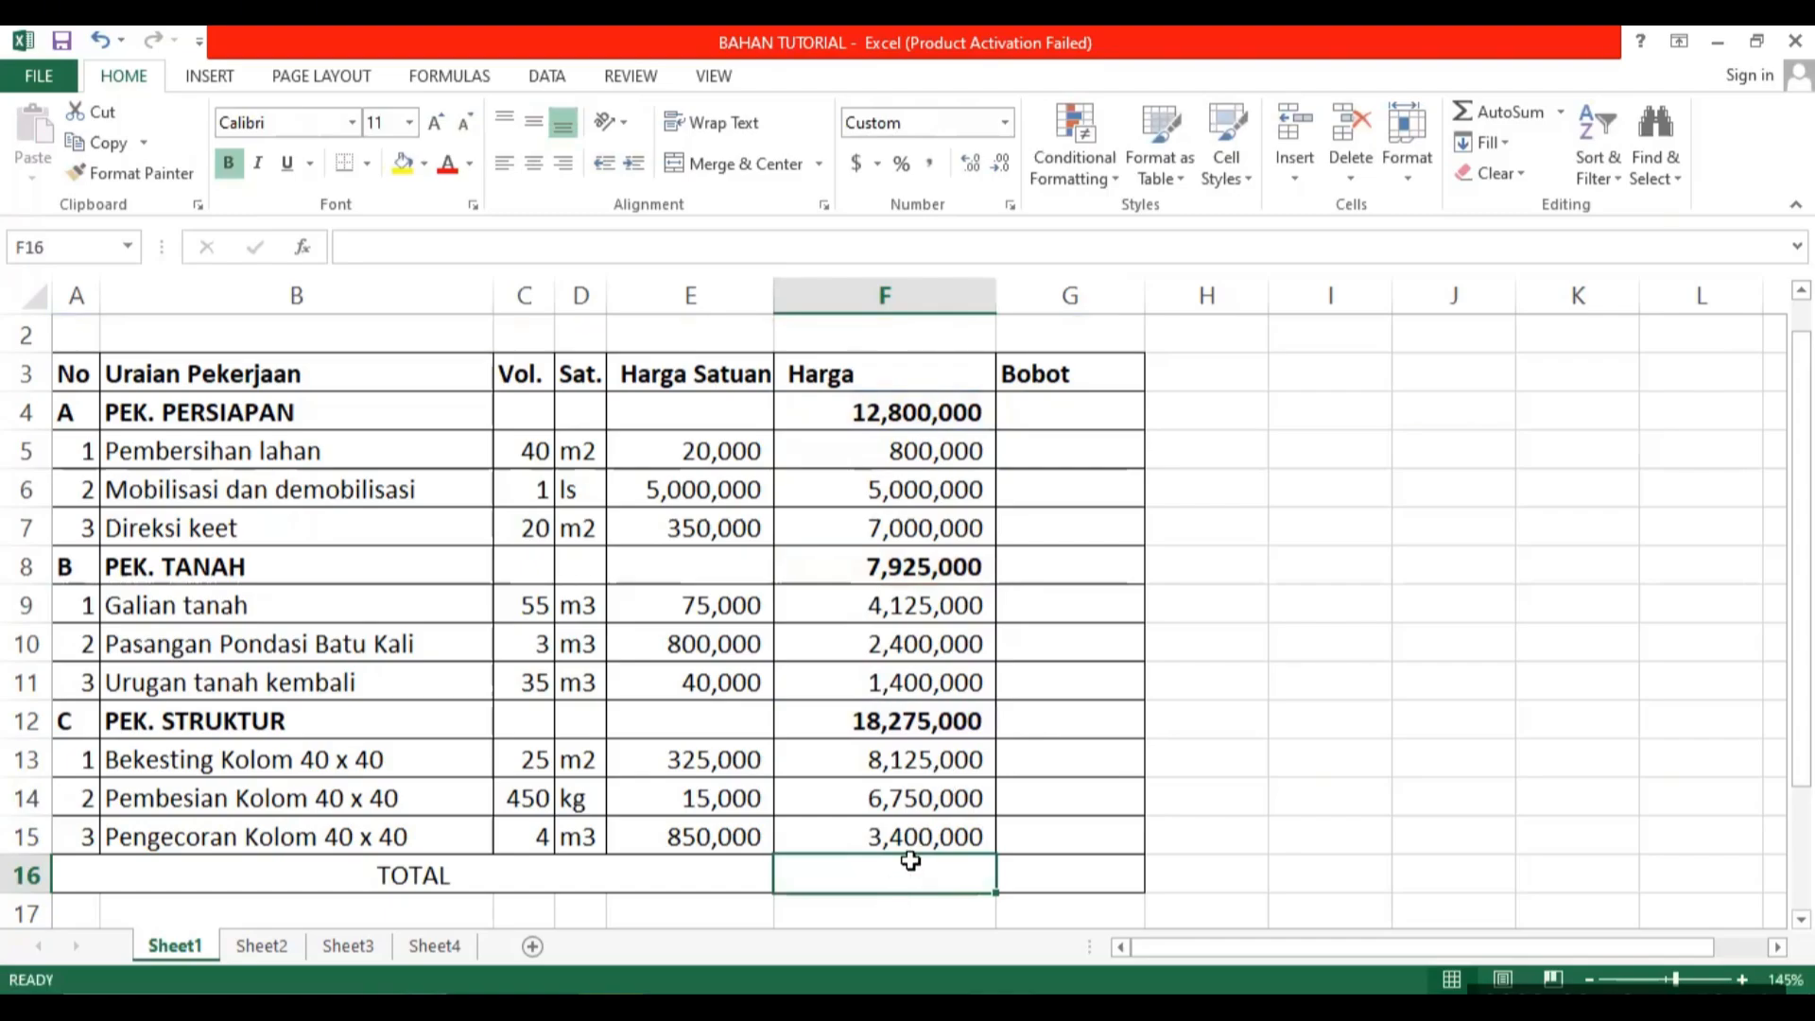
# Enter a SUBTOTAL formula in TOTAL cell F16 with function number 9 over the range F4:F15.
pyautogui.write('=')
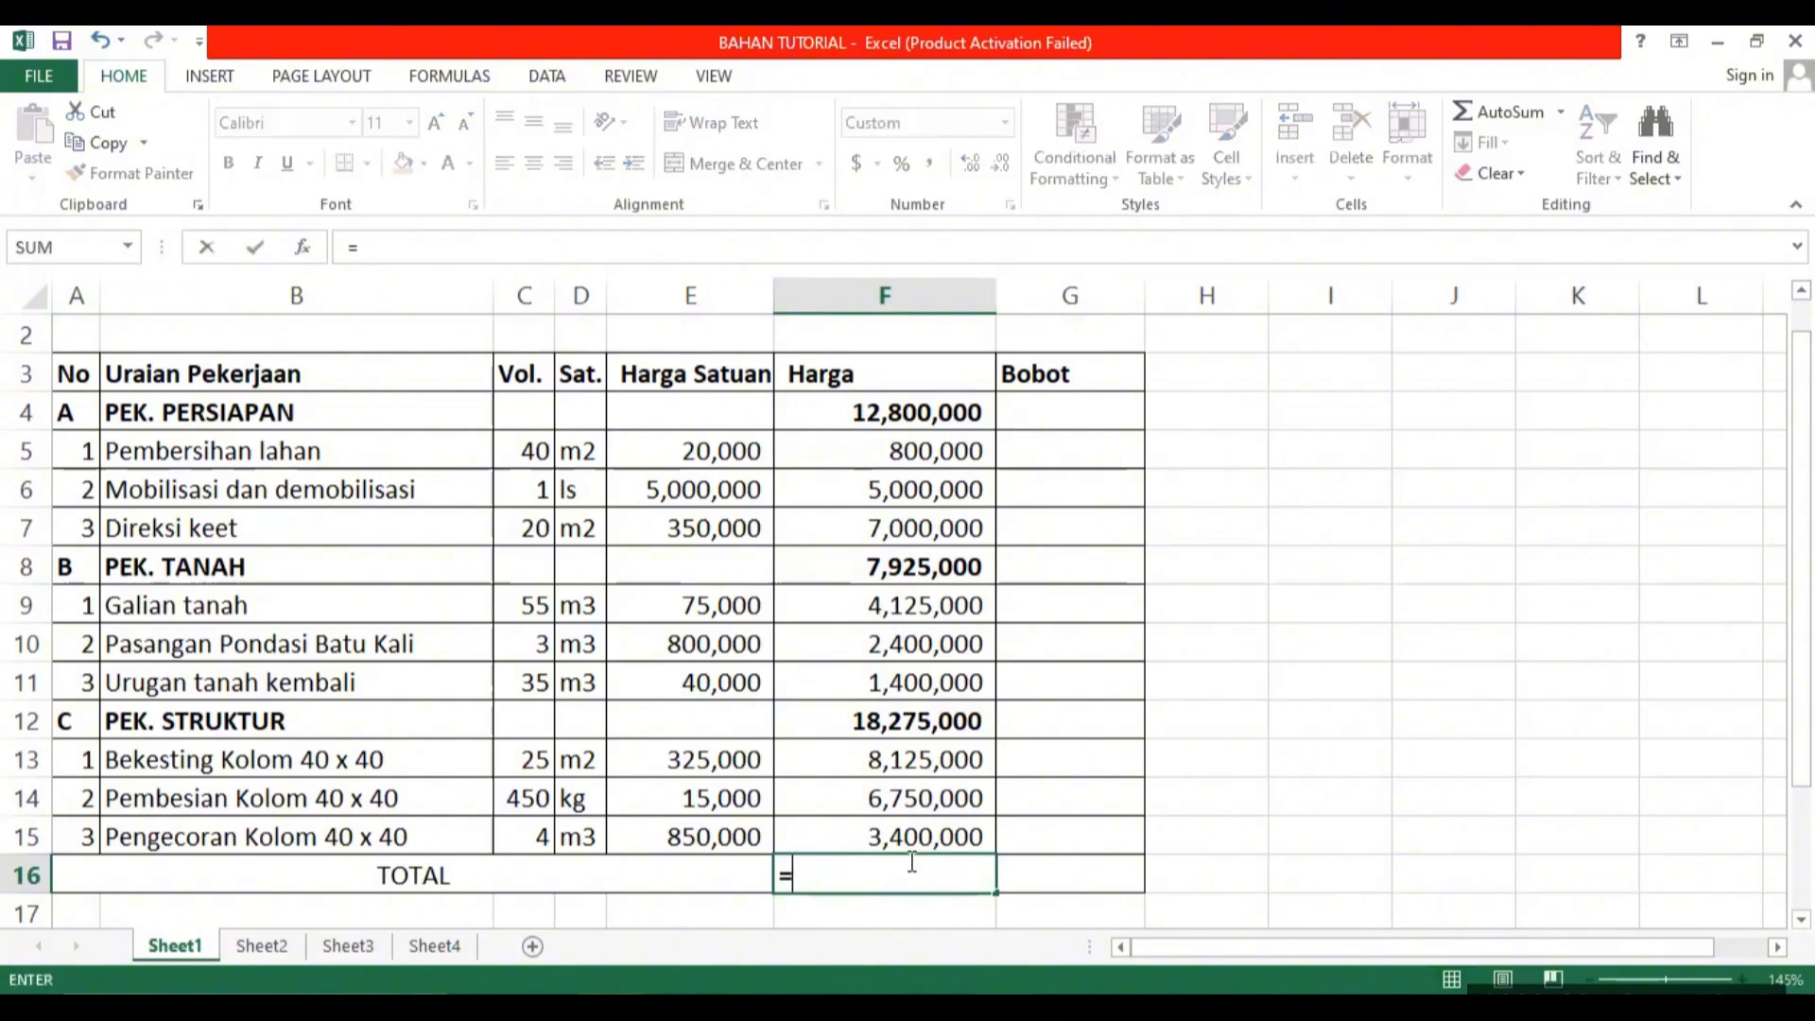
pyautogui.write('subtotal')
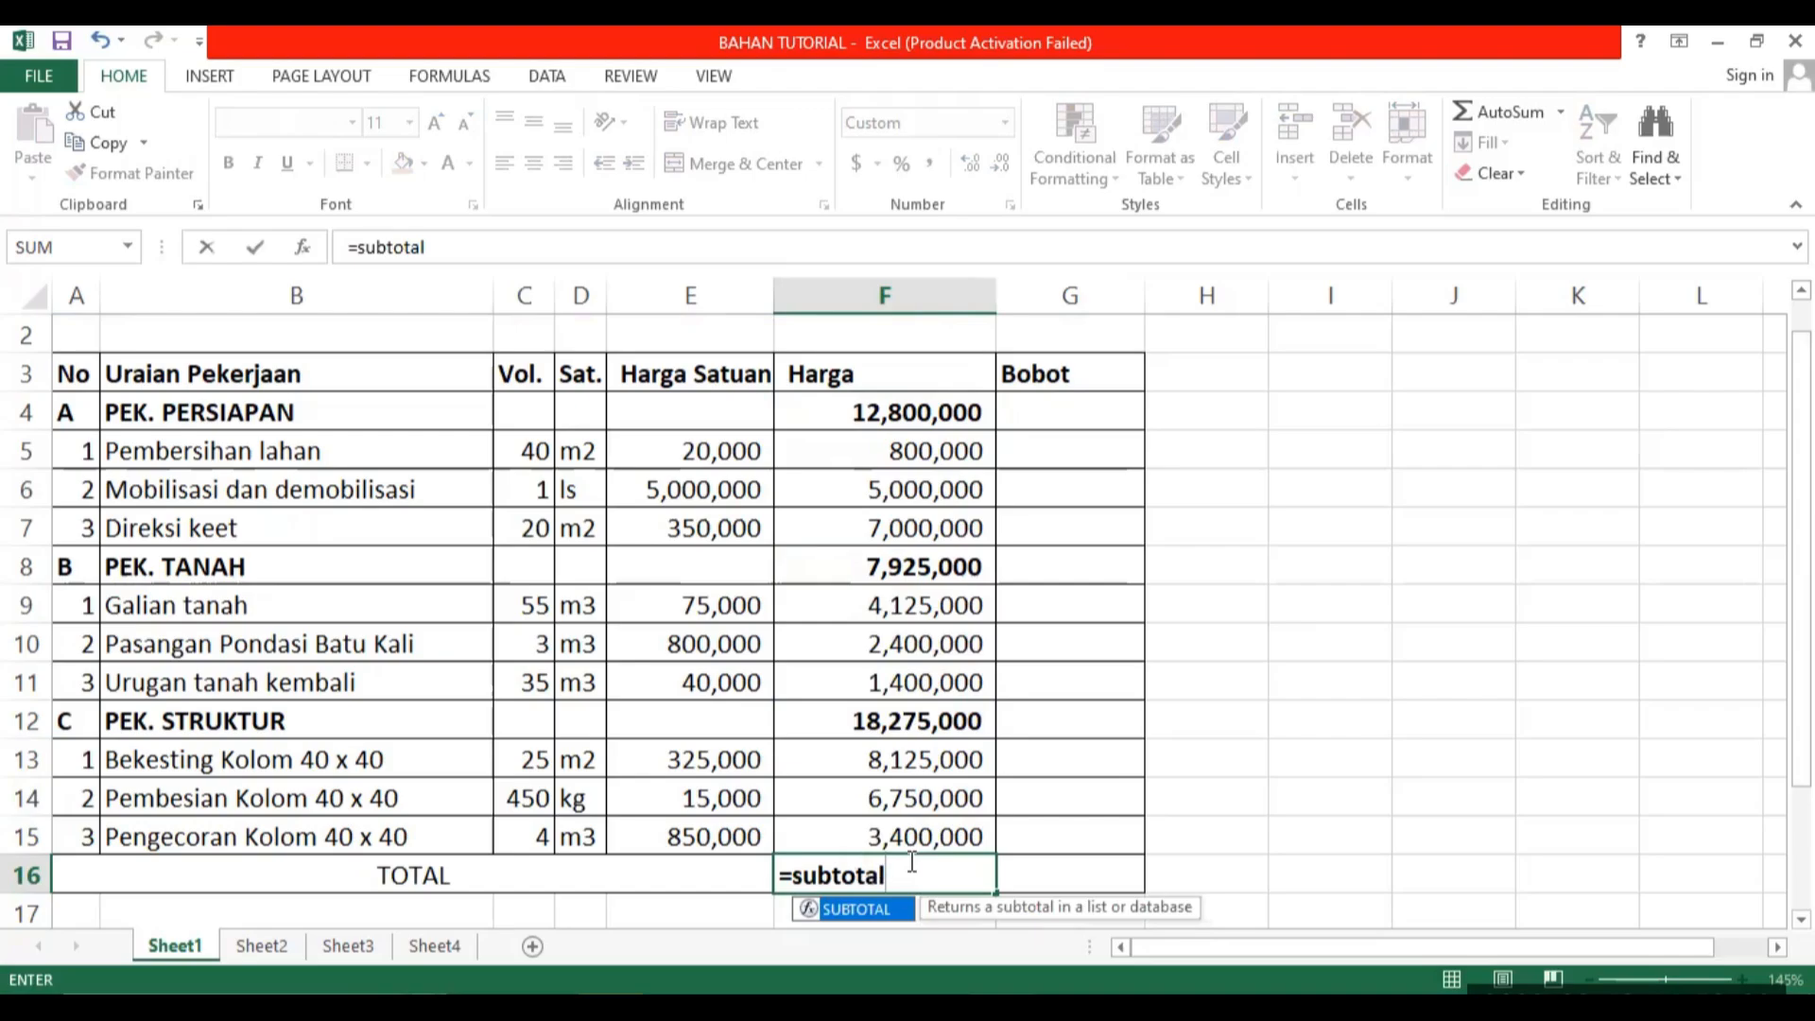
pyautogui.write('(')
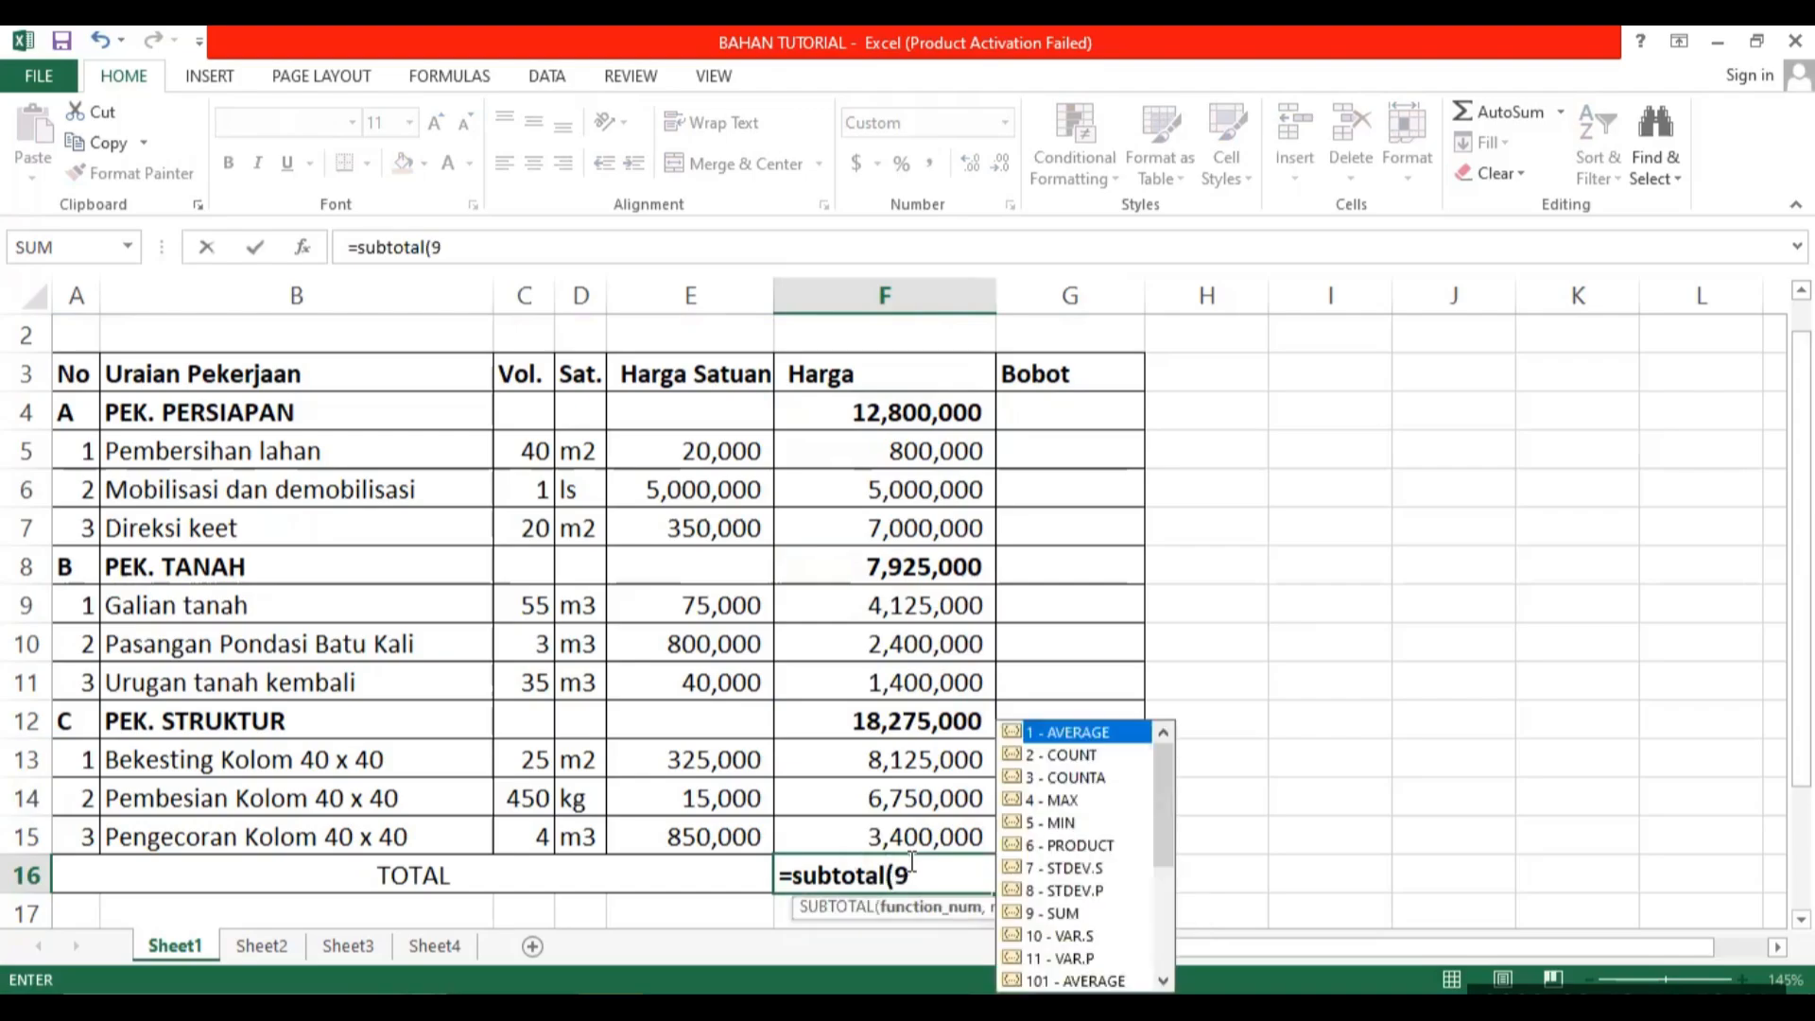
pyautogui.write('9,')
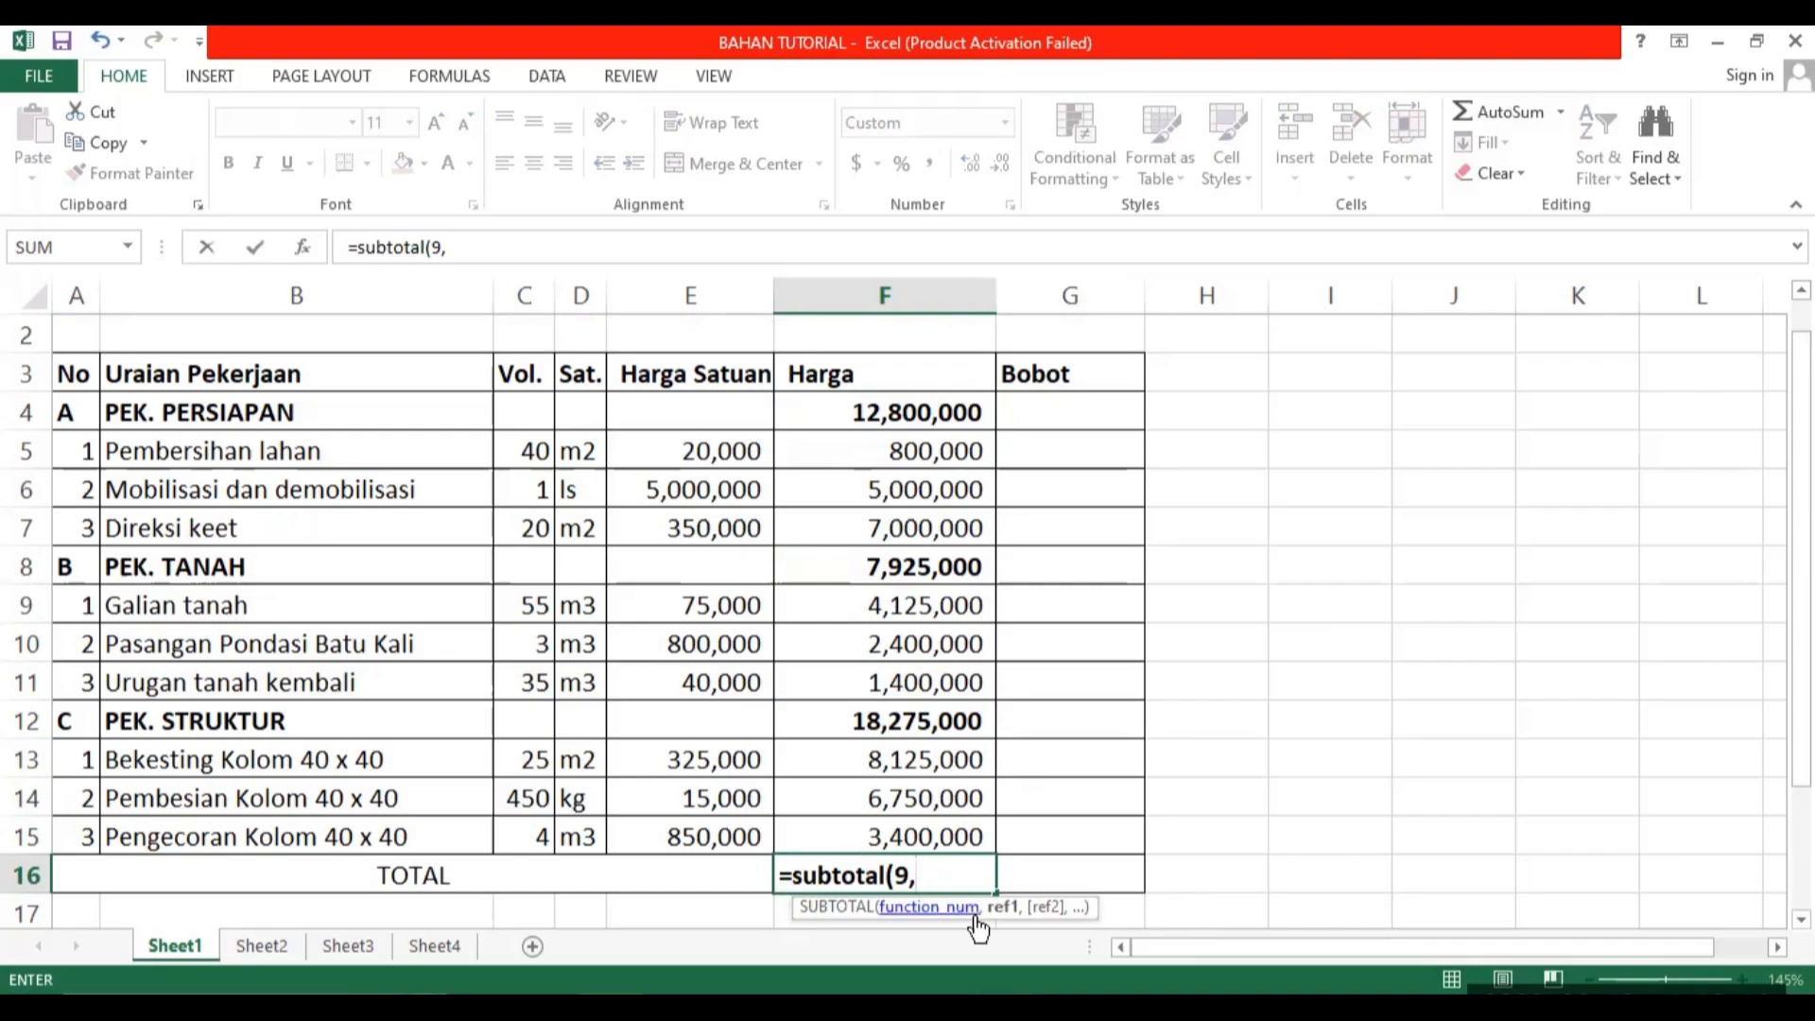
pyautogui.moveTo(861, 421); pyautogui.dragTo(863, 832)
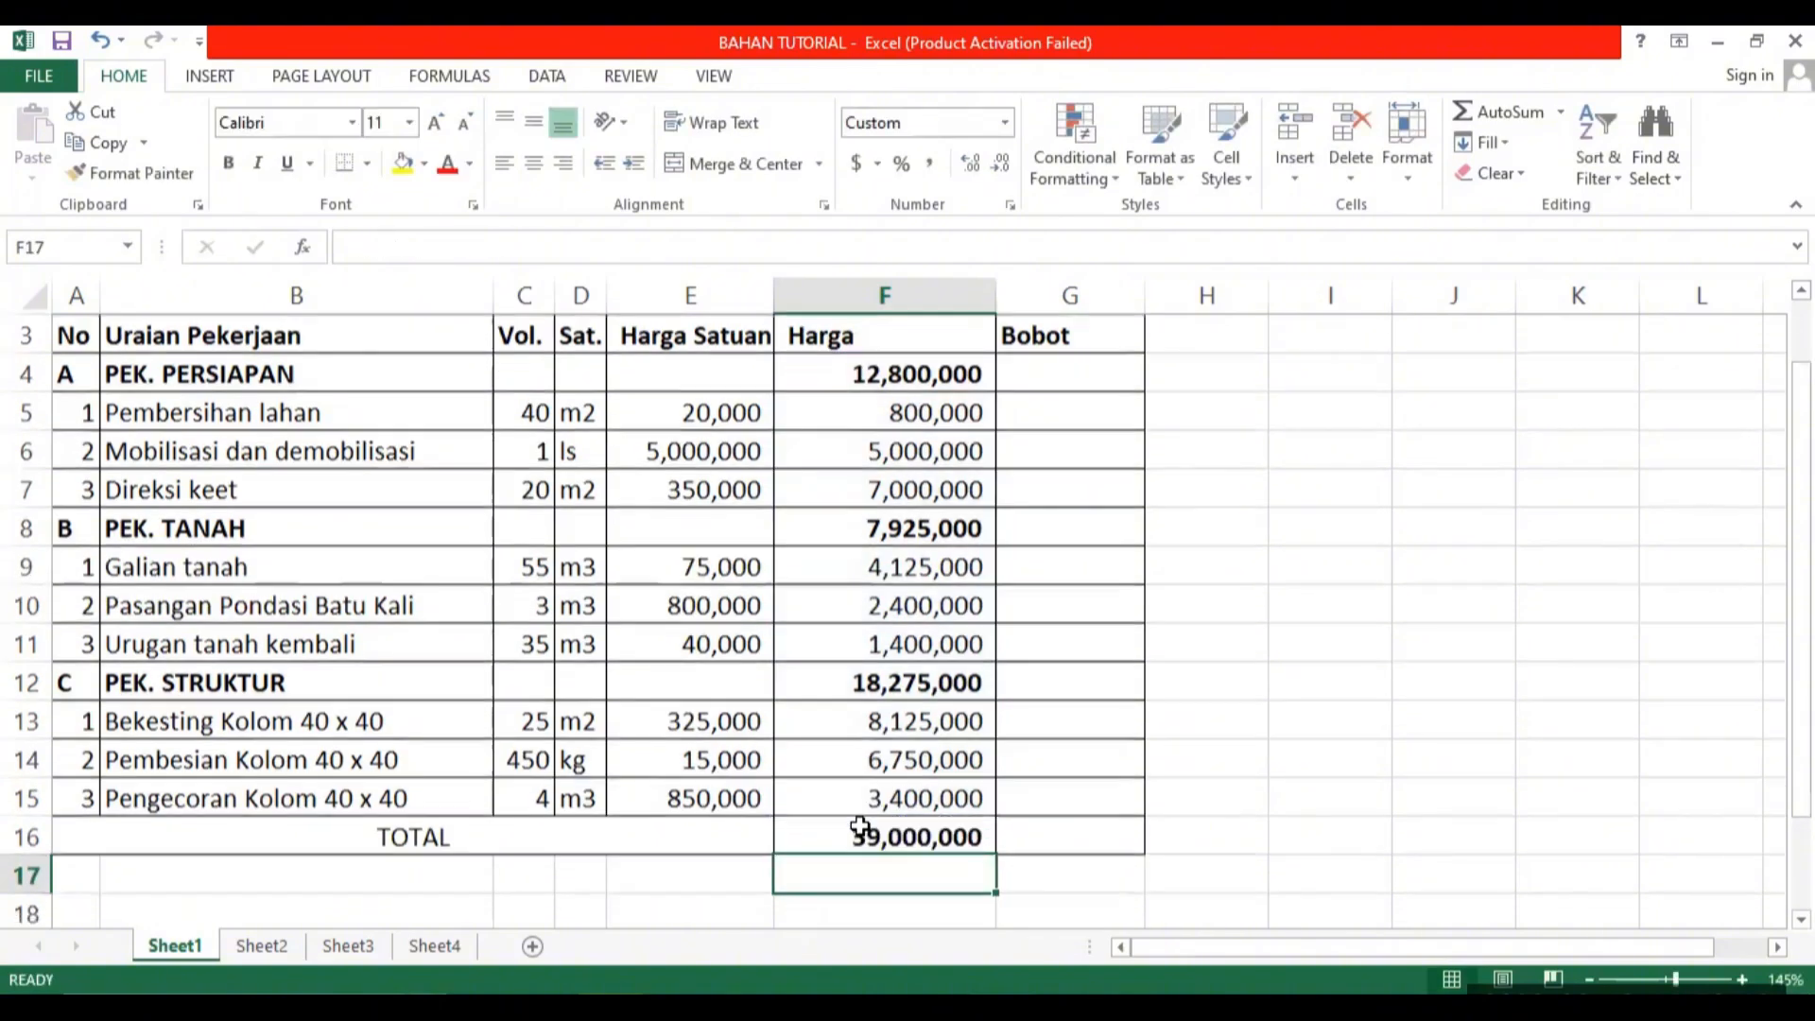
pyautogui.press('Return')
# Enter =SUM(F4:F15) in G16 beside the total for comparison and widen column G to fit the number.
pyautogui.scroll(1, 1280, 688)
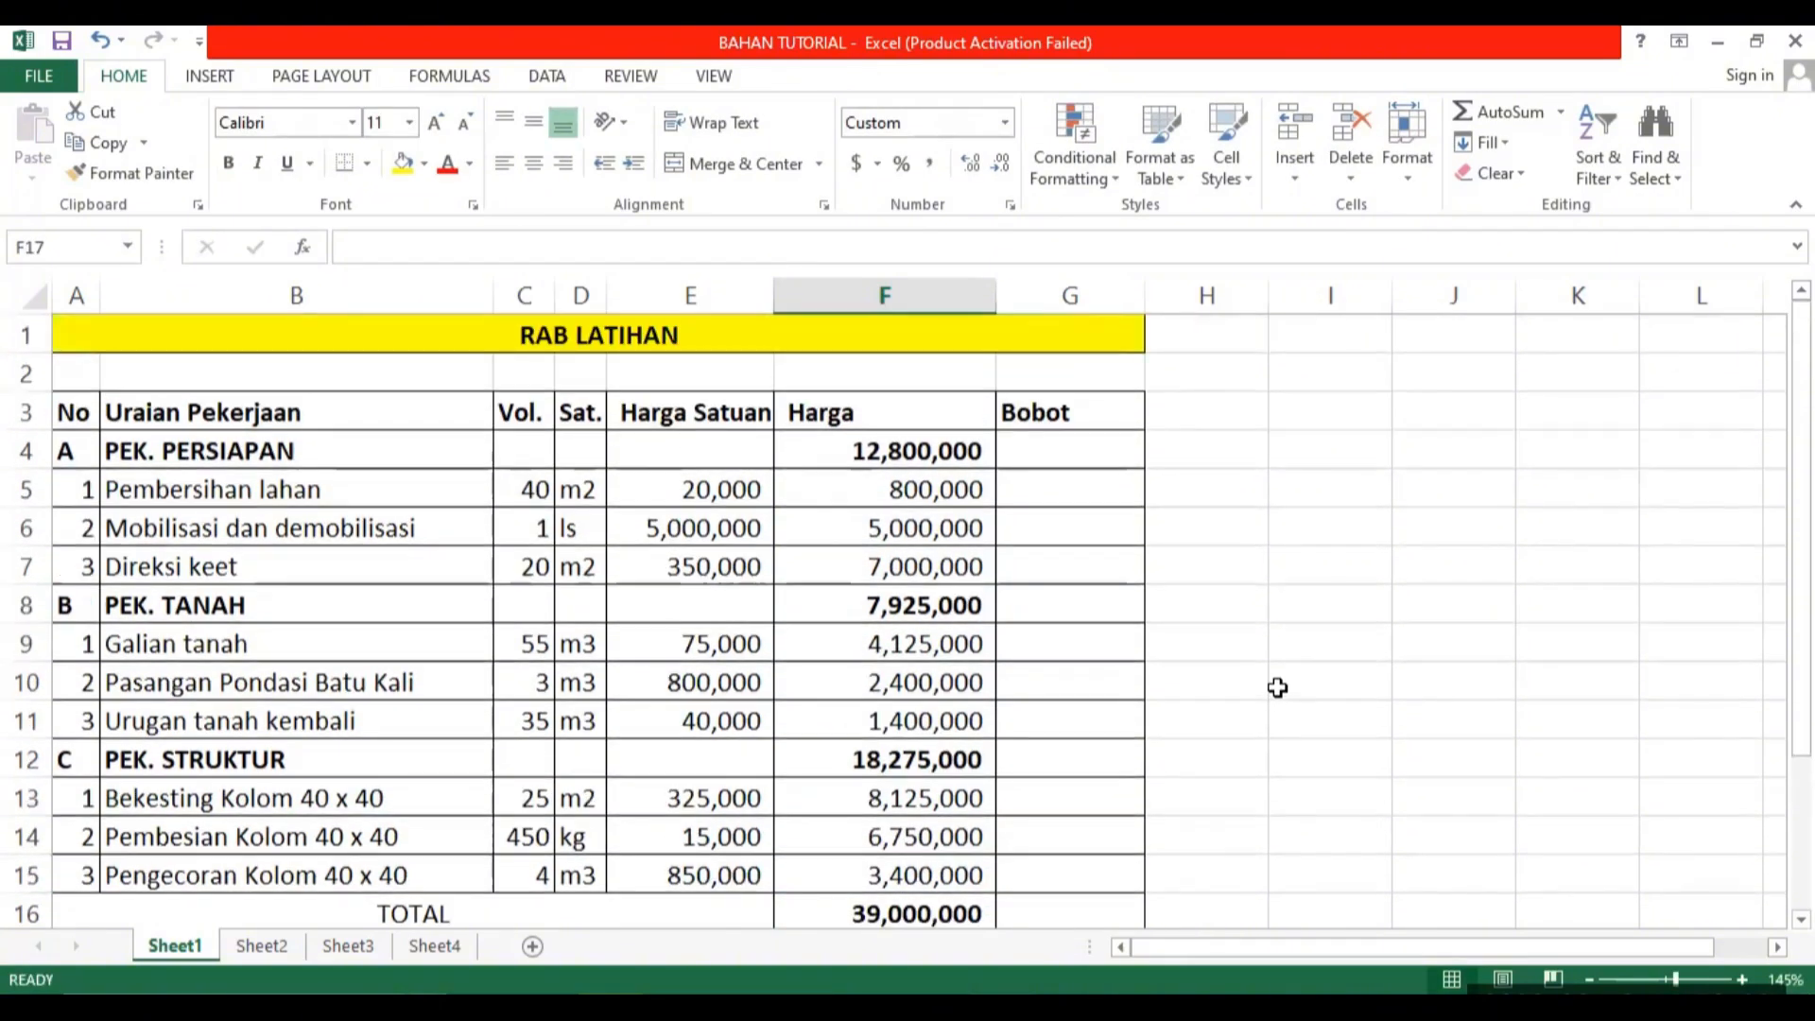
pyautogui.scroll(-1, 1191, 719)
pyautogui.scroll(1, 941, 799)
pyautogui.click(1097, 910)
pyautogui.write('=su')
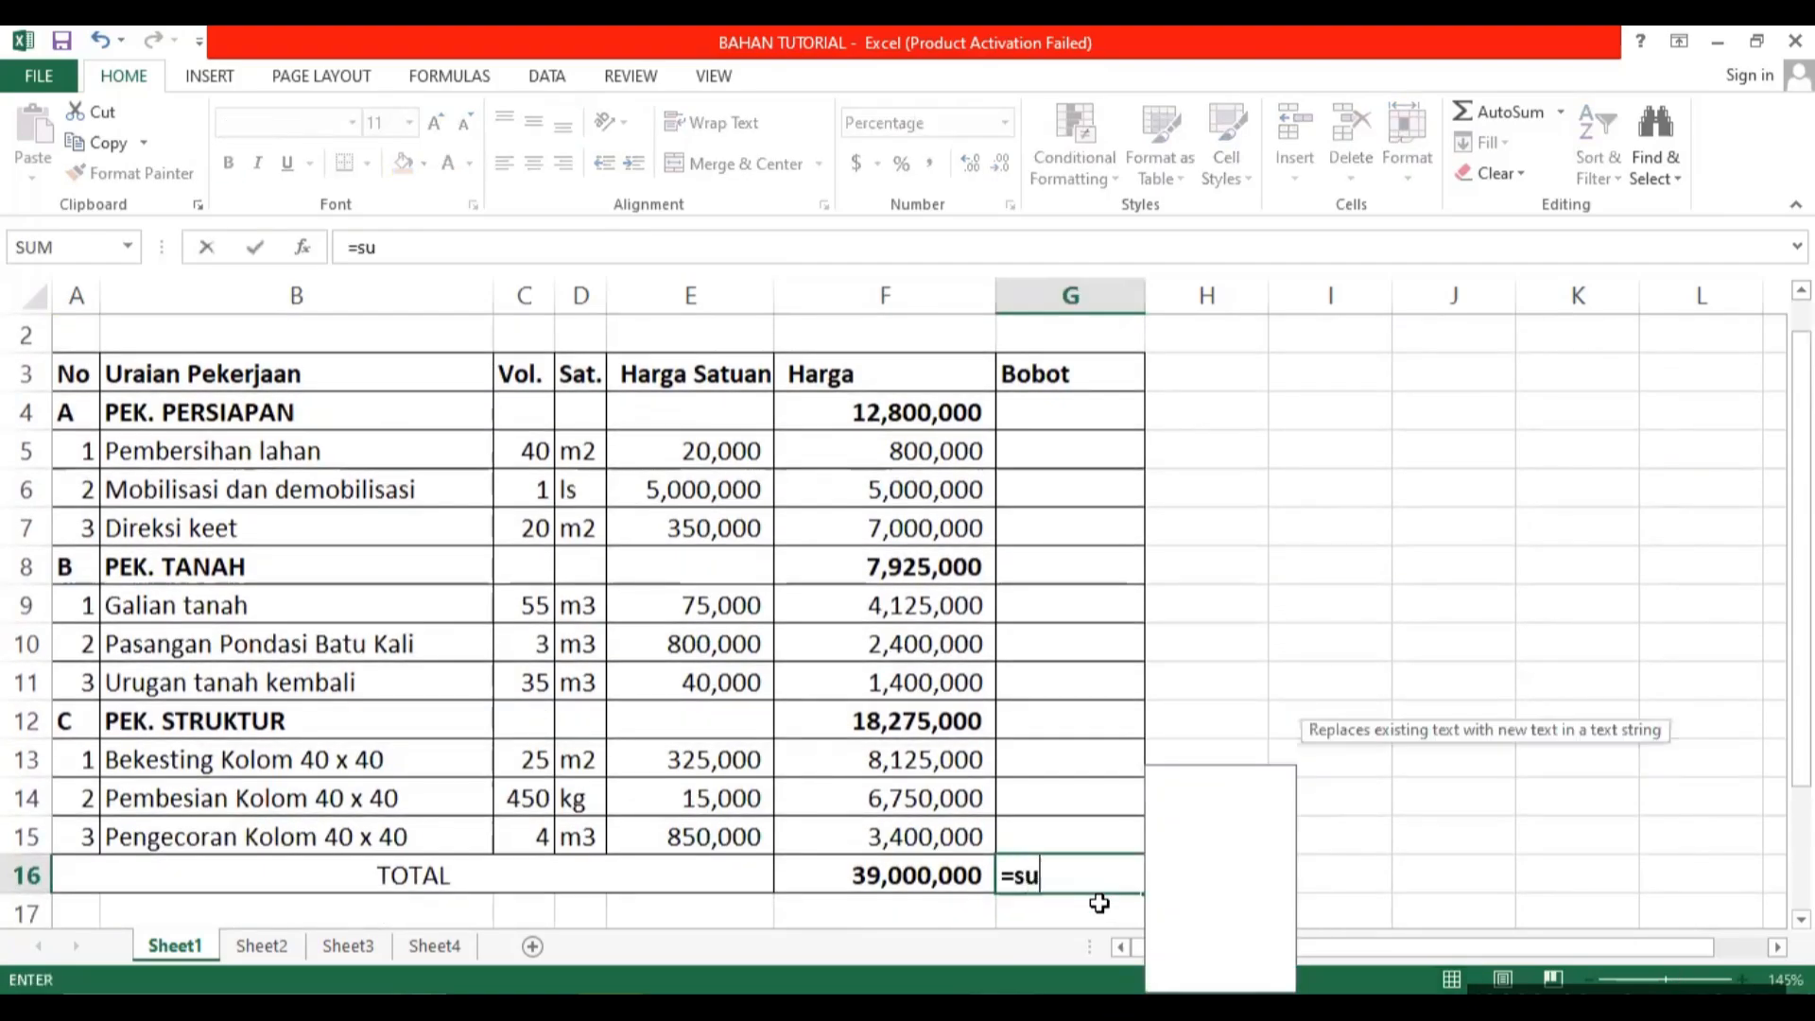
pyautogui.write('m(')
pyautogui.scroll(1, 944, 790)
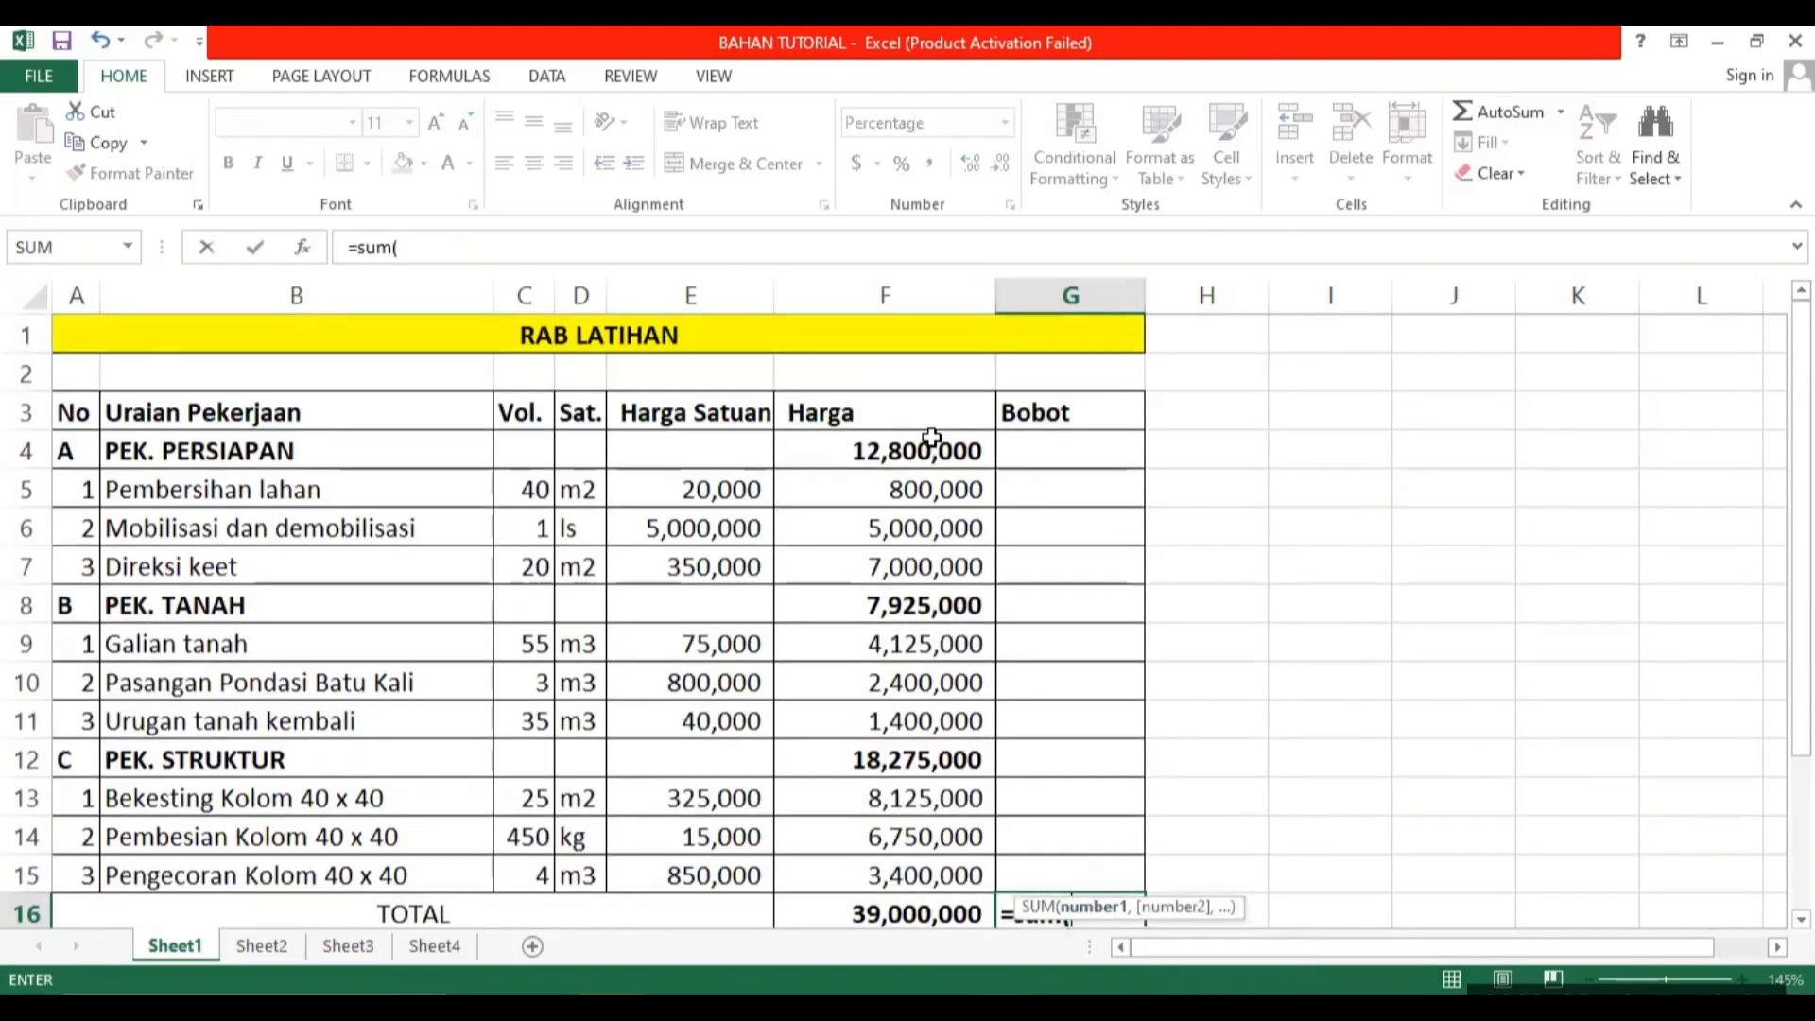
pyautogui.moveTo(932, 443); pyautogui.dragTo(925, 873)
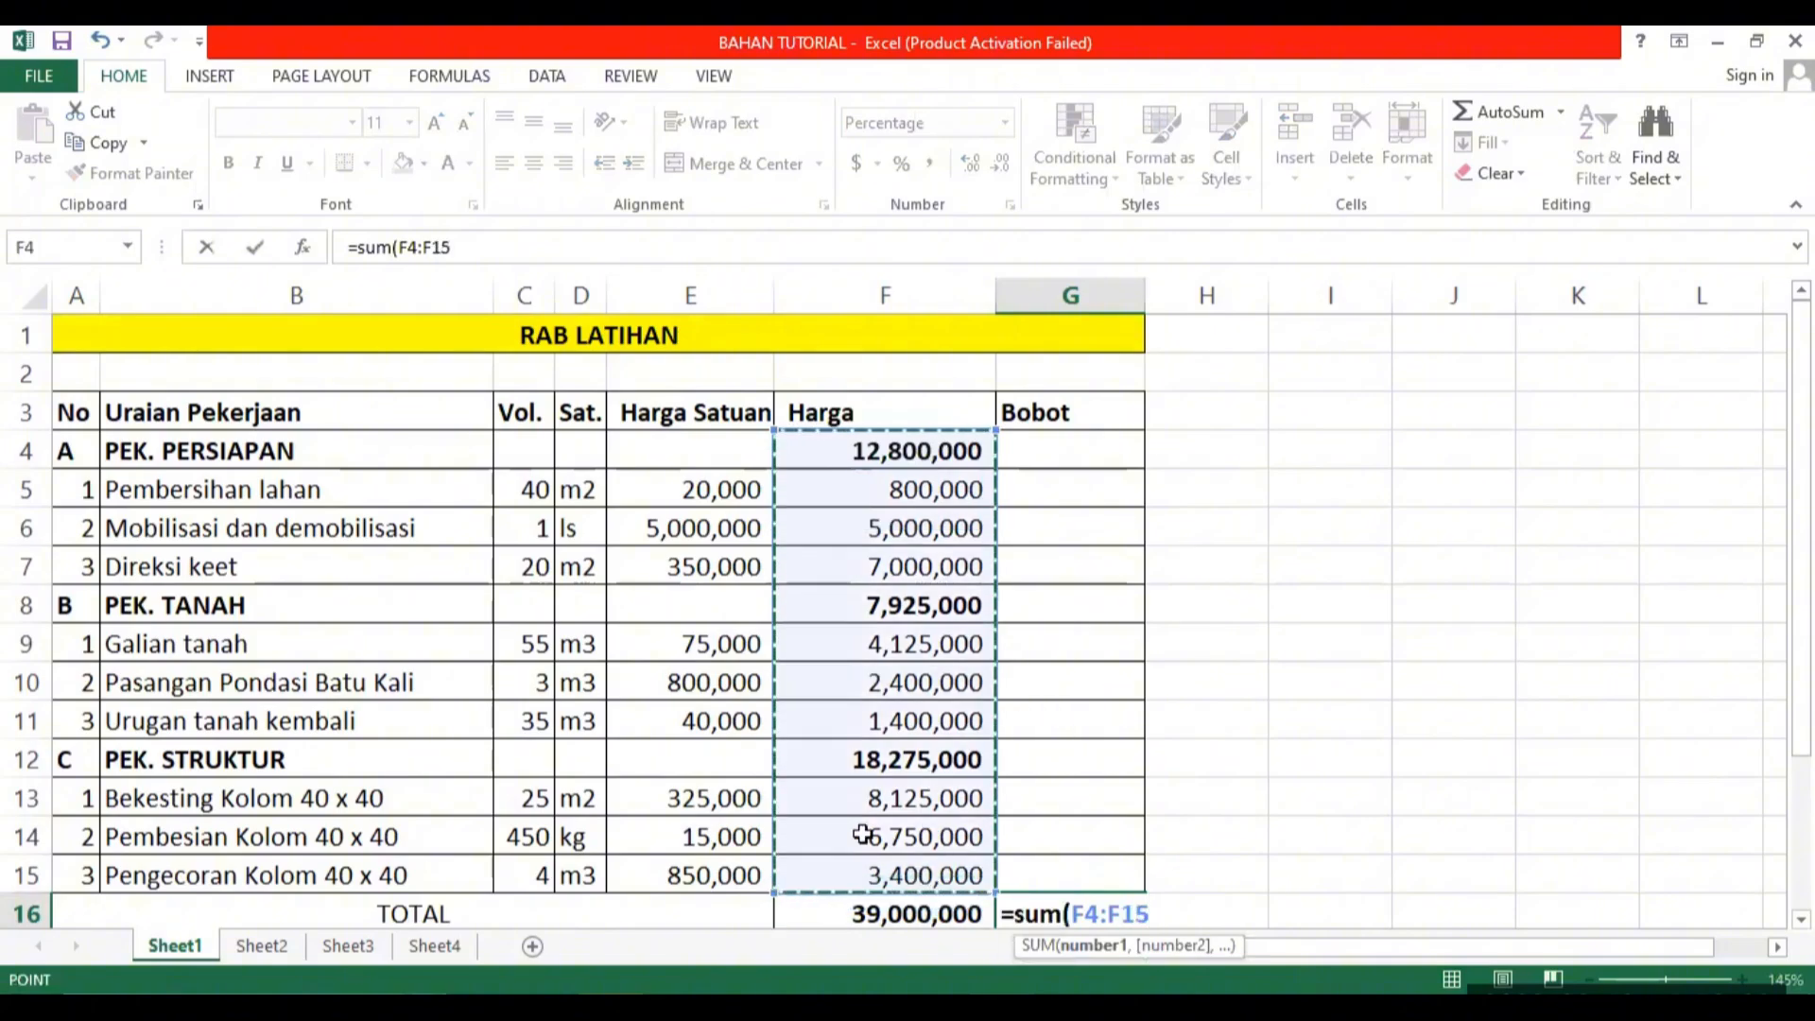
pyautogui.write(')')
pyautogui.press('Return')
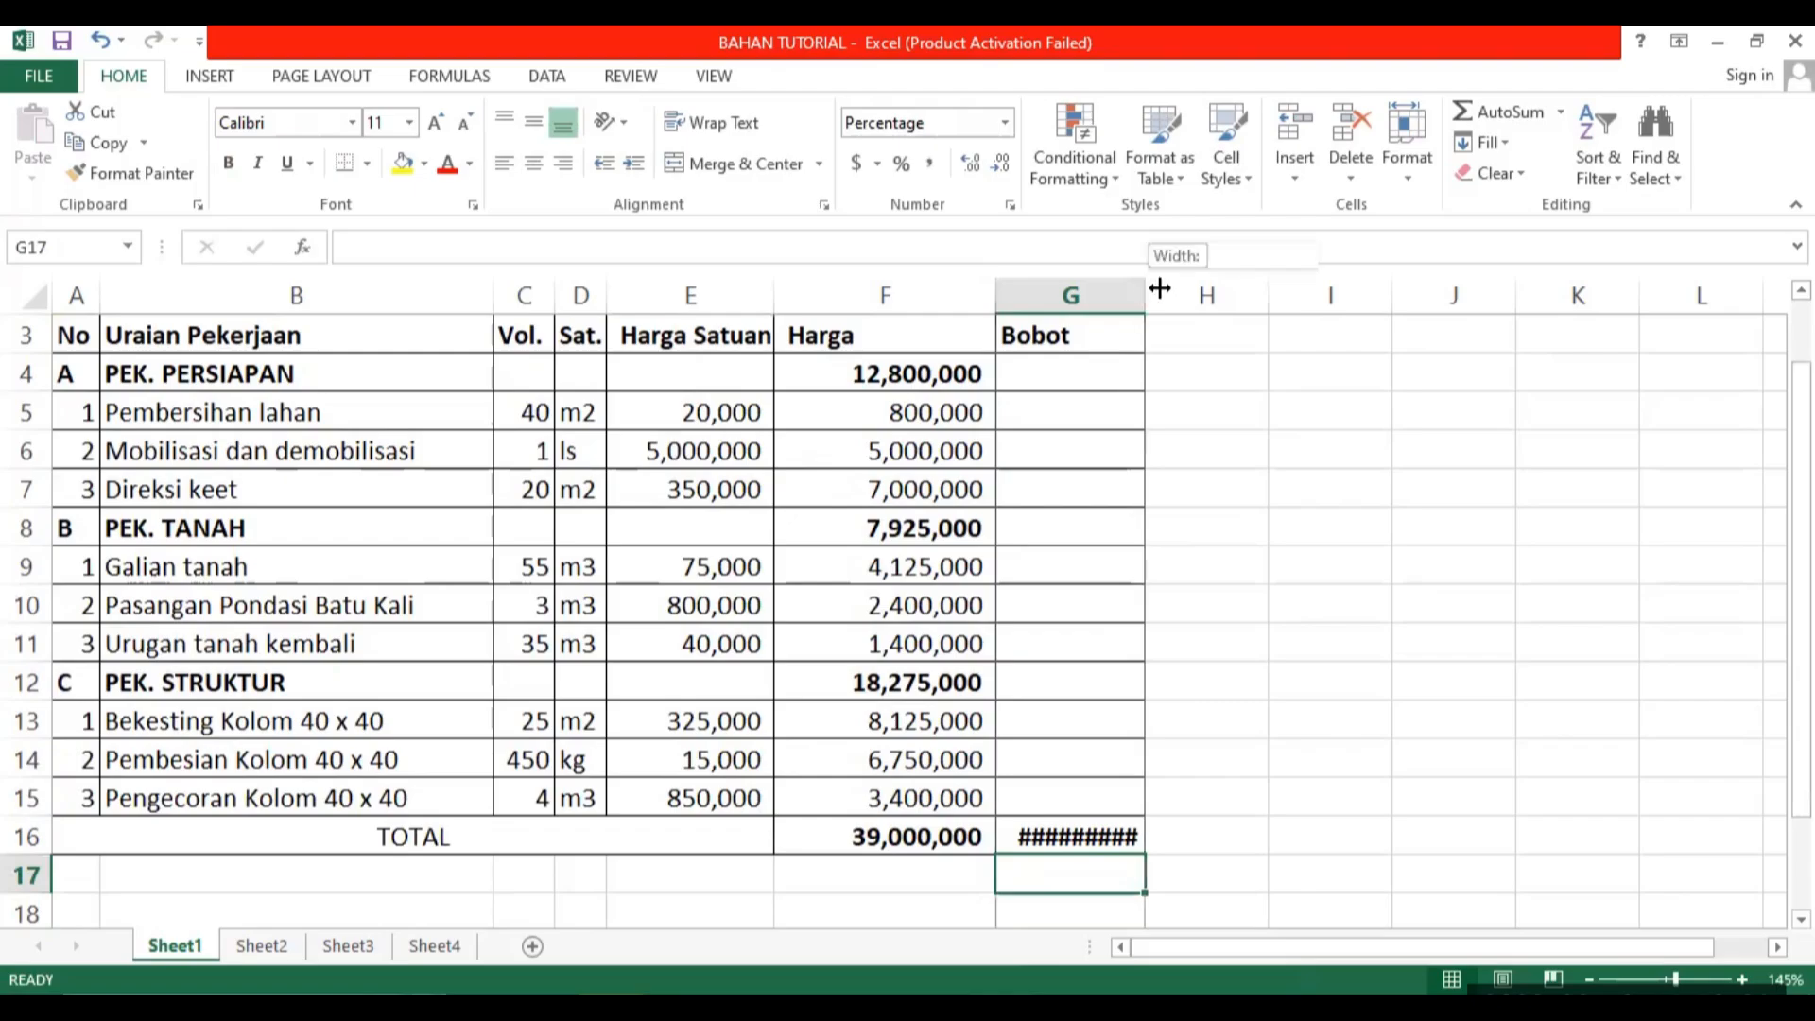
pyautogui.moveTo(1145, 293); pyautogui.dragTo(1194, 293)
pyautogui.click(1120, 844)
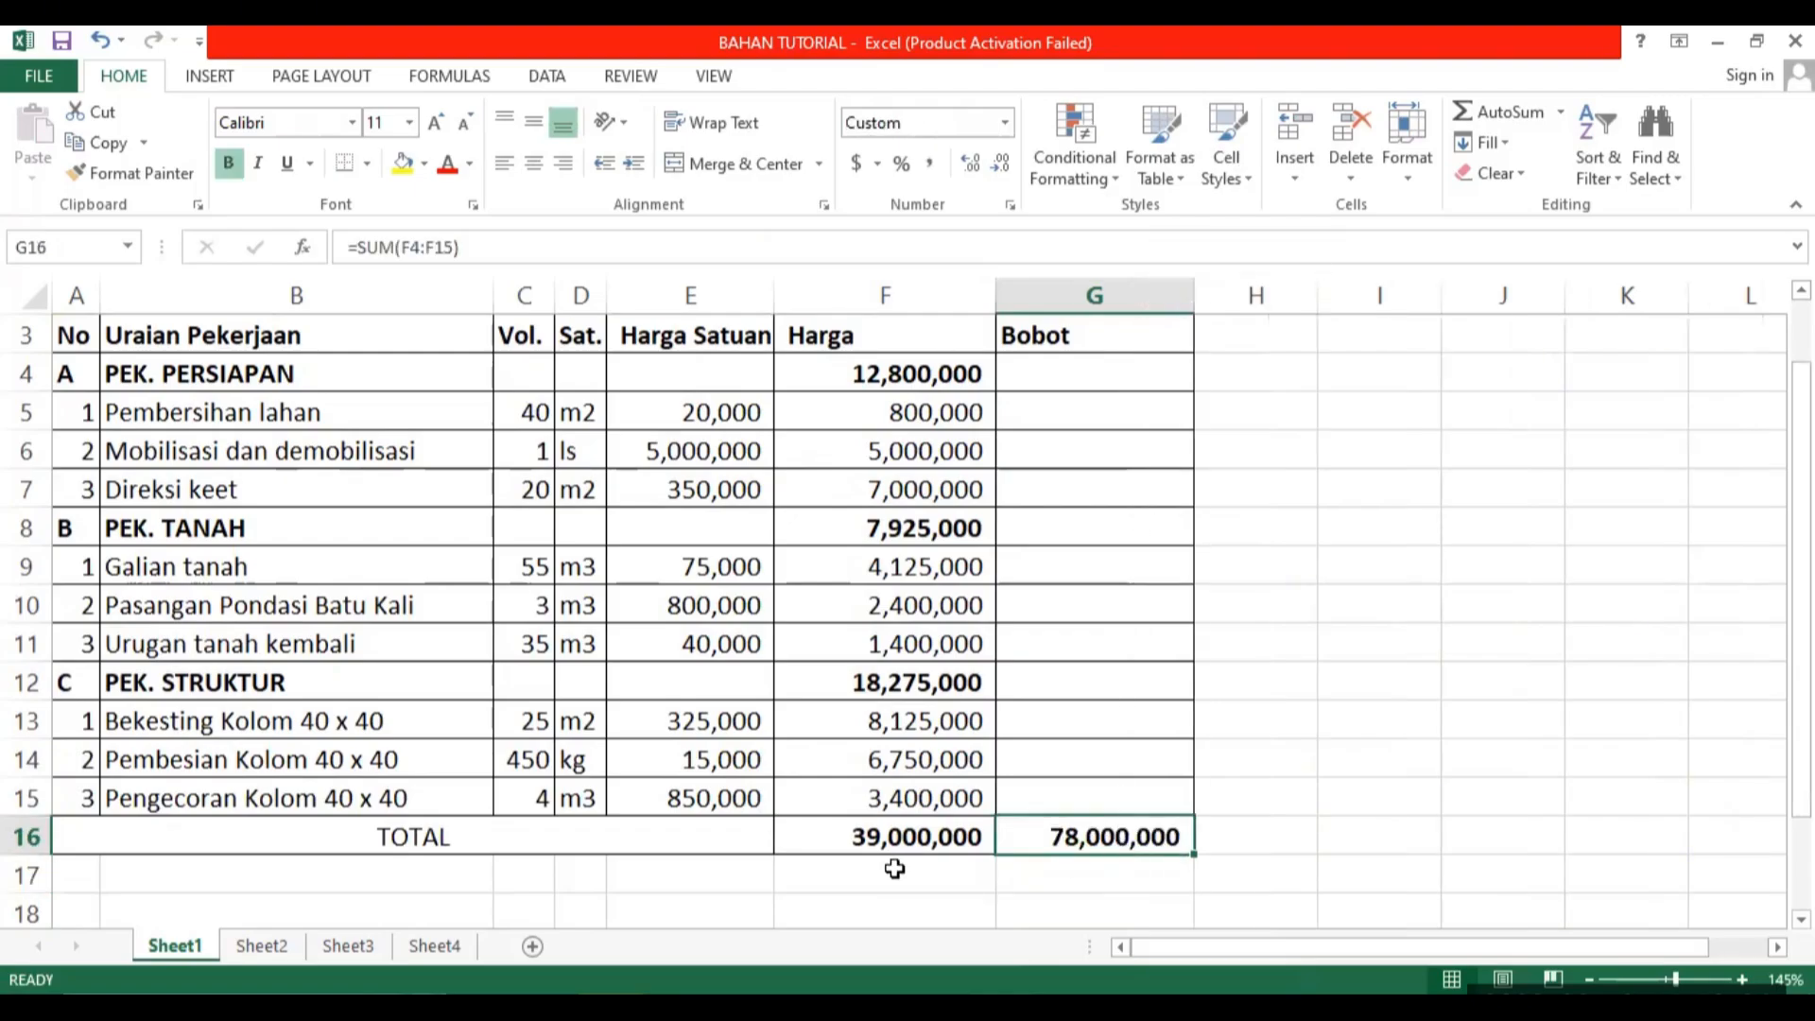
# Review the SUBTOTAL formulas in F16 and F12, and delete the comparison SUM formula from G16.
pyautogui.click(890, 839)
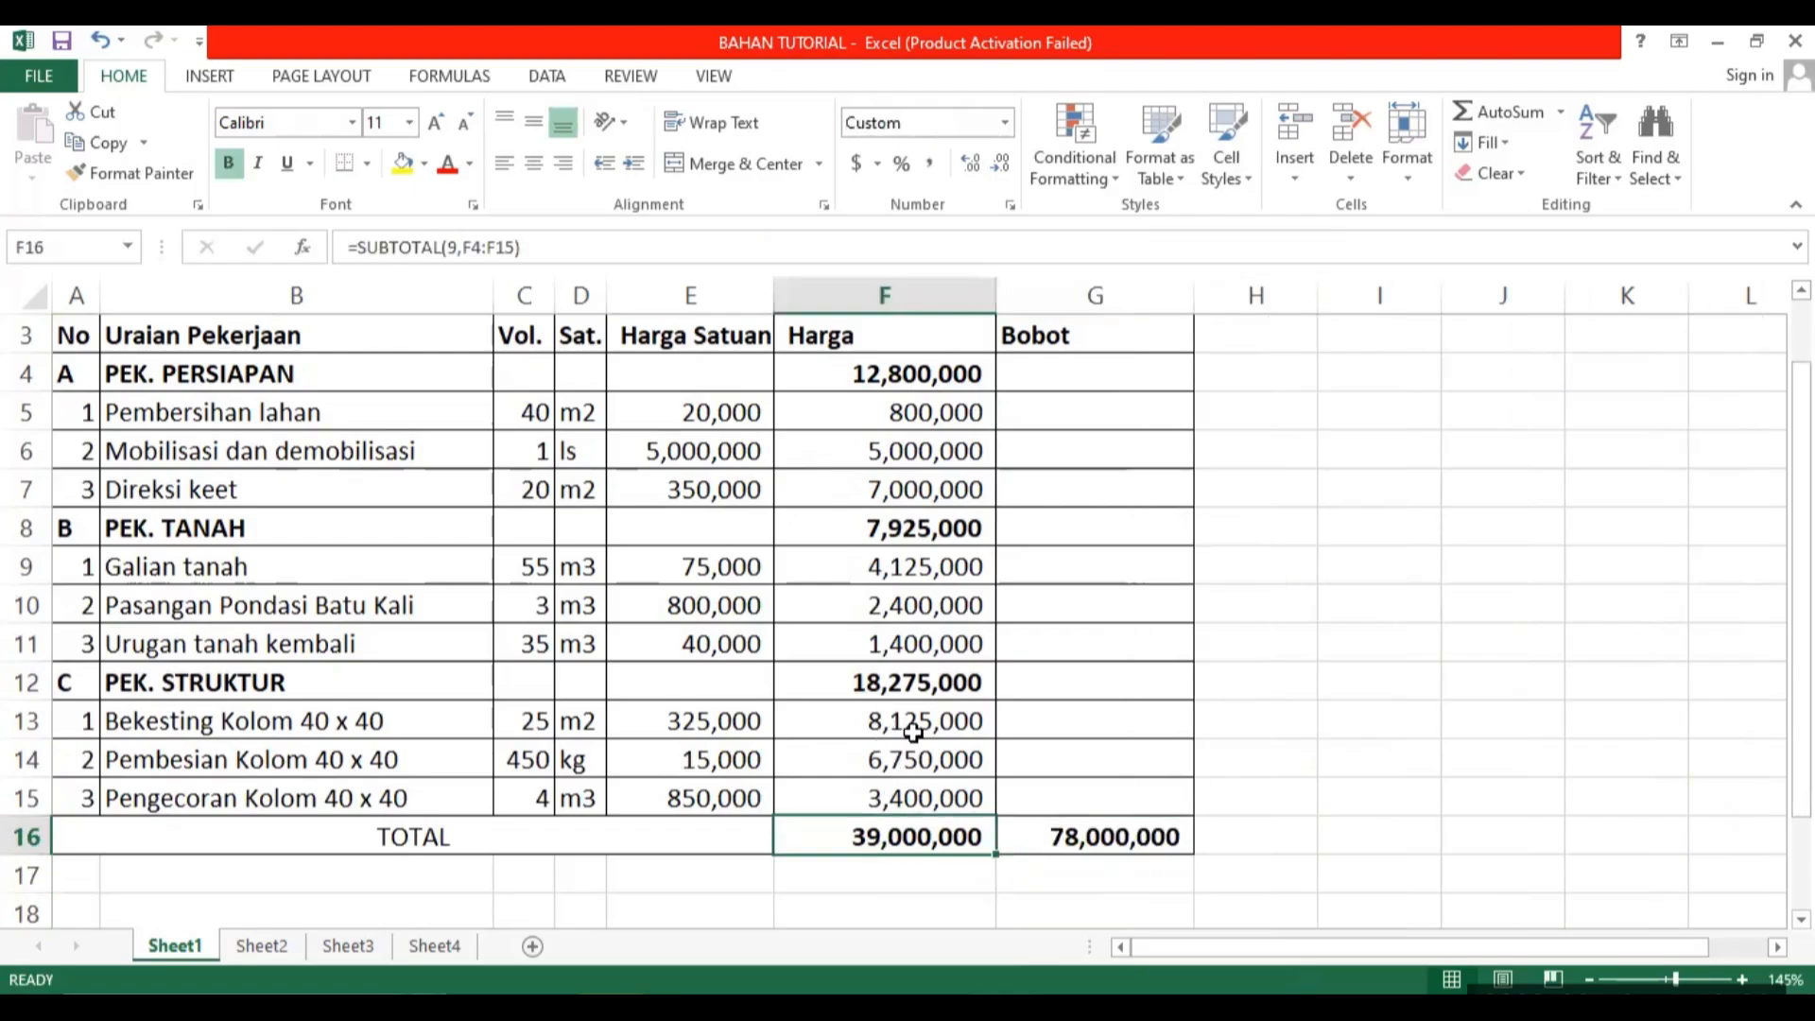
pyautogui.click(867, 682)
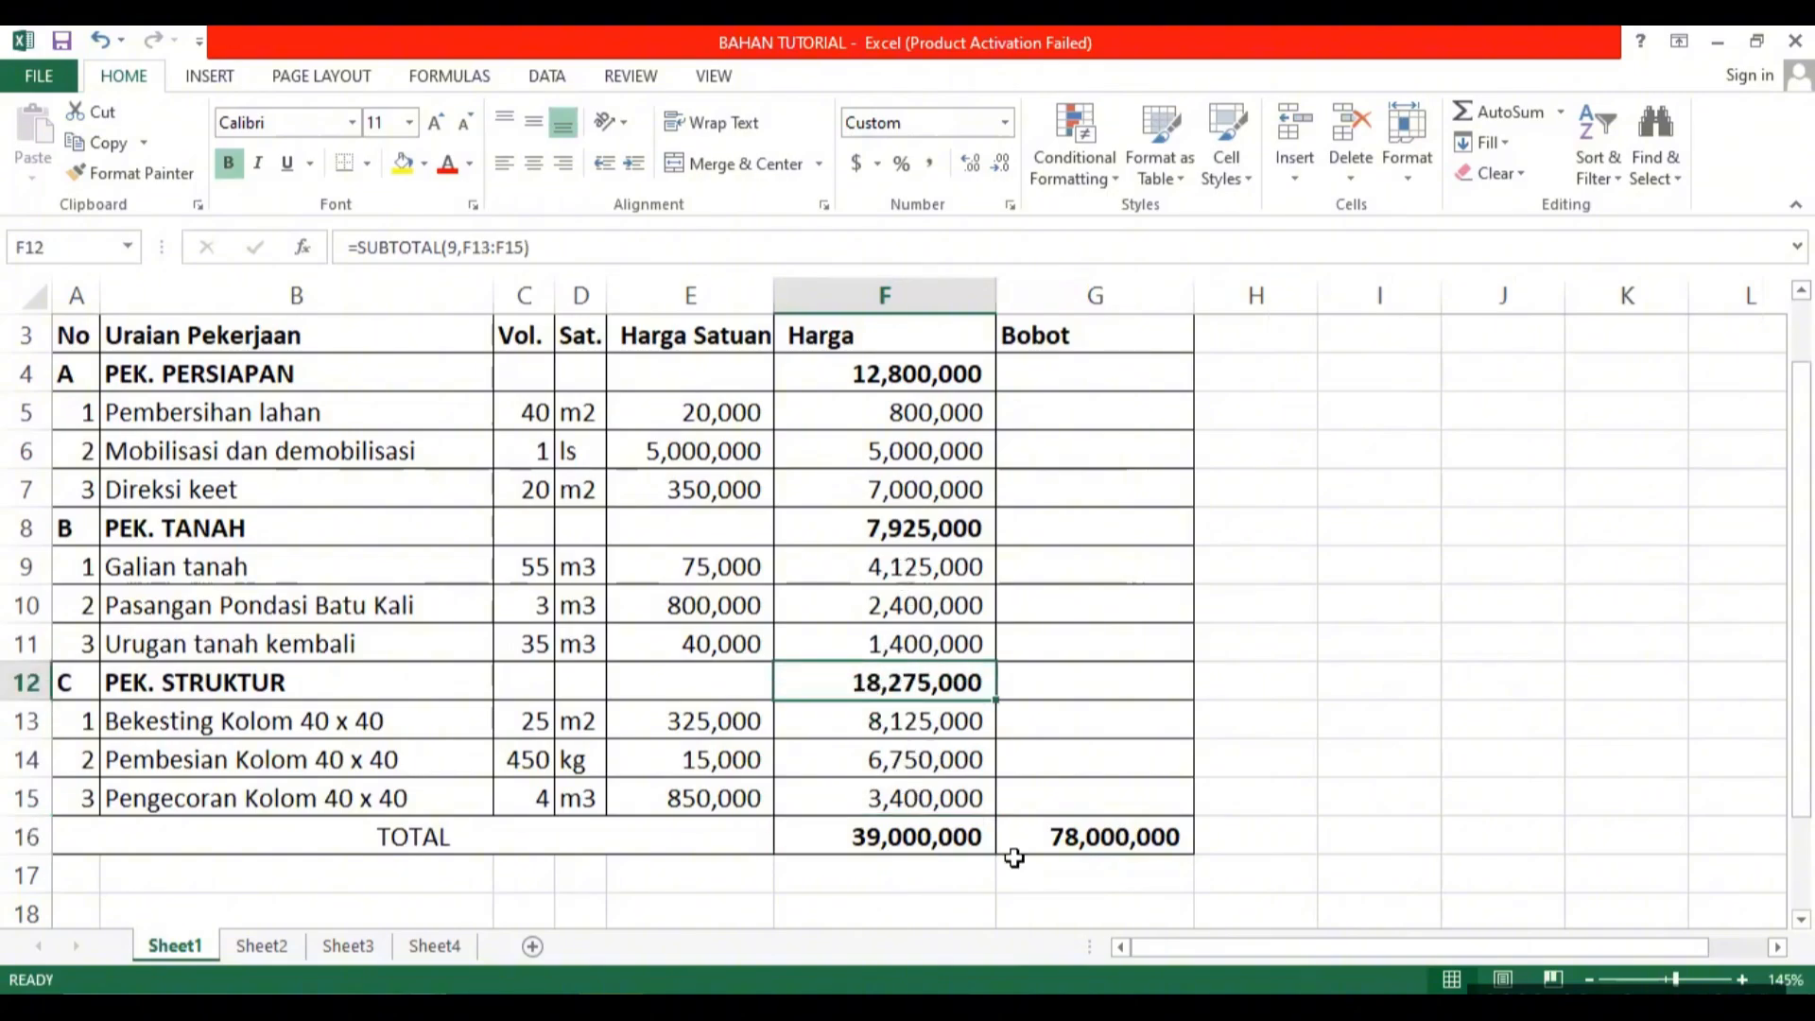
pyautogui.click(1154, 844)
pyautogui.press('Delete')
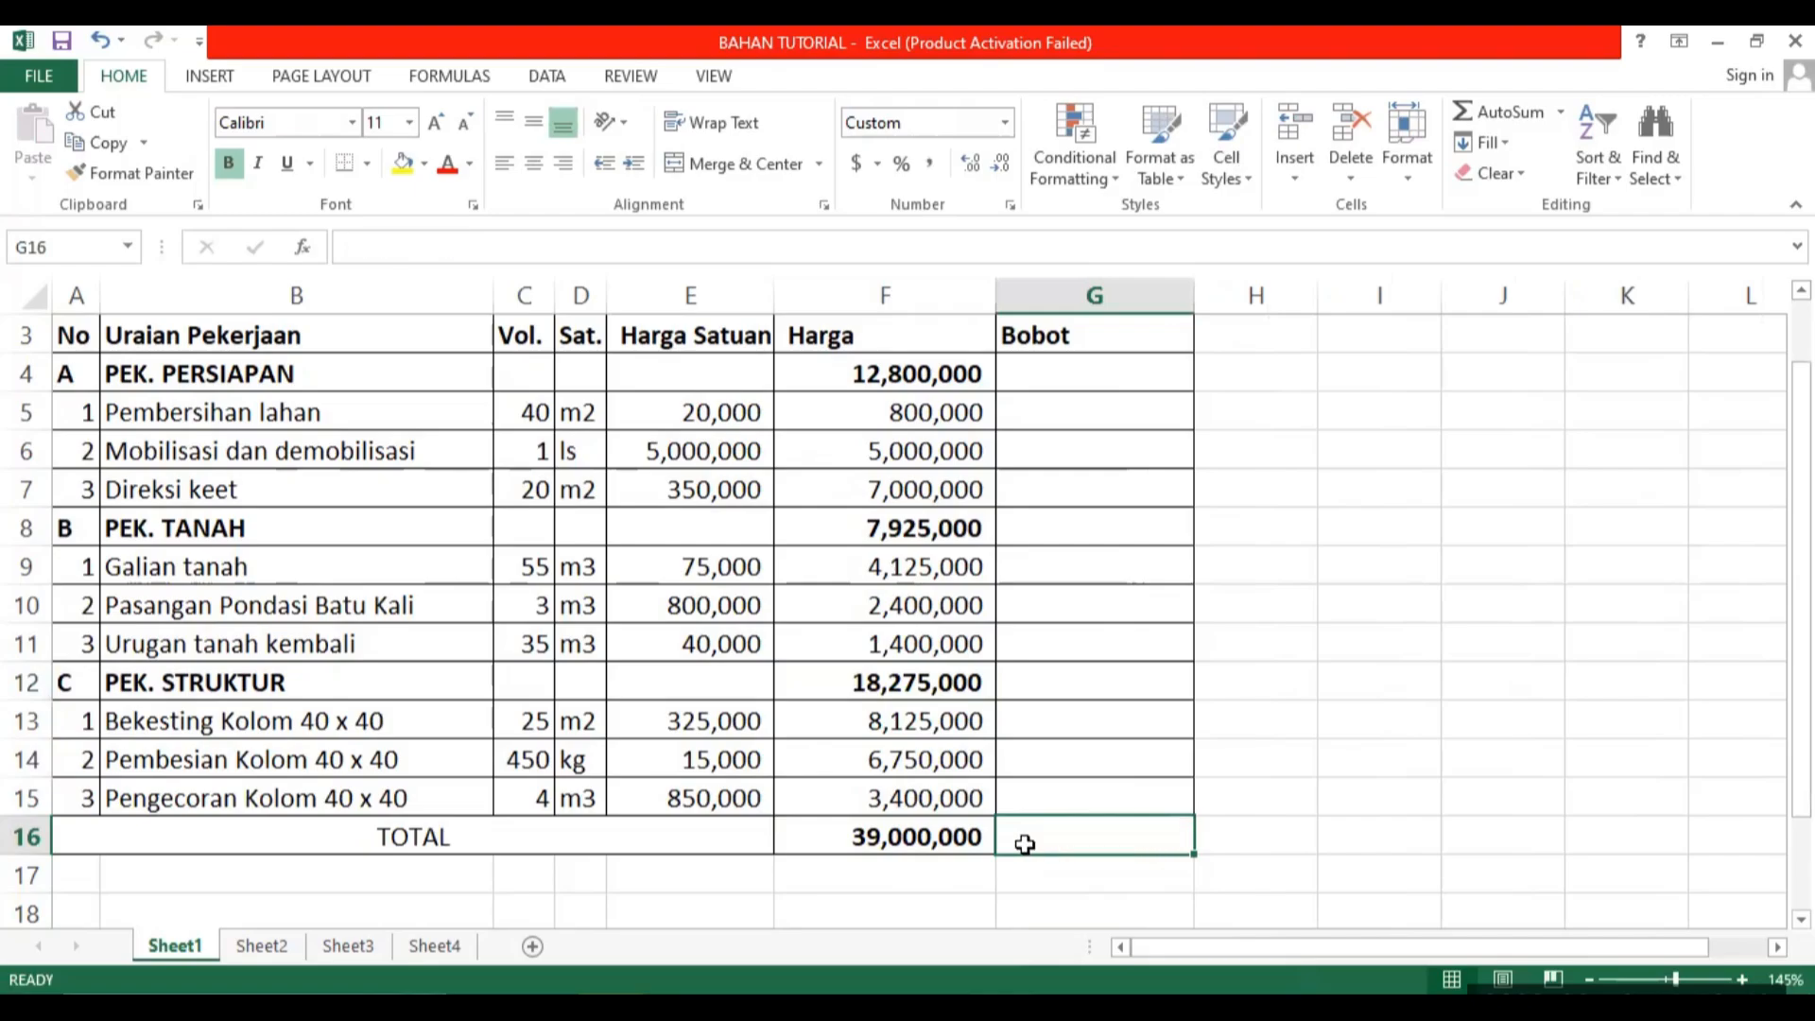
# Check the SUBTOTAL formulas behind the TOTAL in F16, PEK. STRUKTUR in F12 and PEK. PERSIAPAN in F4.
pyautogui.click(893, 842)
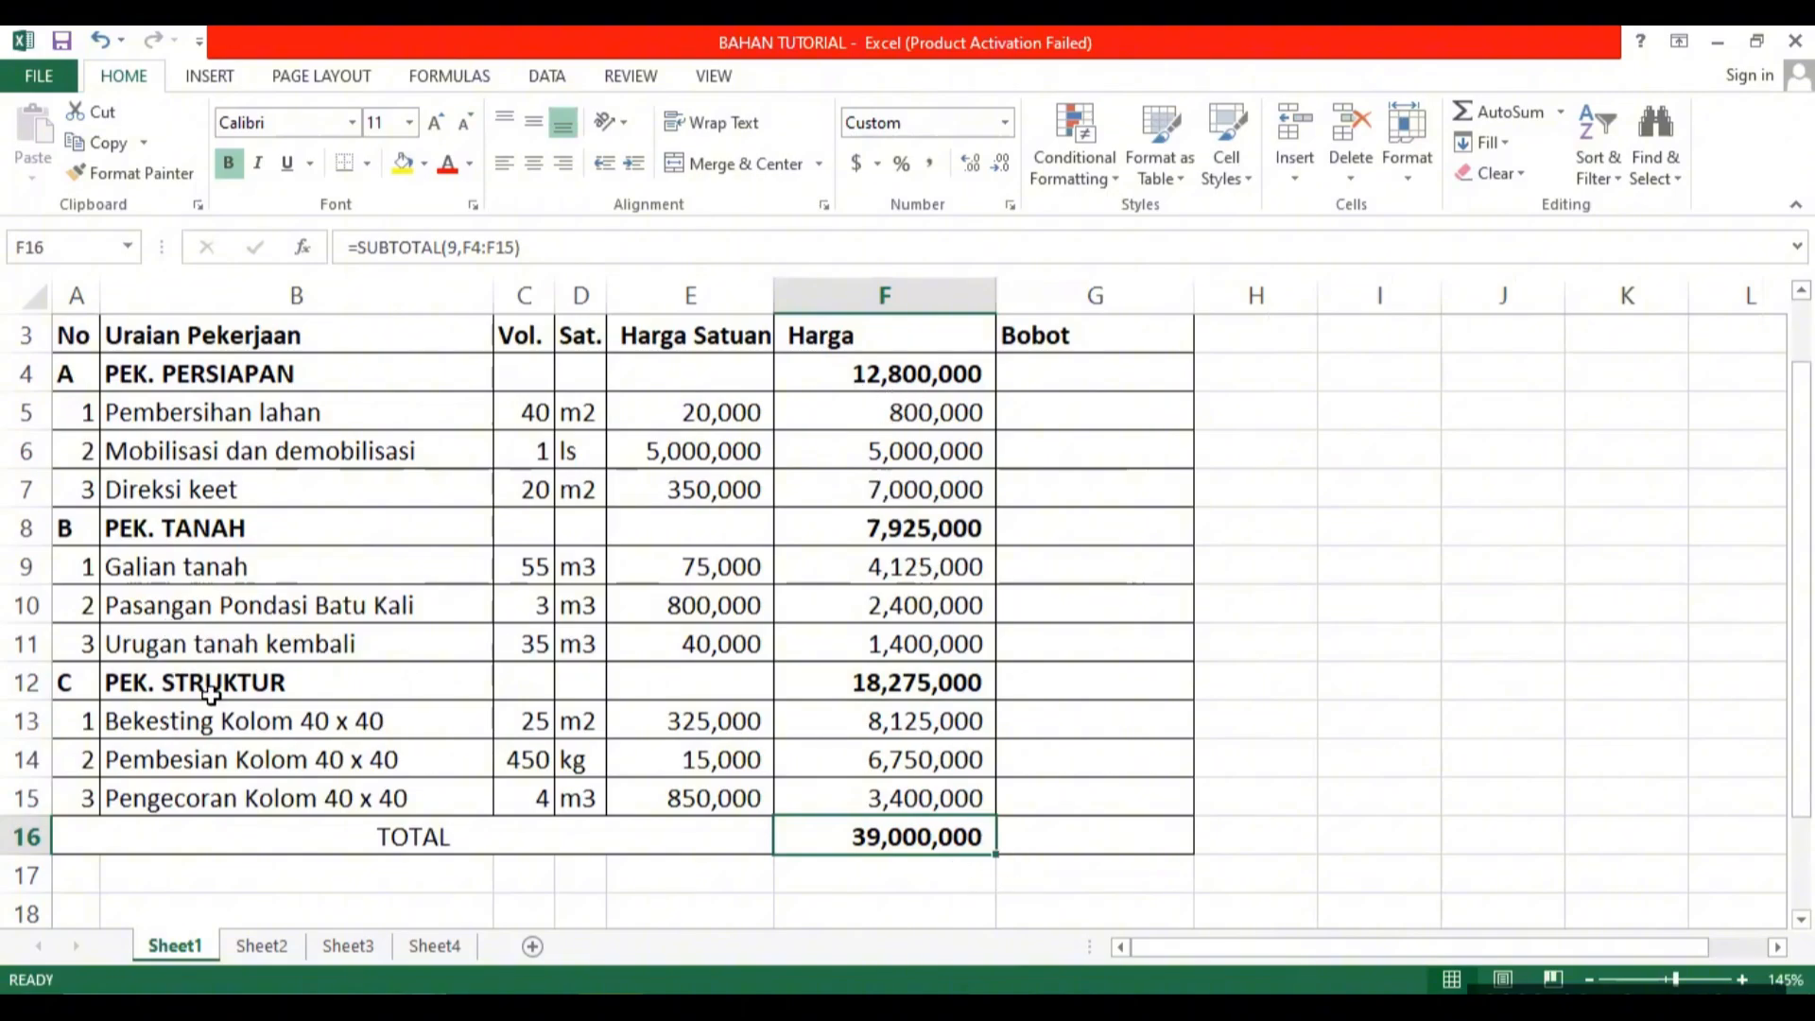
pyautogui.click(837, 684)
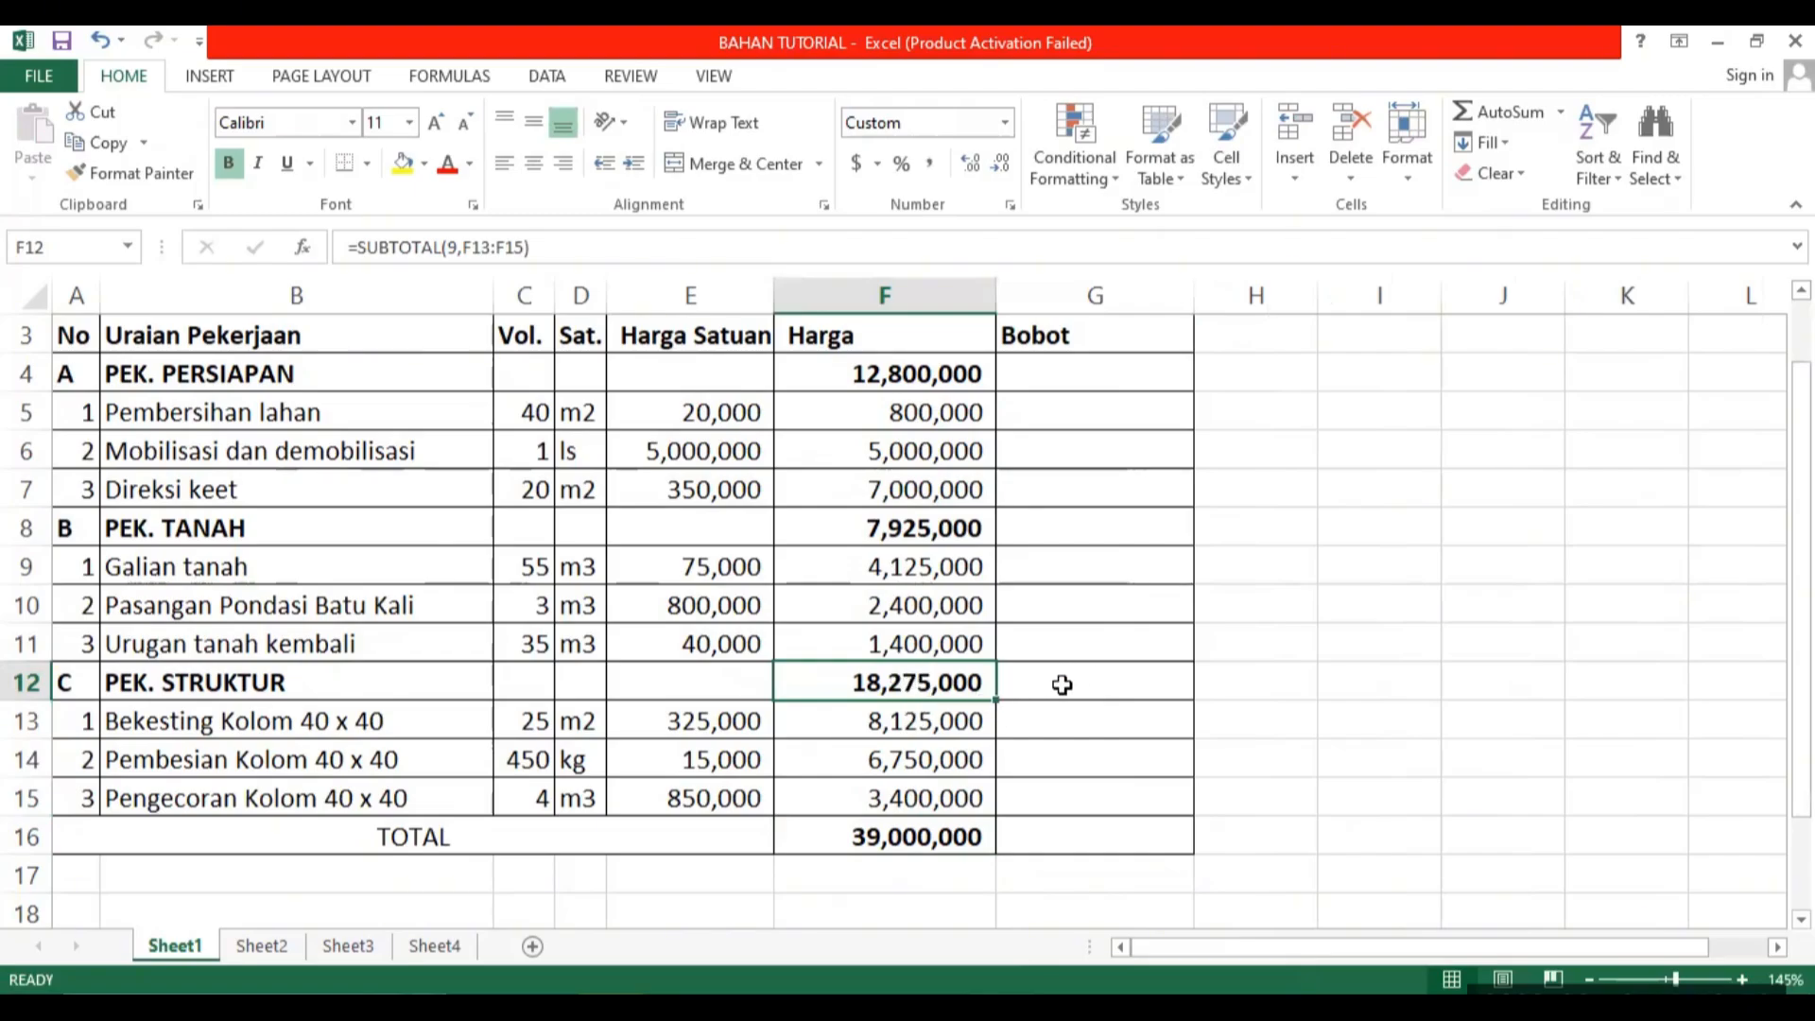
pyautogui.click(1101, 675)
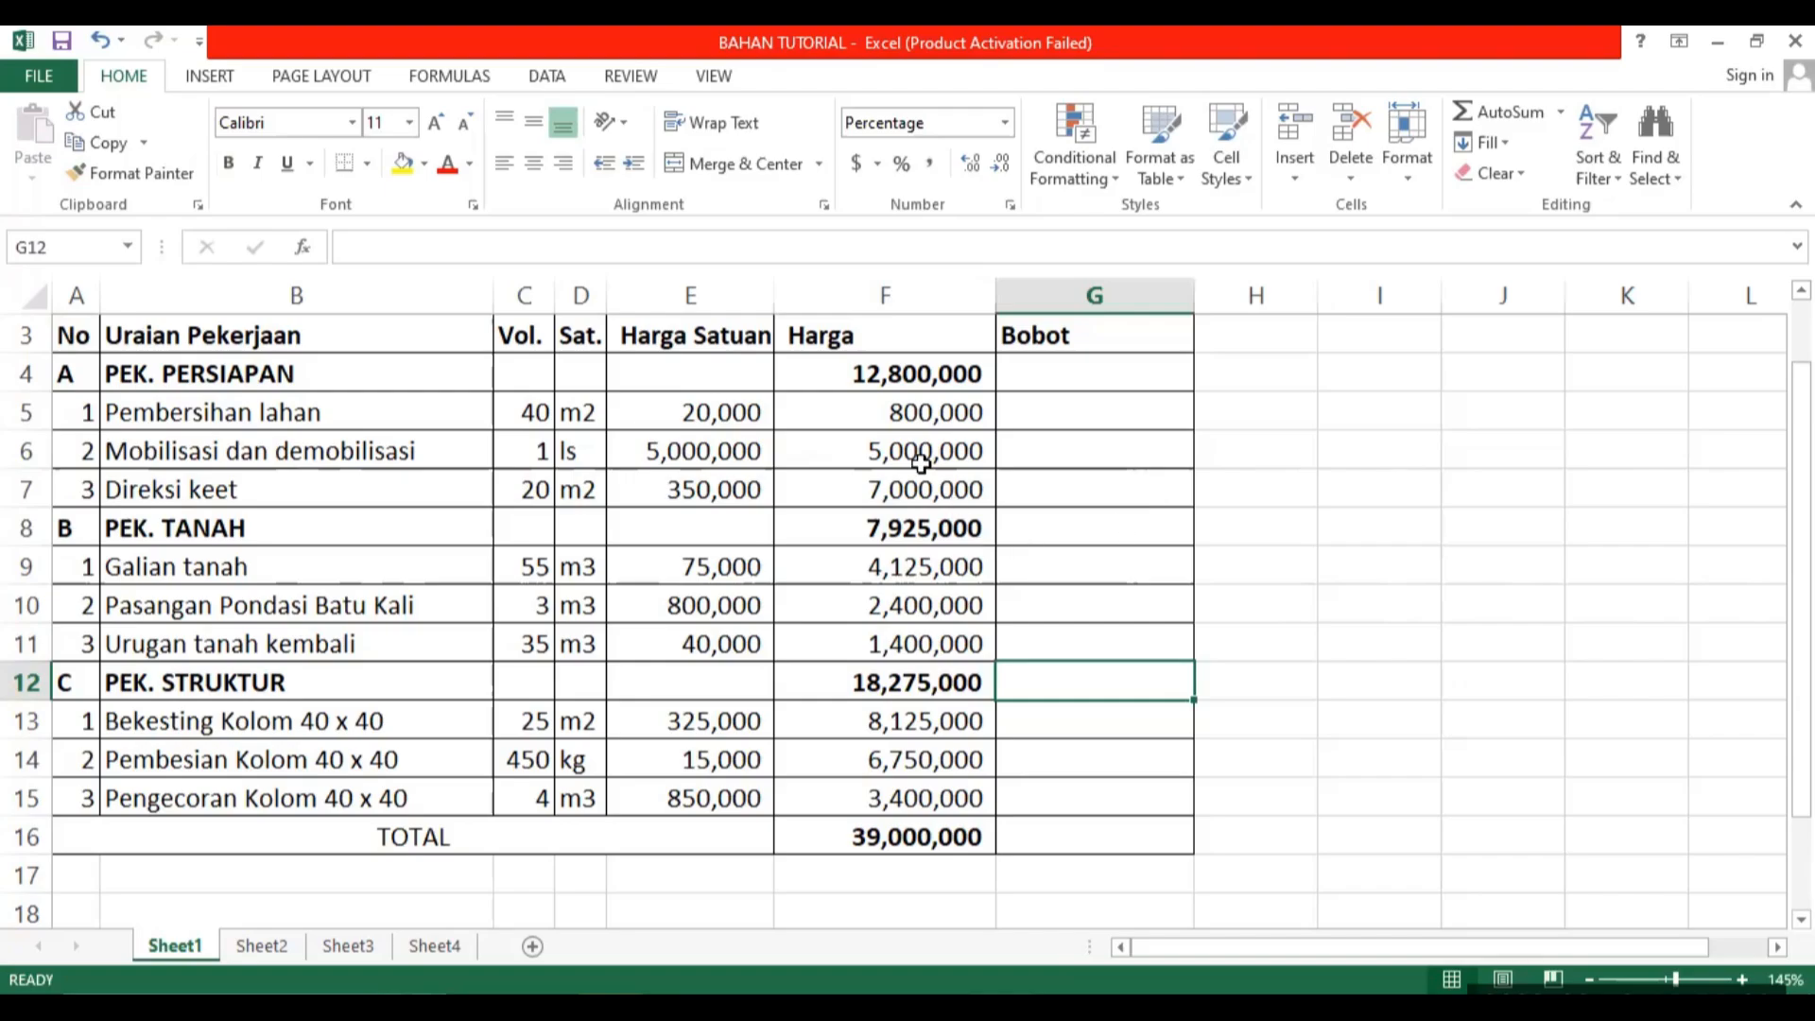
pyautogui.click(885, 370)
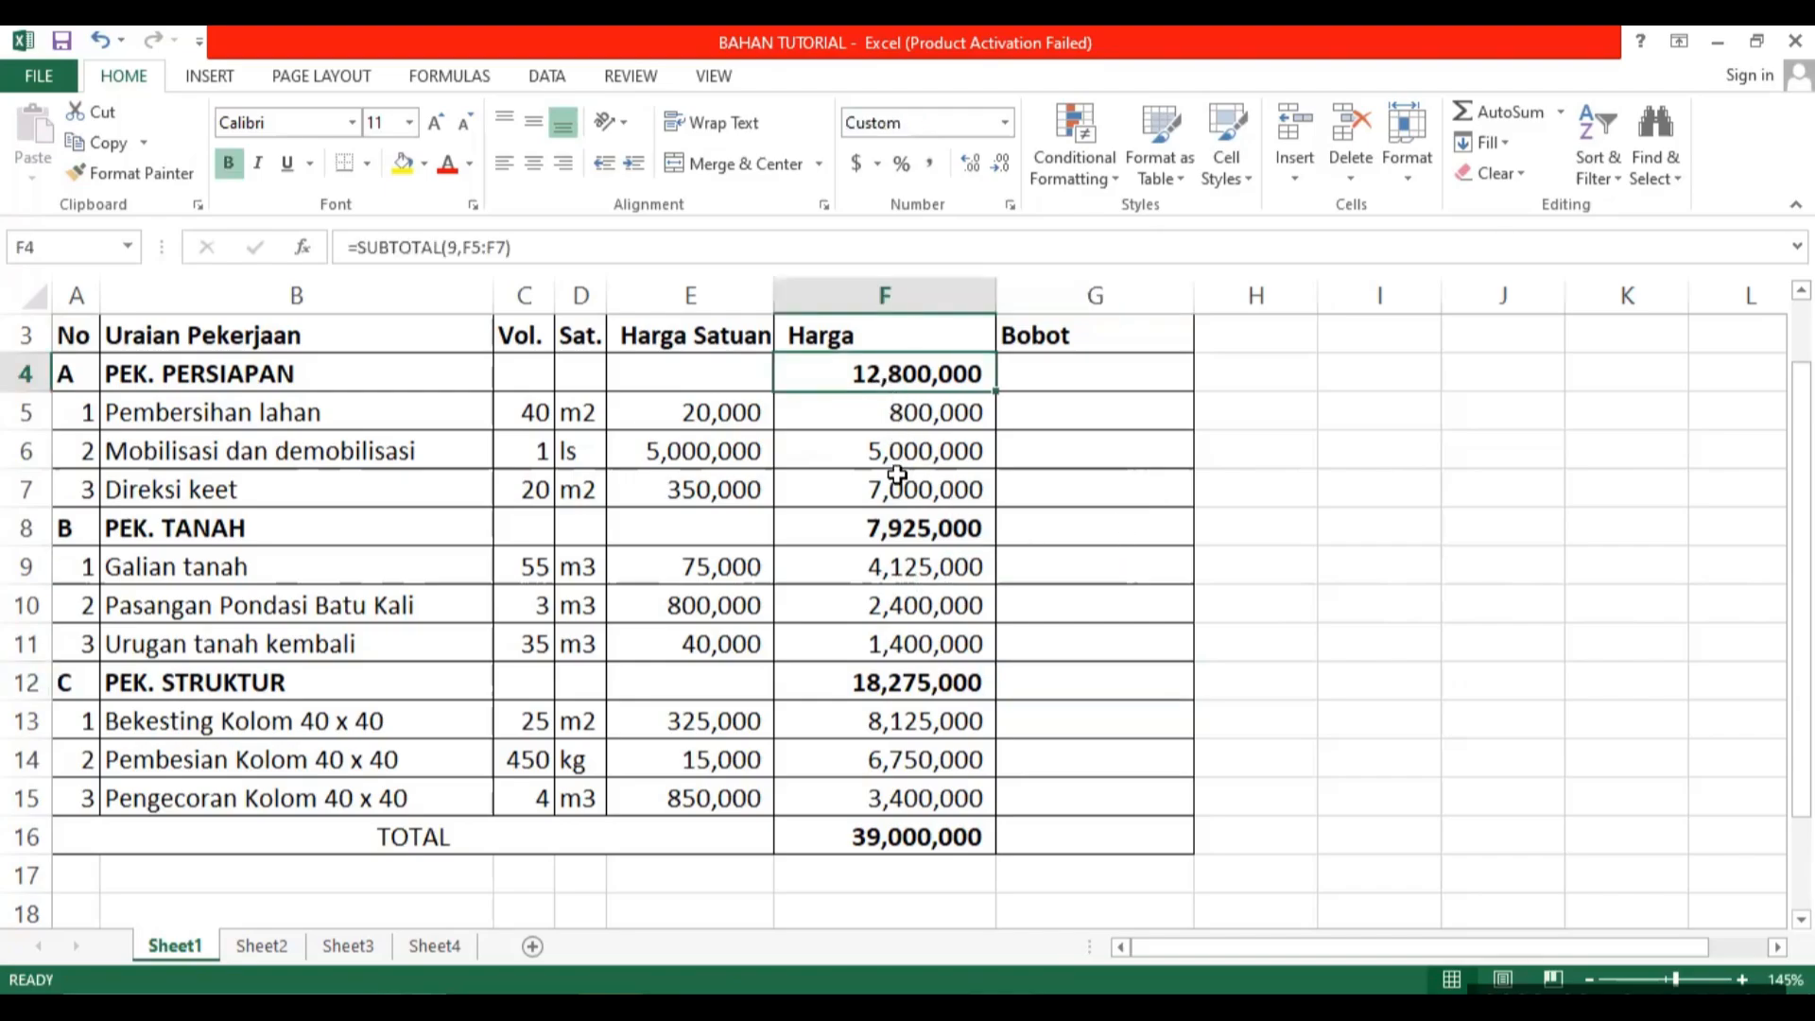
pyautogui.click(1101, 598)
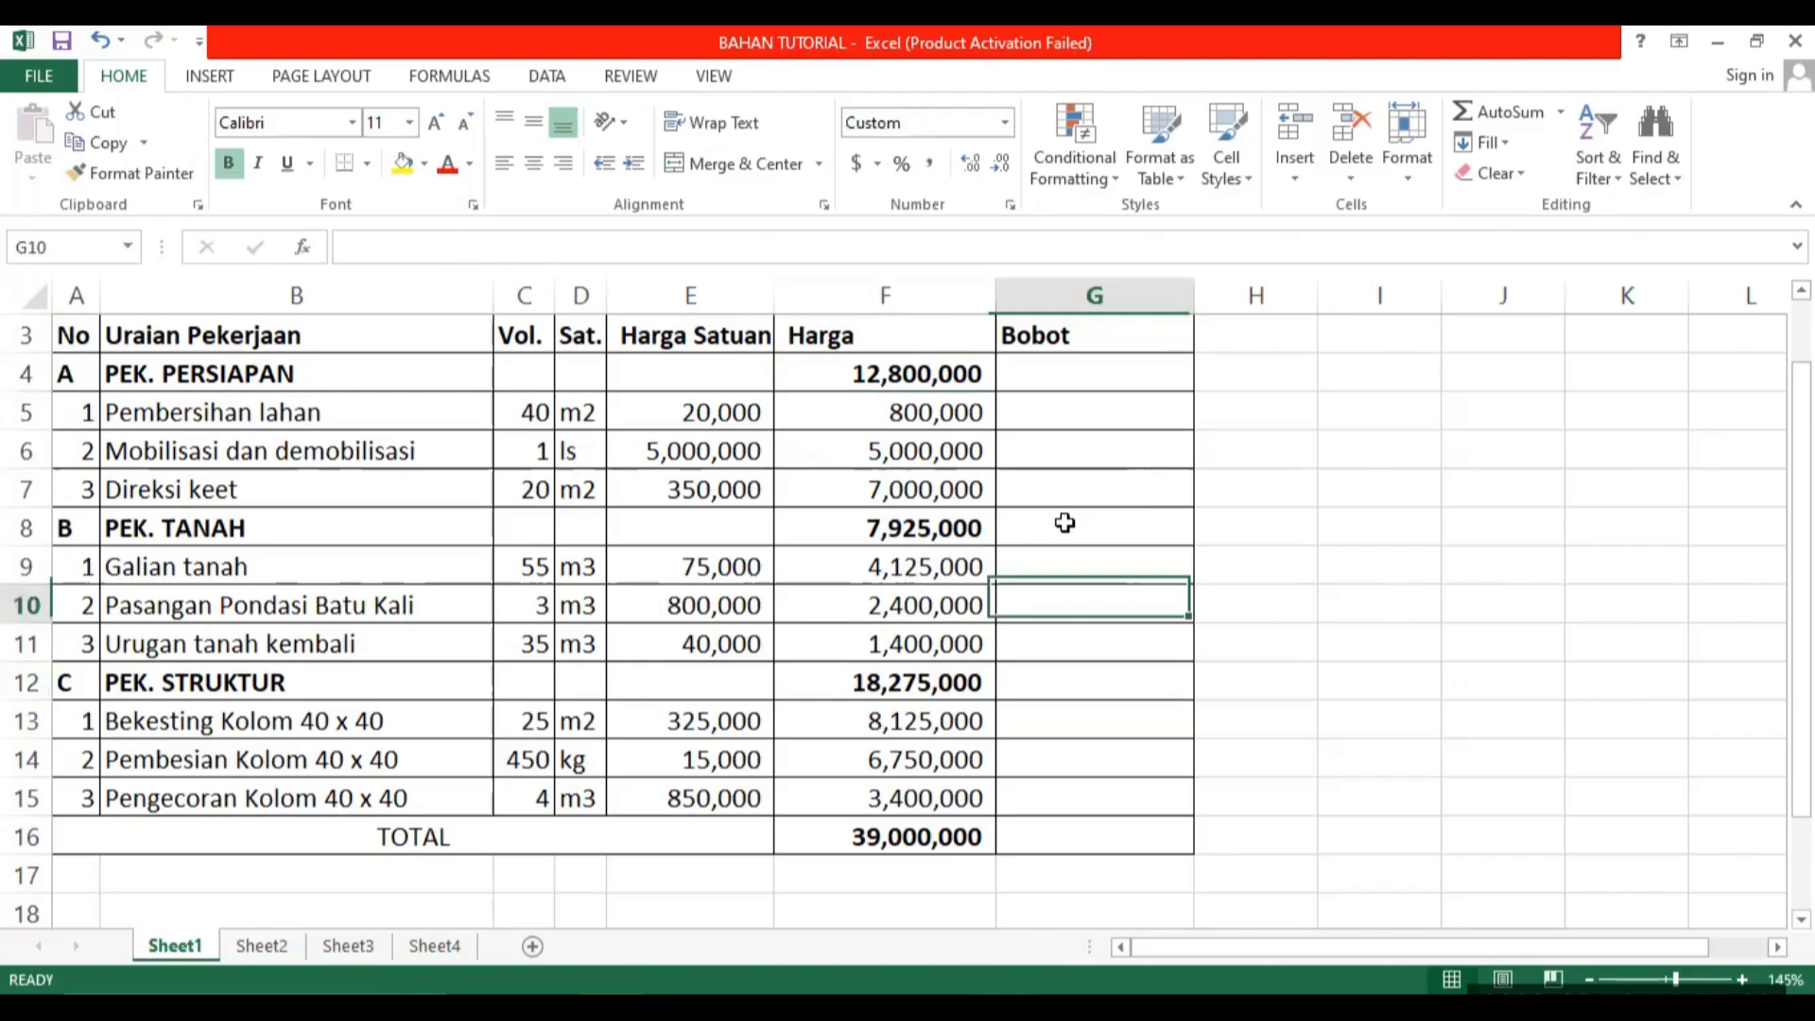
# Enter =F5/F16 in G5 to calculate the Bobot of Pembersihan lahan.
pyautogui.click(1061, 408)
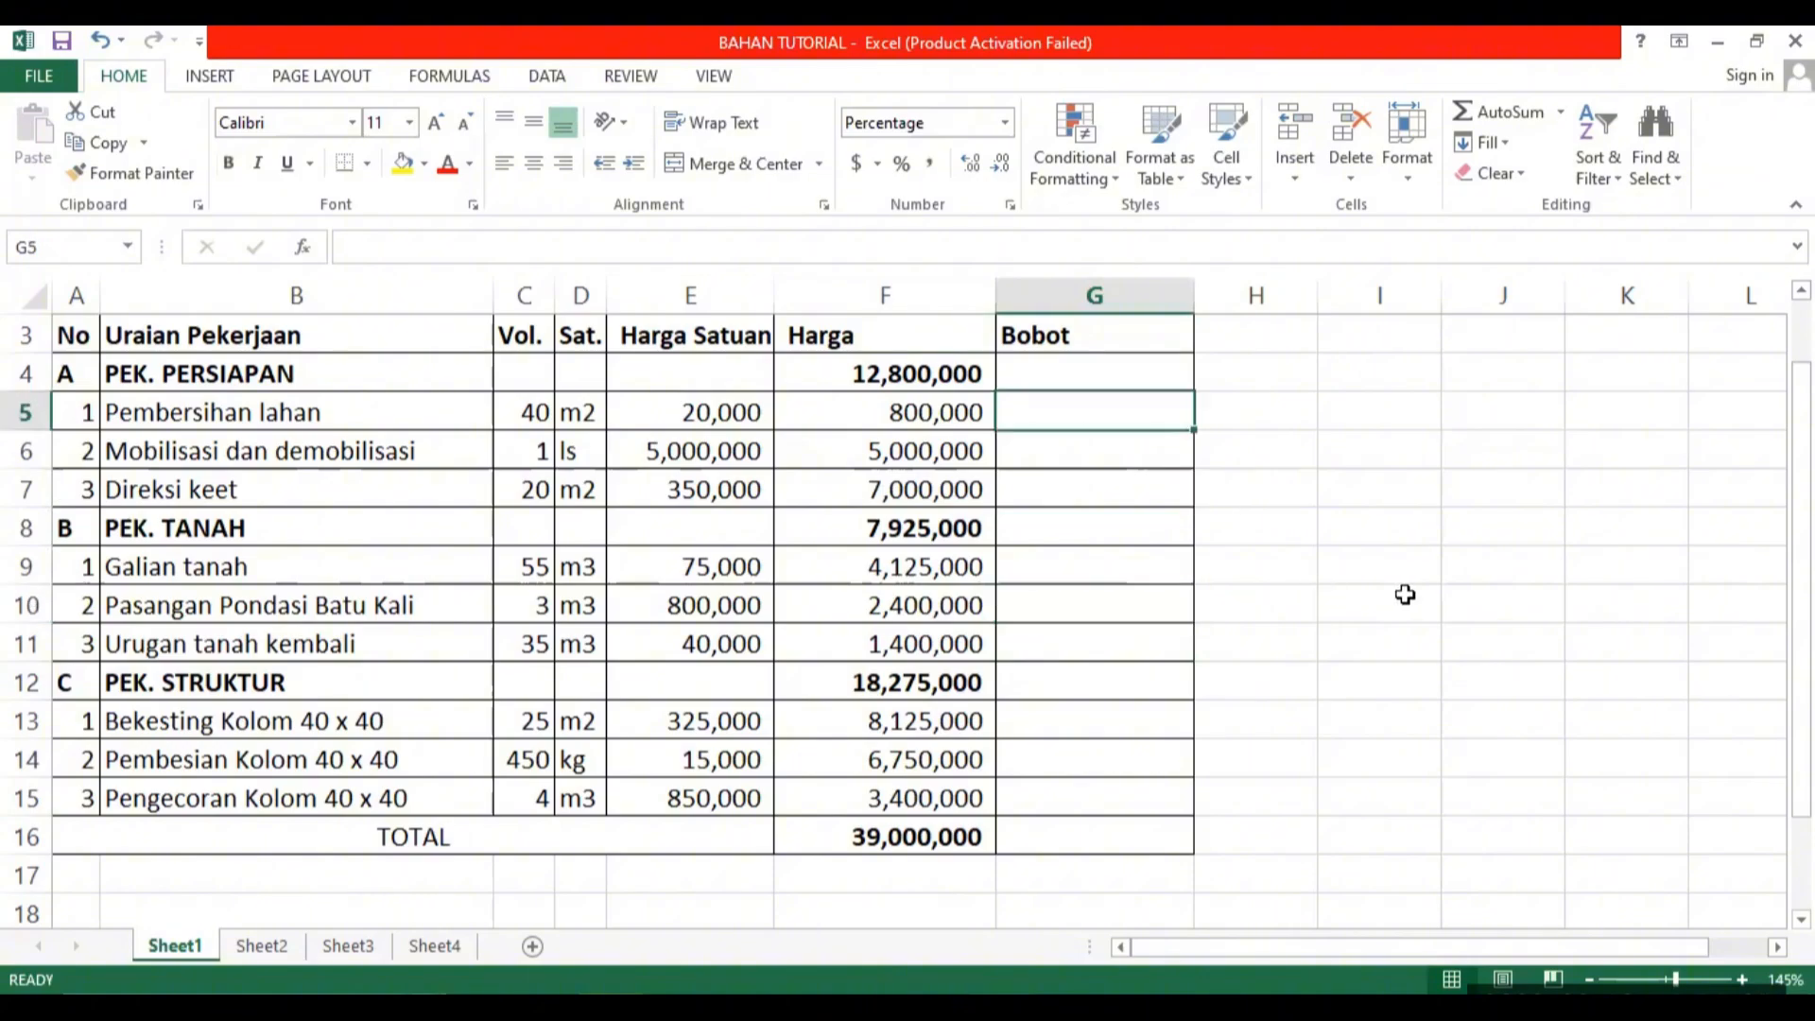
pyautogui.write('=')
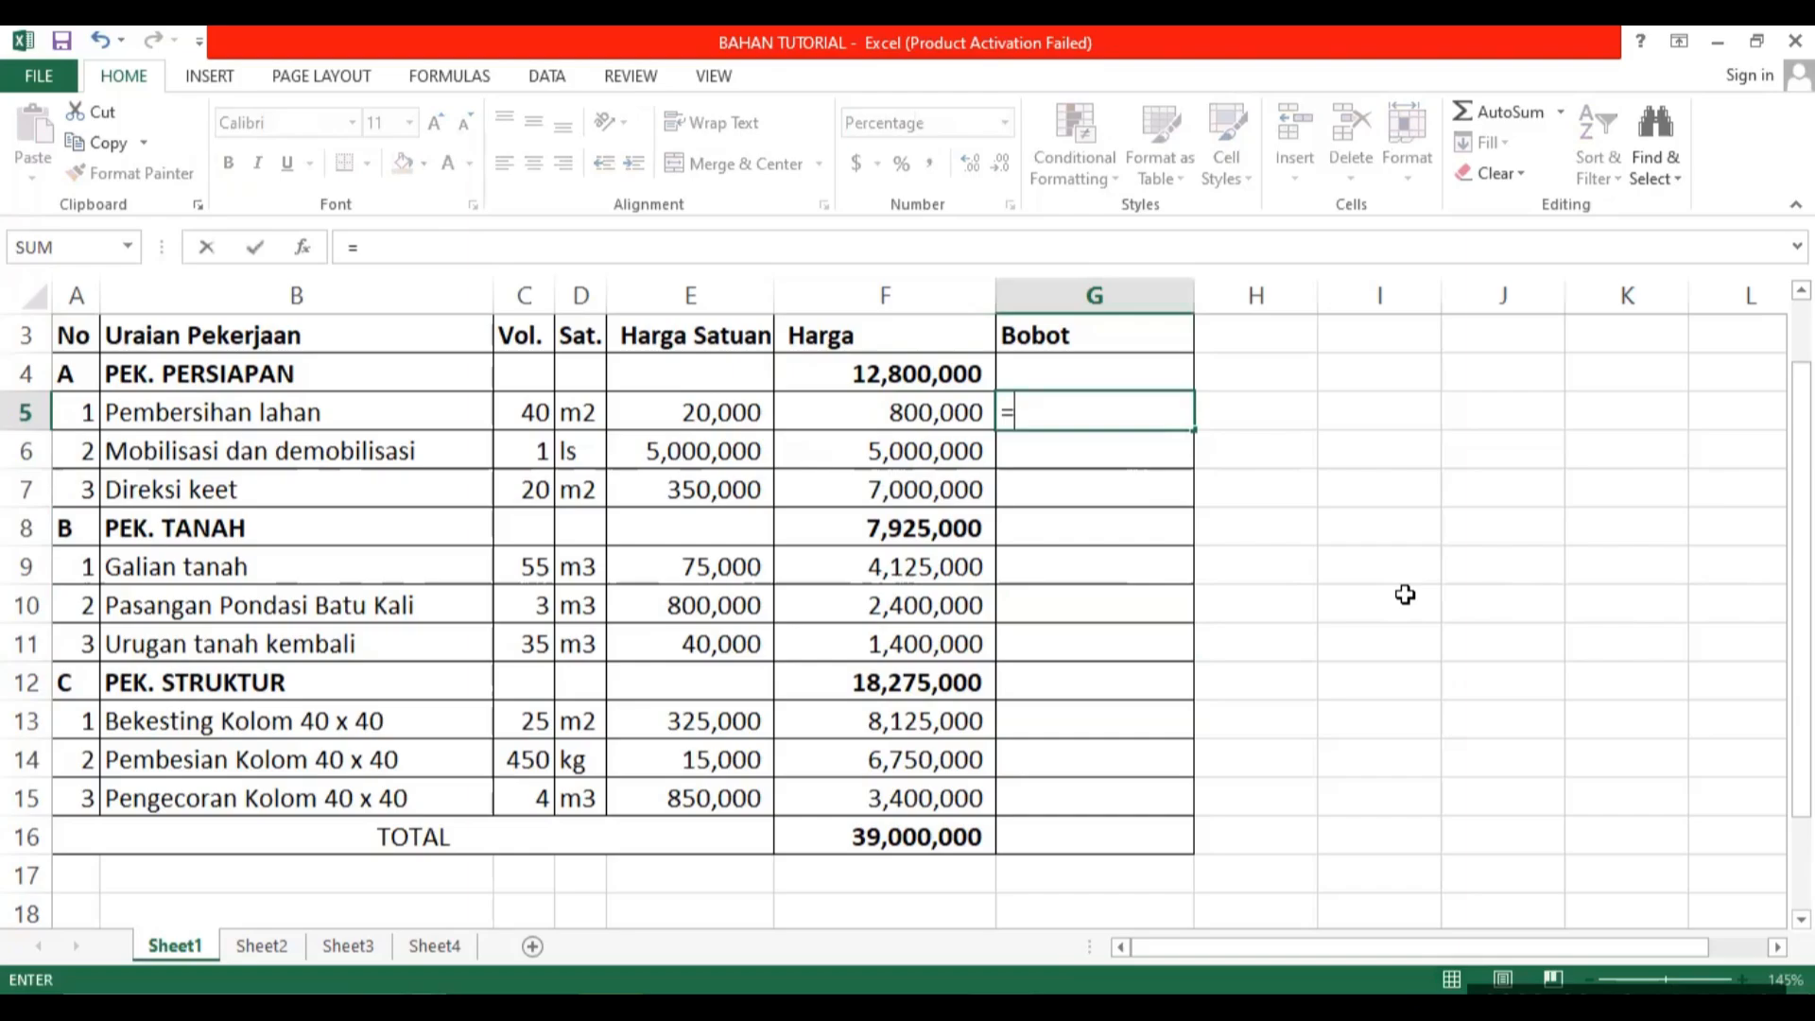
pyautogui.press('Left')
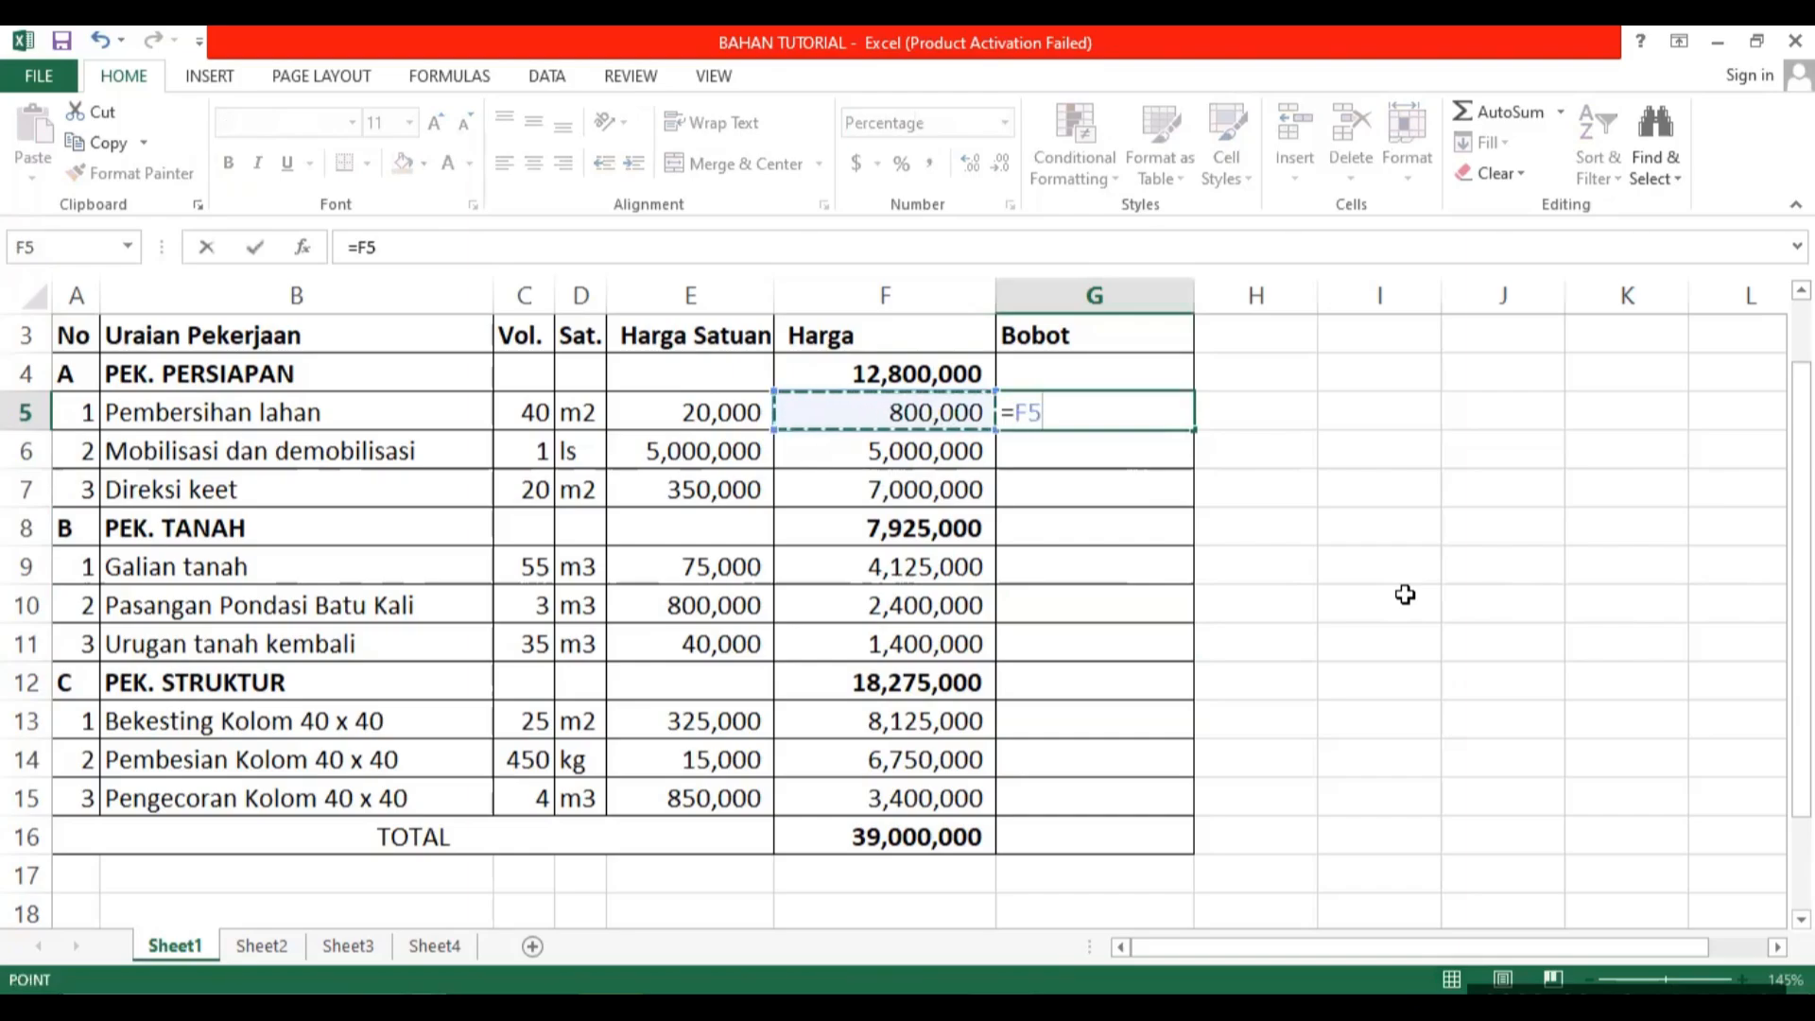
pyautogui.write('/')
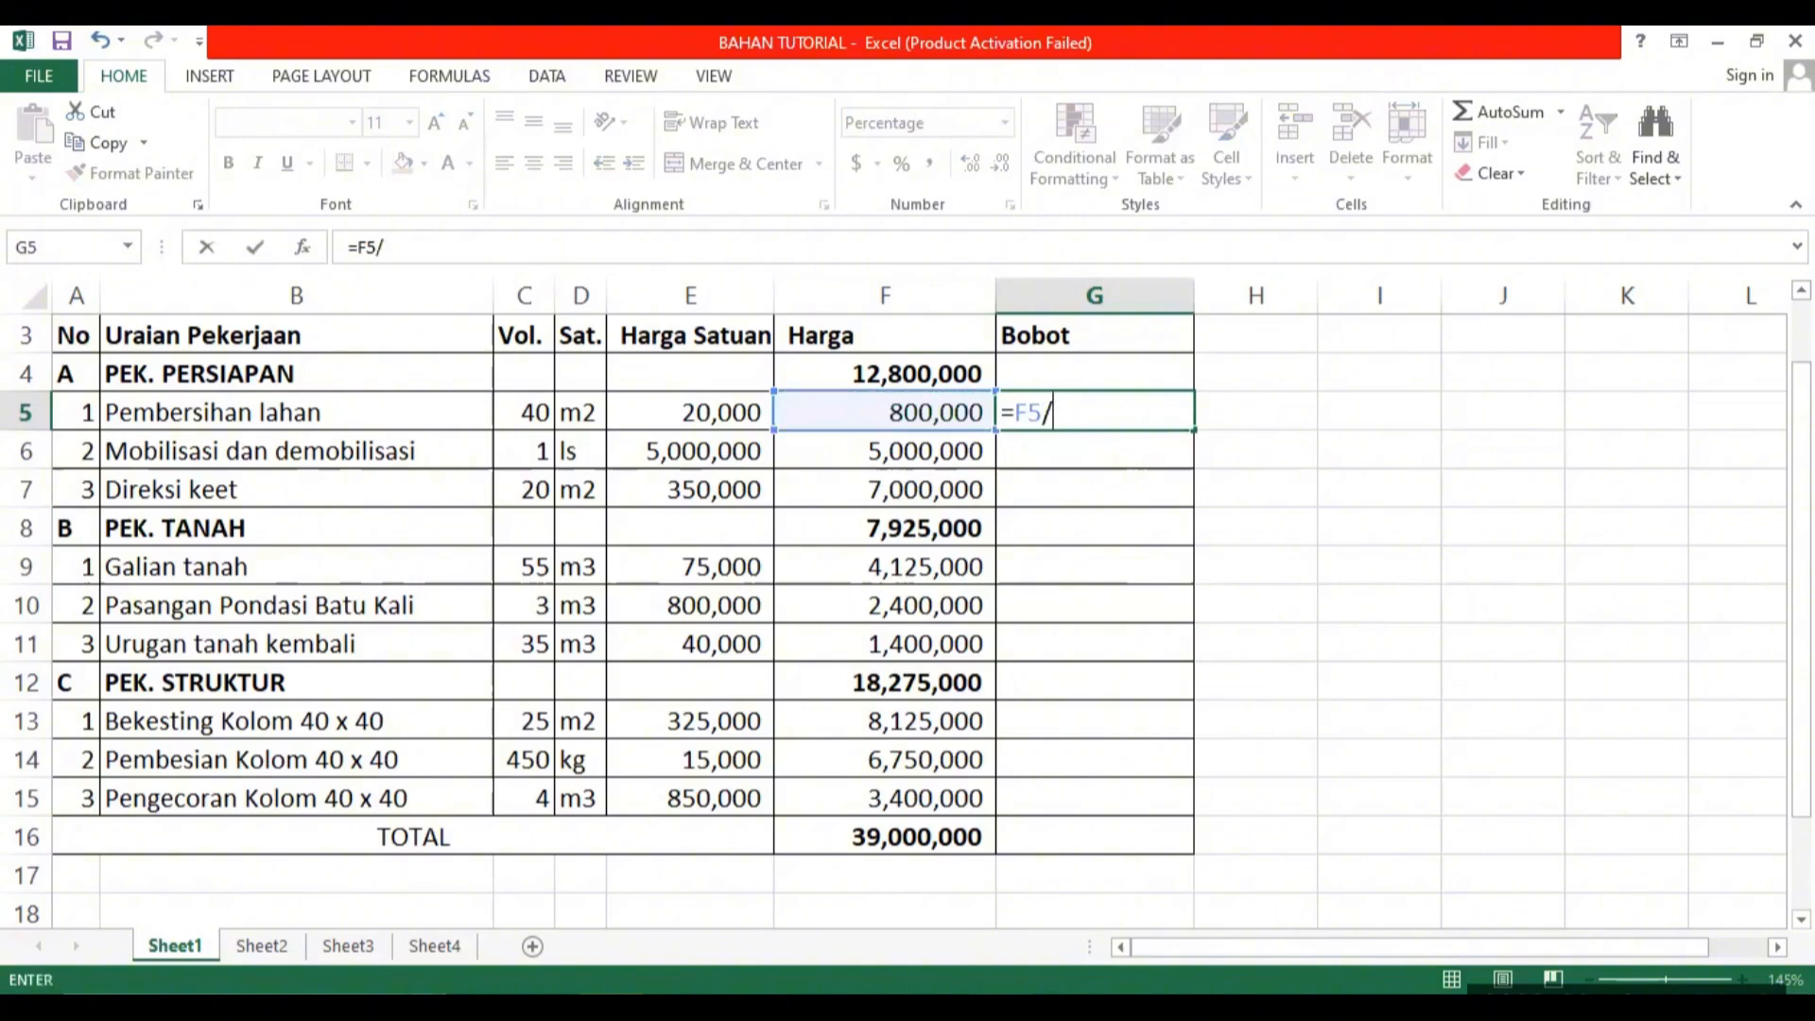
pyautogui.click(837, 834)
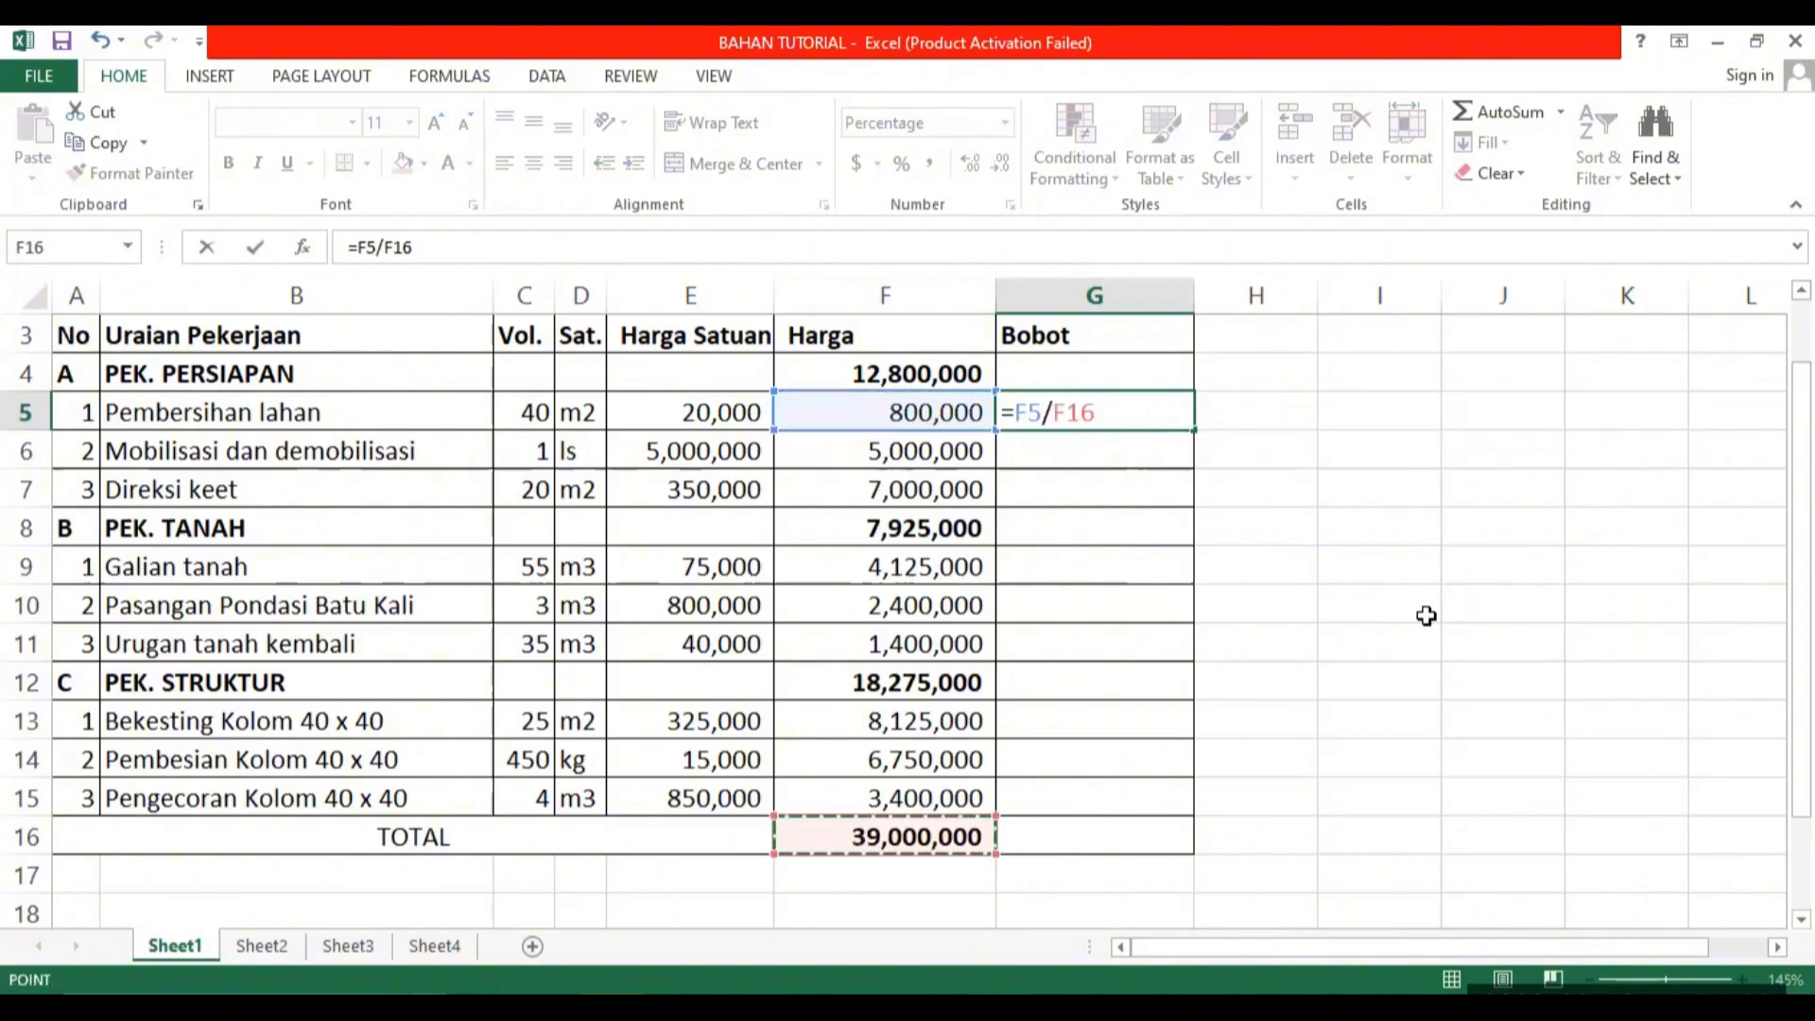
pyautogui.press('Return')
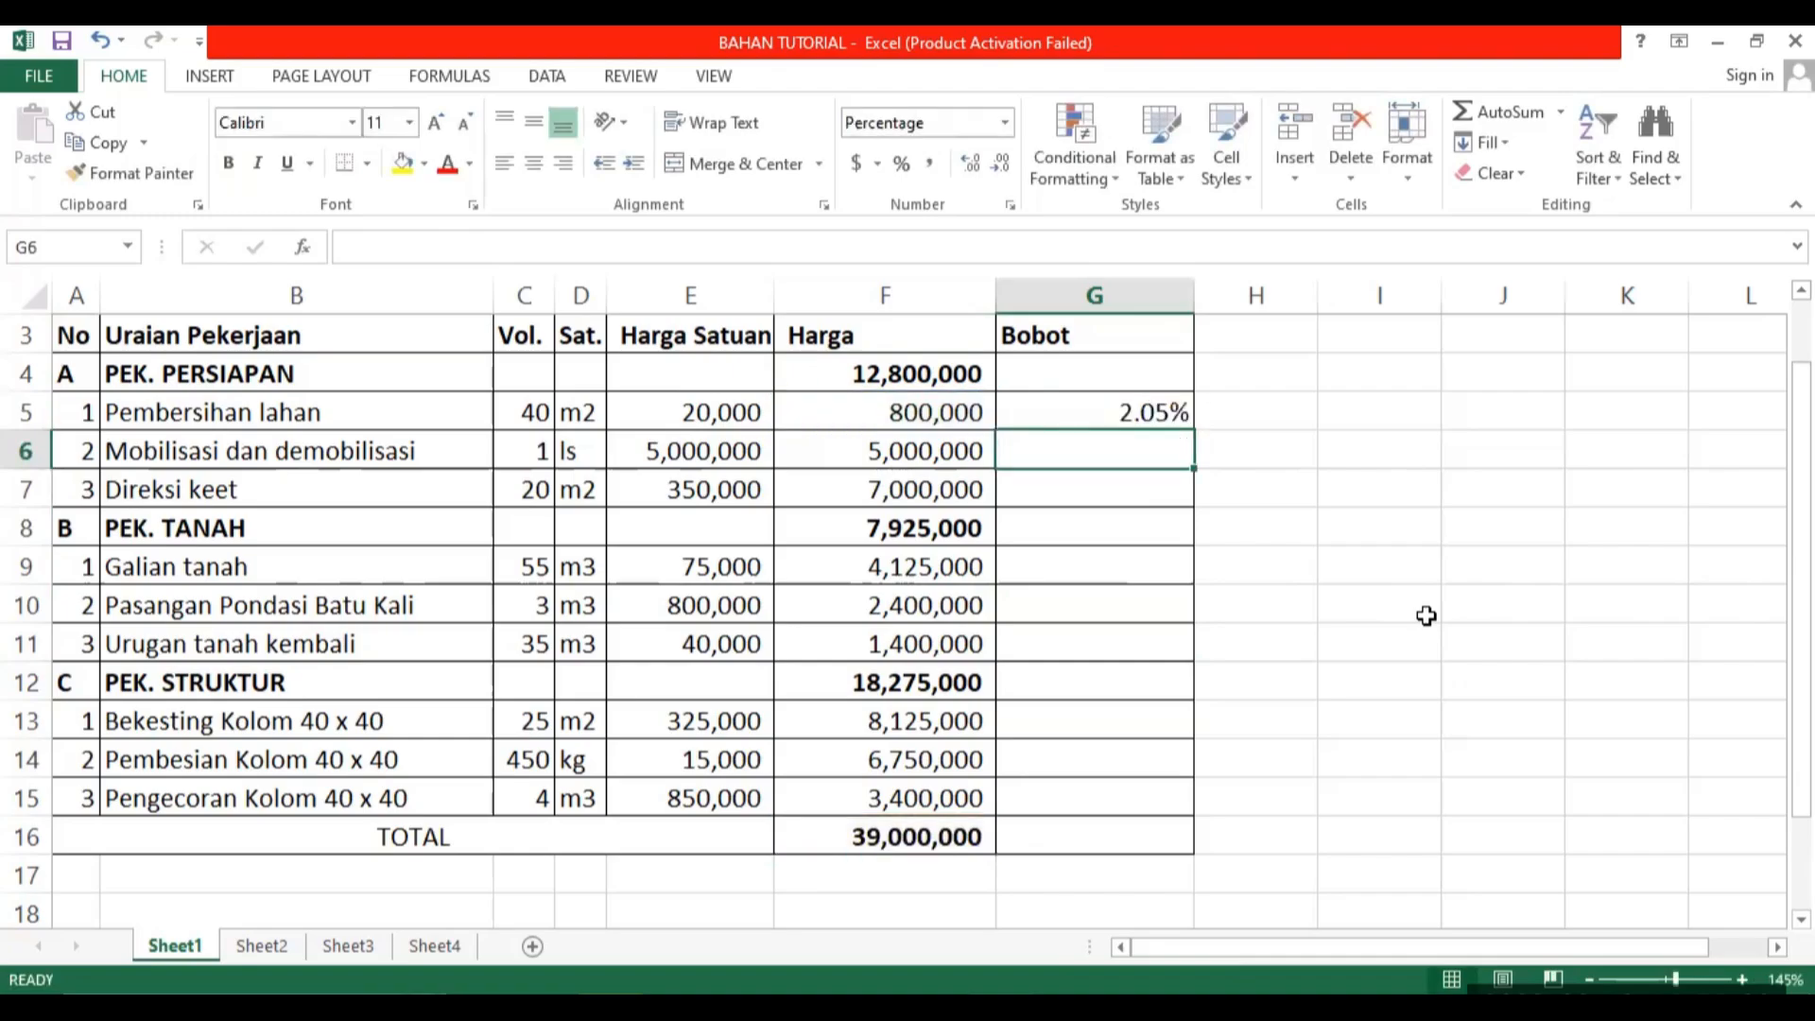
# Apply the comma number format to the Bobot cells G4:G16.
pyautogui.click(1123, 425)
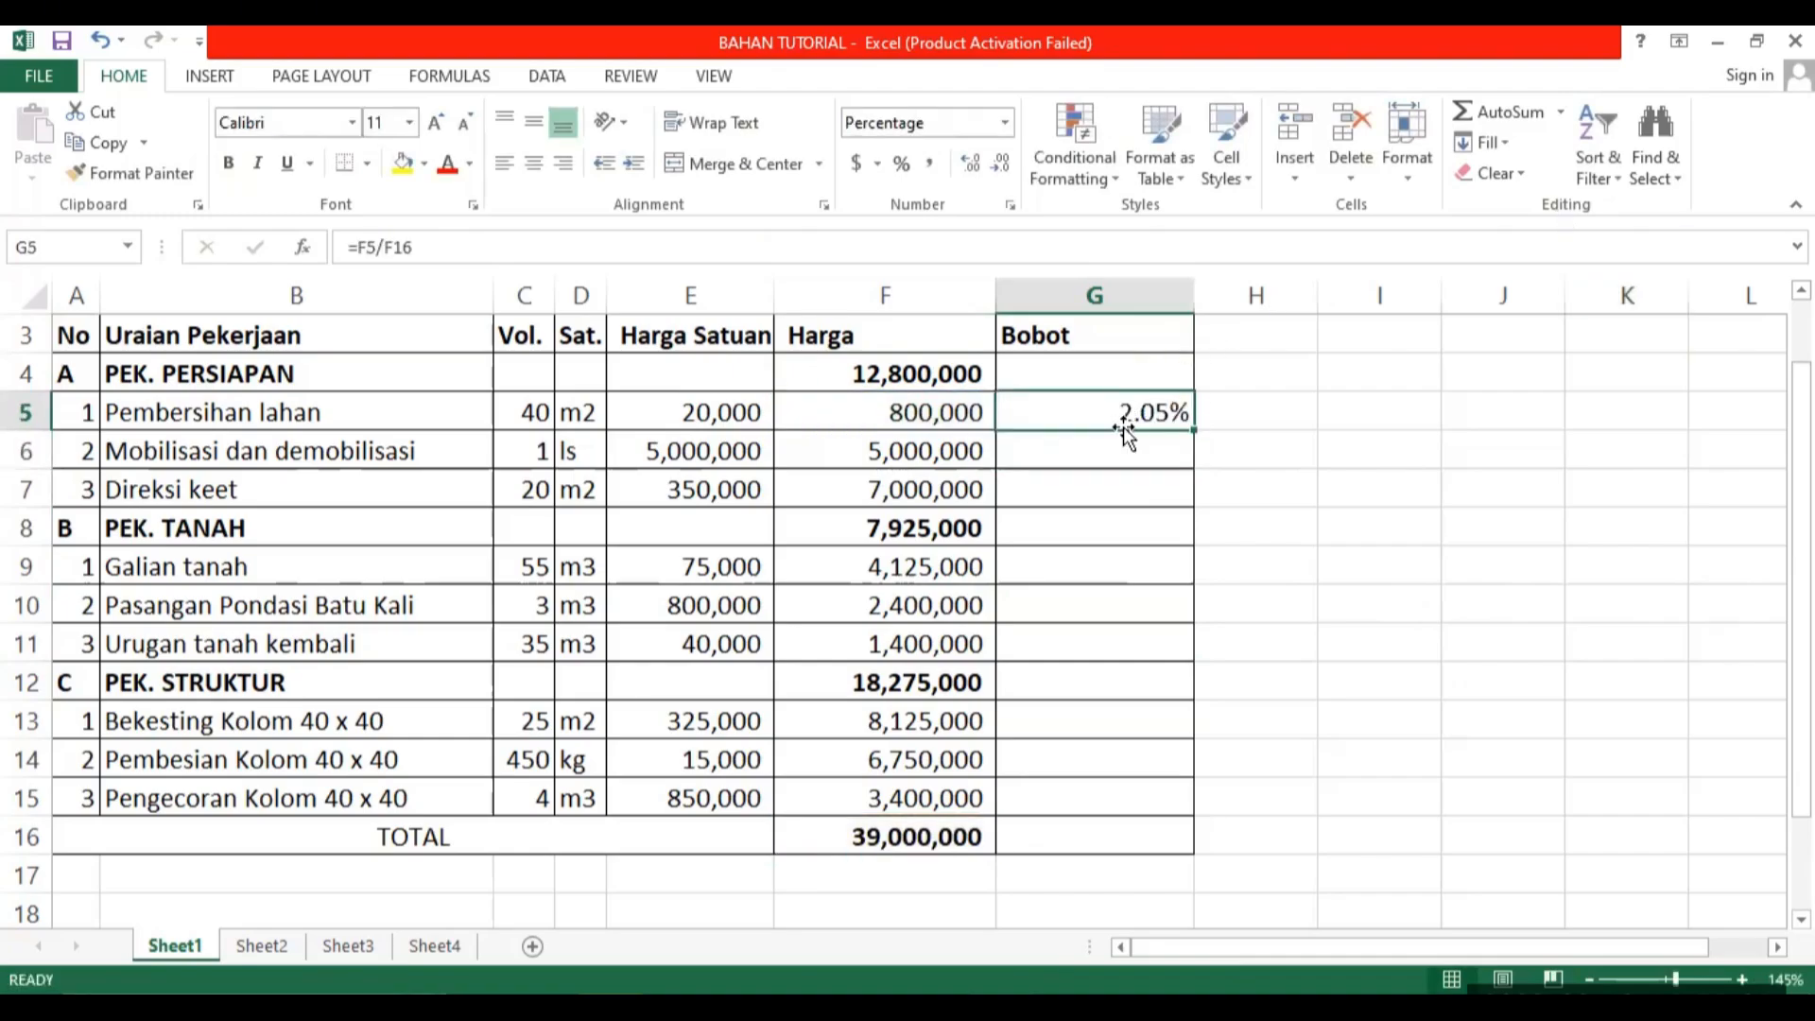
pyautogui.click(901, 164)
pyautogui.click(936, 170)
pyautogui.click(1324, 454)
pyautogui.moveTo(1102, 379); pyautogui.dragTo(1116, 837)
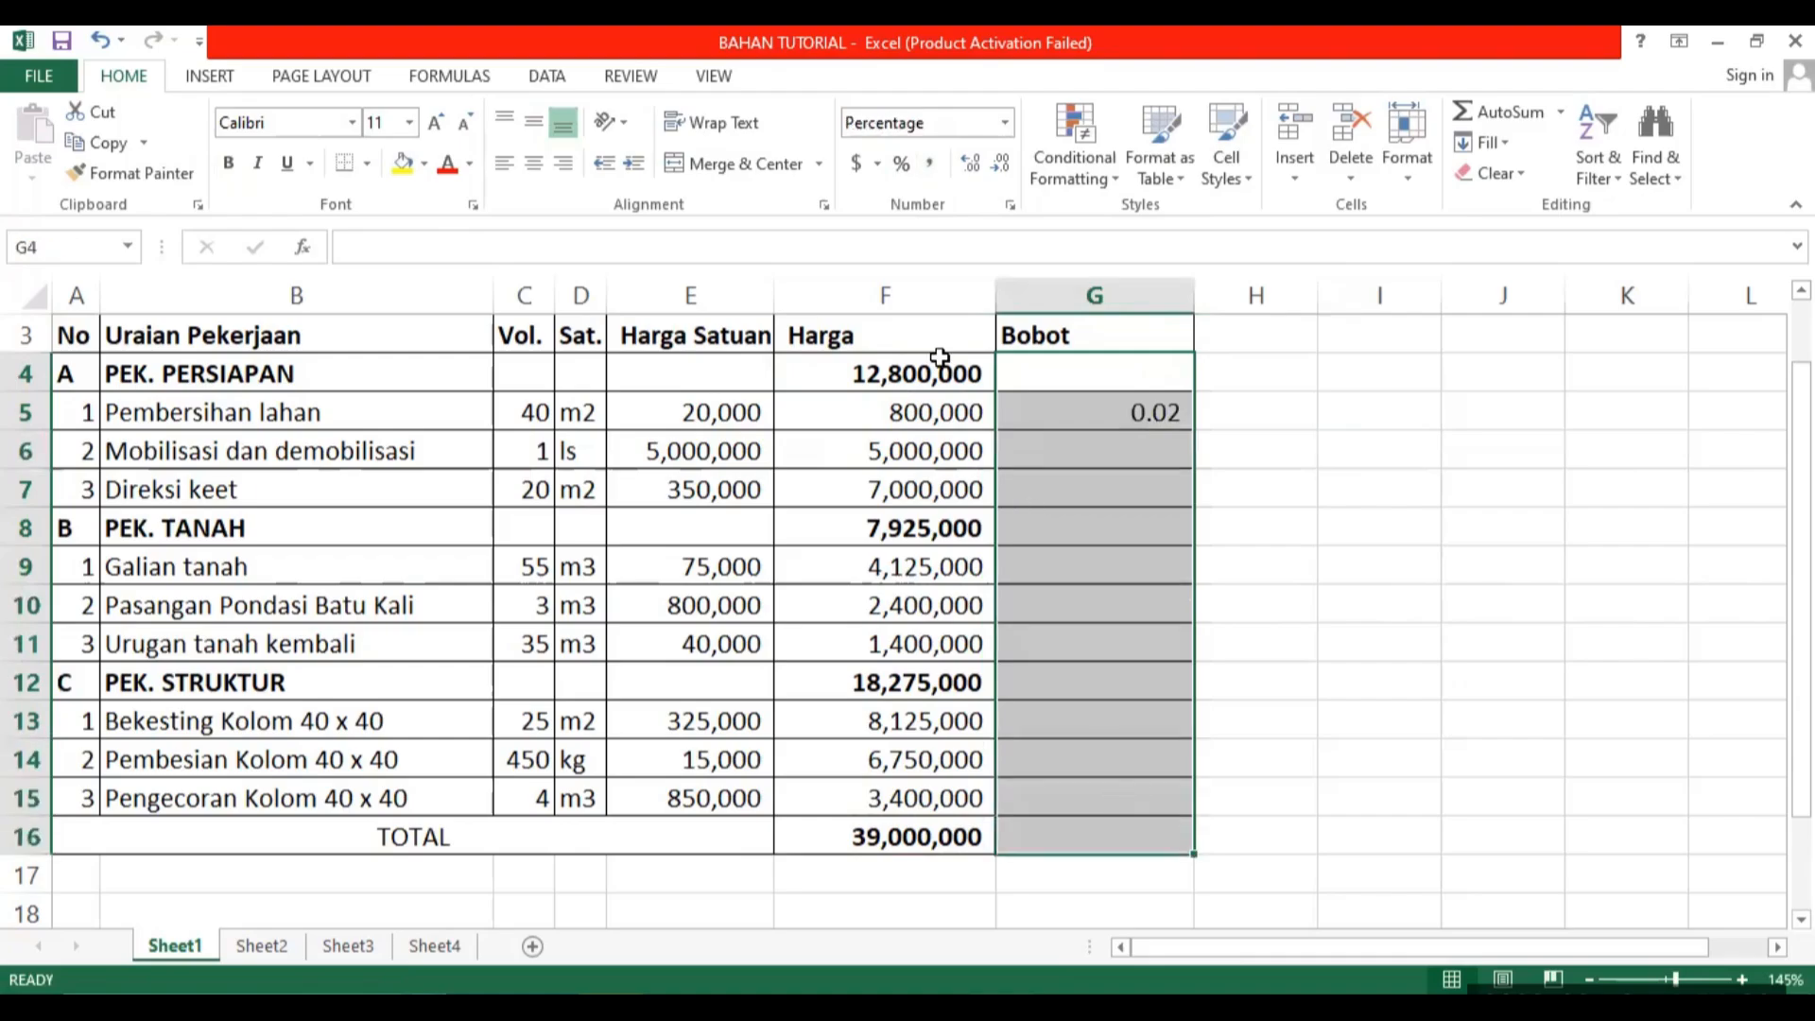
pyautogui.click(933, 161)
pyautogui.click(1415, 499)
# Re-enter the Bobot formula for Pembersihan lahan in G5, dividing its price in F5 by the total in F16.
pyautogui.click(1134, 415)
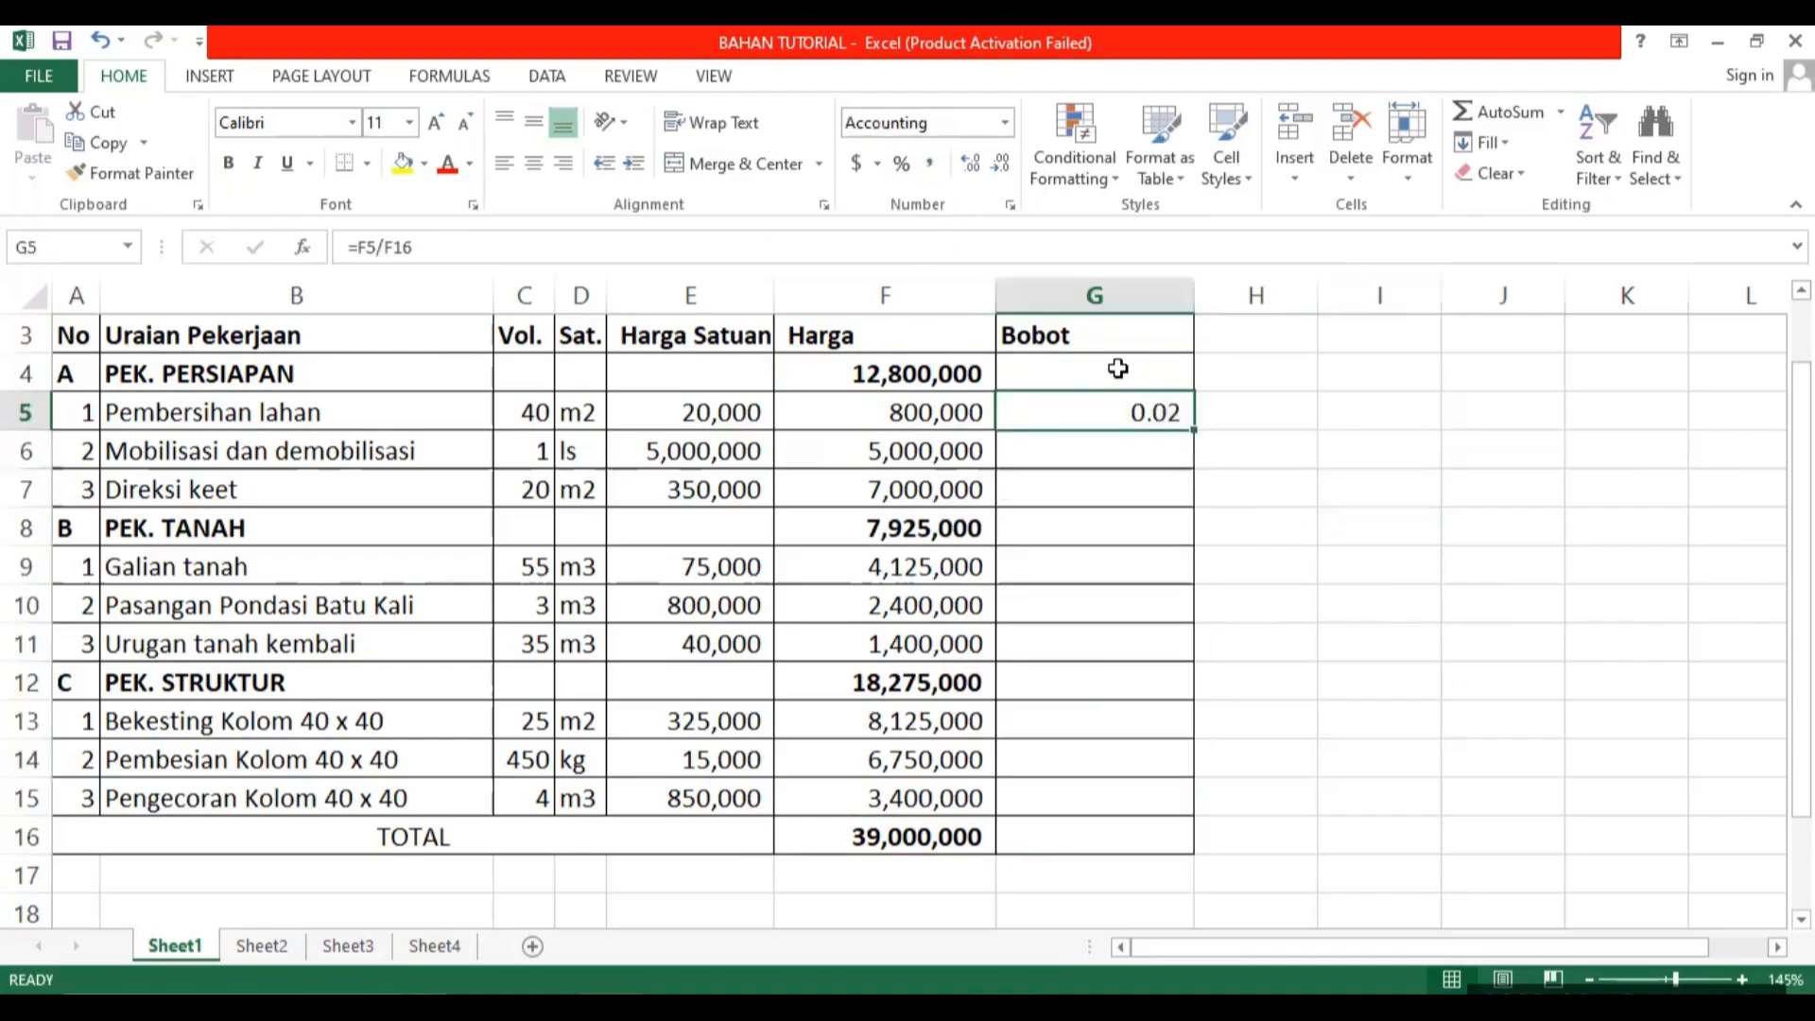
pyautogui.write('=')
pyautogui.press('Left')
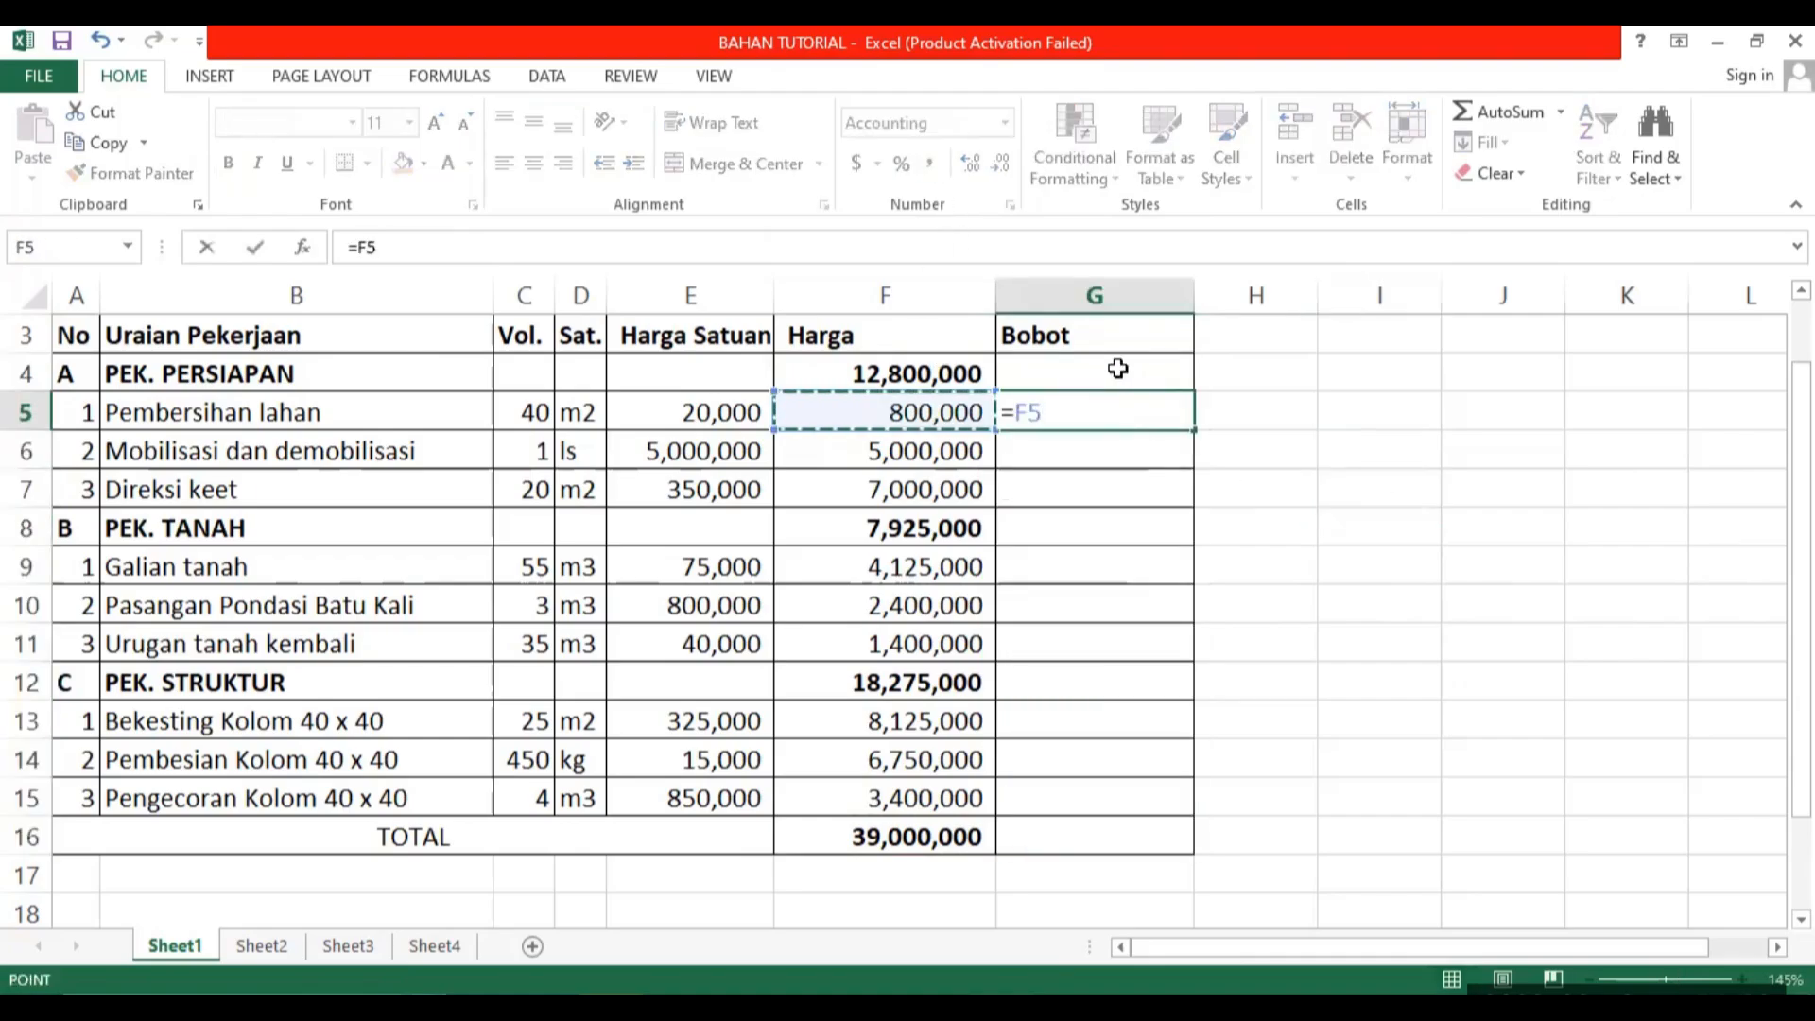
pyautogui.write('/')
pyautogui.click(948, 829)
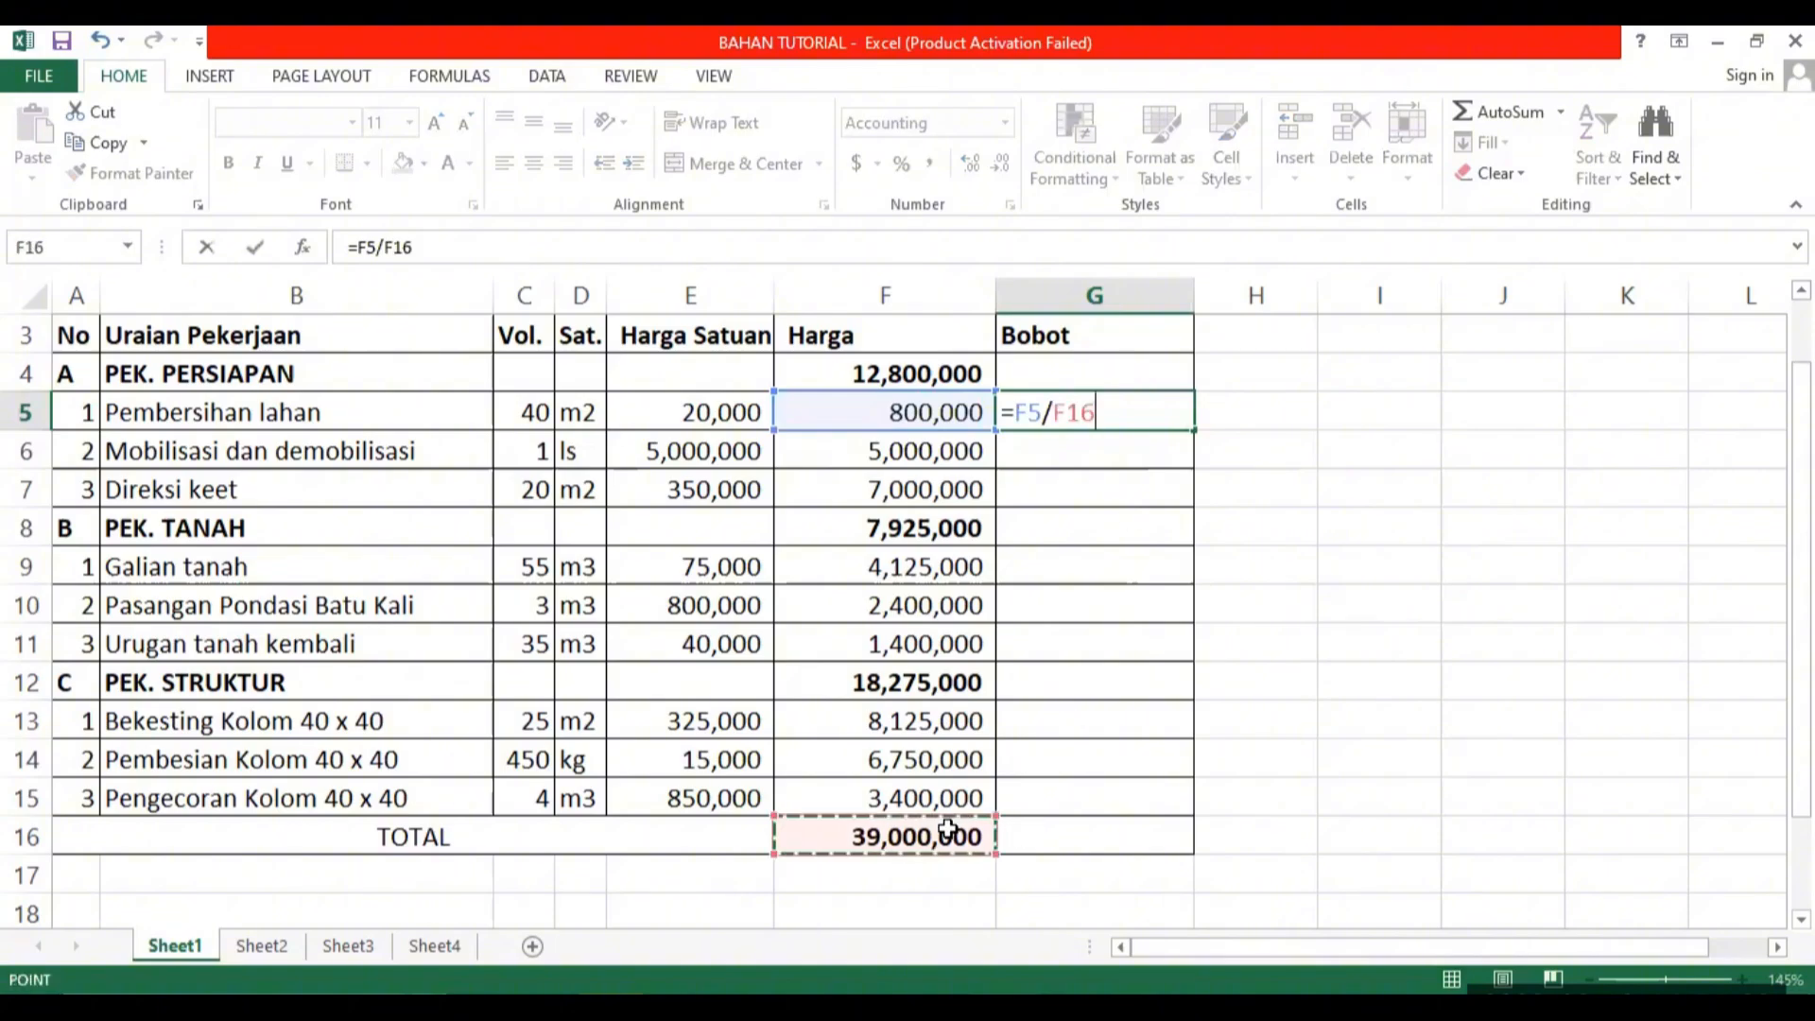
pyautogui.press('Return')
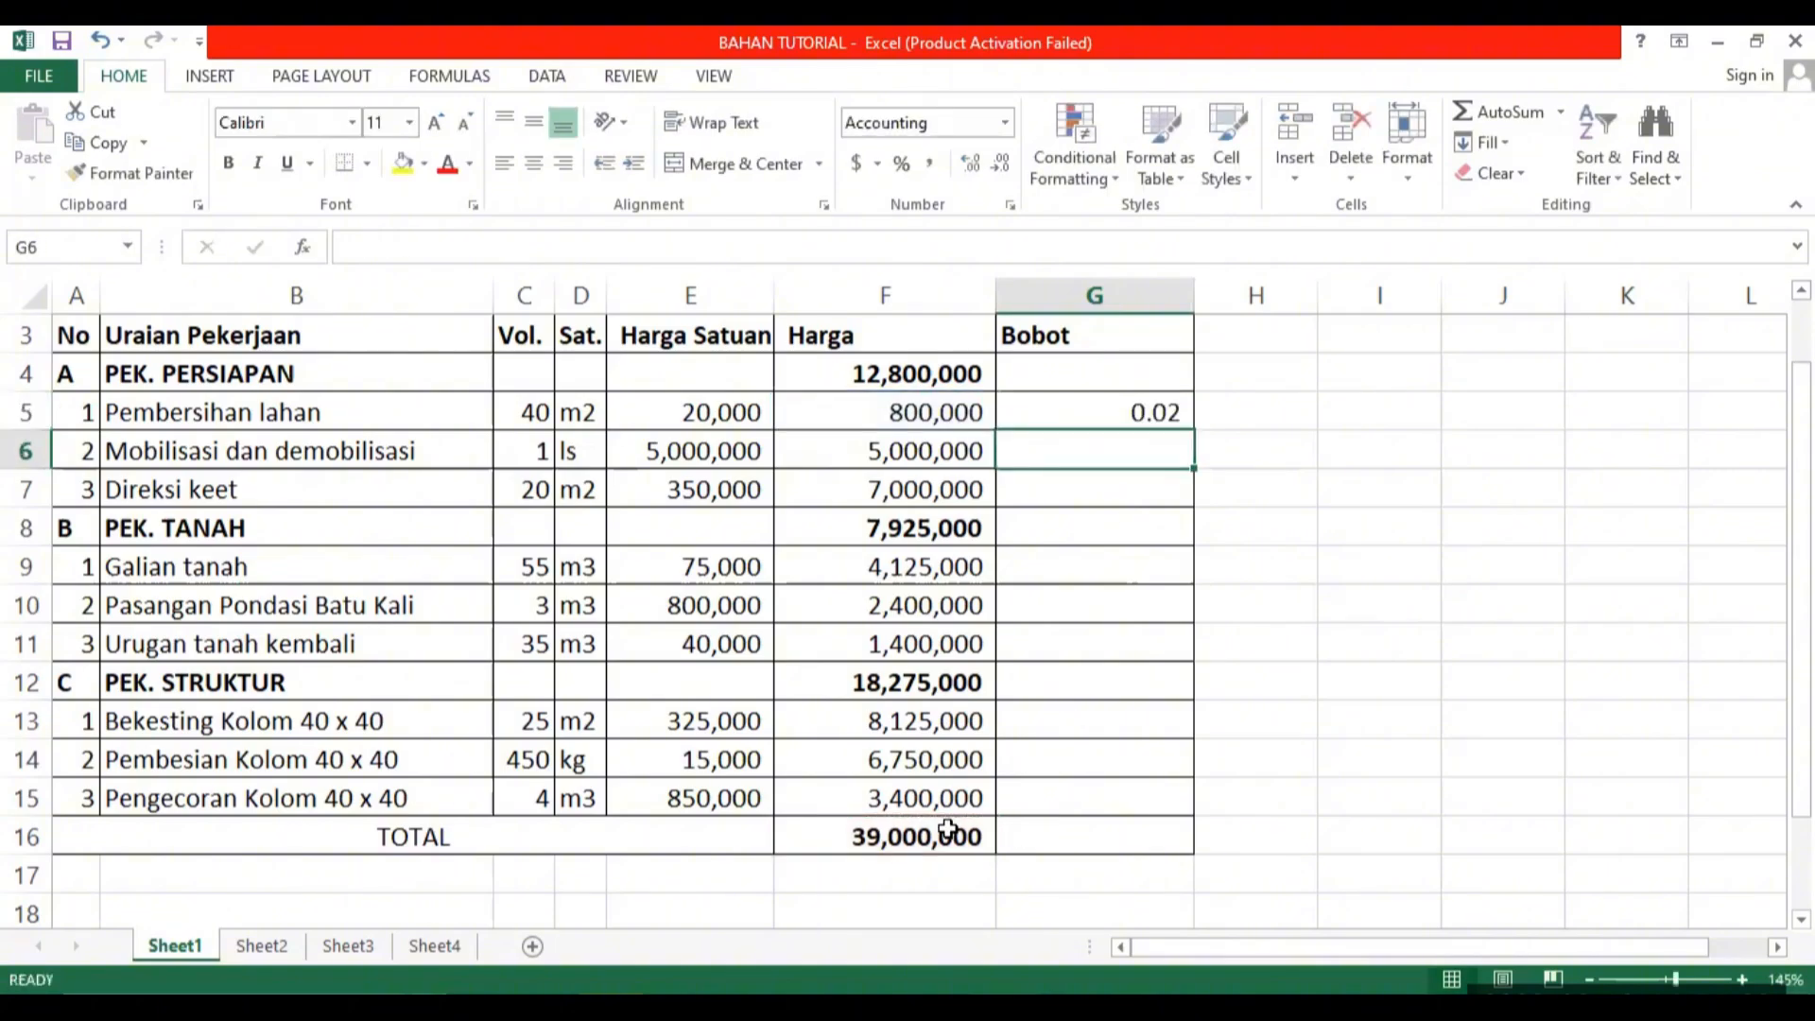
# Format the Bobot value in G5 as a percentage with two decimal places.
pyautogui.click(1110, 405)
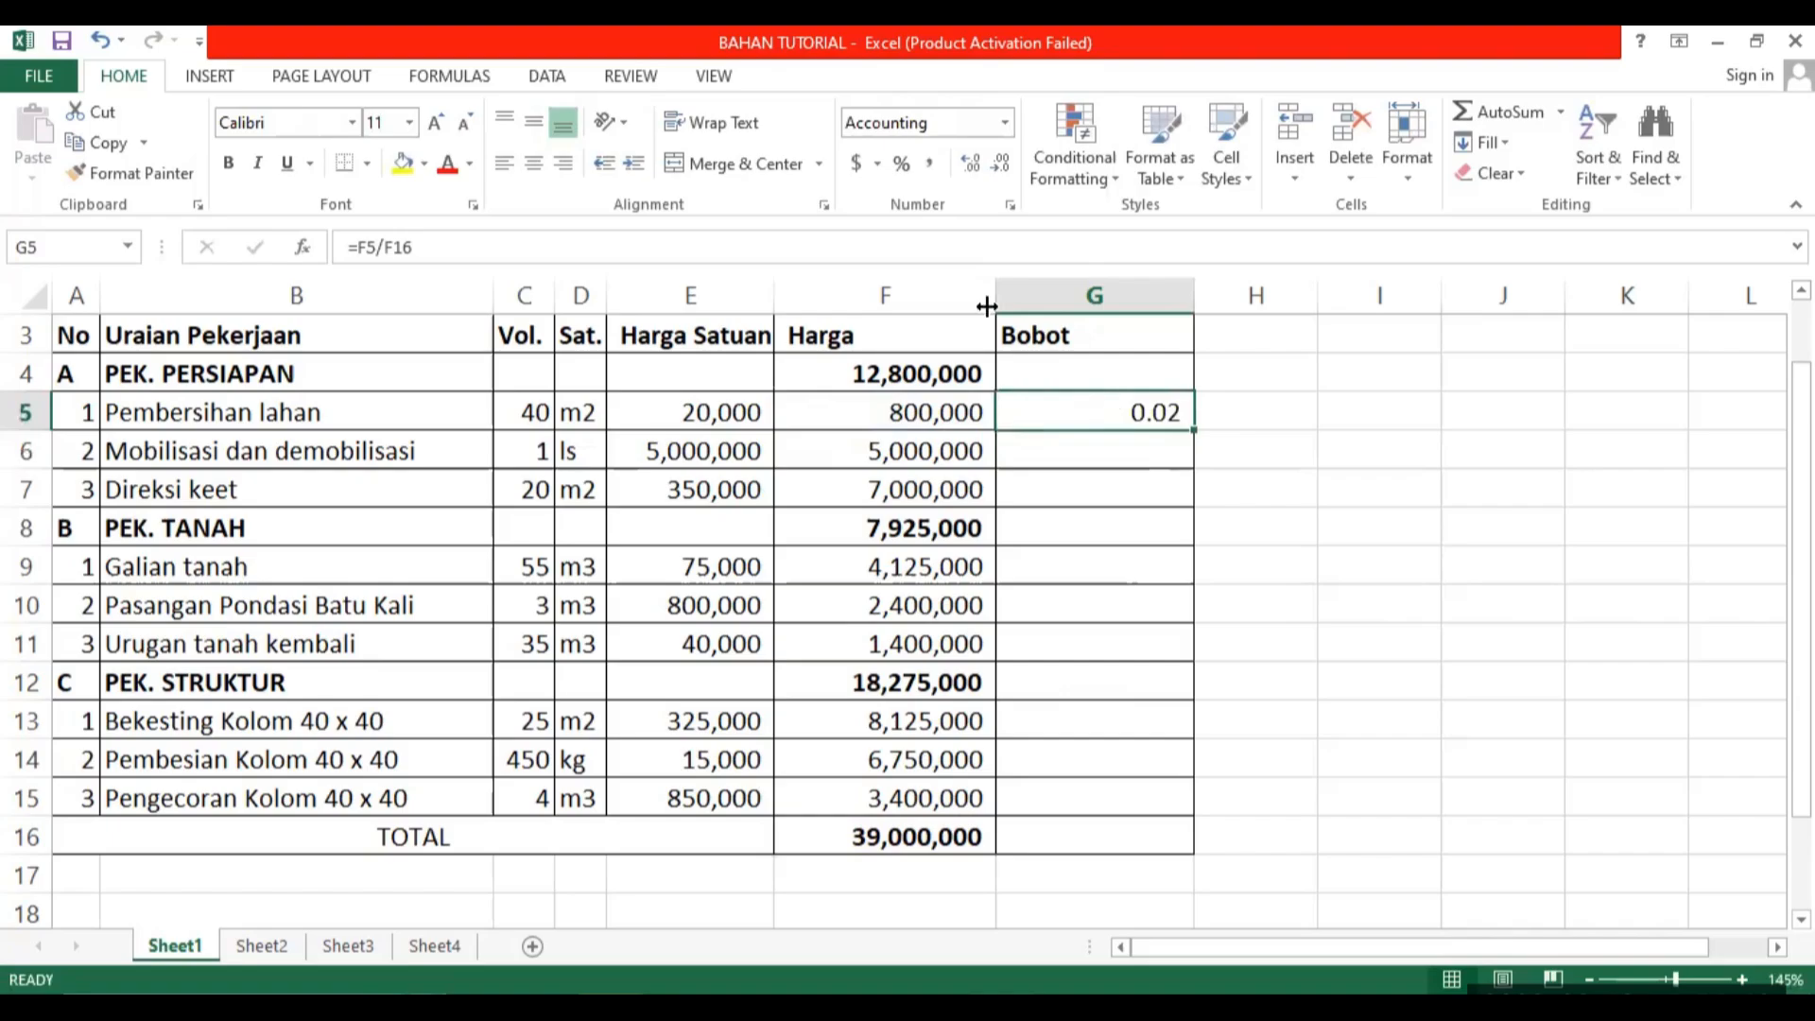
pyautogui.click(903, 168)
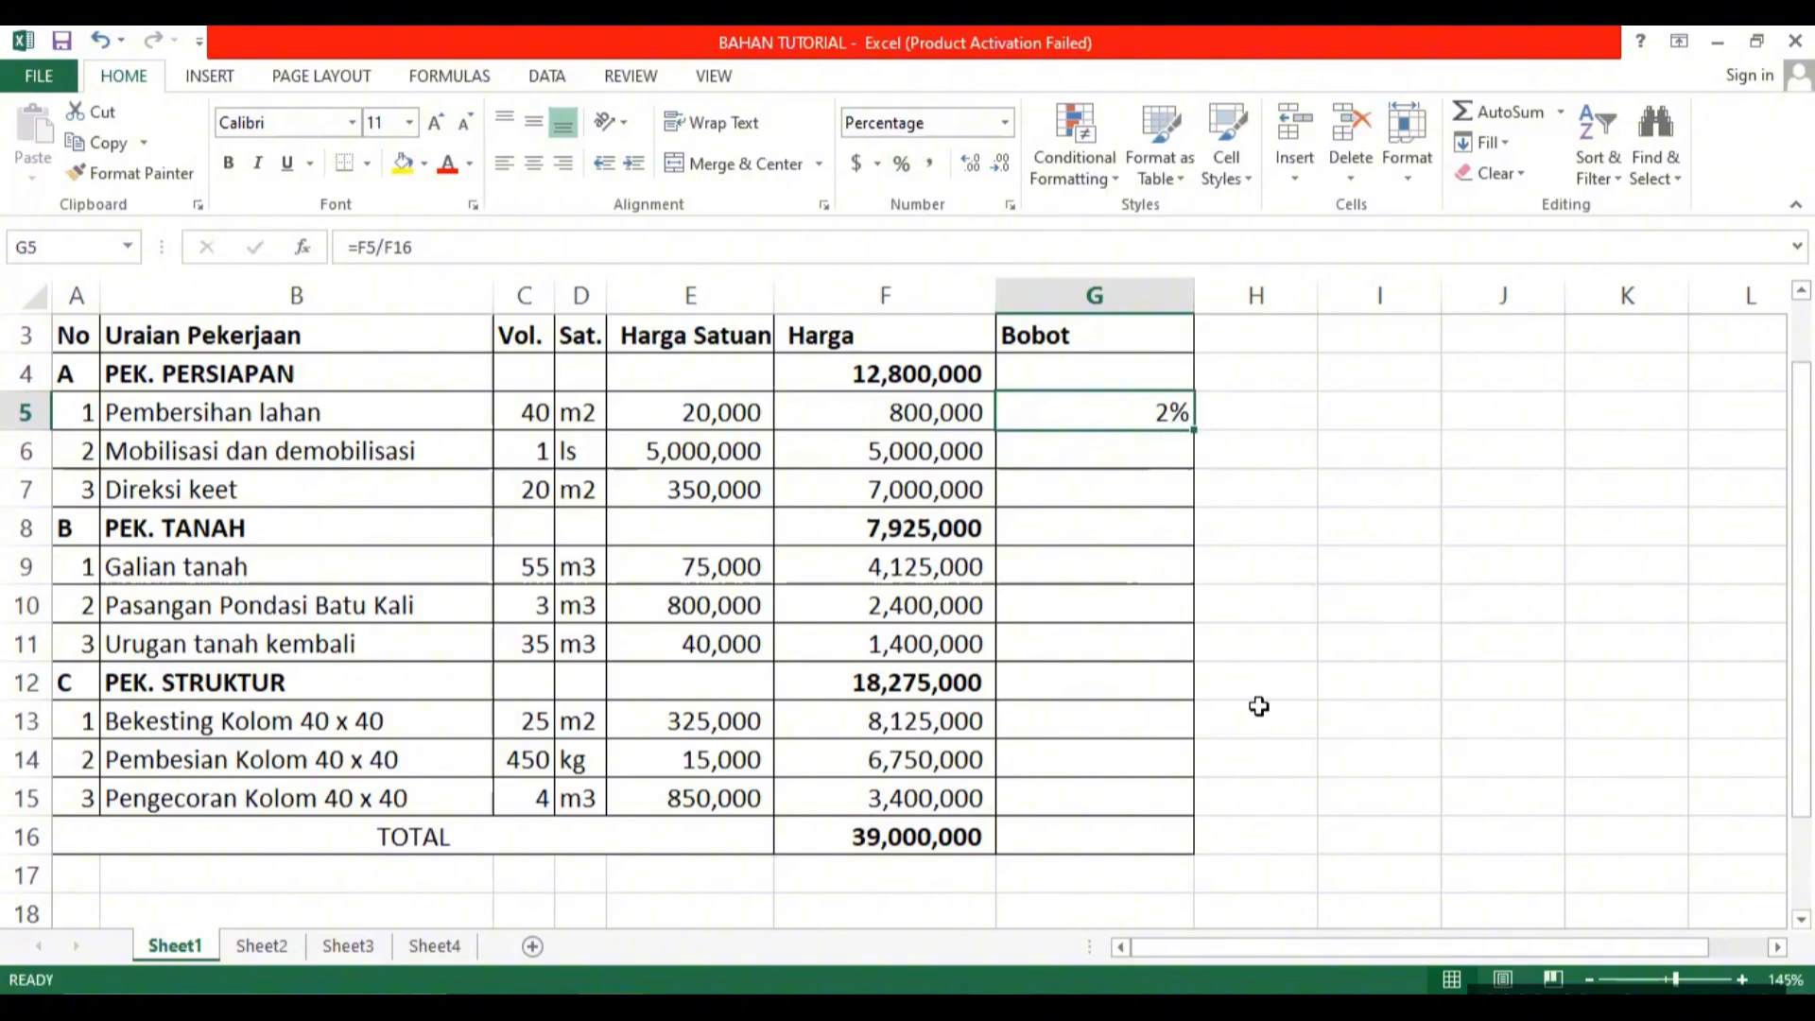
pyautogui.click(973, 165)
pyautogui.click(1325, 434)
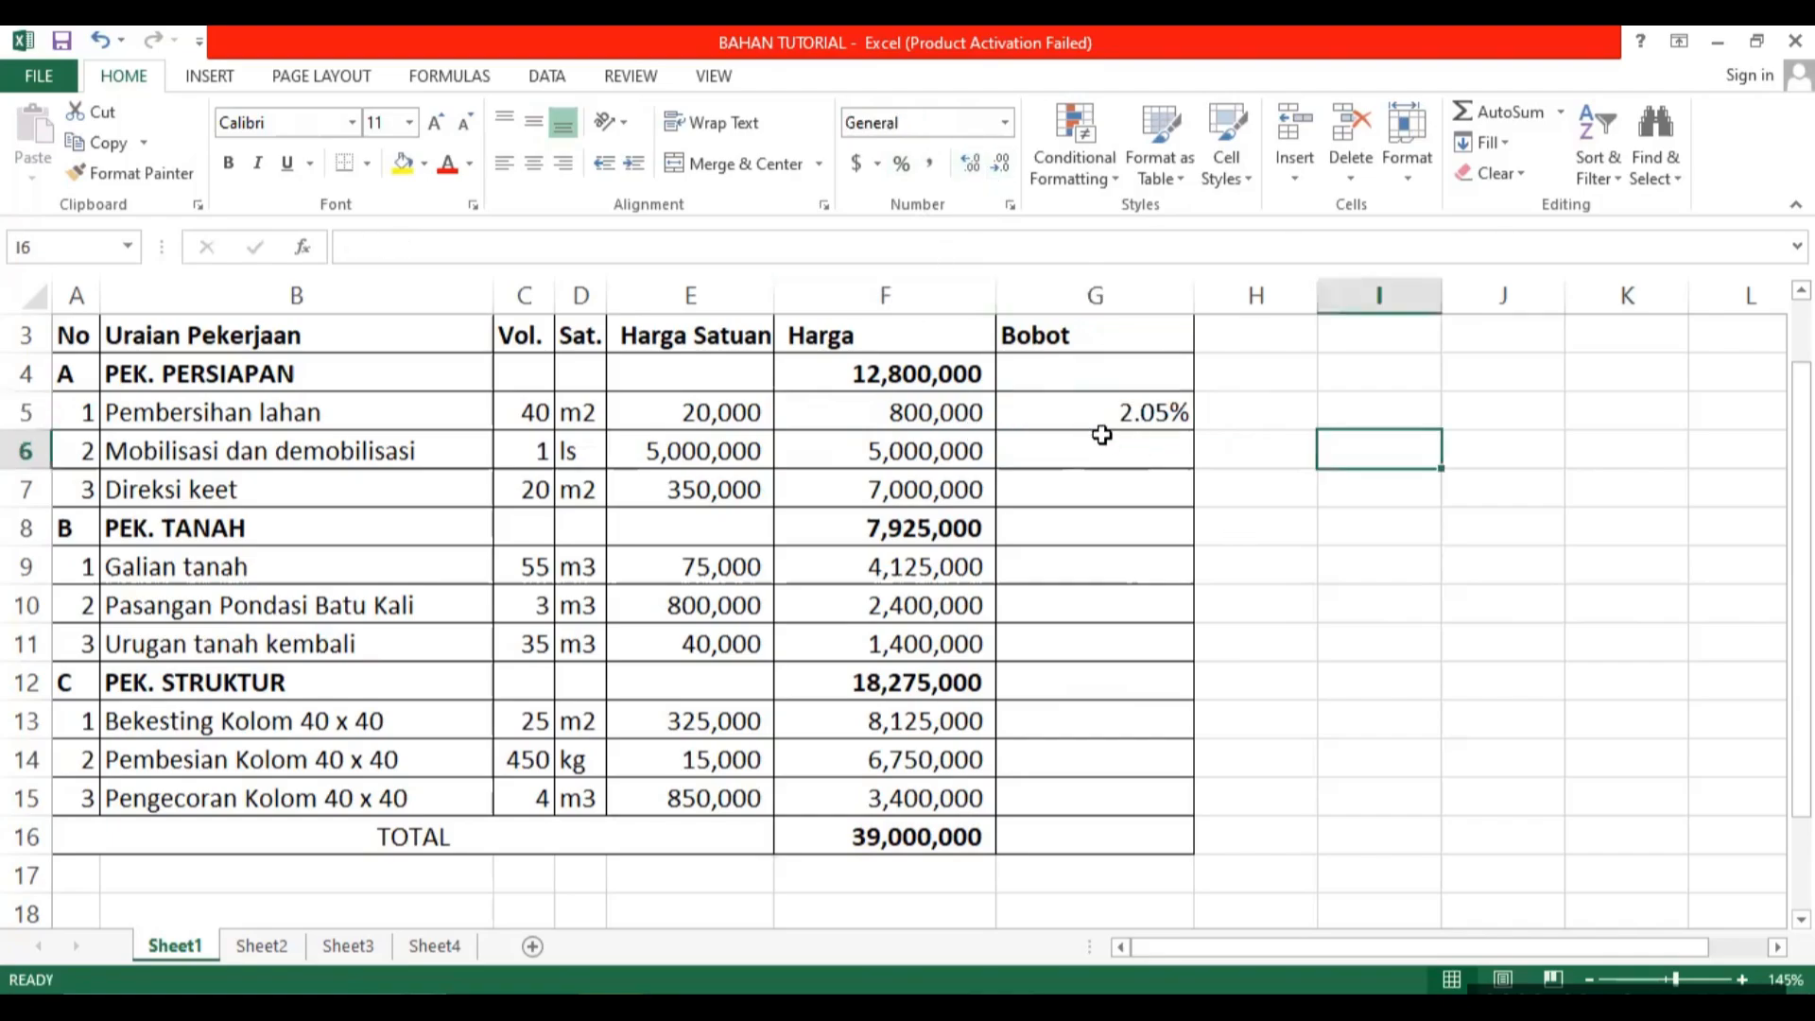
# Try filling the relative formula =F5/F16 from G5 down to G15, and clear G6:G15 again.
pyautogui.click(1129, 412)
pyautogui.moveTo(1193, 430); pyautogui.dragTo(1163, 801)
pyautogui.click(1115, 425)
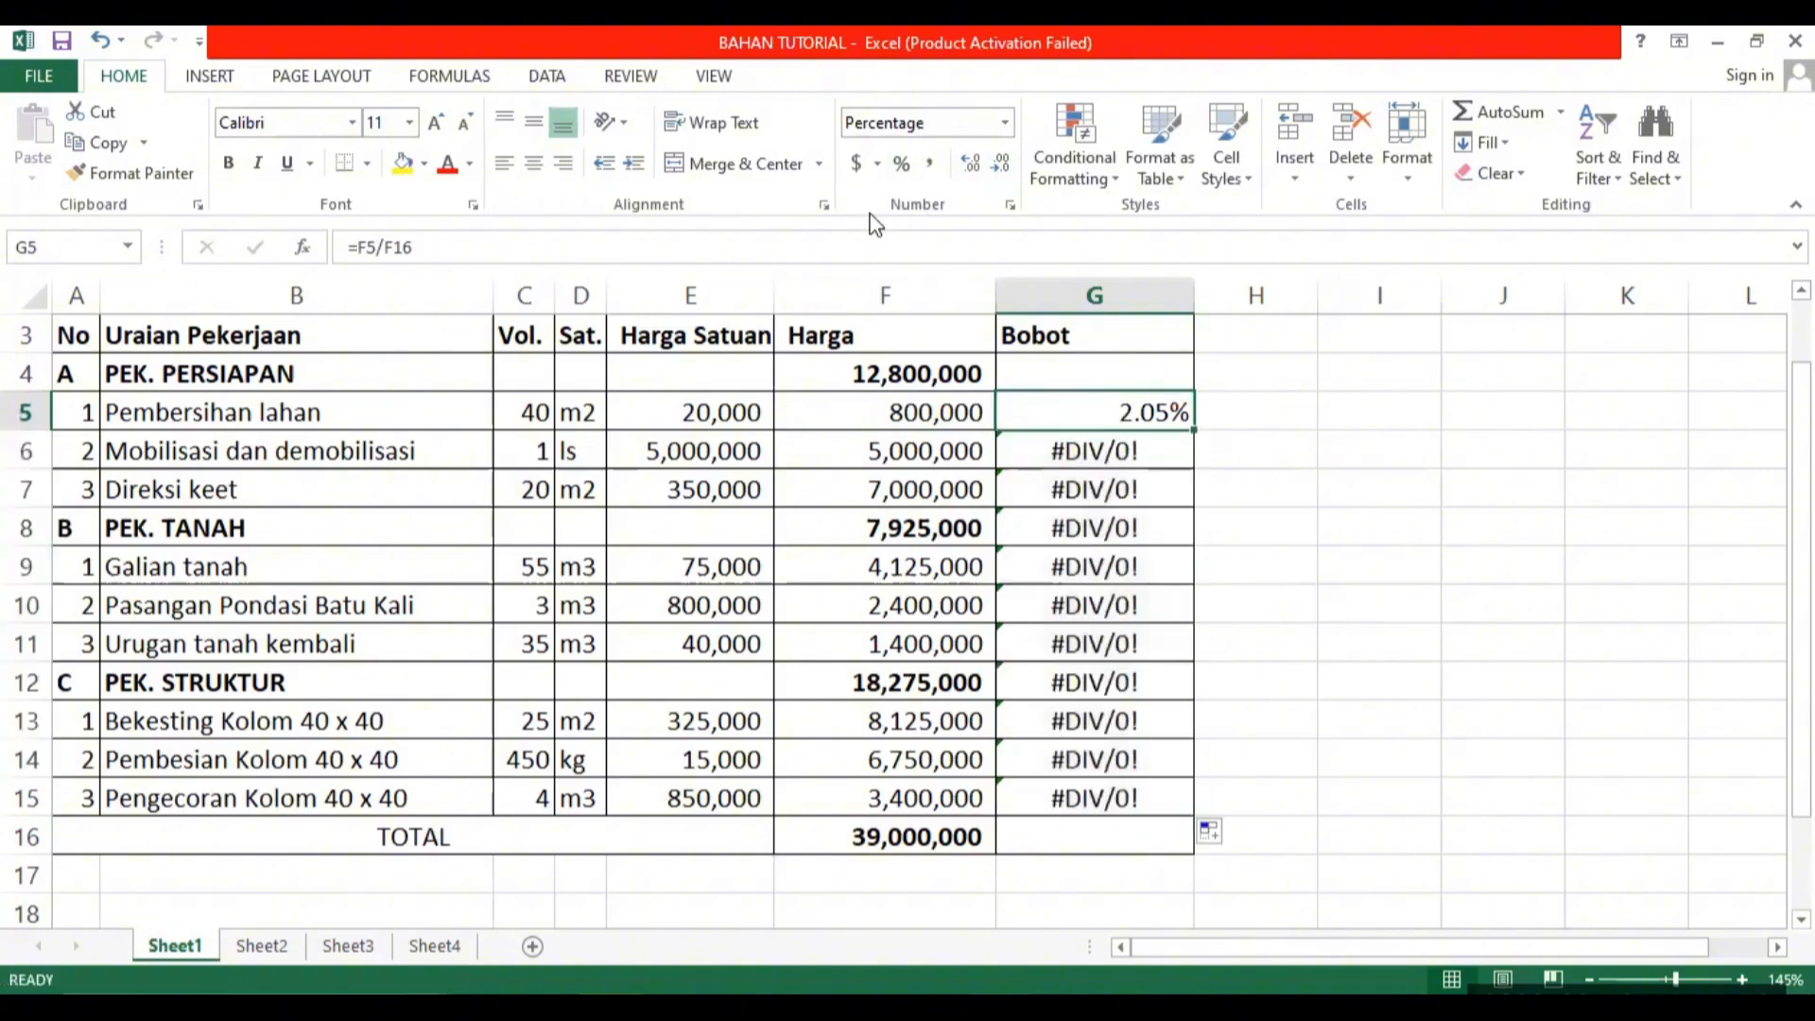
pyautogui.moveTo(1040, 450); pyautogui.dragTo(1187, 772)
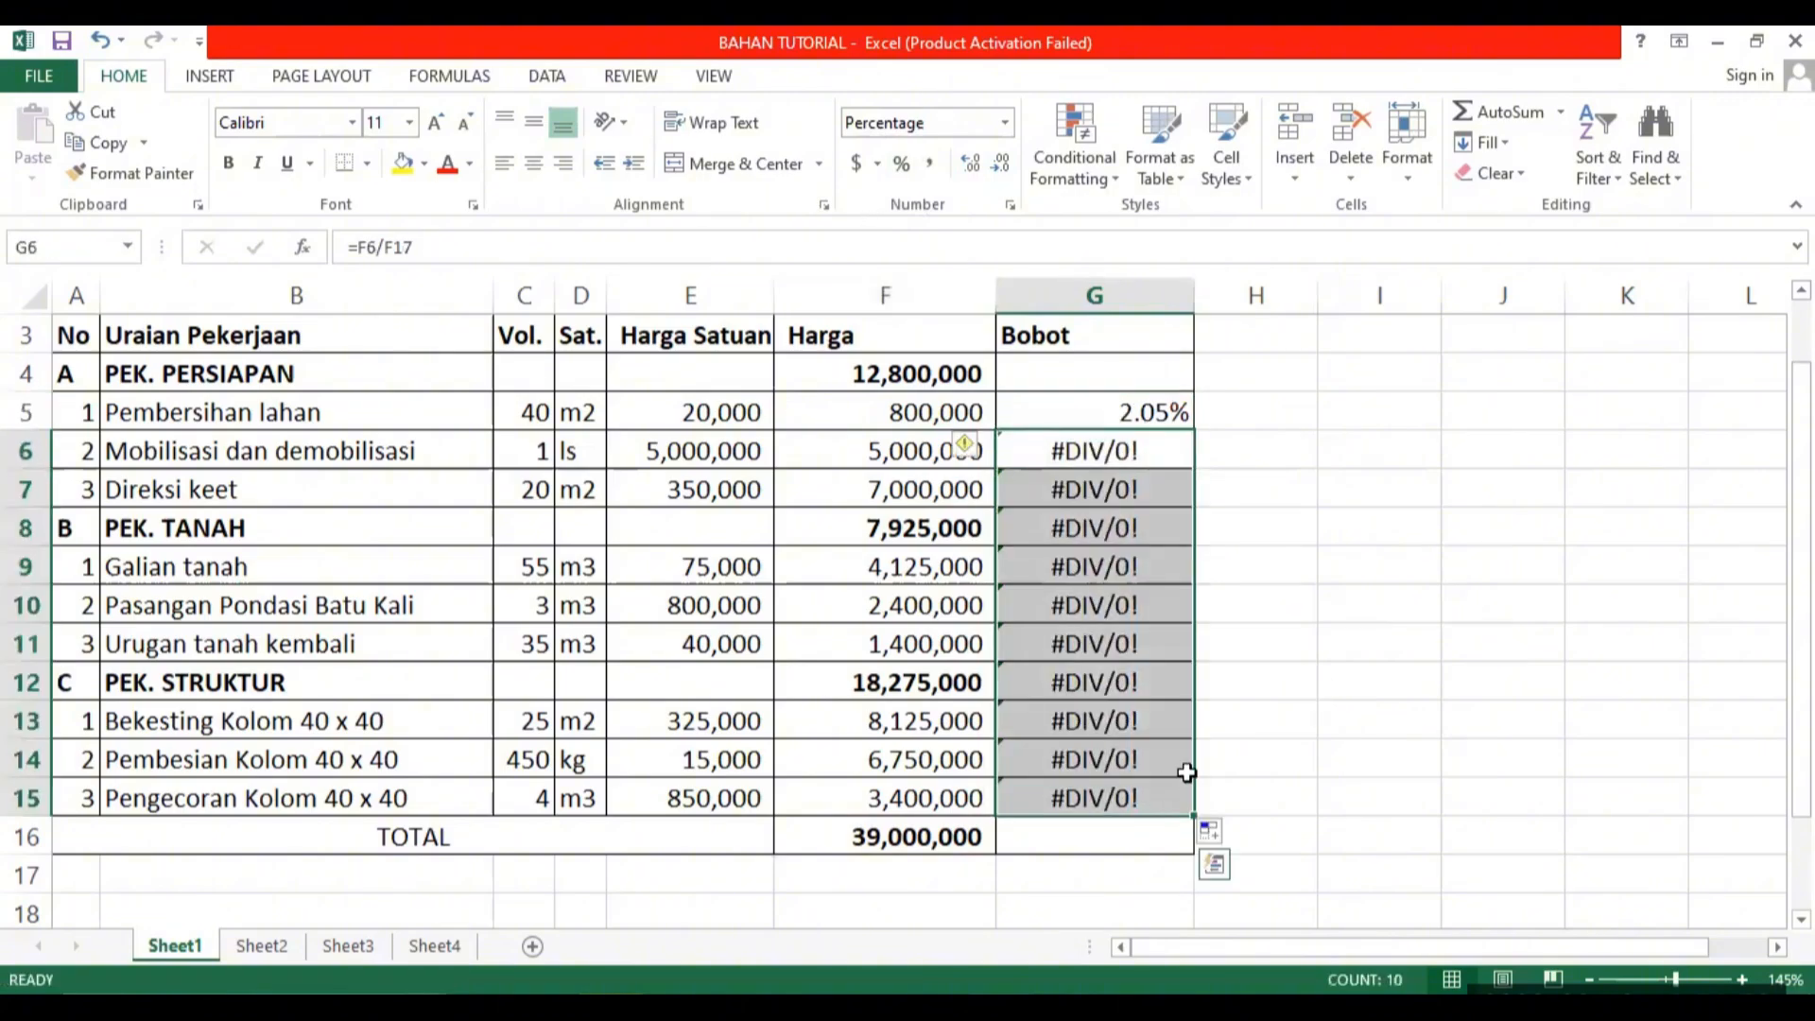
pyautogui.press('Delete')
pyautogui.click(1352, 600)
# Make the total reference in G5 absolute so the formula reads =F5/$F$16.
pyautogui.click(1146, 412)
pyautogui.click(433, 247)
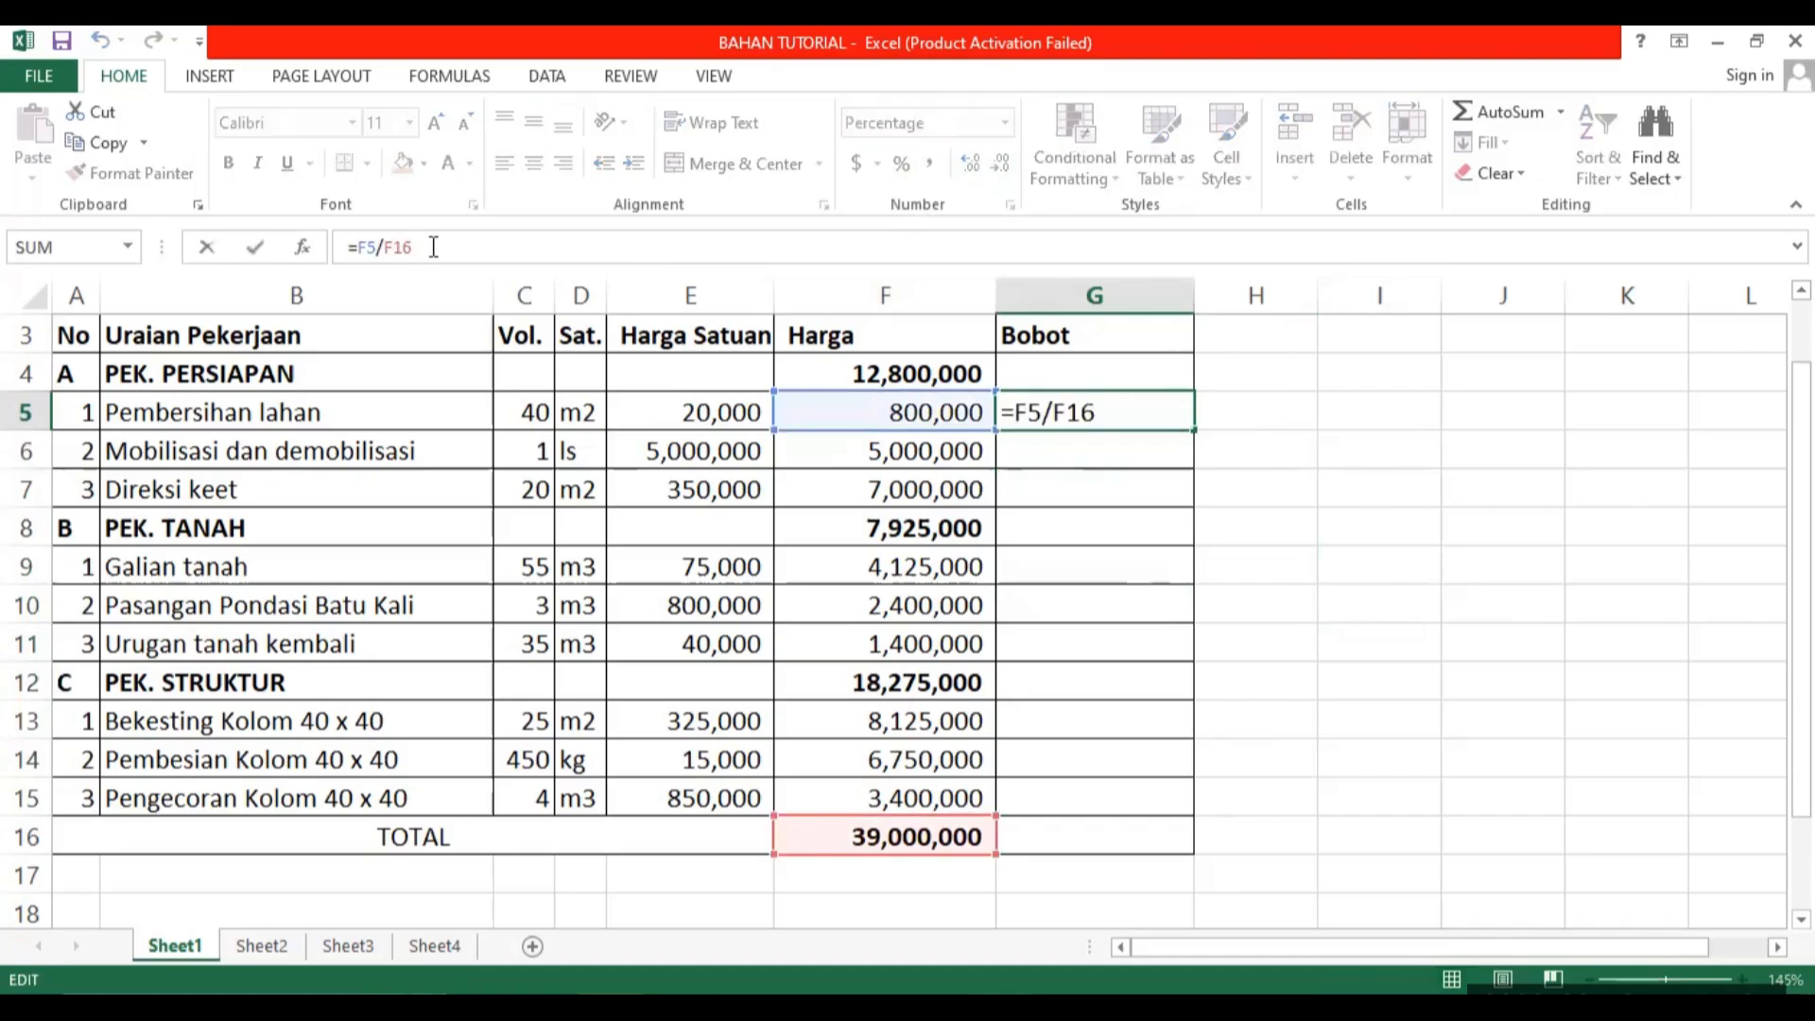
pyautogui.press('F4')
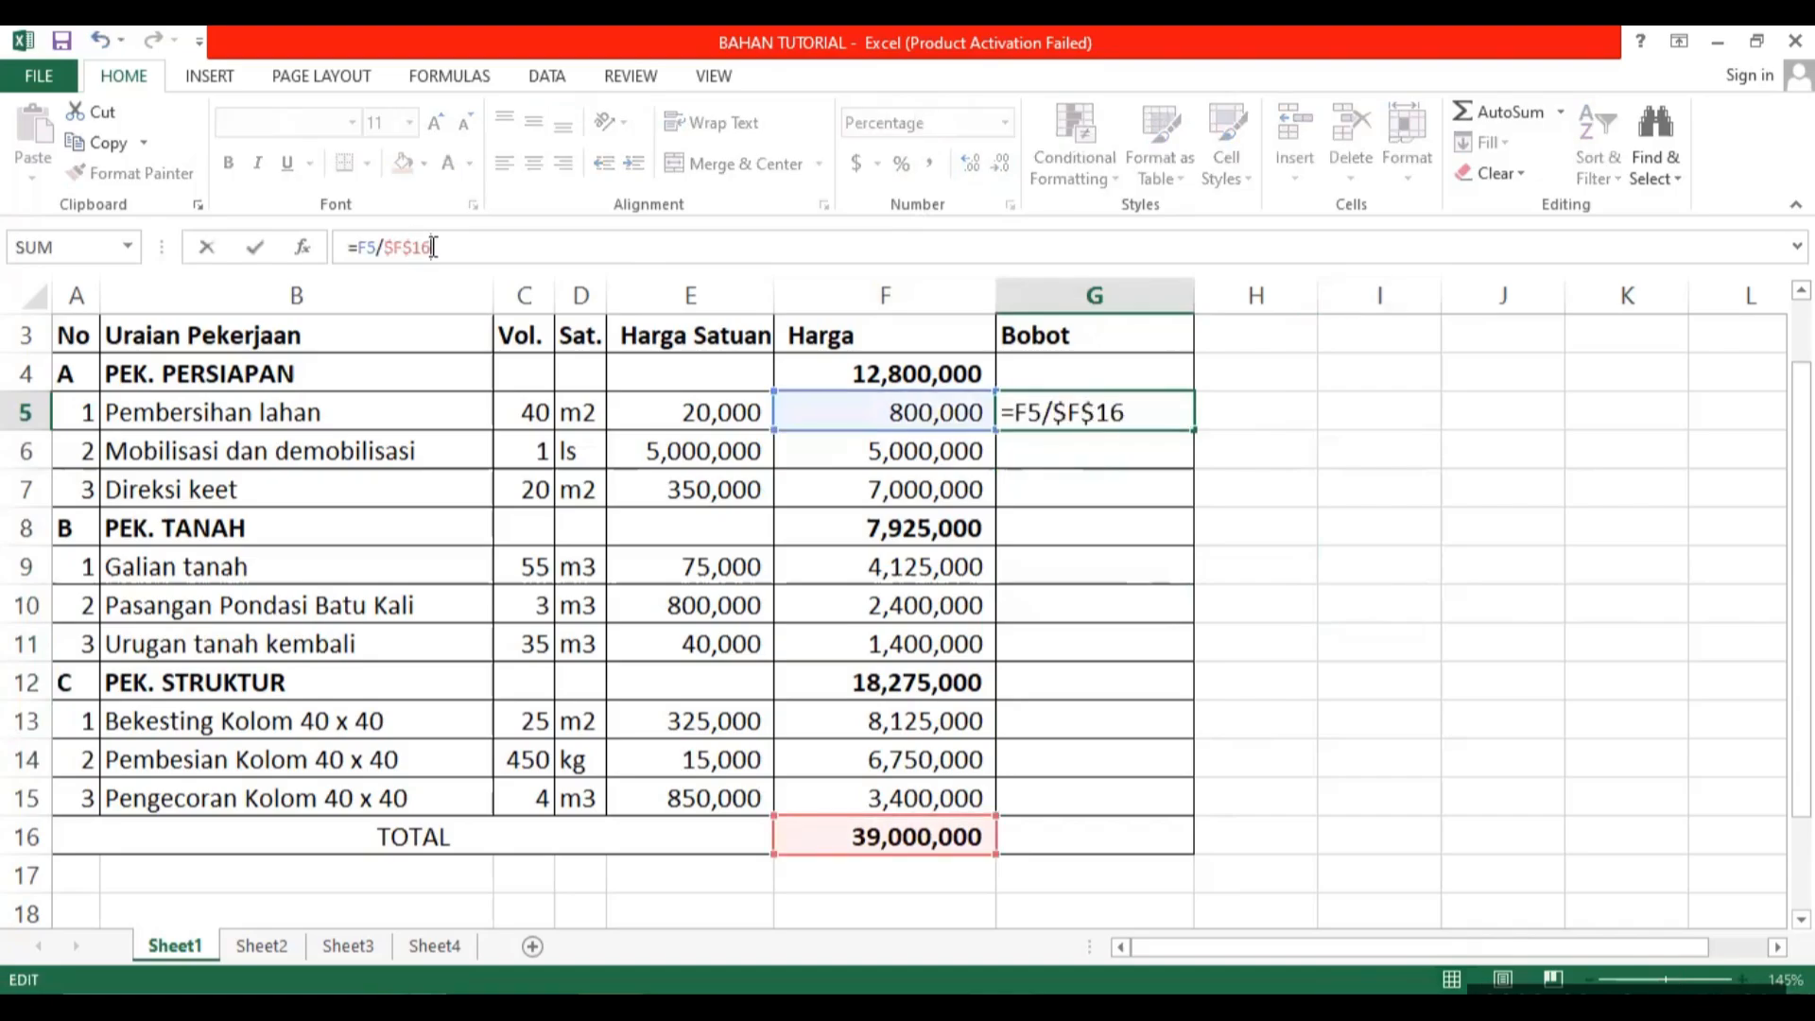
pyautogui.press('Return')
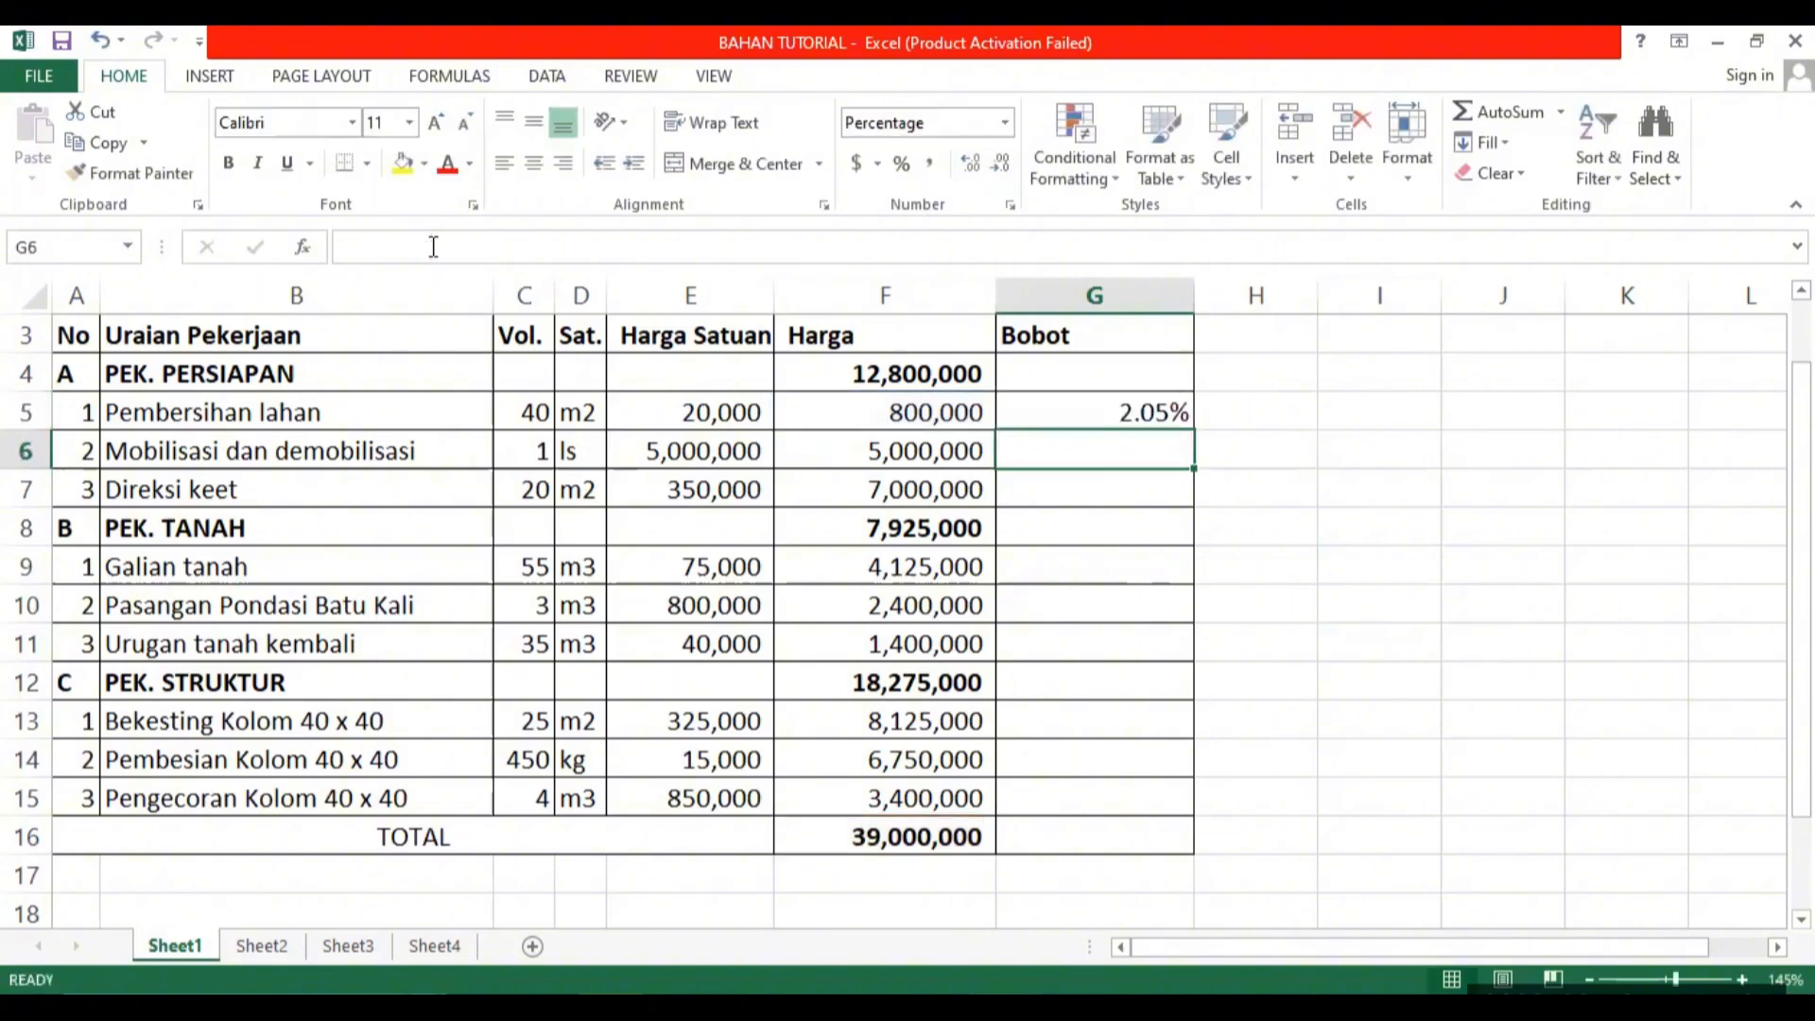
# Fill the Bobot formula from G5 down to G15 and clear the category rows G12 and G8.
pyautogui.click(1099, 418)
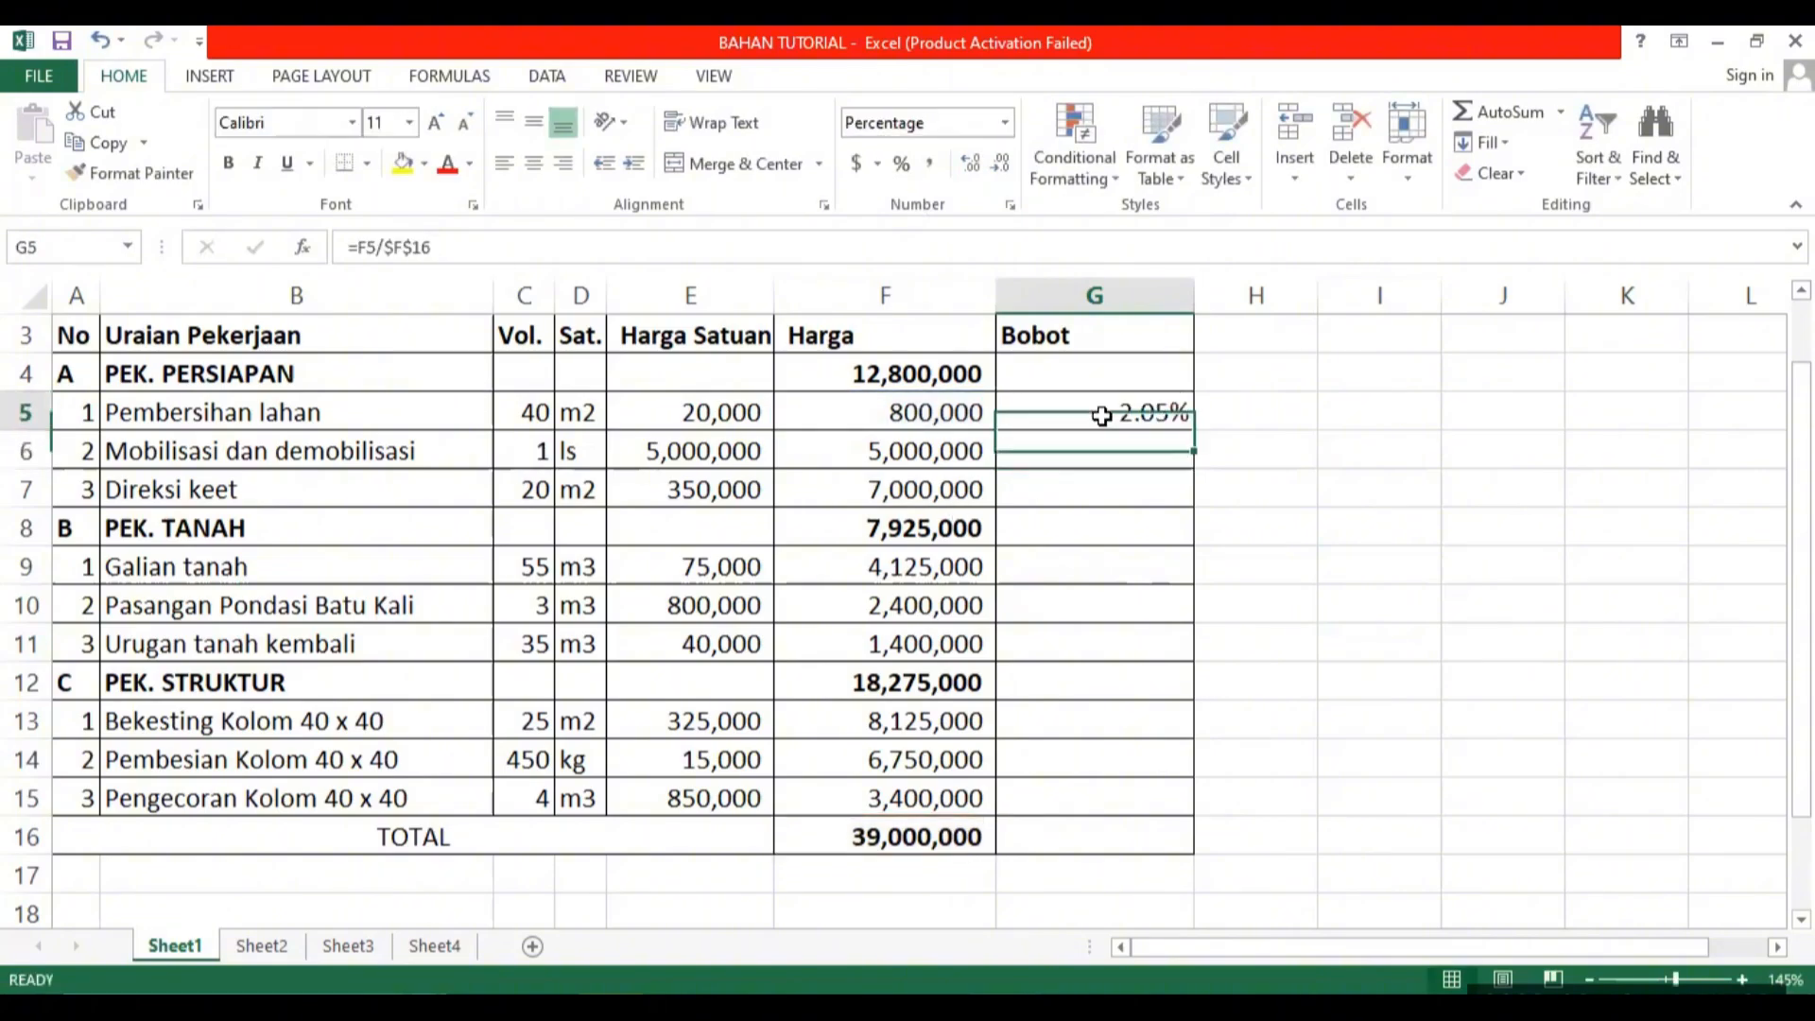
pyautogui.moveTo(1198, 433); pyautogui.dragTo(1122, 804)
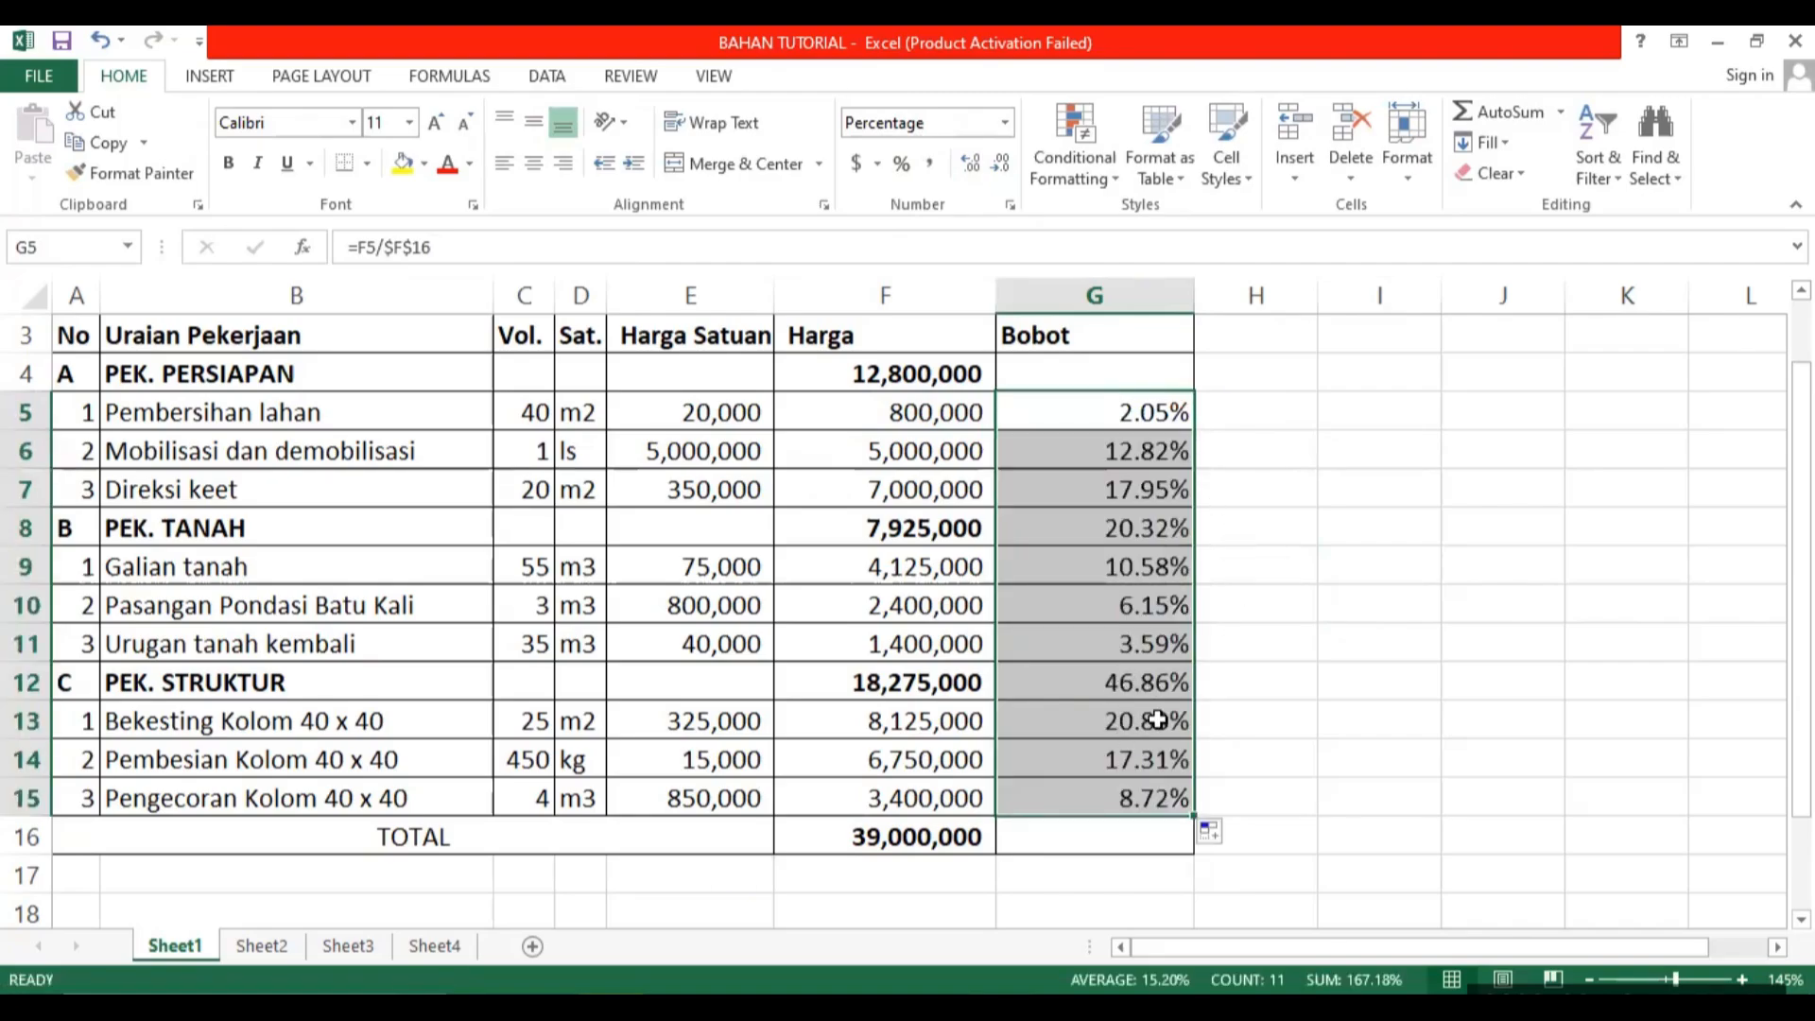
pyautogui.click(1131, 673)
pyautogui.press('Delete')
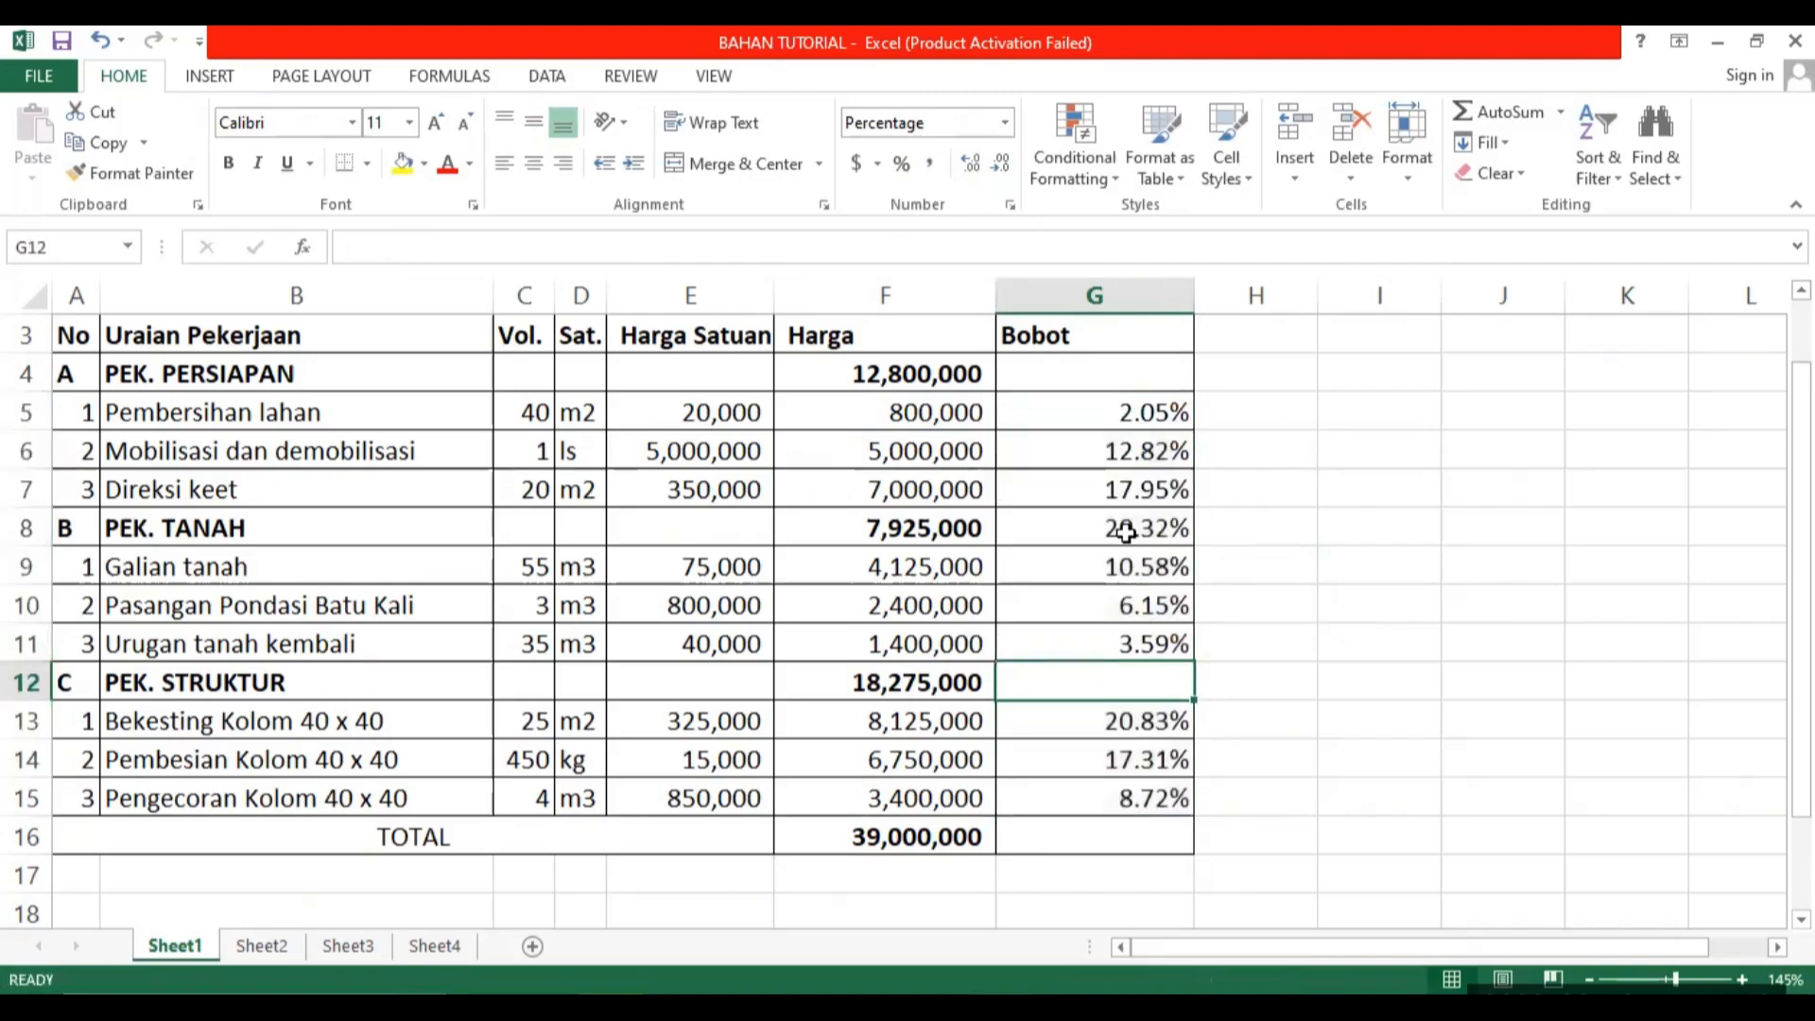
pyautogui.click(1134, 530)
pyautogui.press('Delete')
pyautogui.click(1323, 560)
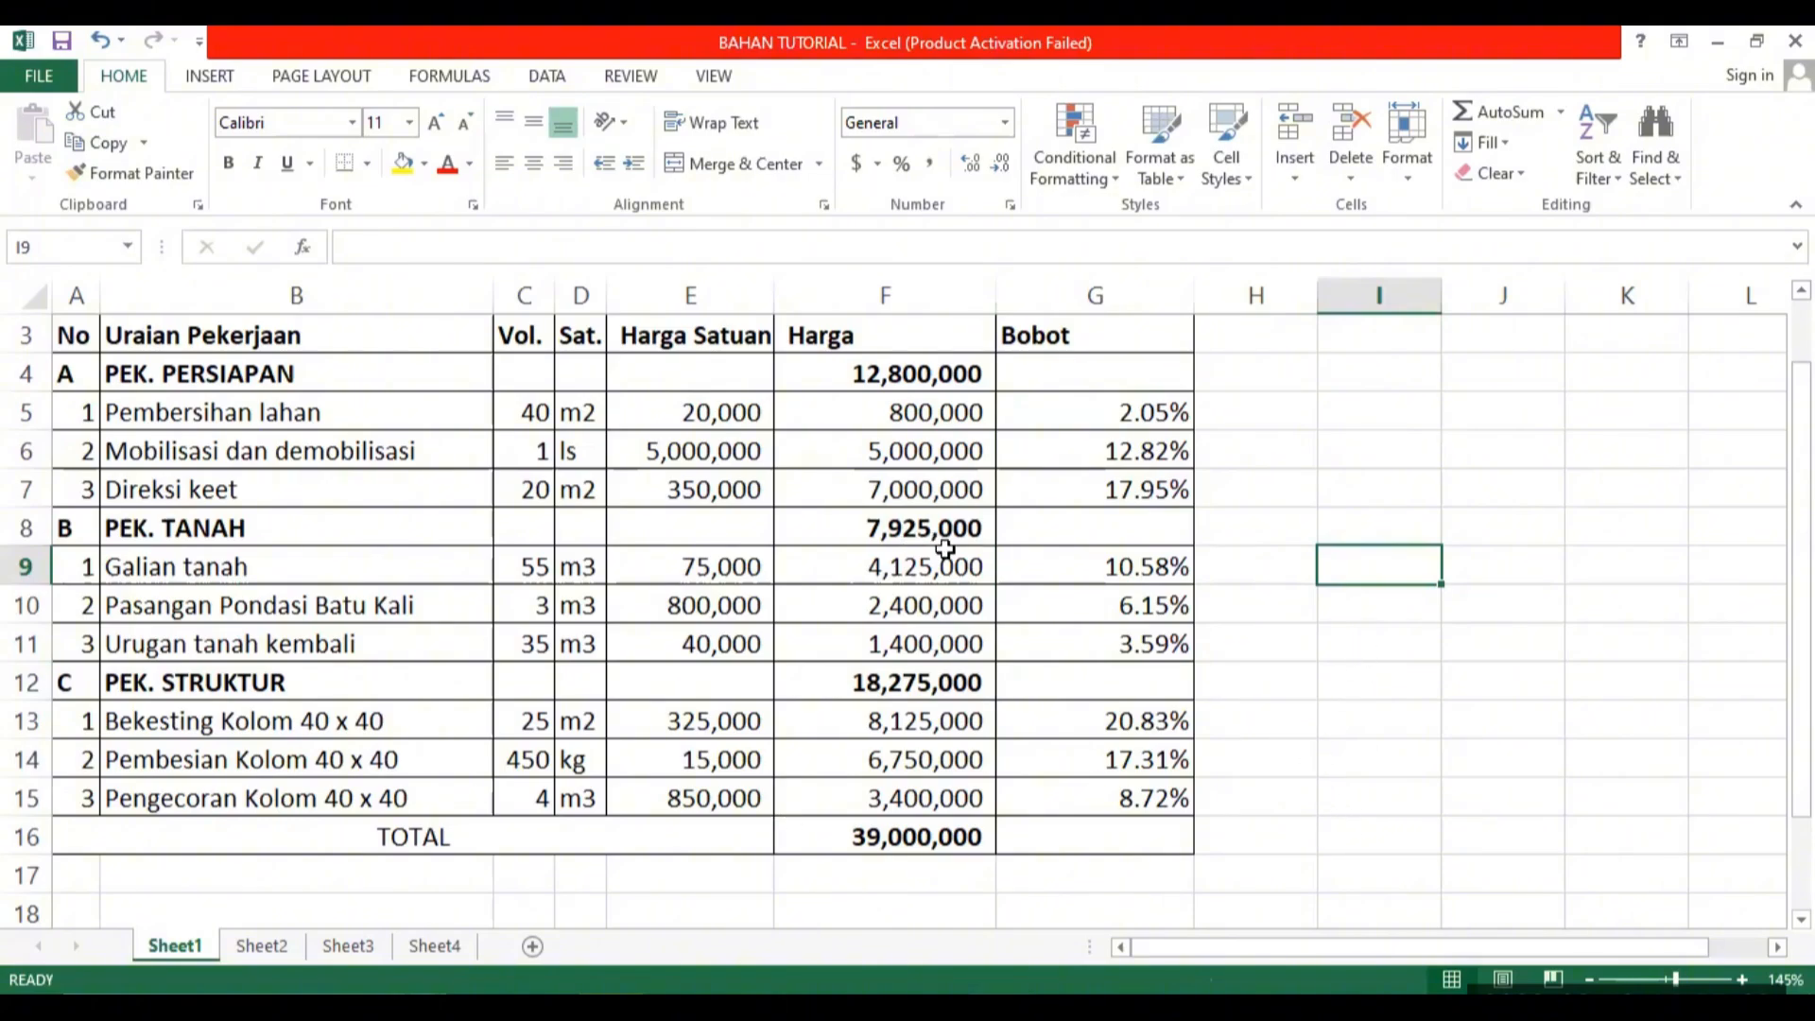
# Copy the TOTAL row's SUBTOTAL formula from F16 into Bobot cell G16.
pyautogui.click(1065, 834)
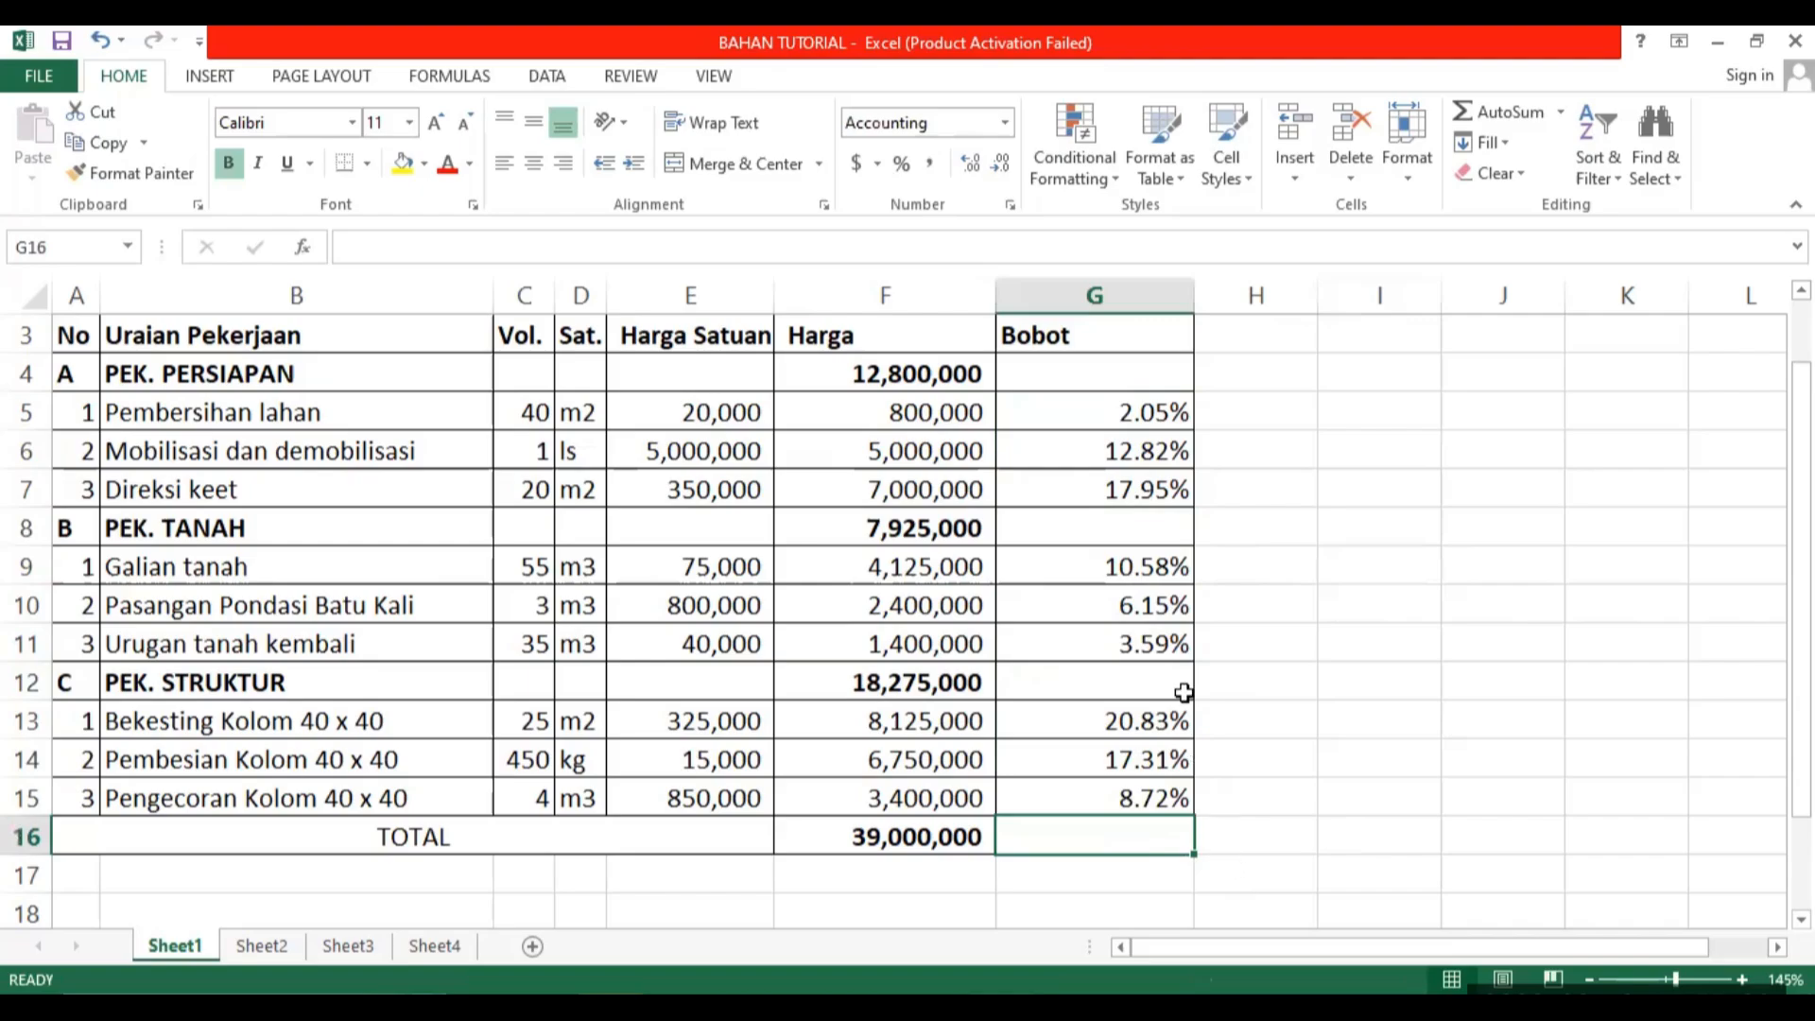
pyautogui.click(942, 832)
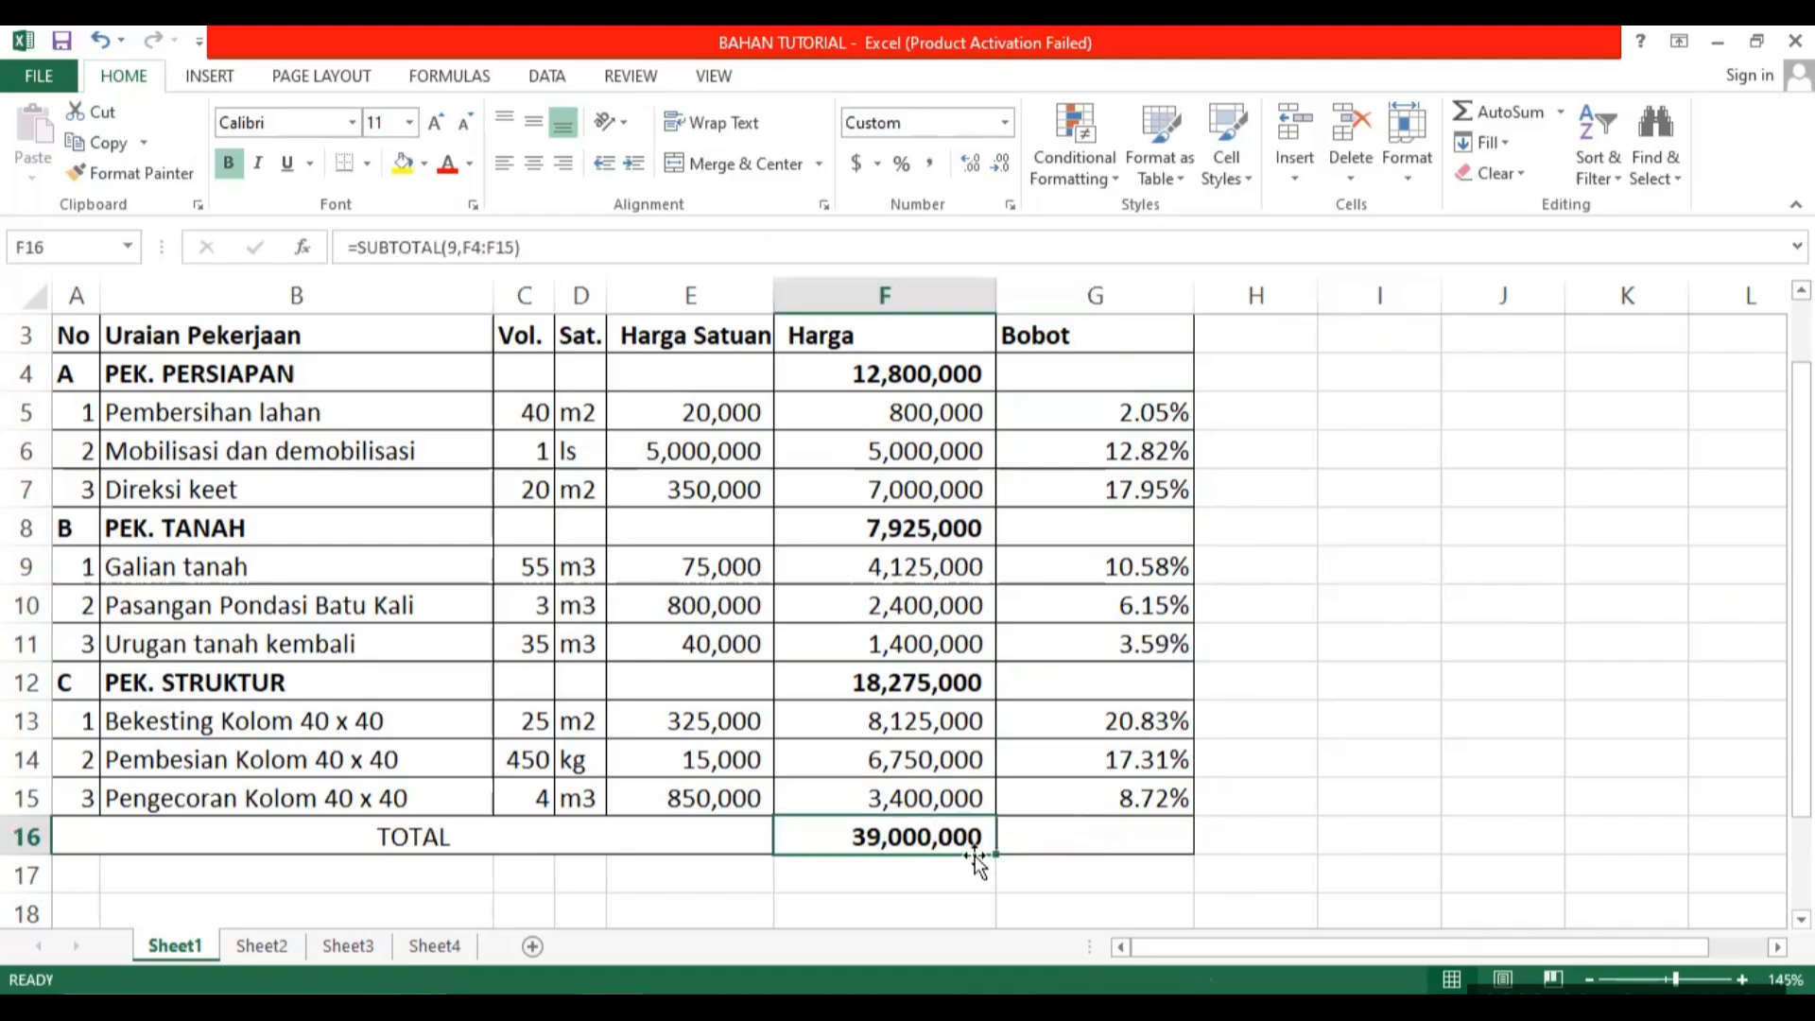
pyautogui.moveTo(994, 854); pyautogui.dragTo(1177, 841)
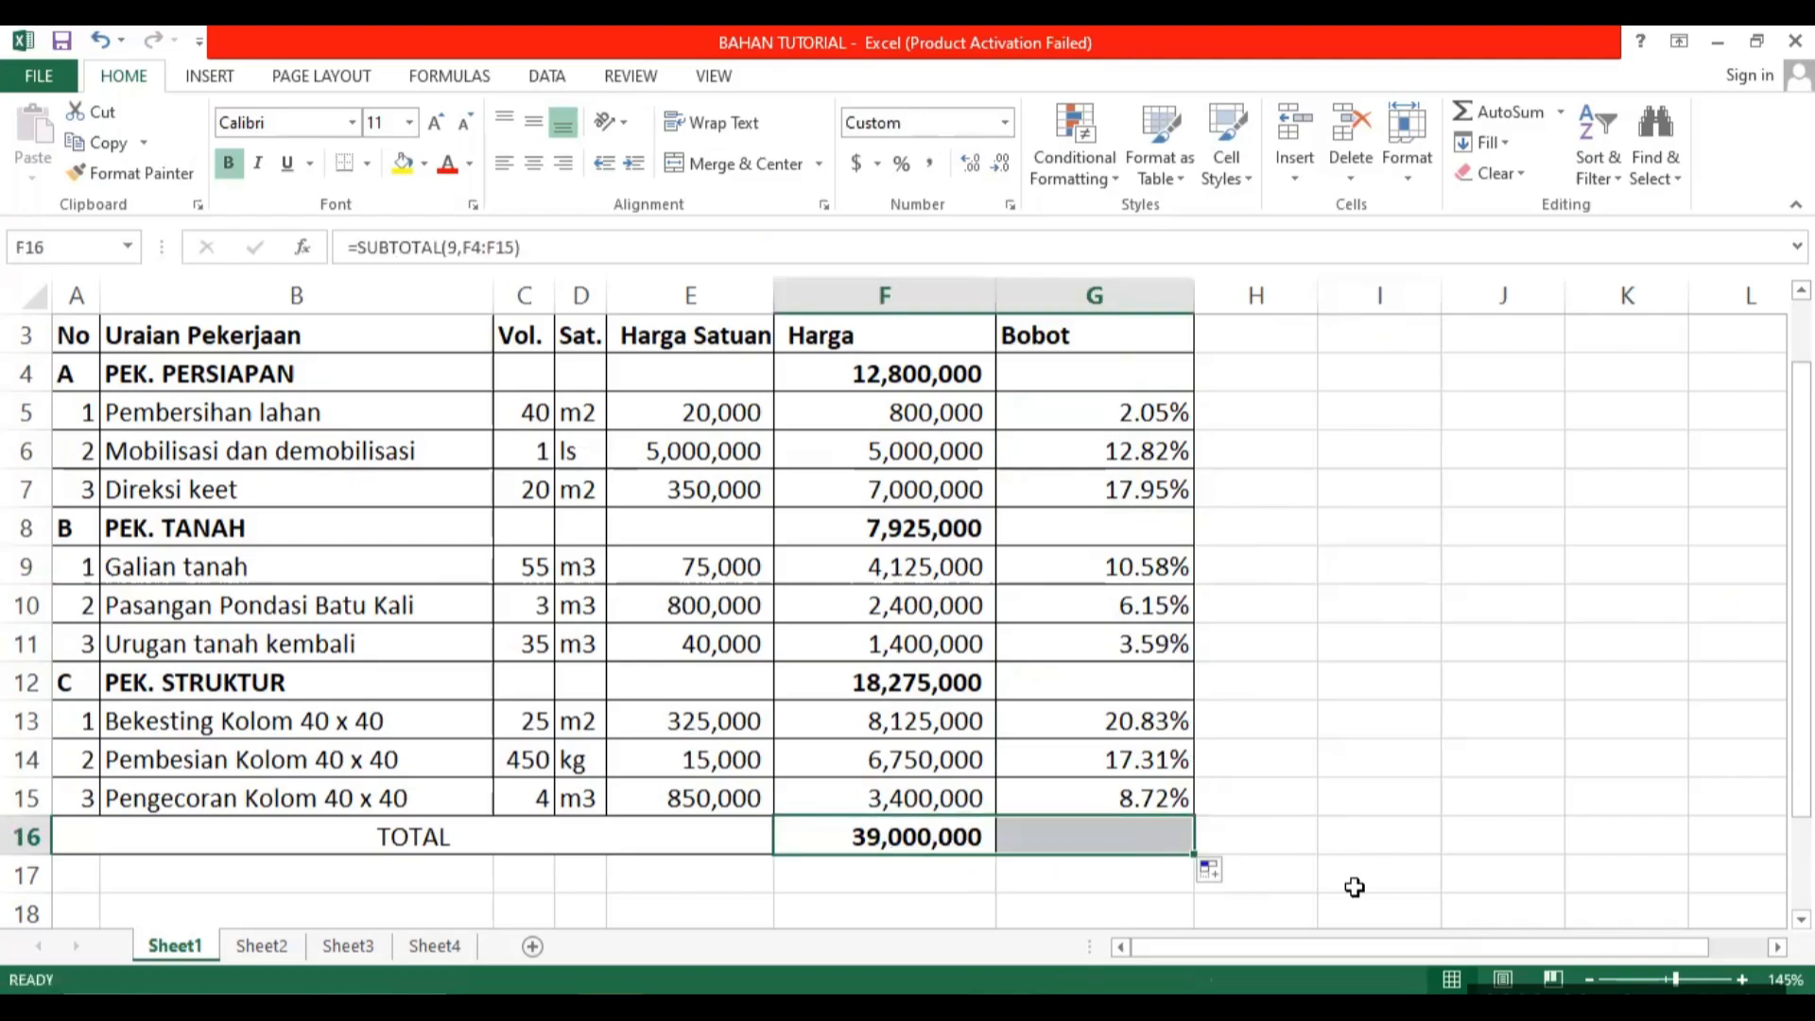
# Format the TOTAL row's Bobot cell G16 as a percentage.
pyautogui.click(1151, 836)
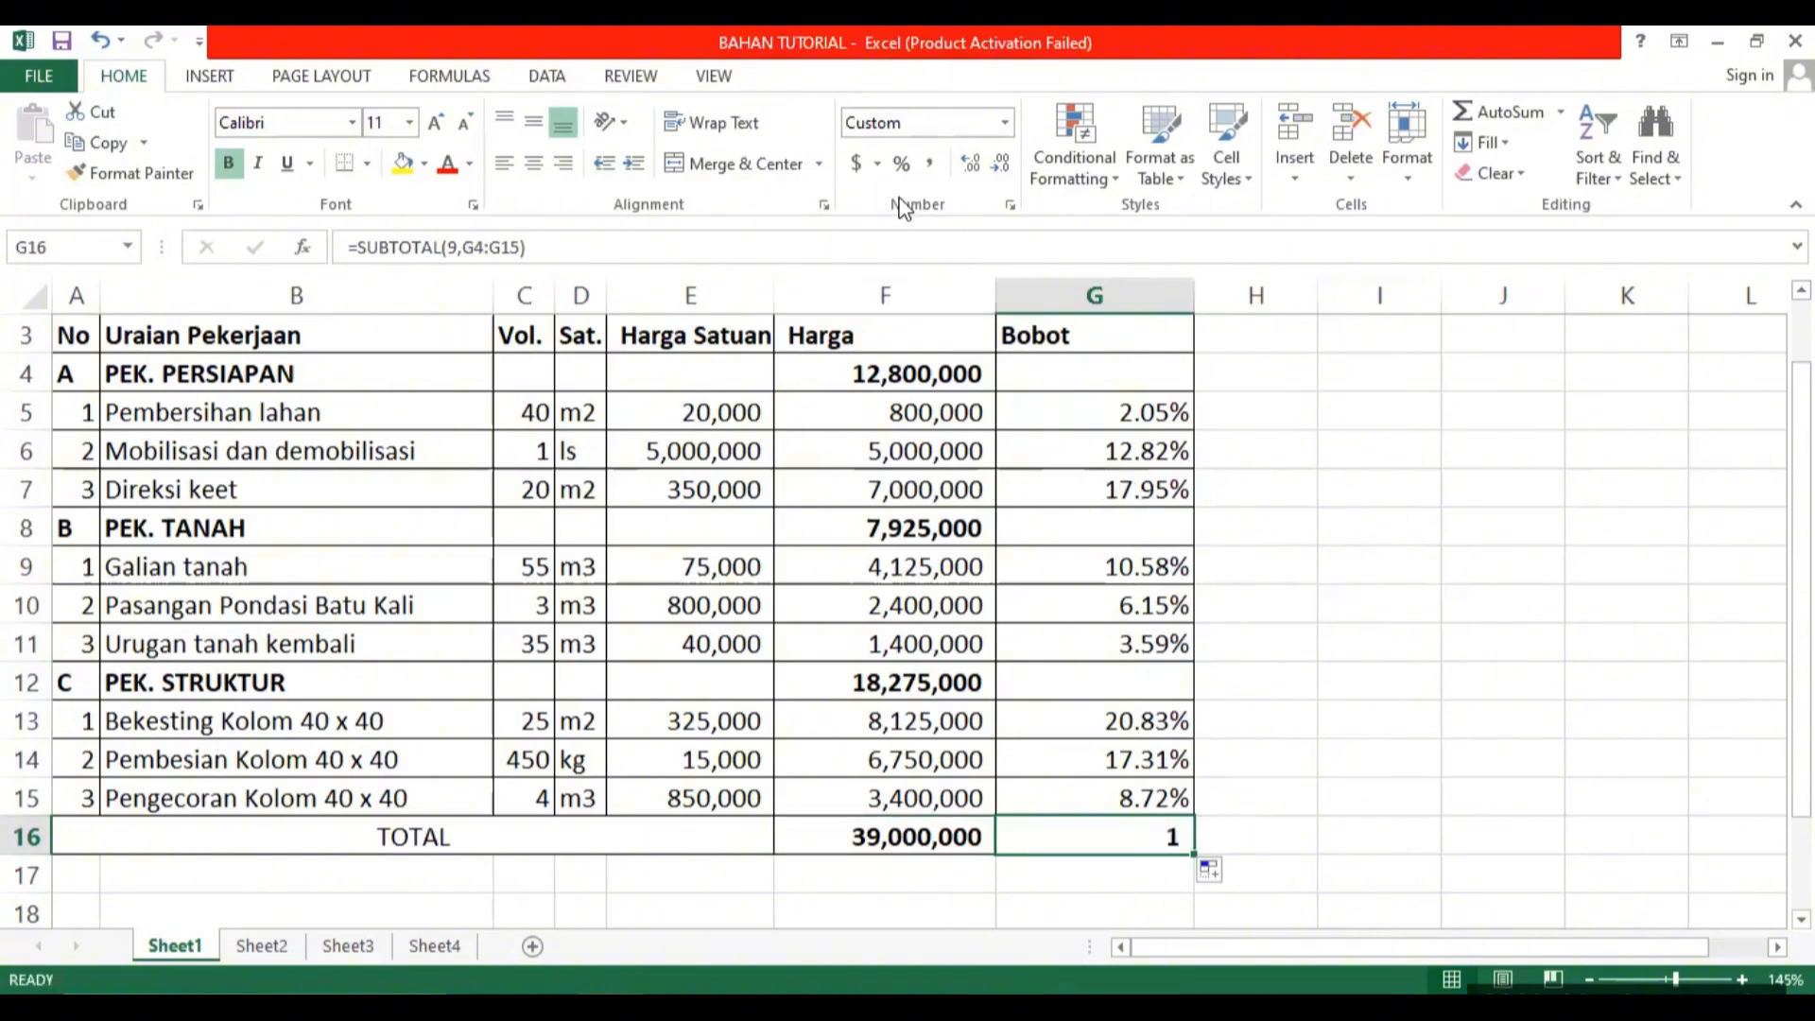
pyautogui.click(901, 162)
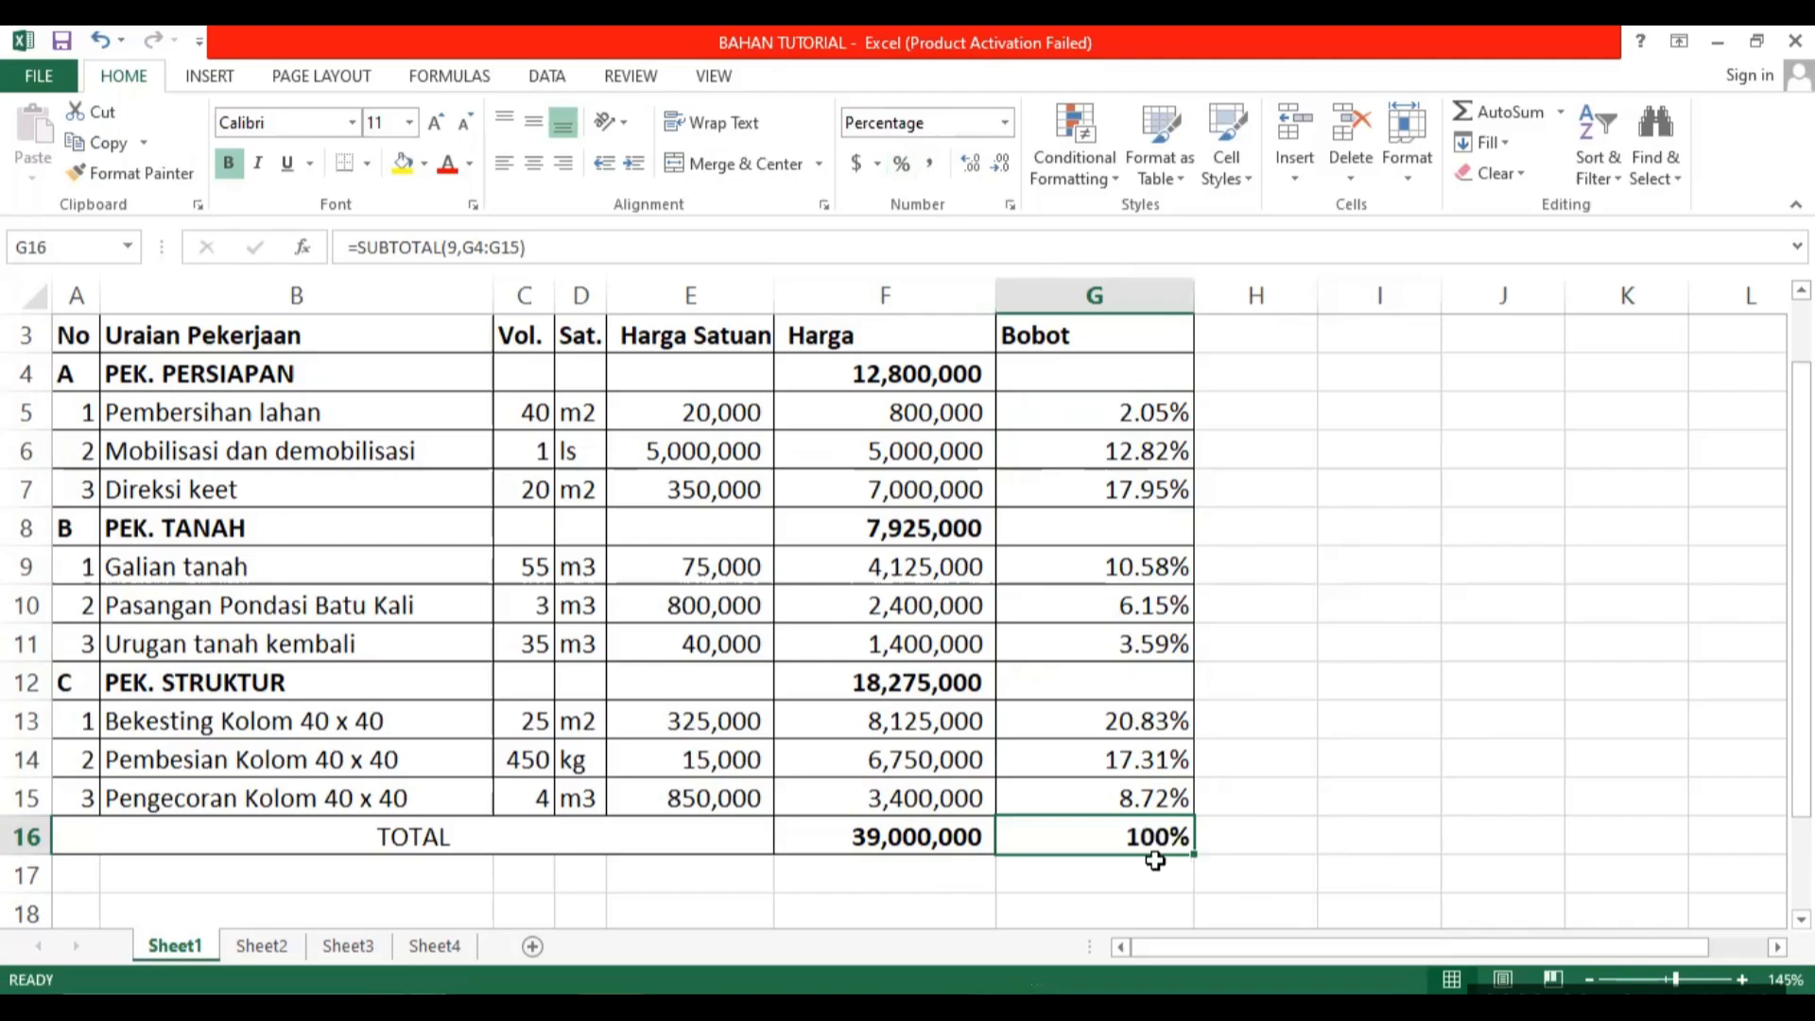
pyautogui.click(1370, 711)
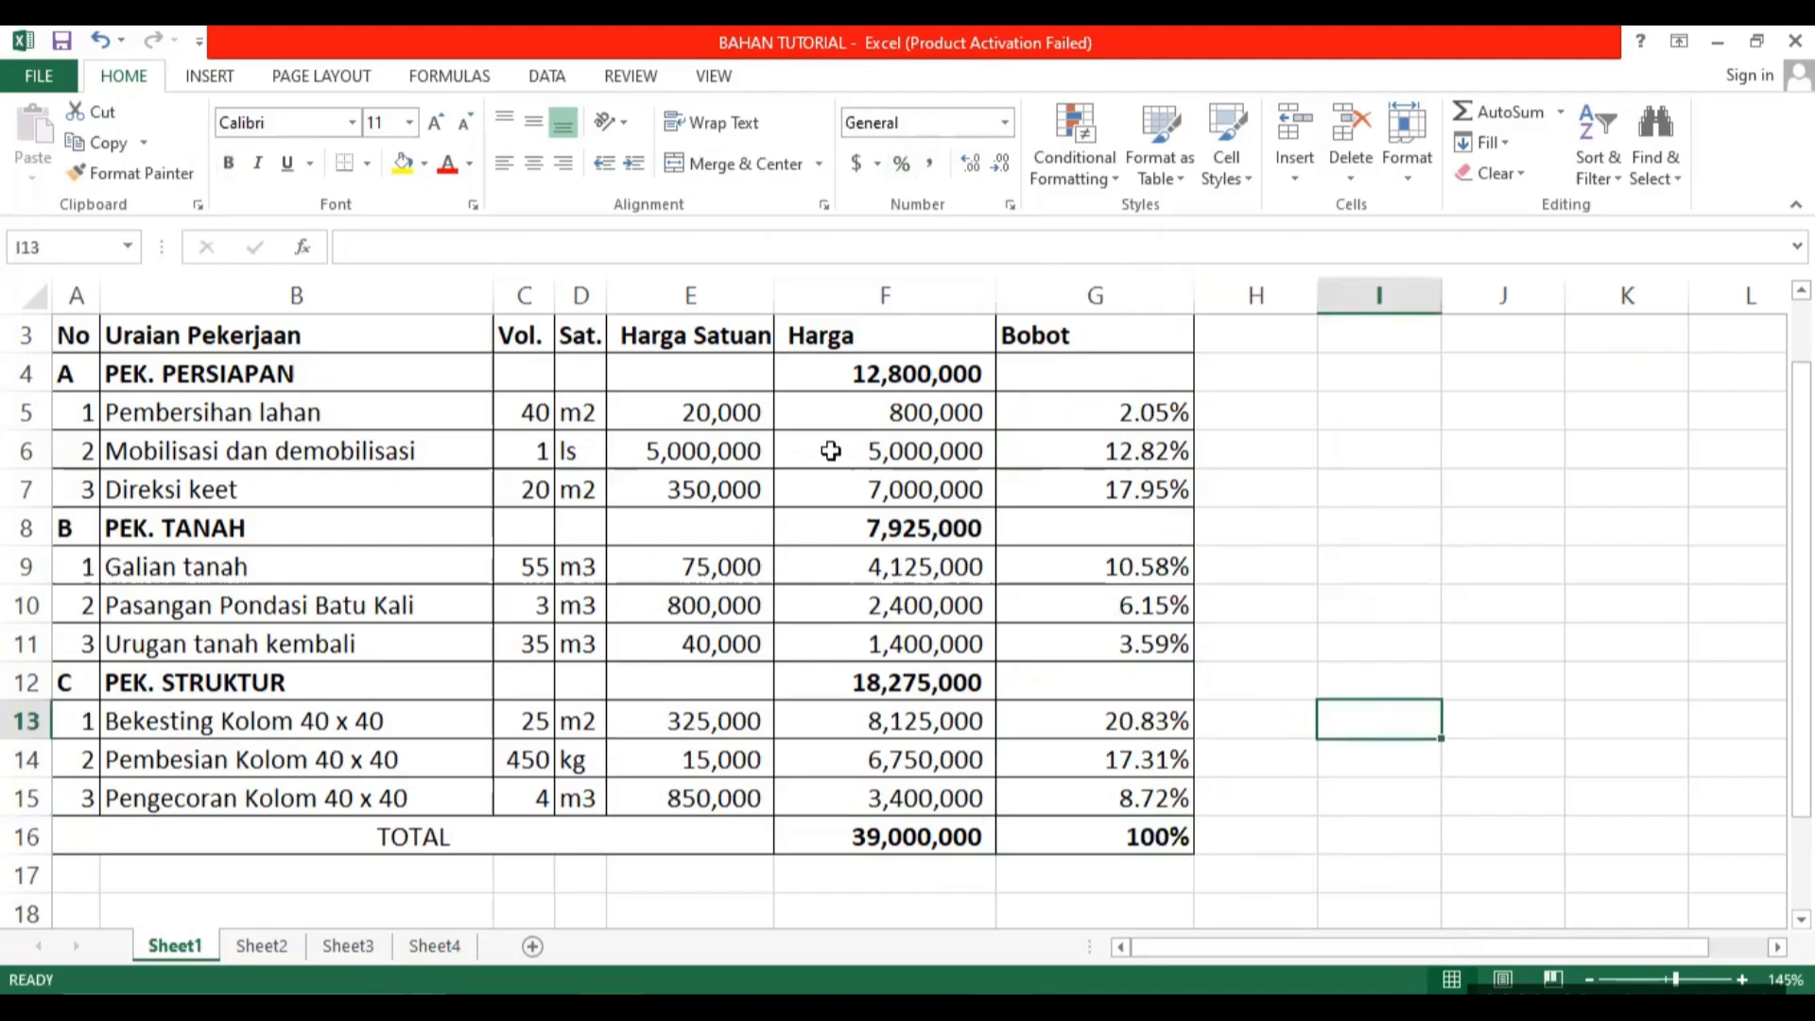
# Rename Sheet1, which holds the budget table, as rab.
pyautogui.click(258, 951)
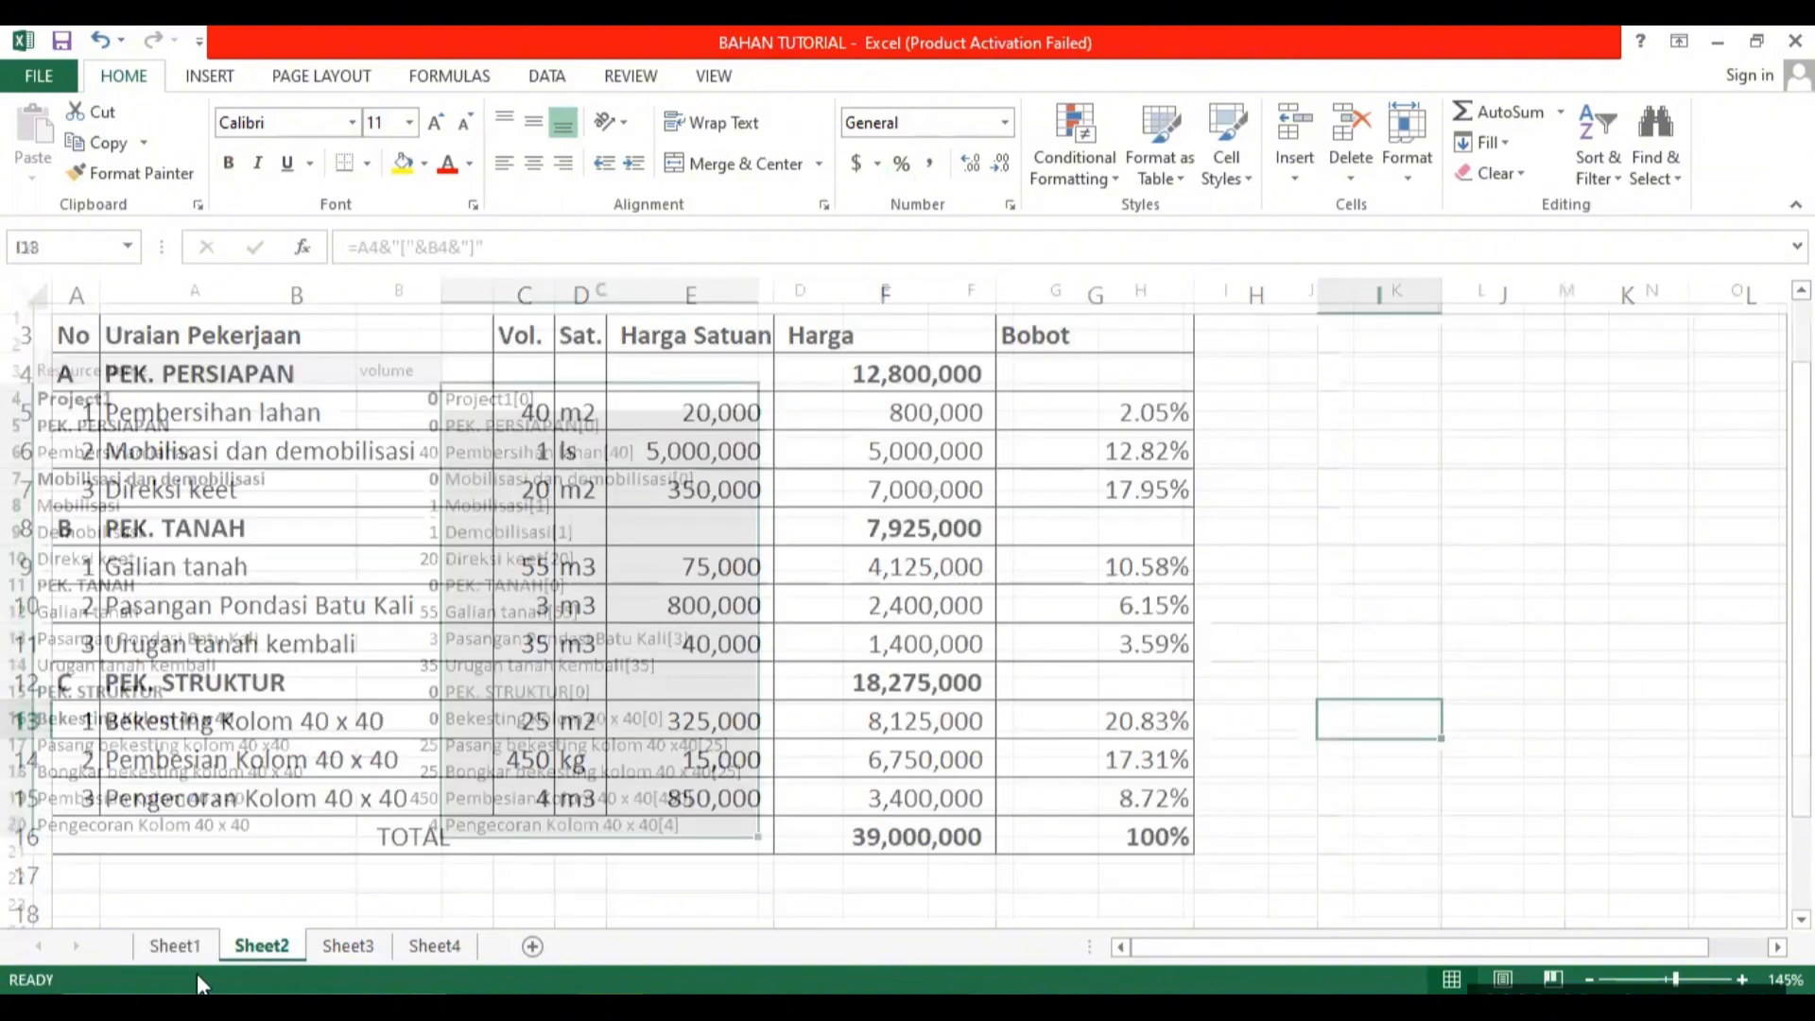
pyautogui.click(173, 943)
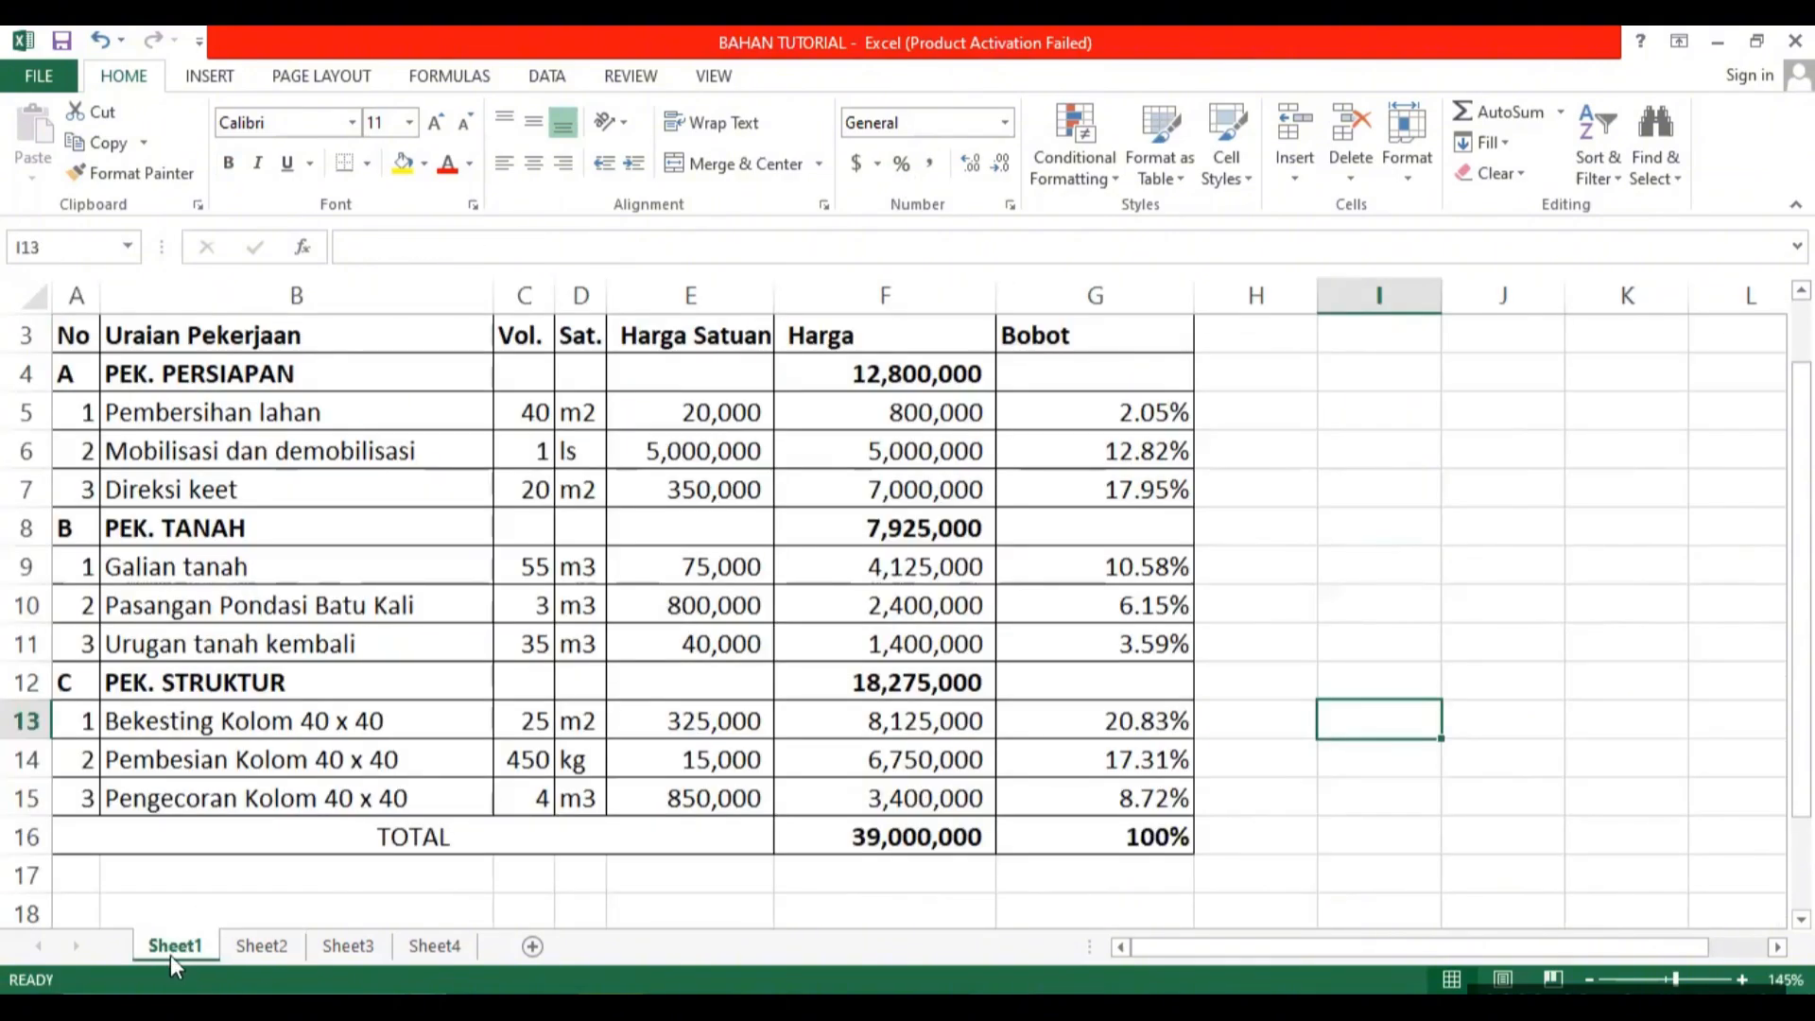
pyautogui.rightClick(172, 947)
pyautogui.click(253, 711)
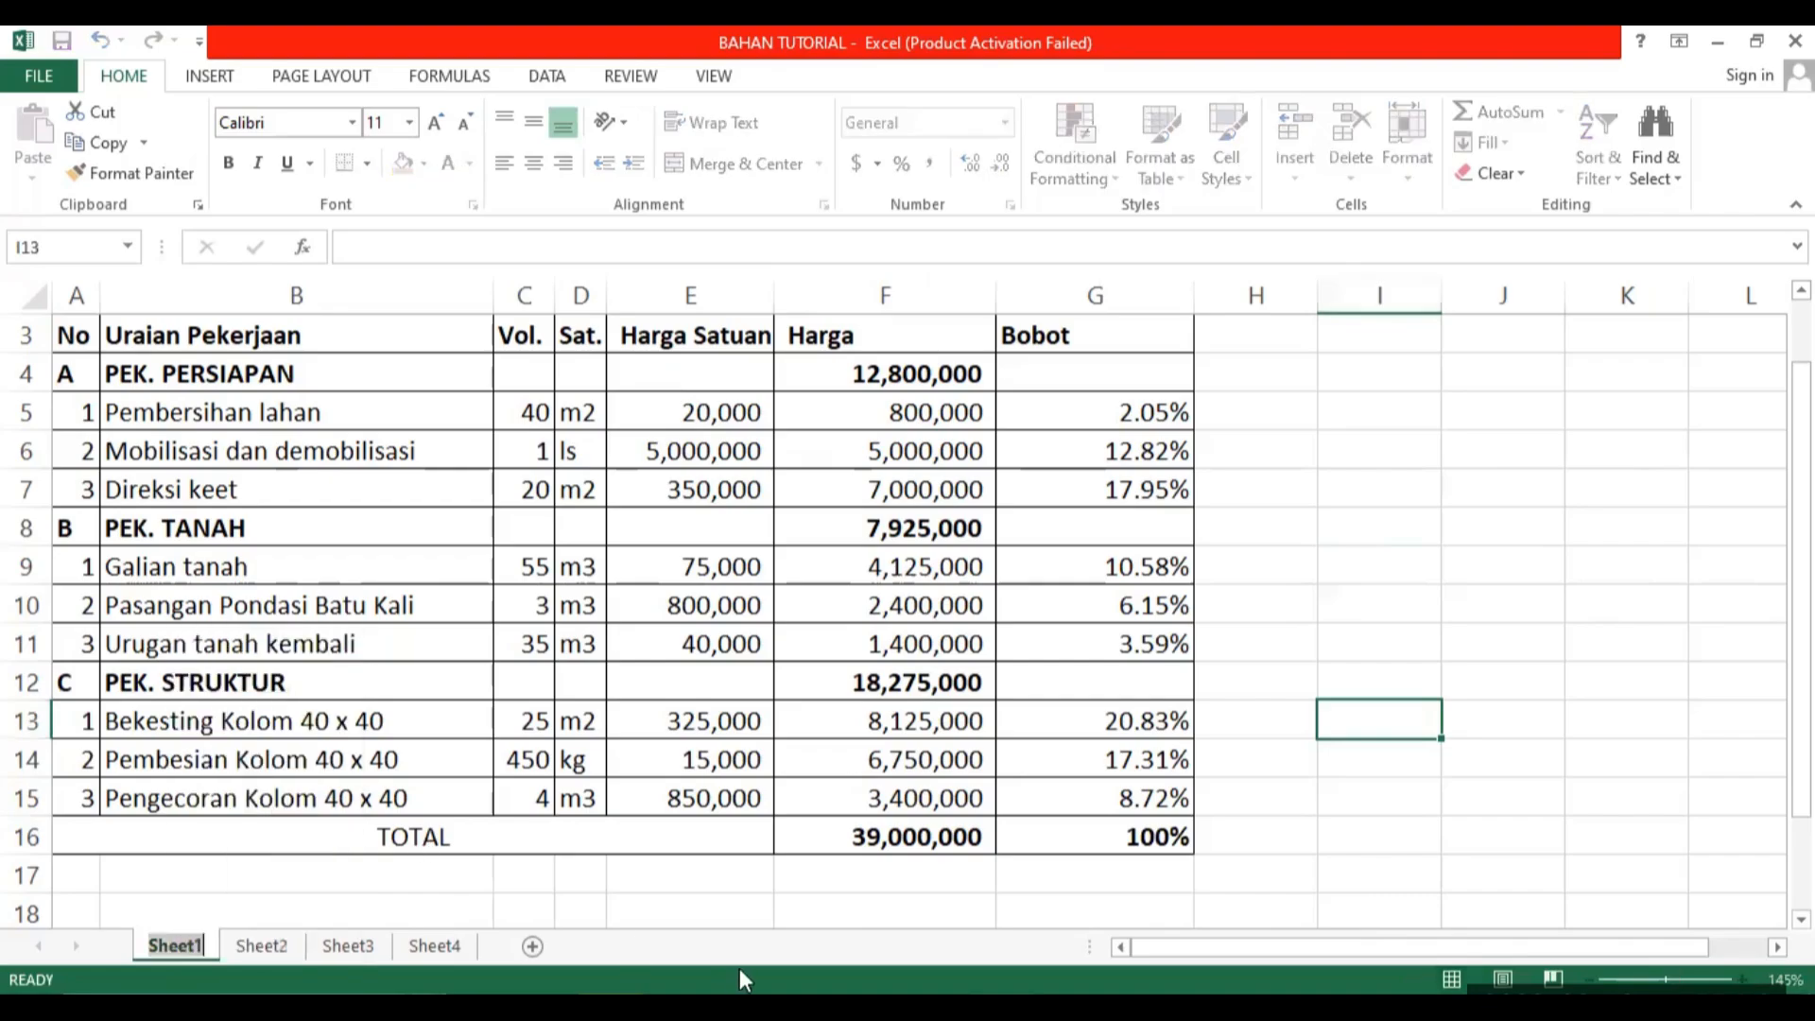
pyautogui.write('rab')
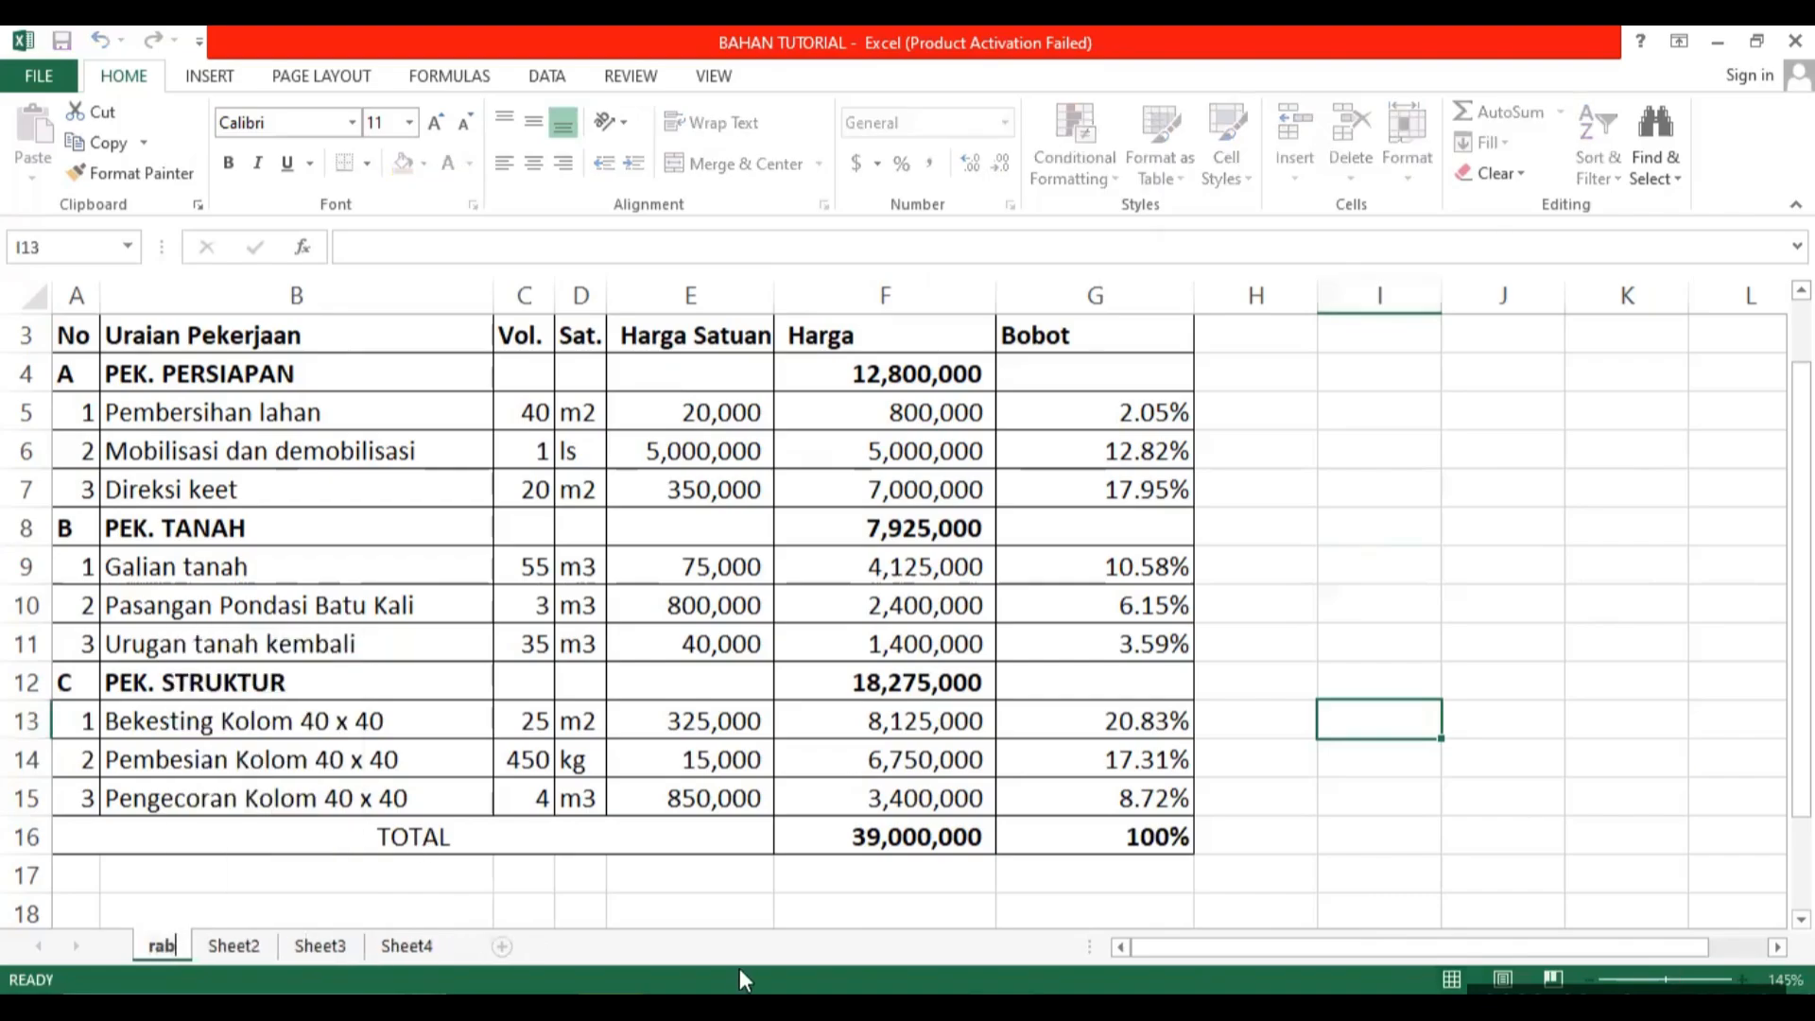
pyautogui.click(936, 643)
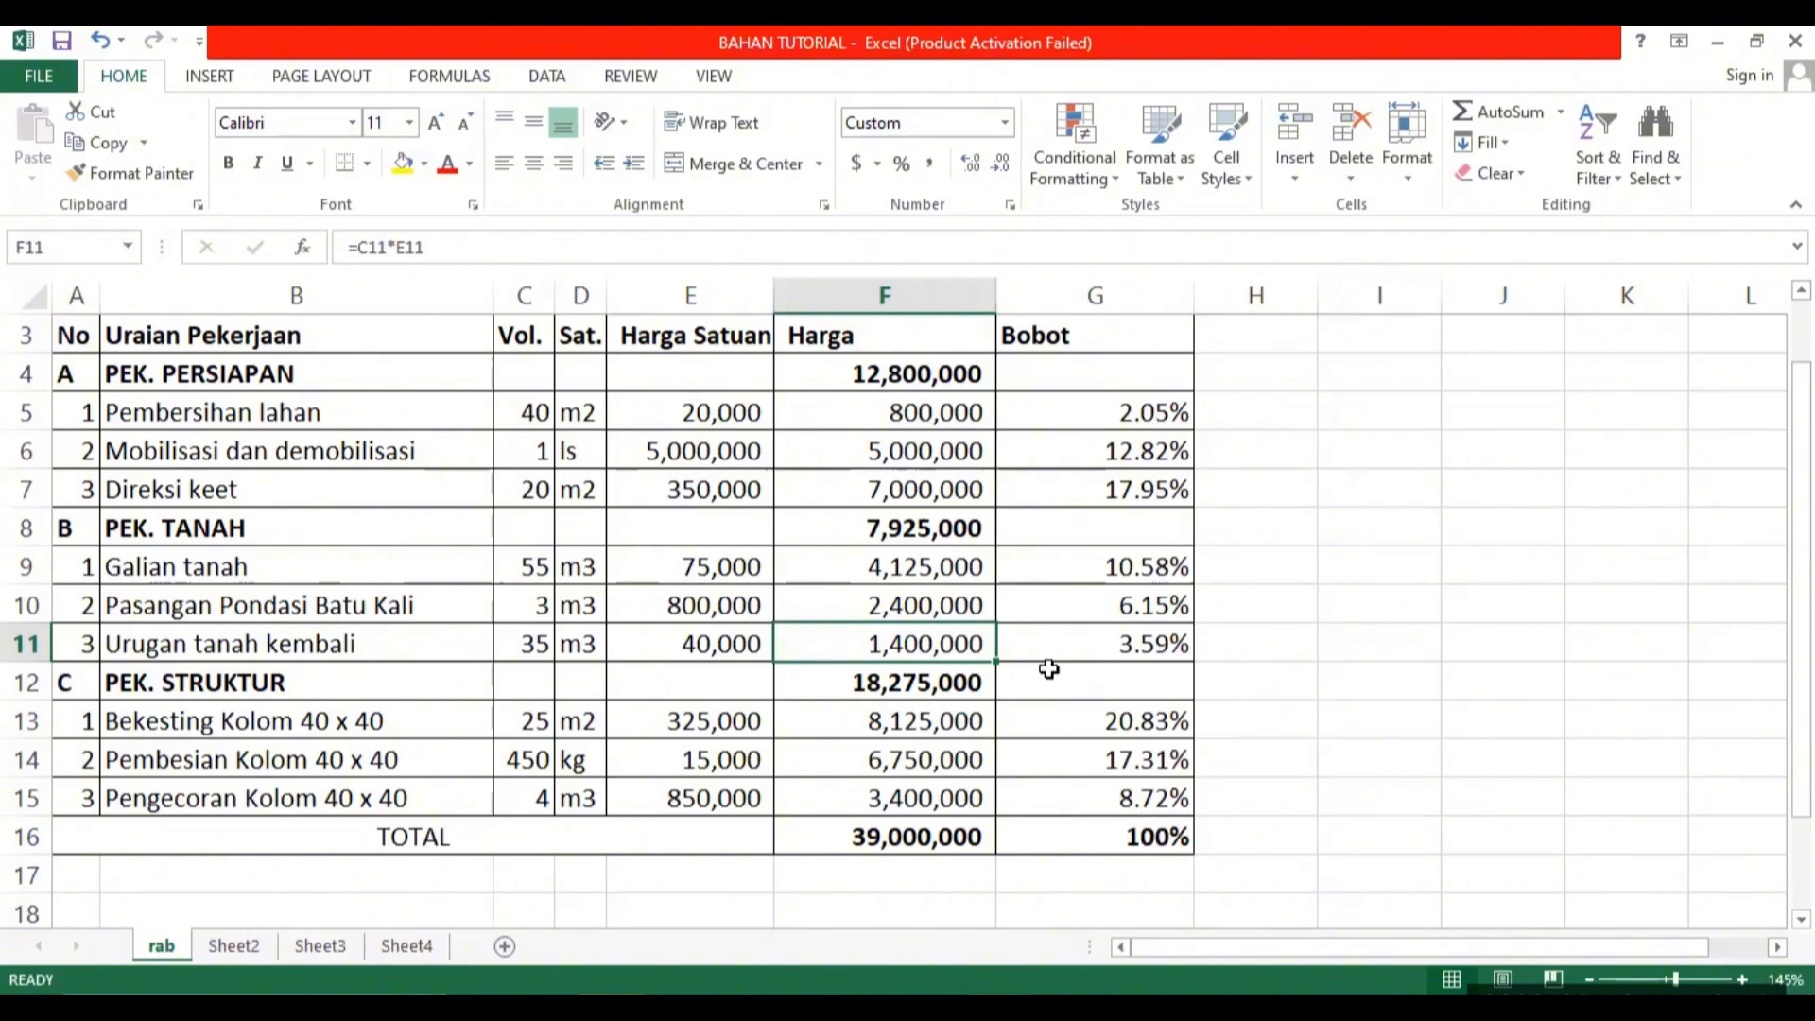
# Create a copy of the rab sheet in the same workbook, placed before rab.
pyautogui.rightClick(179, 948)
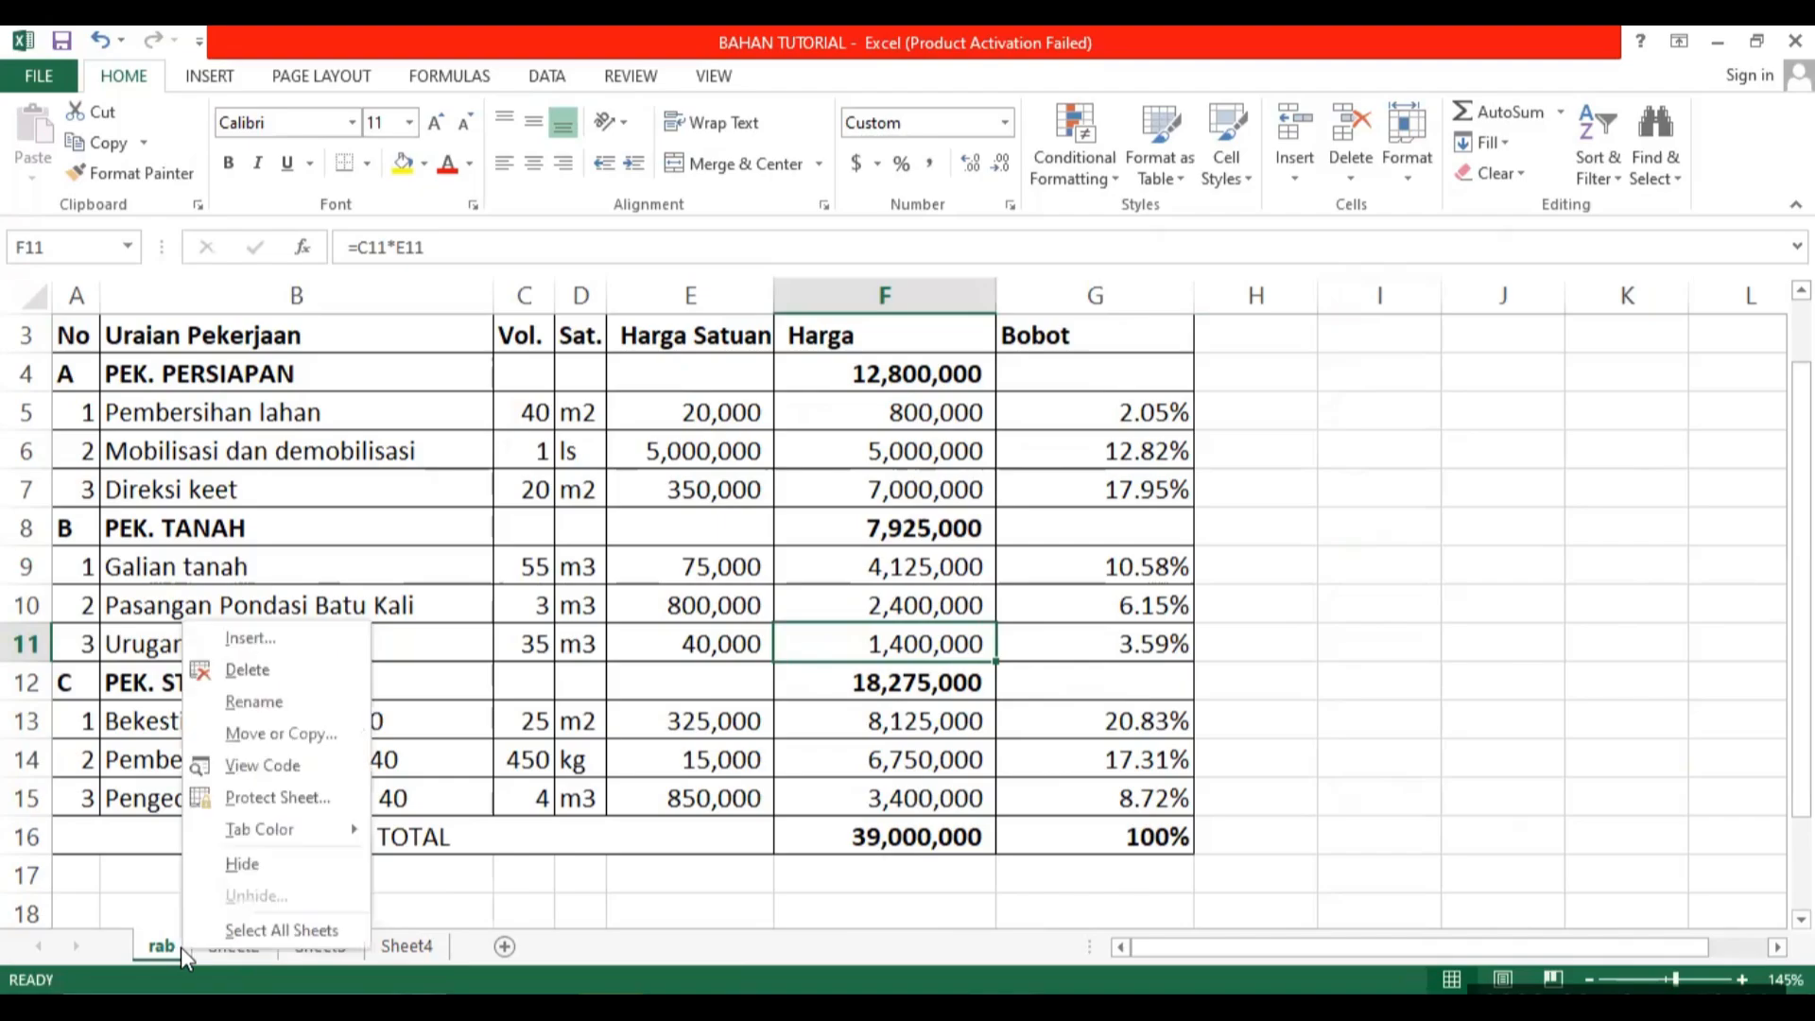
pyautogui.click(242, 736)
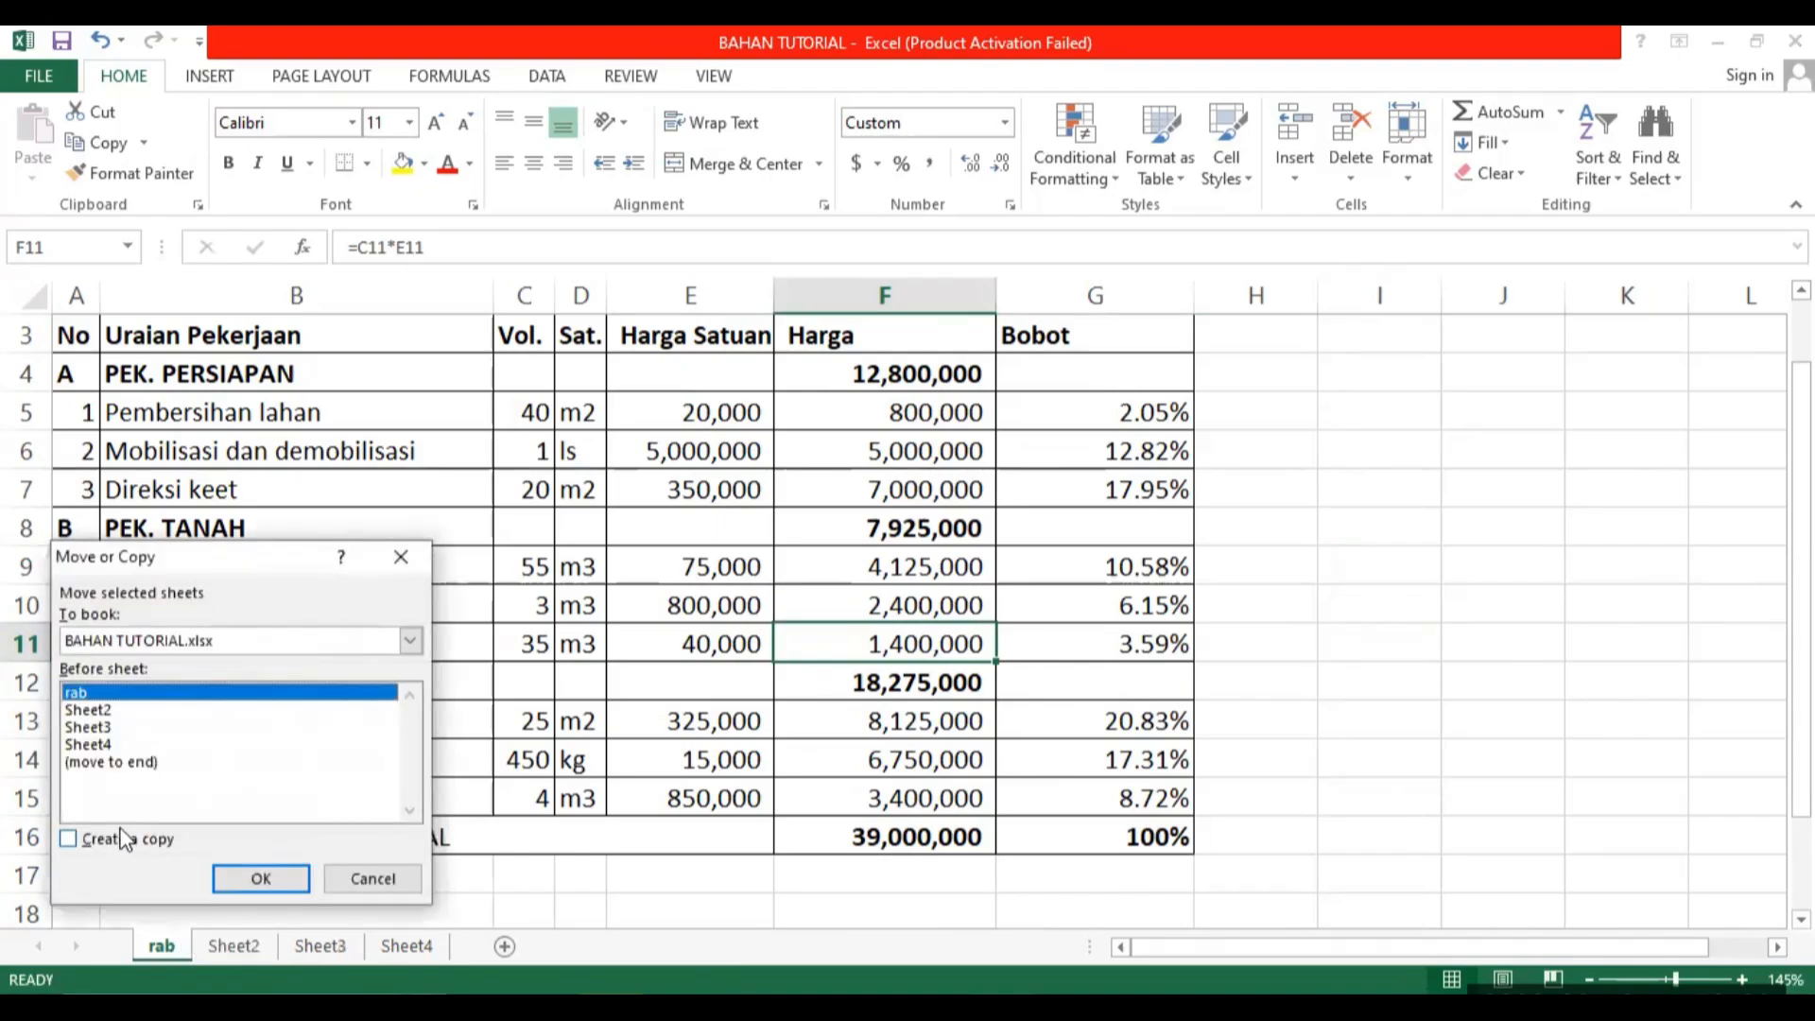
pyautogui.click(112, 836)
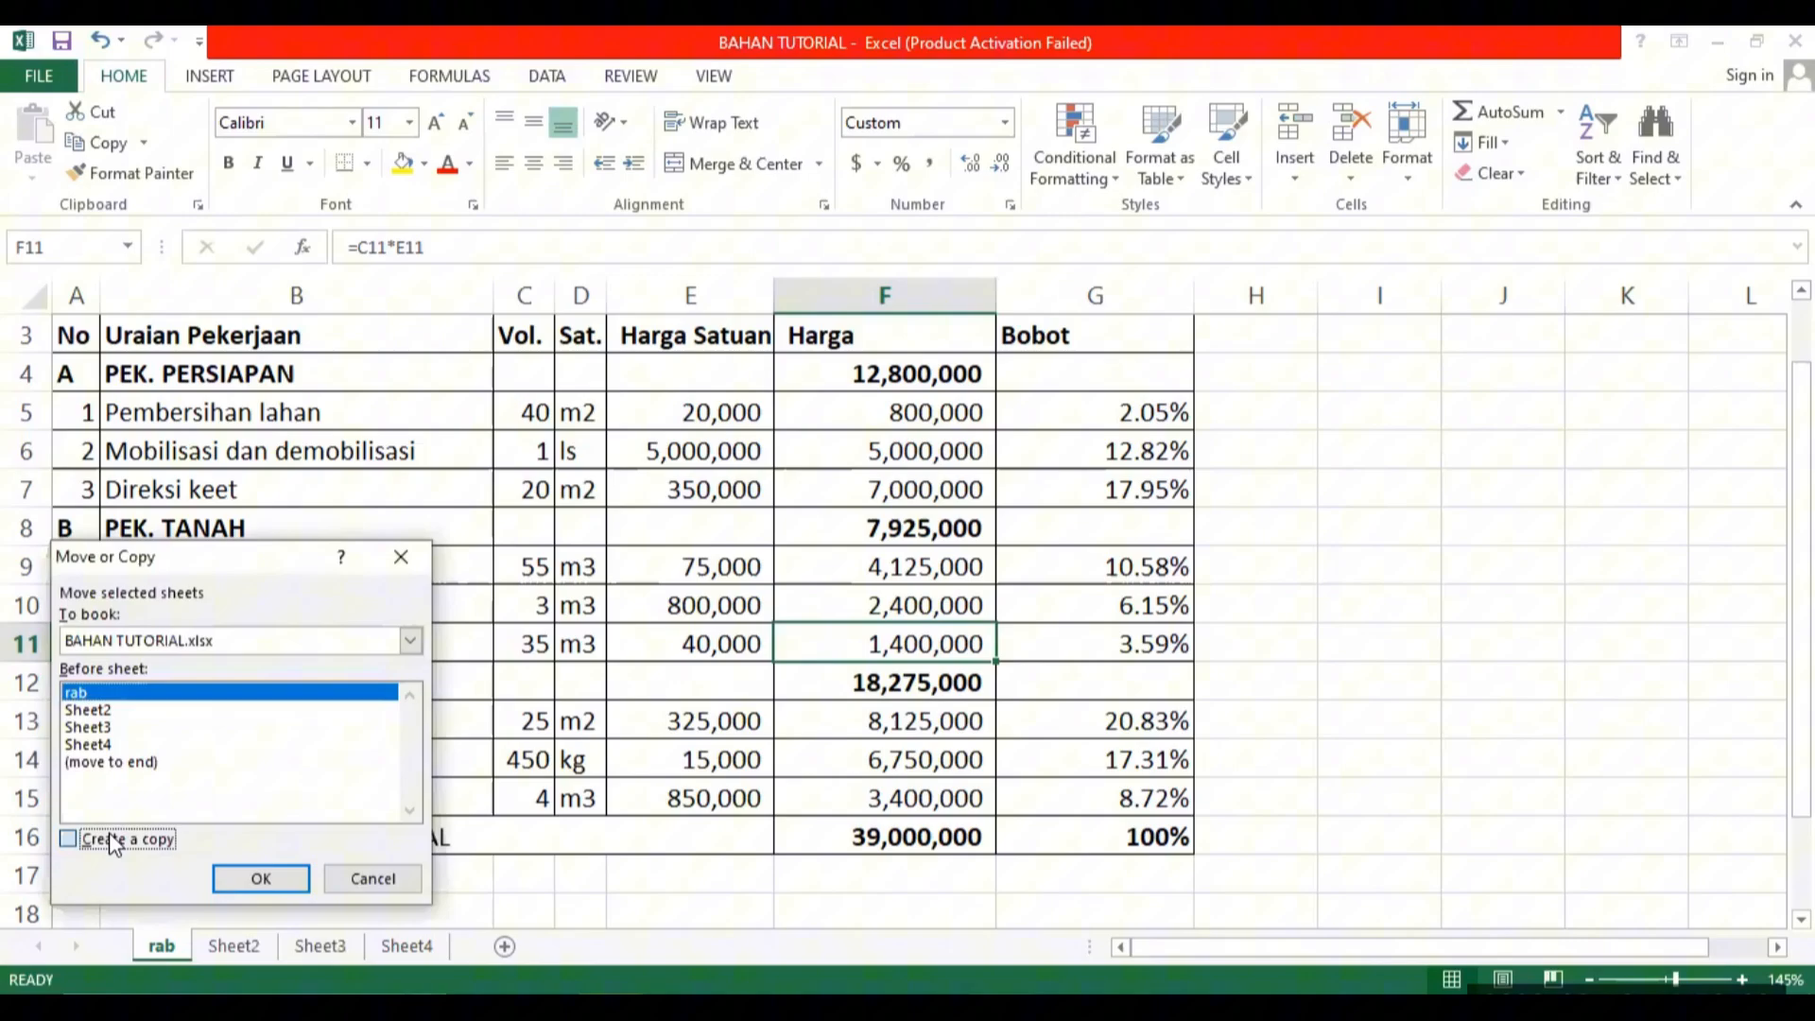
pyautogui.click(251, 878)
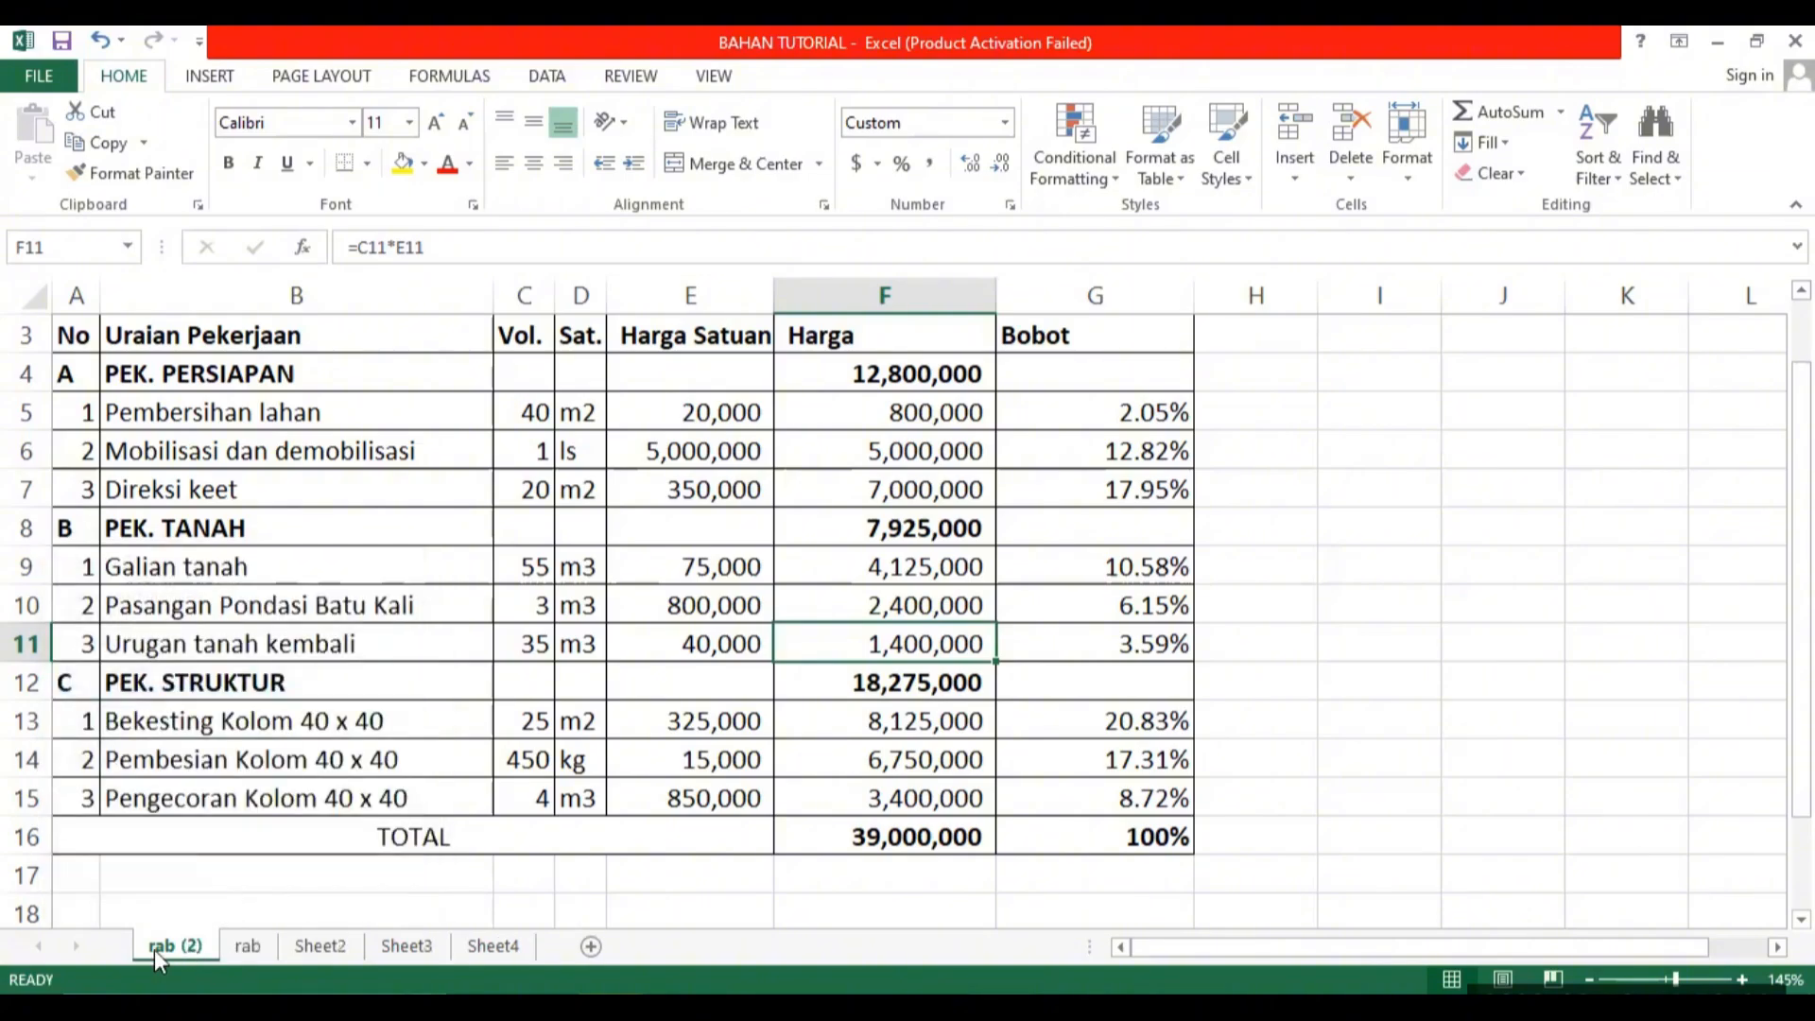
# Rename the copied sheet as kurva s and move it directly after the rab sheet.
pyautogui.click(252, 948)
pyautogui.click(200, 949)
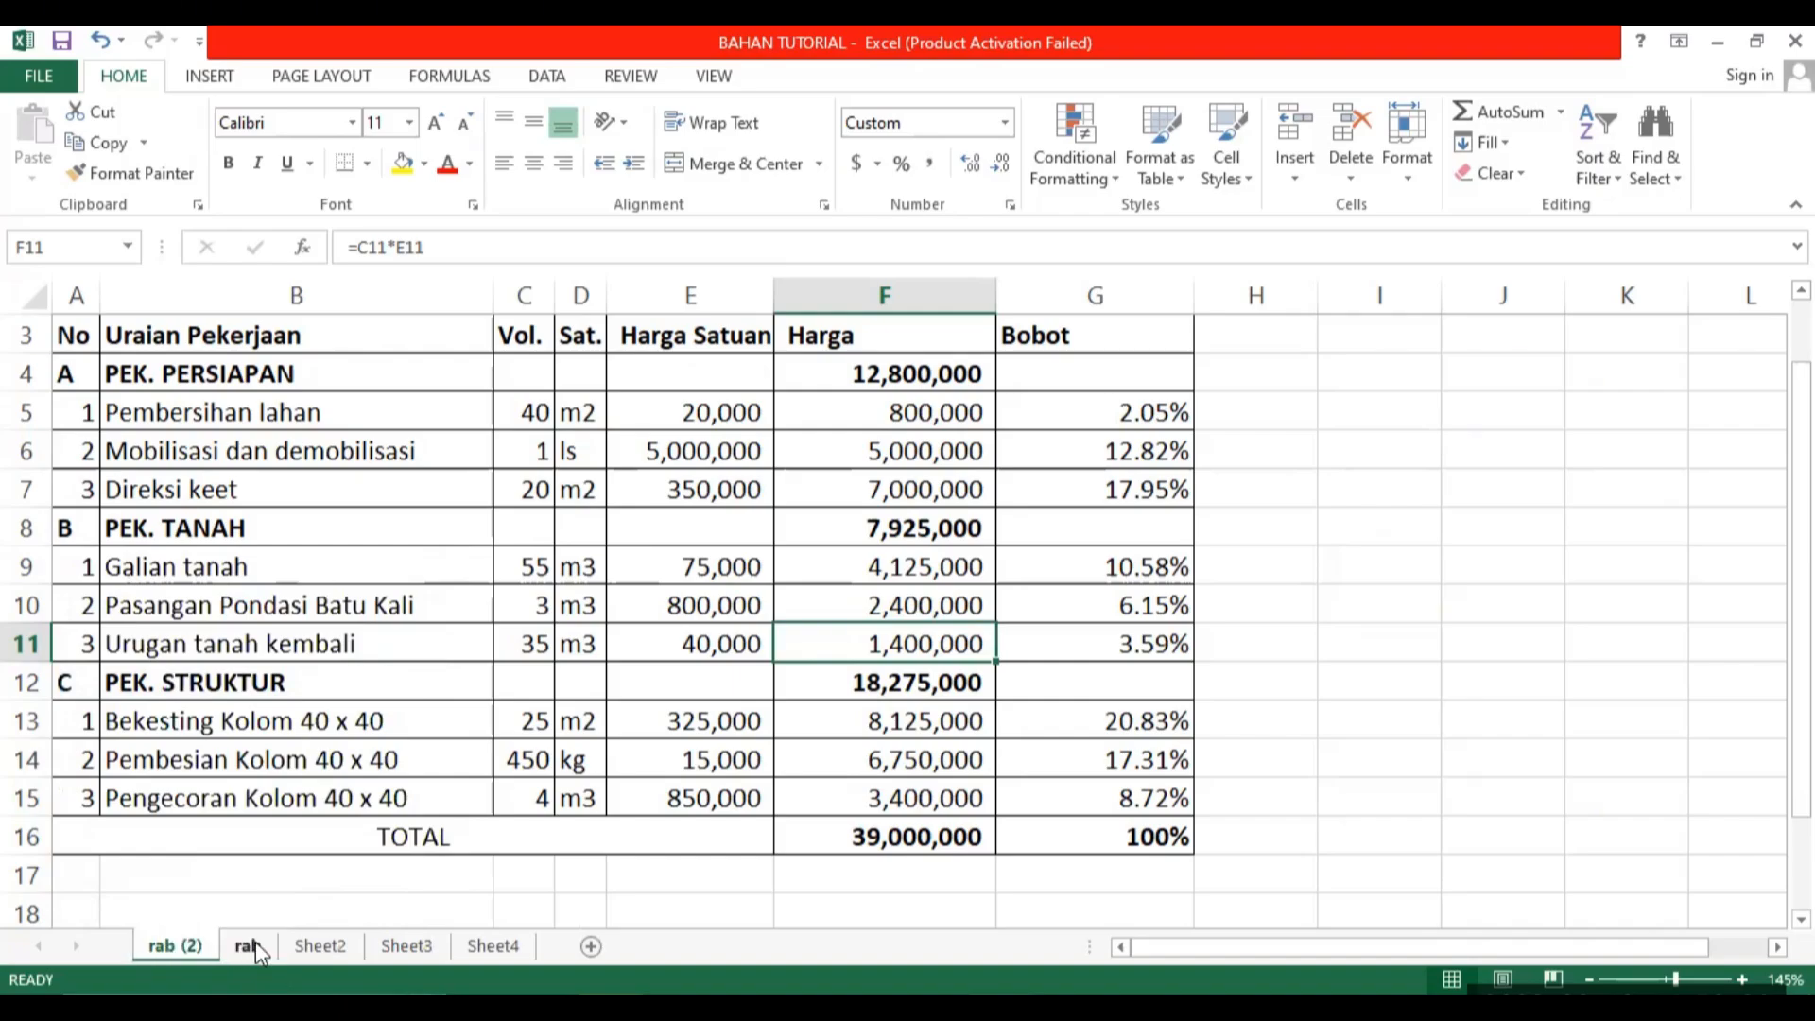
pyautogui.rightClick(186, 945)
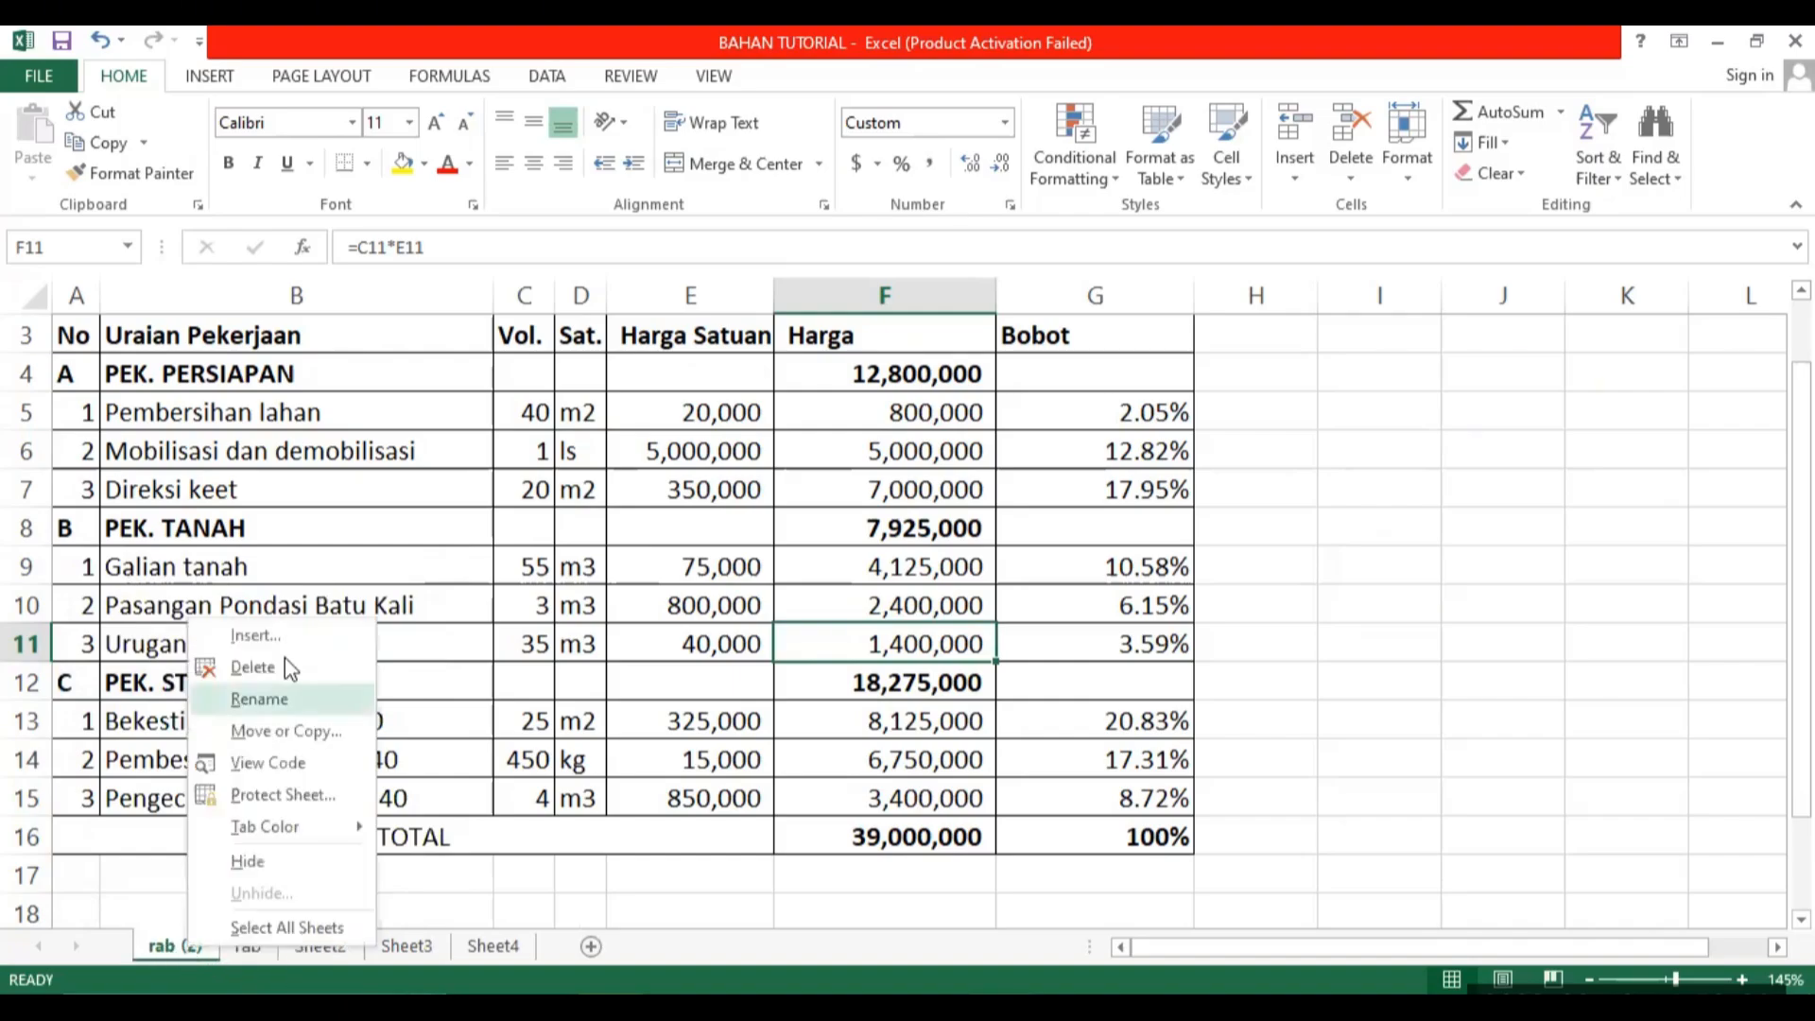
pyautogui.click(280, 694)
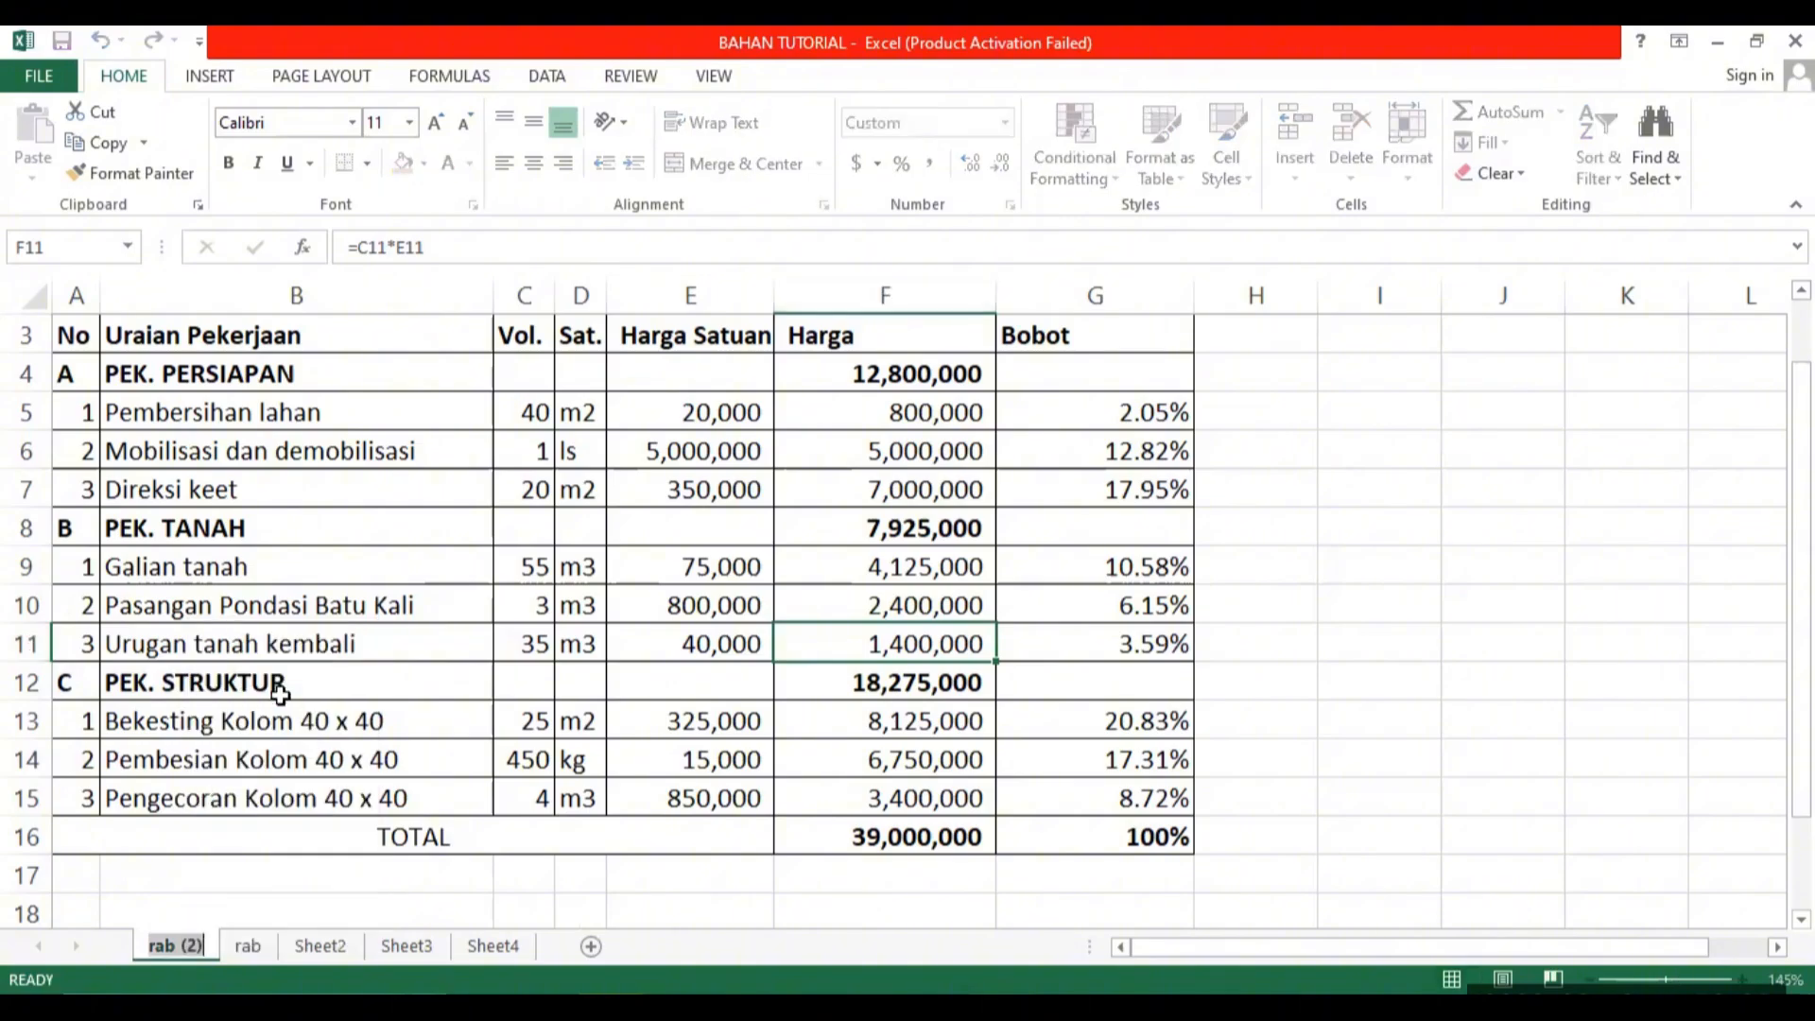
pyautogui.write('kurva s')
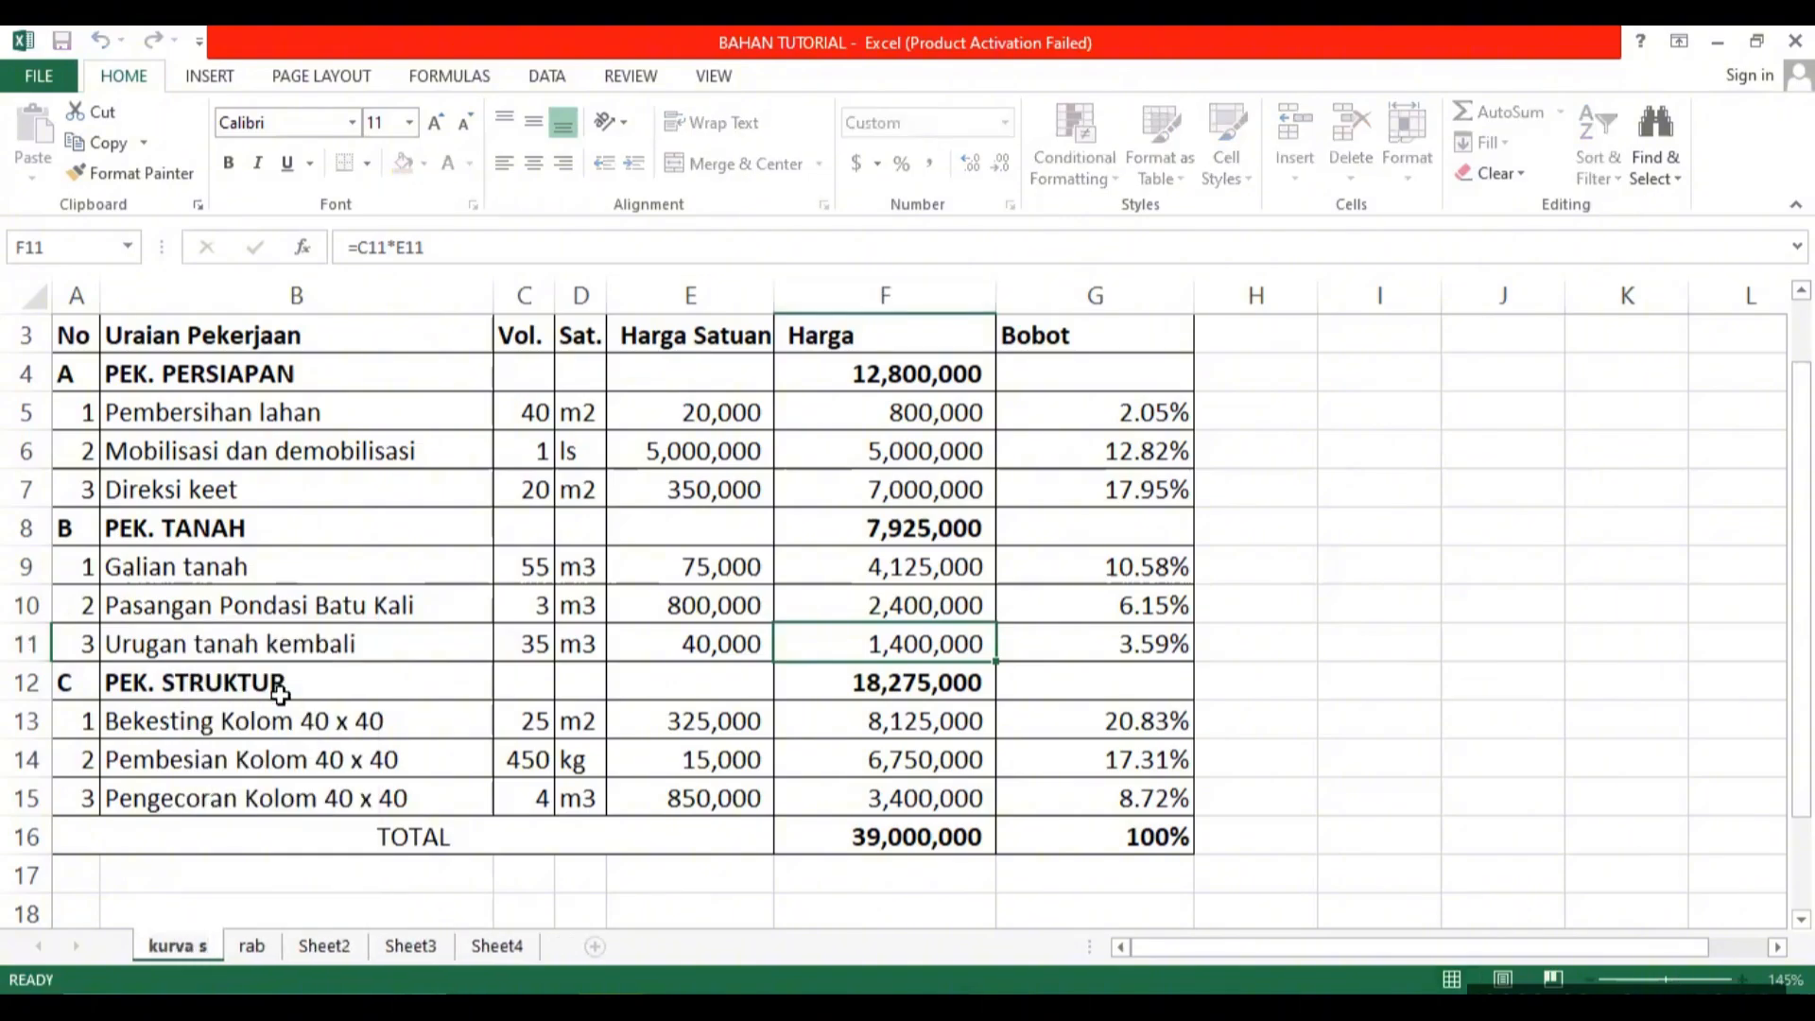
pyautogui.click(661, 598)
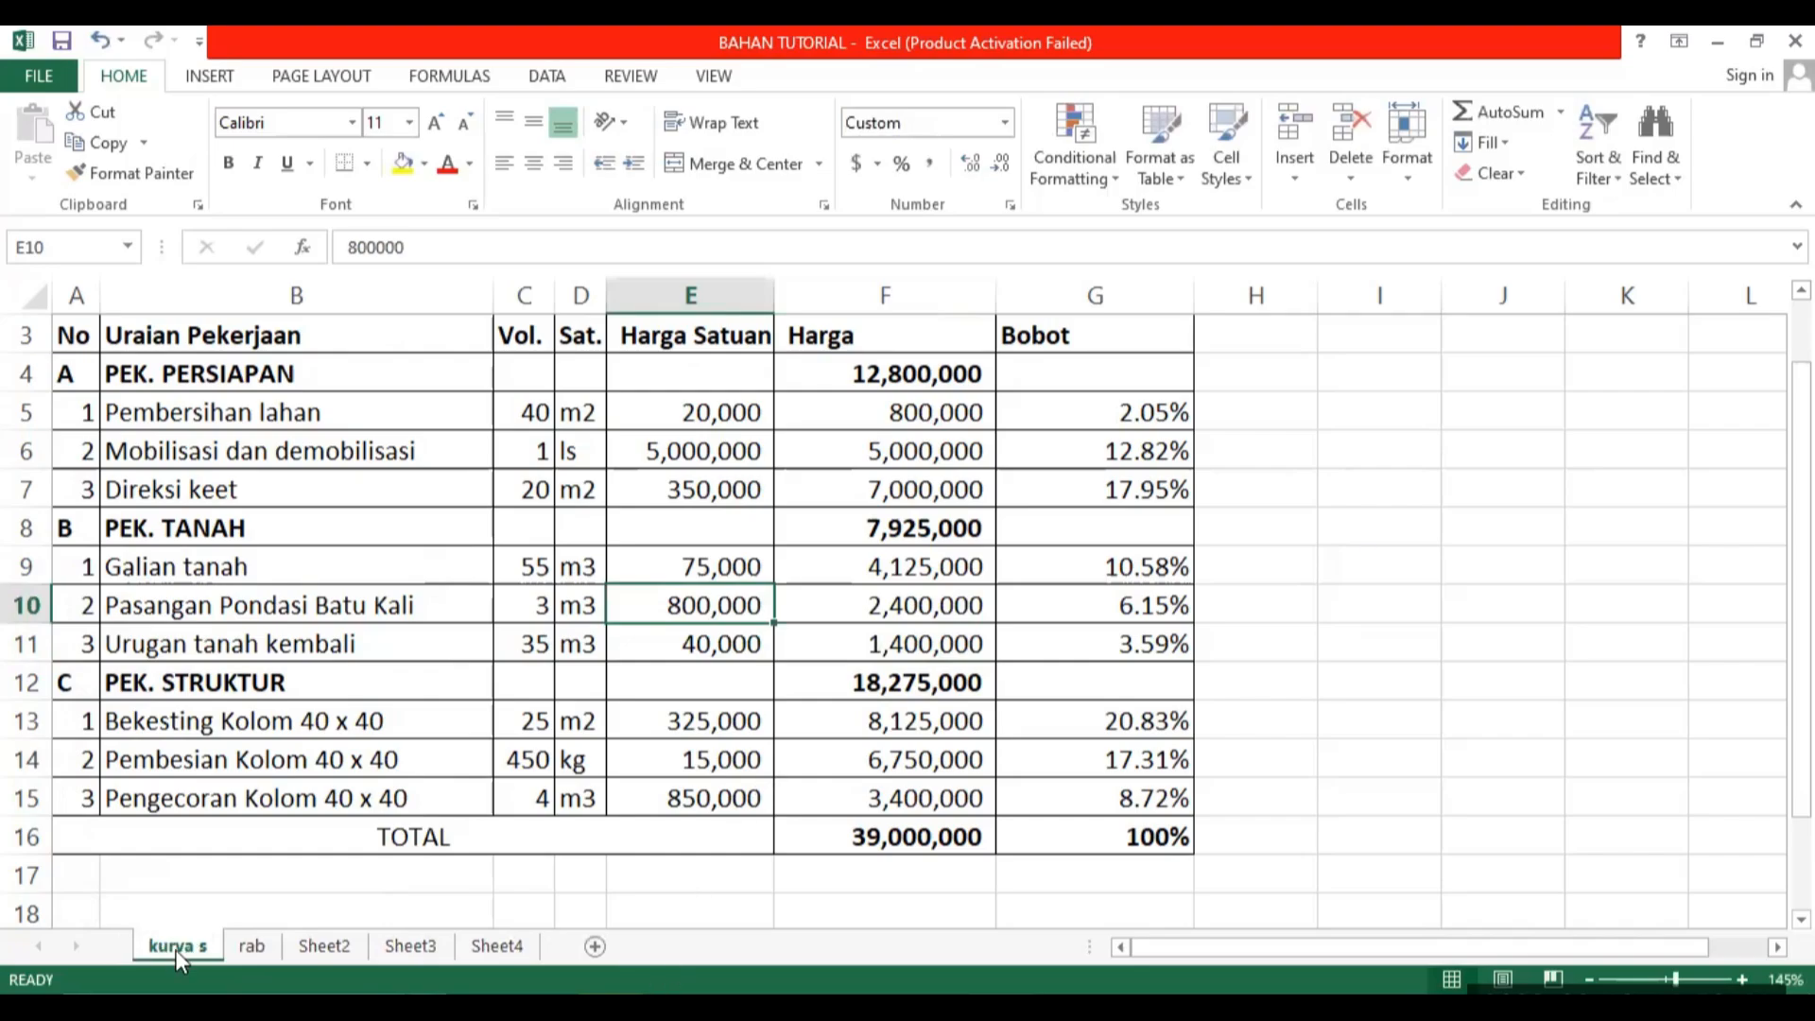
pyautogui.moveTo(175, 950); pyautogui.dragTo(311, 949)
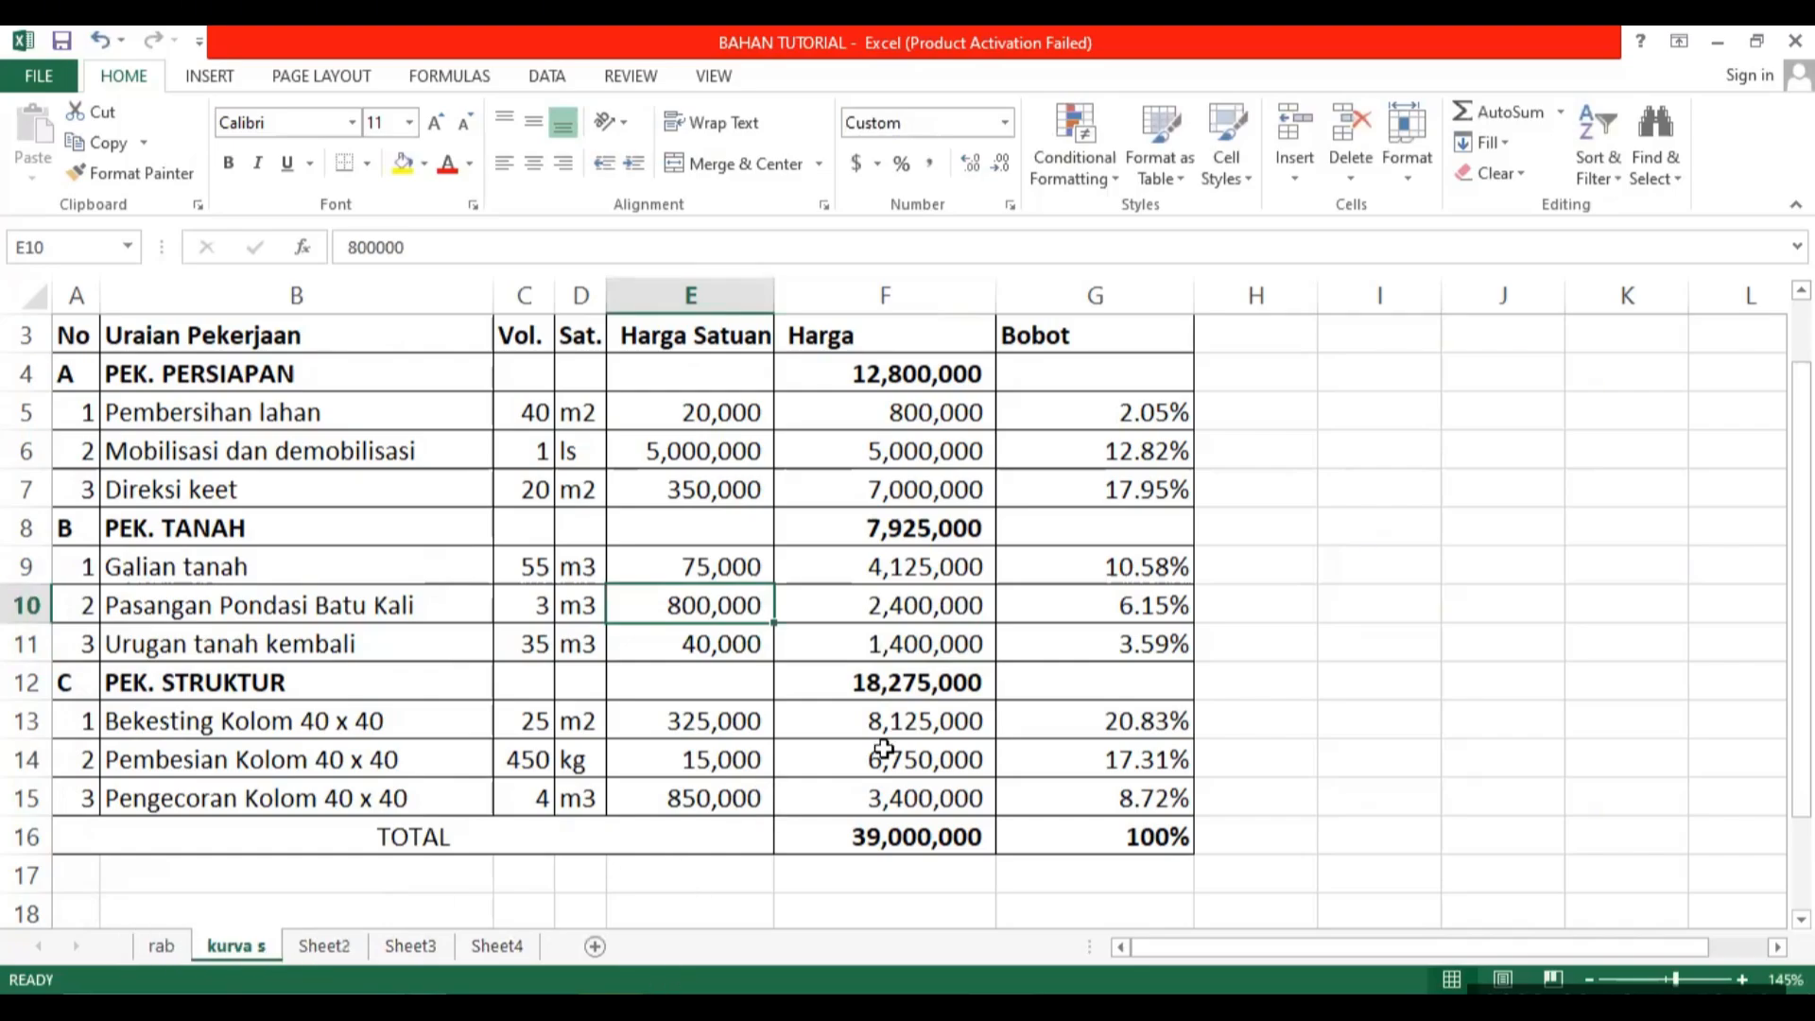
# Hide columns C through F on the kurva s sheet and narrow the Bobot column G slightly.
pyautogui.scroll(1, 1181, 639)
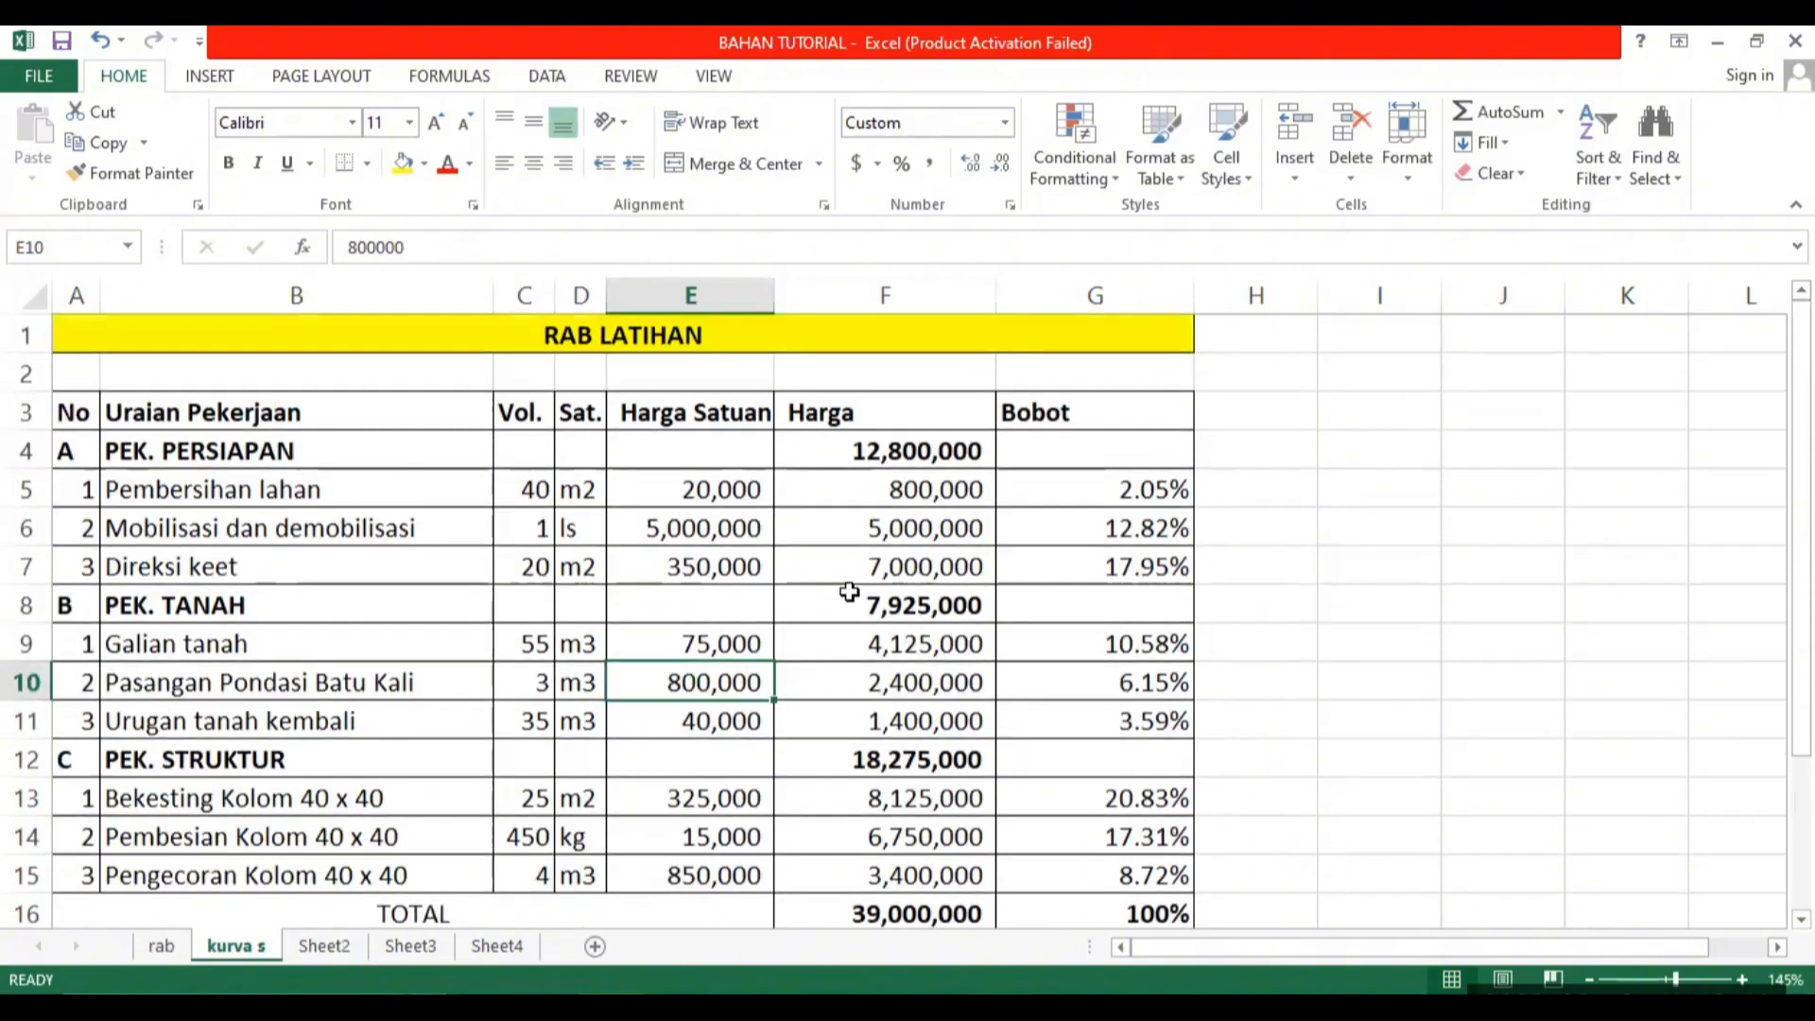
pyautogui.click(515, 412)
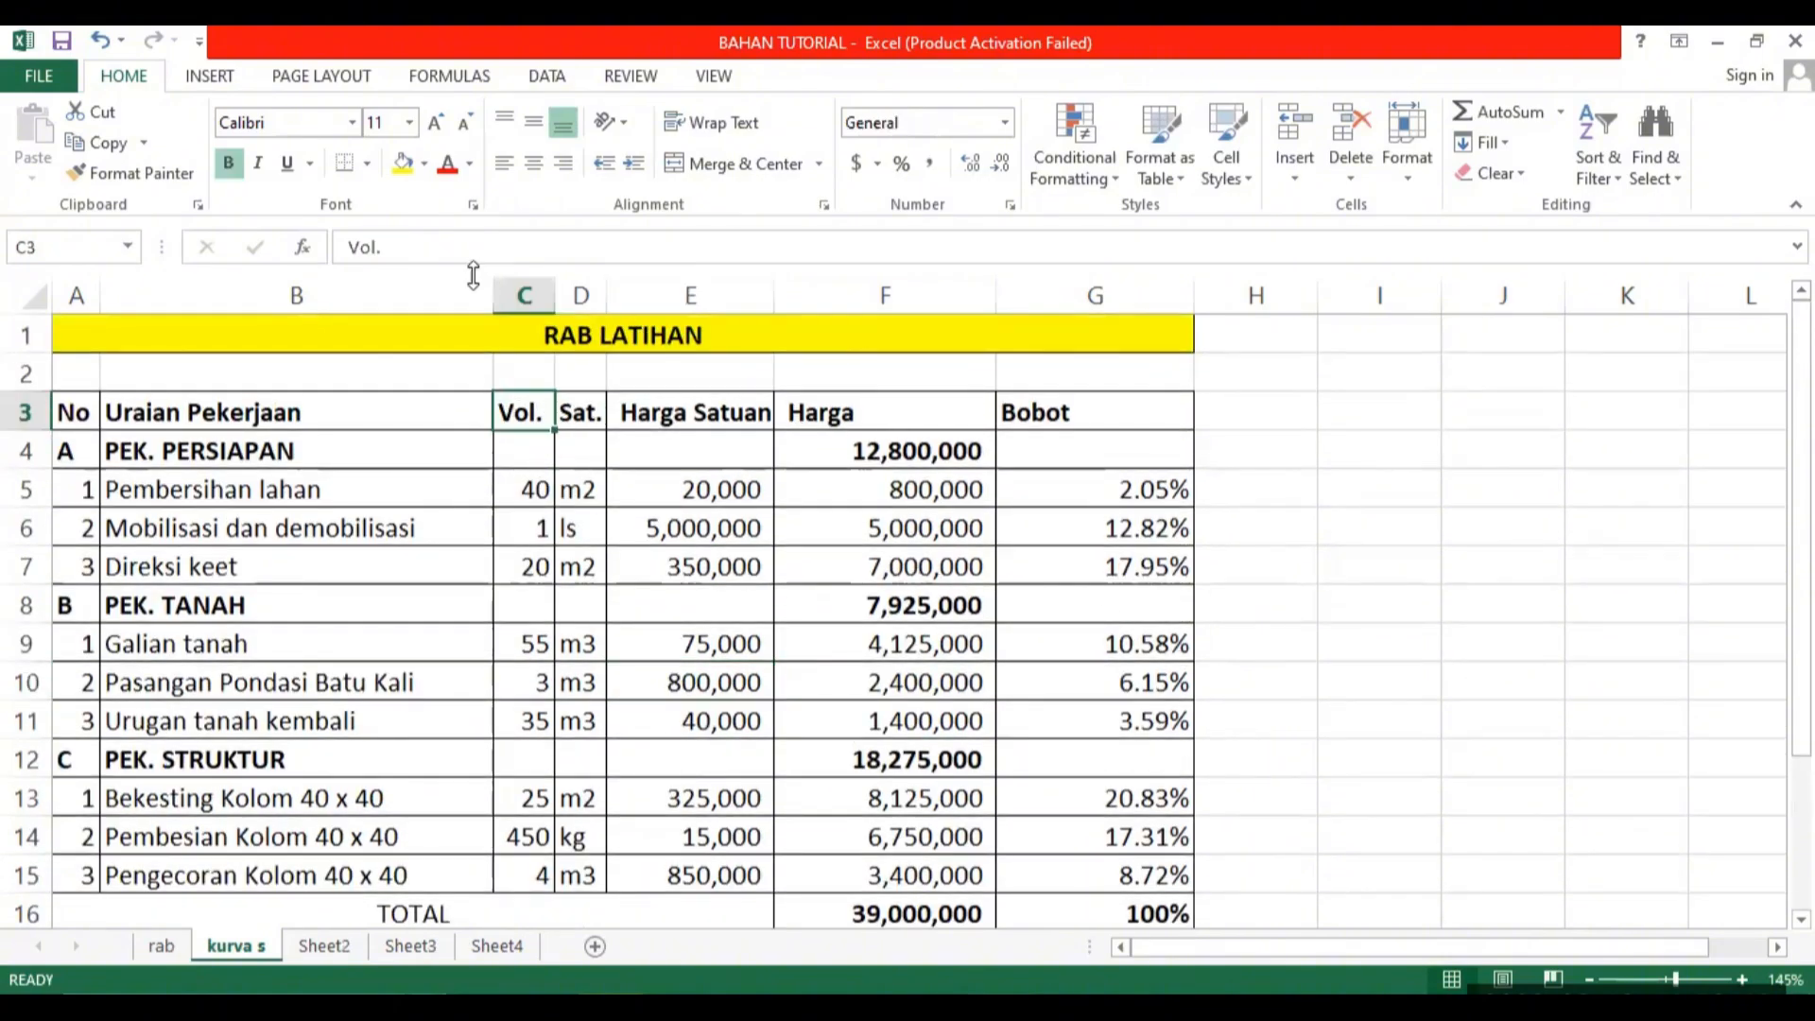
pyautogui.moveTo(524, 295); pyautogui.dragTo(885, 295)
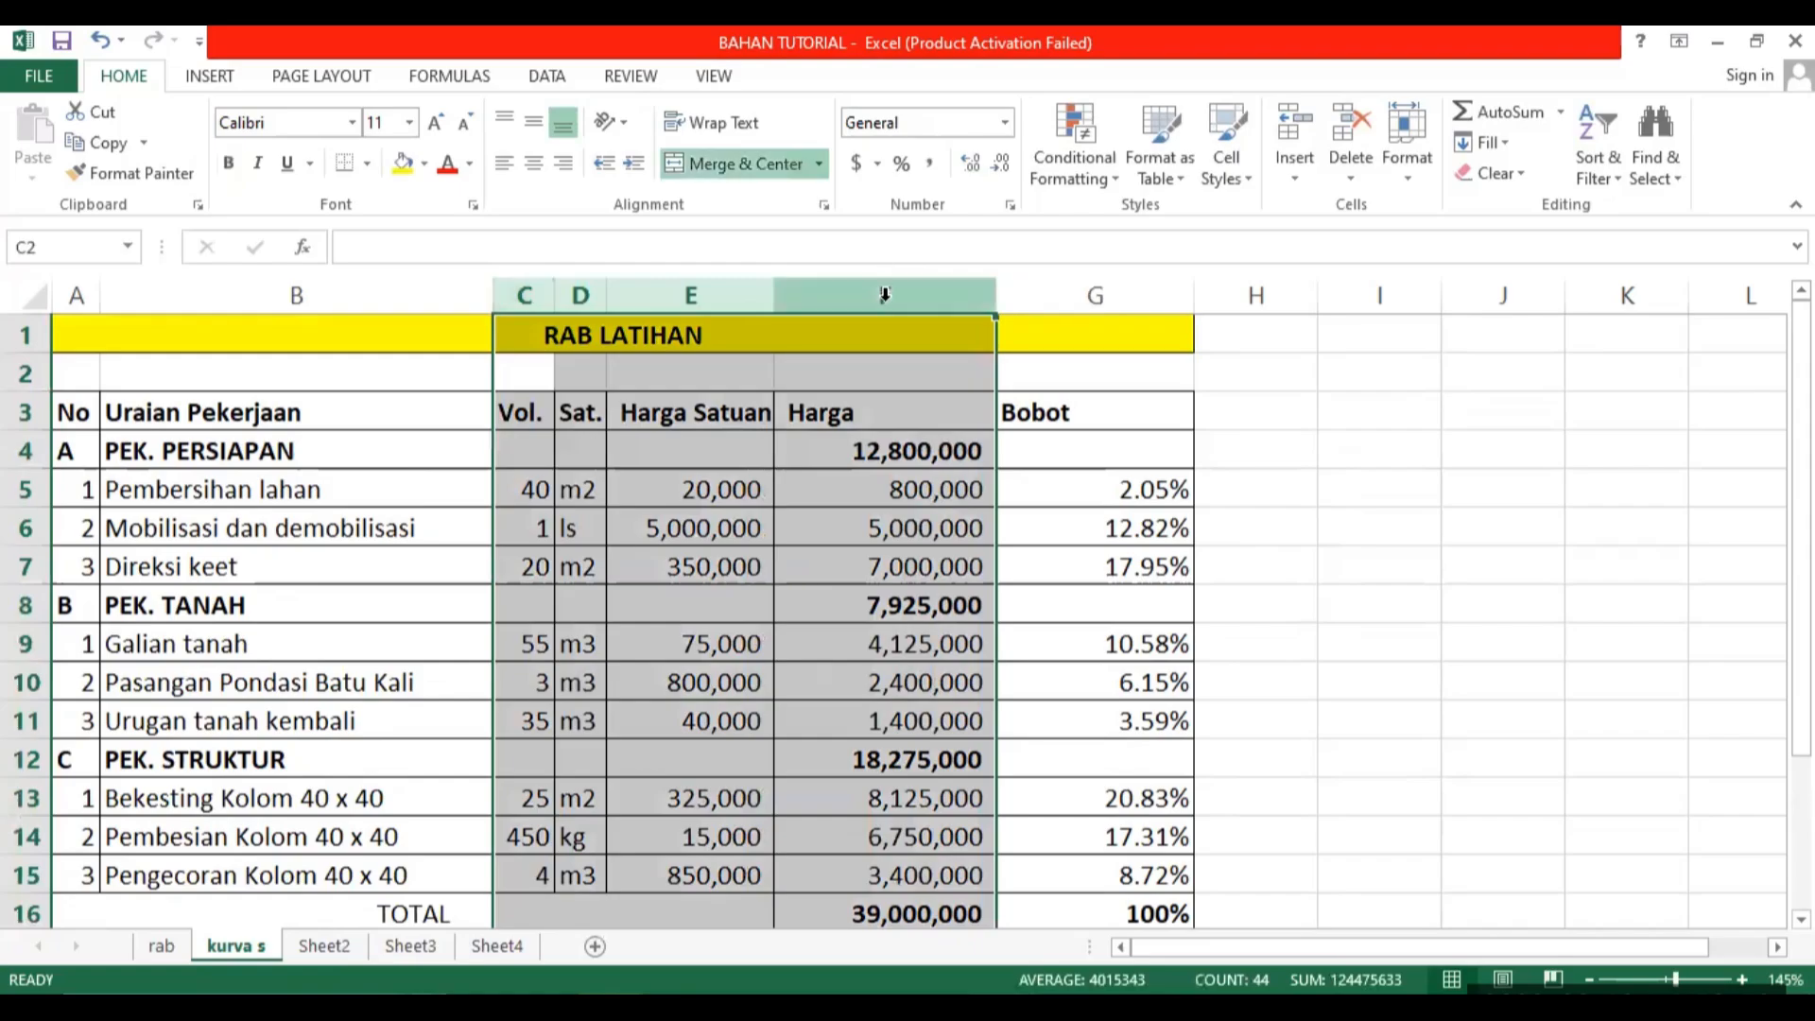
pyautogui.rightClick(864, 293)
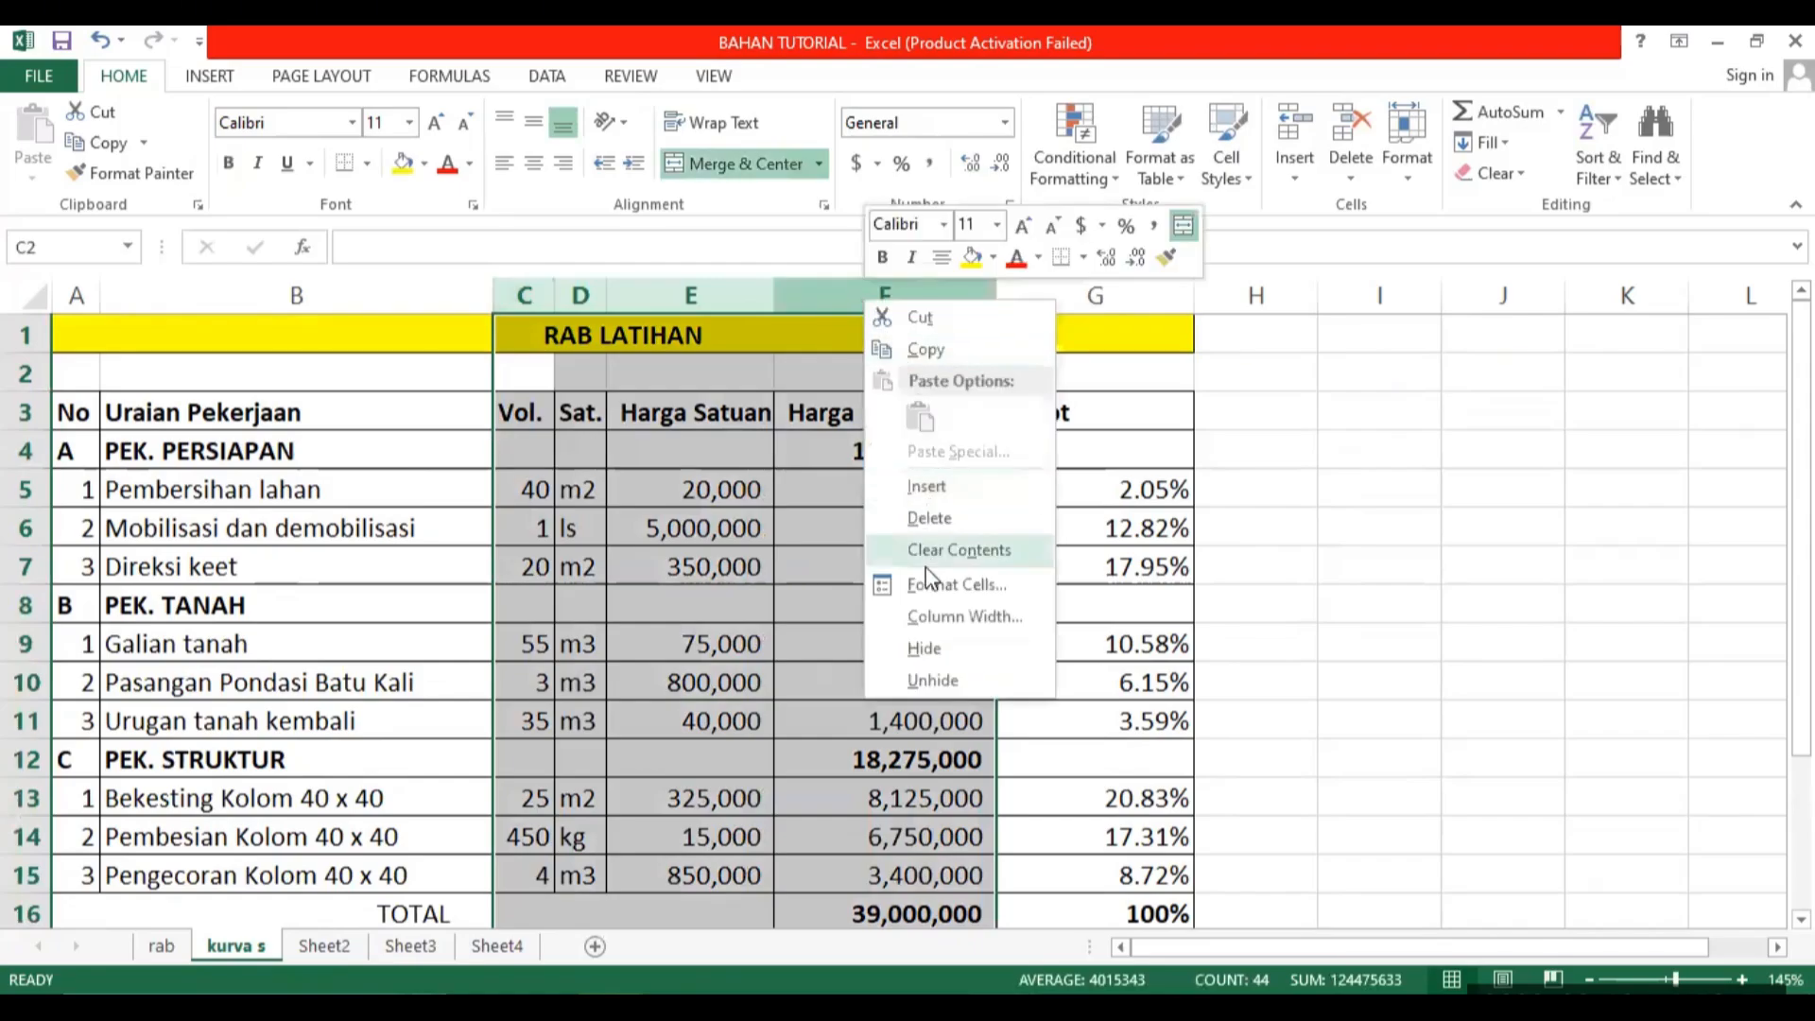
pyautogui.click(922, 652)
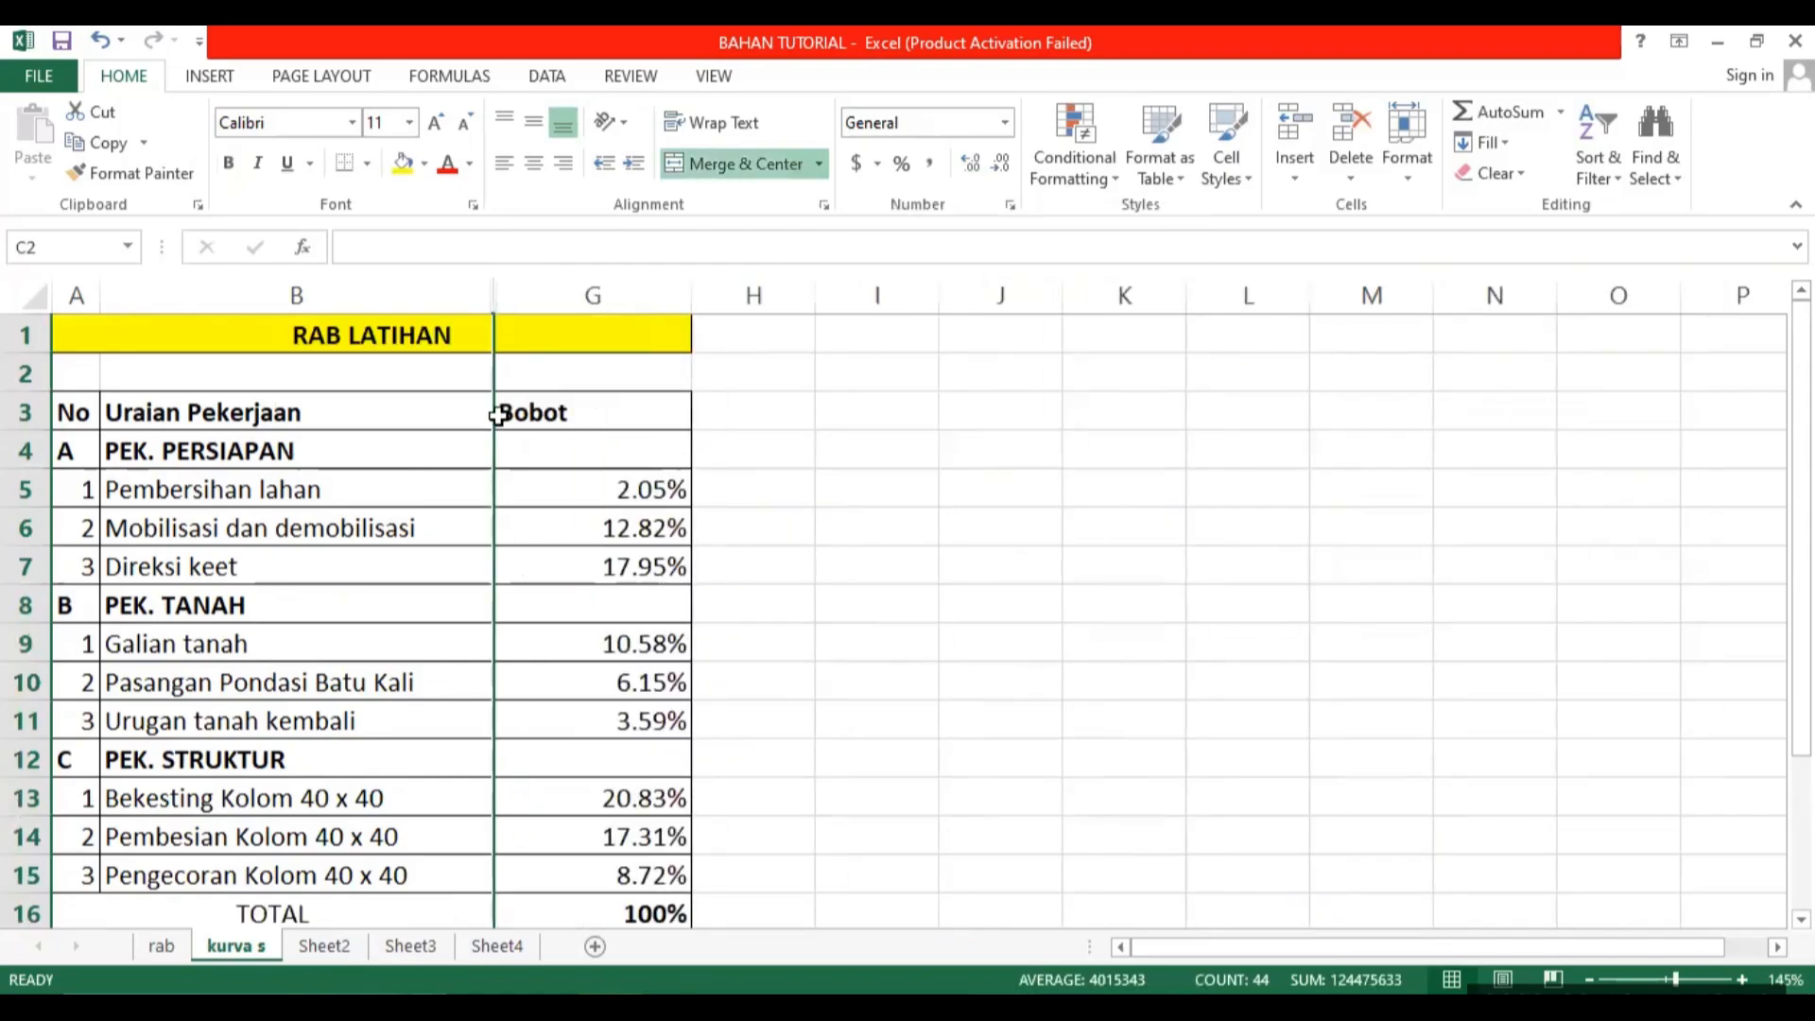
pyautogui.click(573, 456)
pyautogui.moveTo(691, 294); pyautogui.dragTo(648, 294)
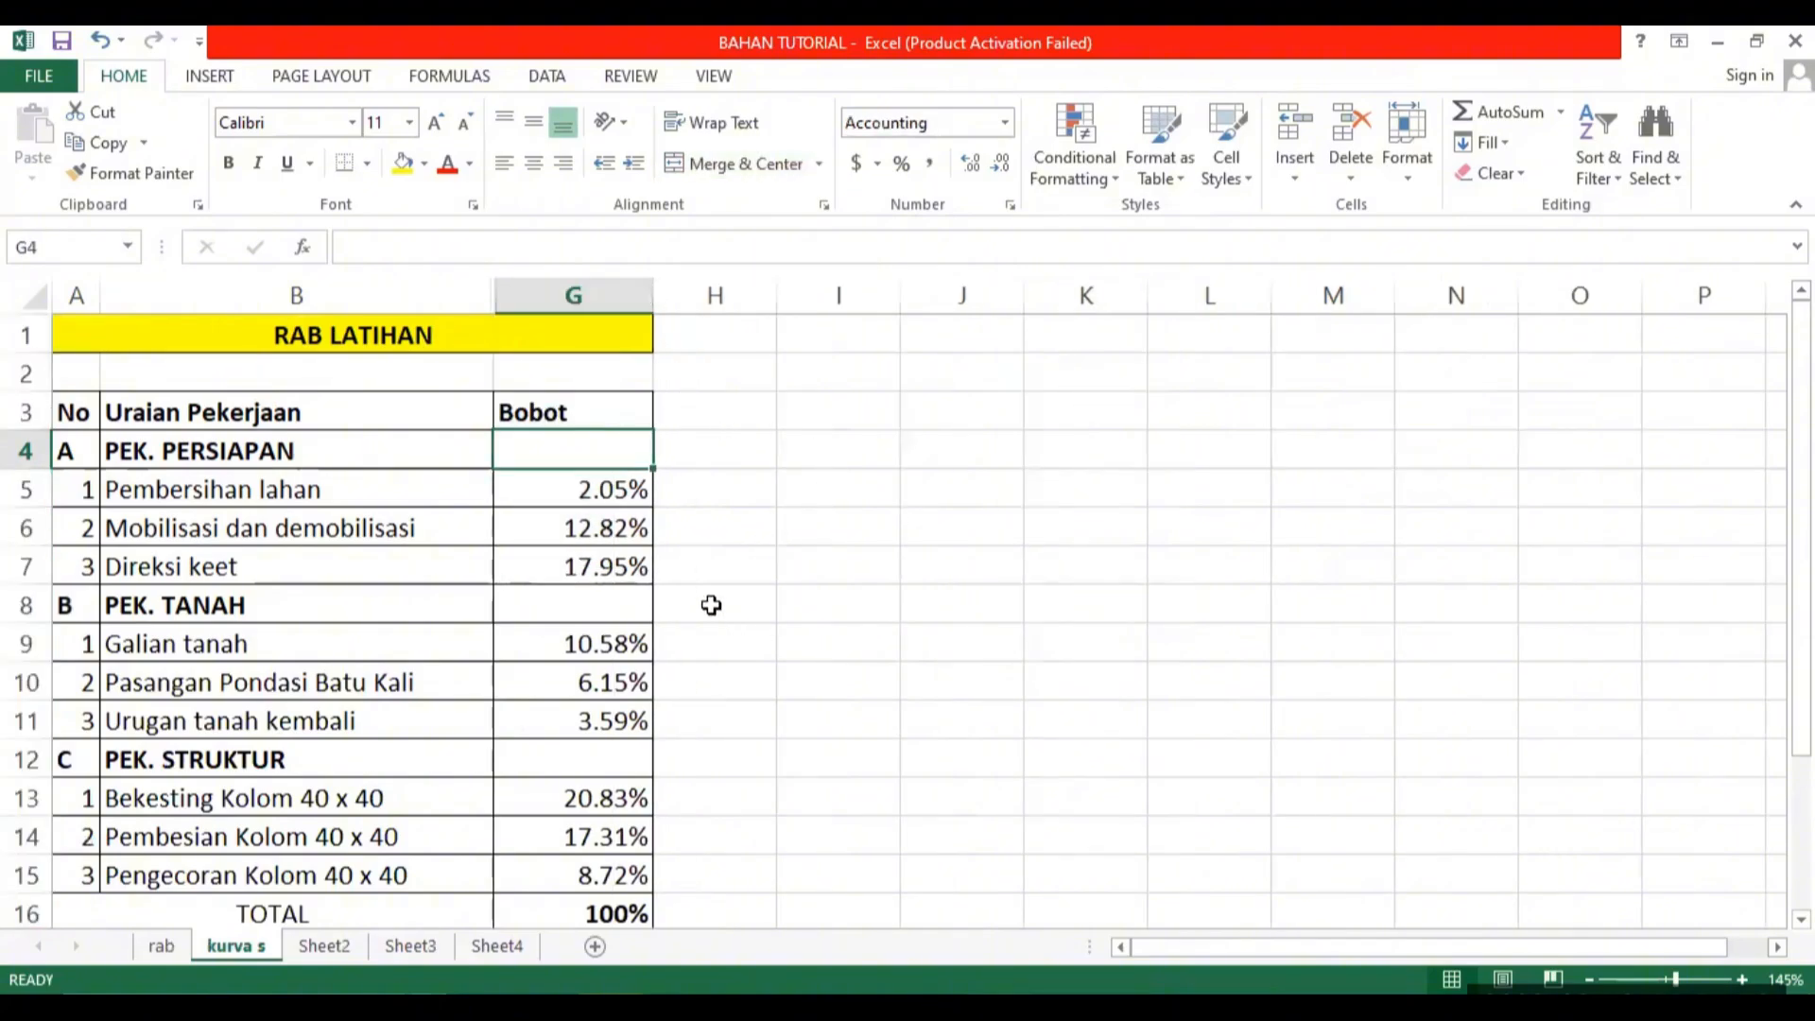
pyautogui.click(588, 490)
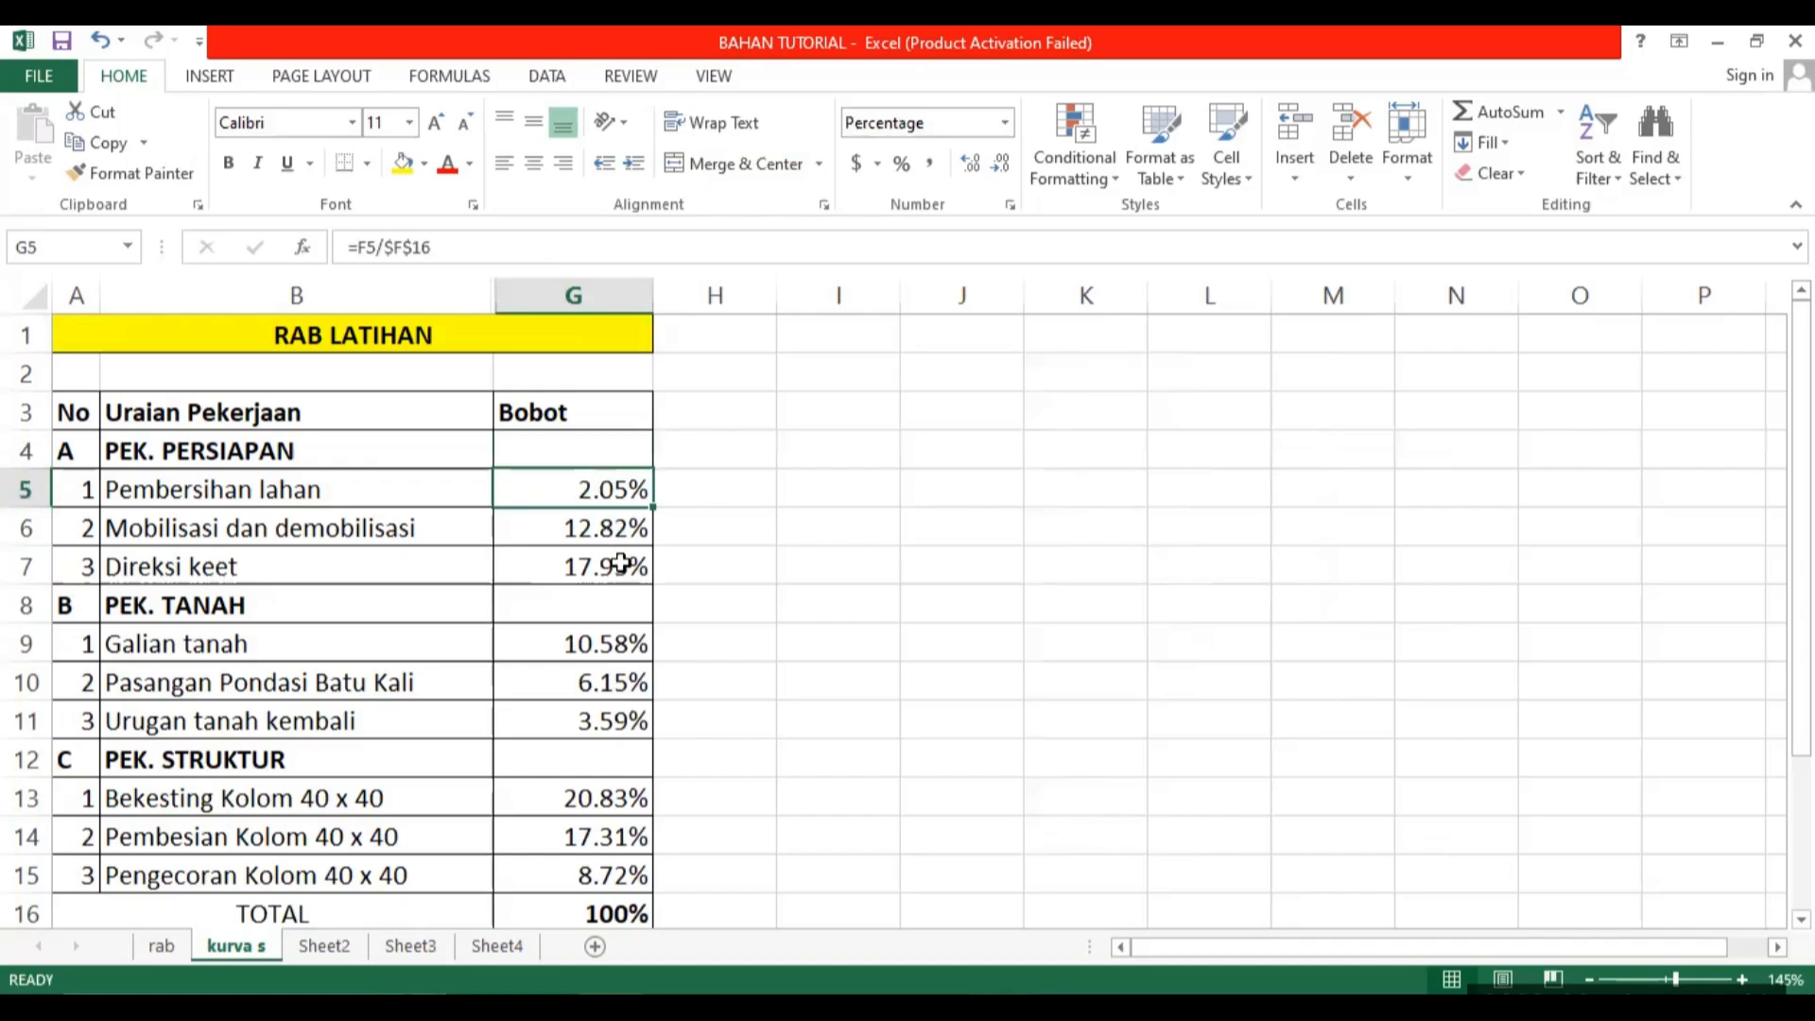
pyautogui.click(596, 525)
pyautogui.click(700, 402)
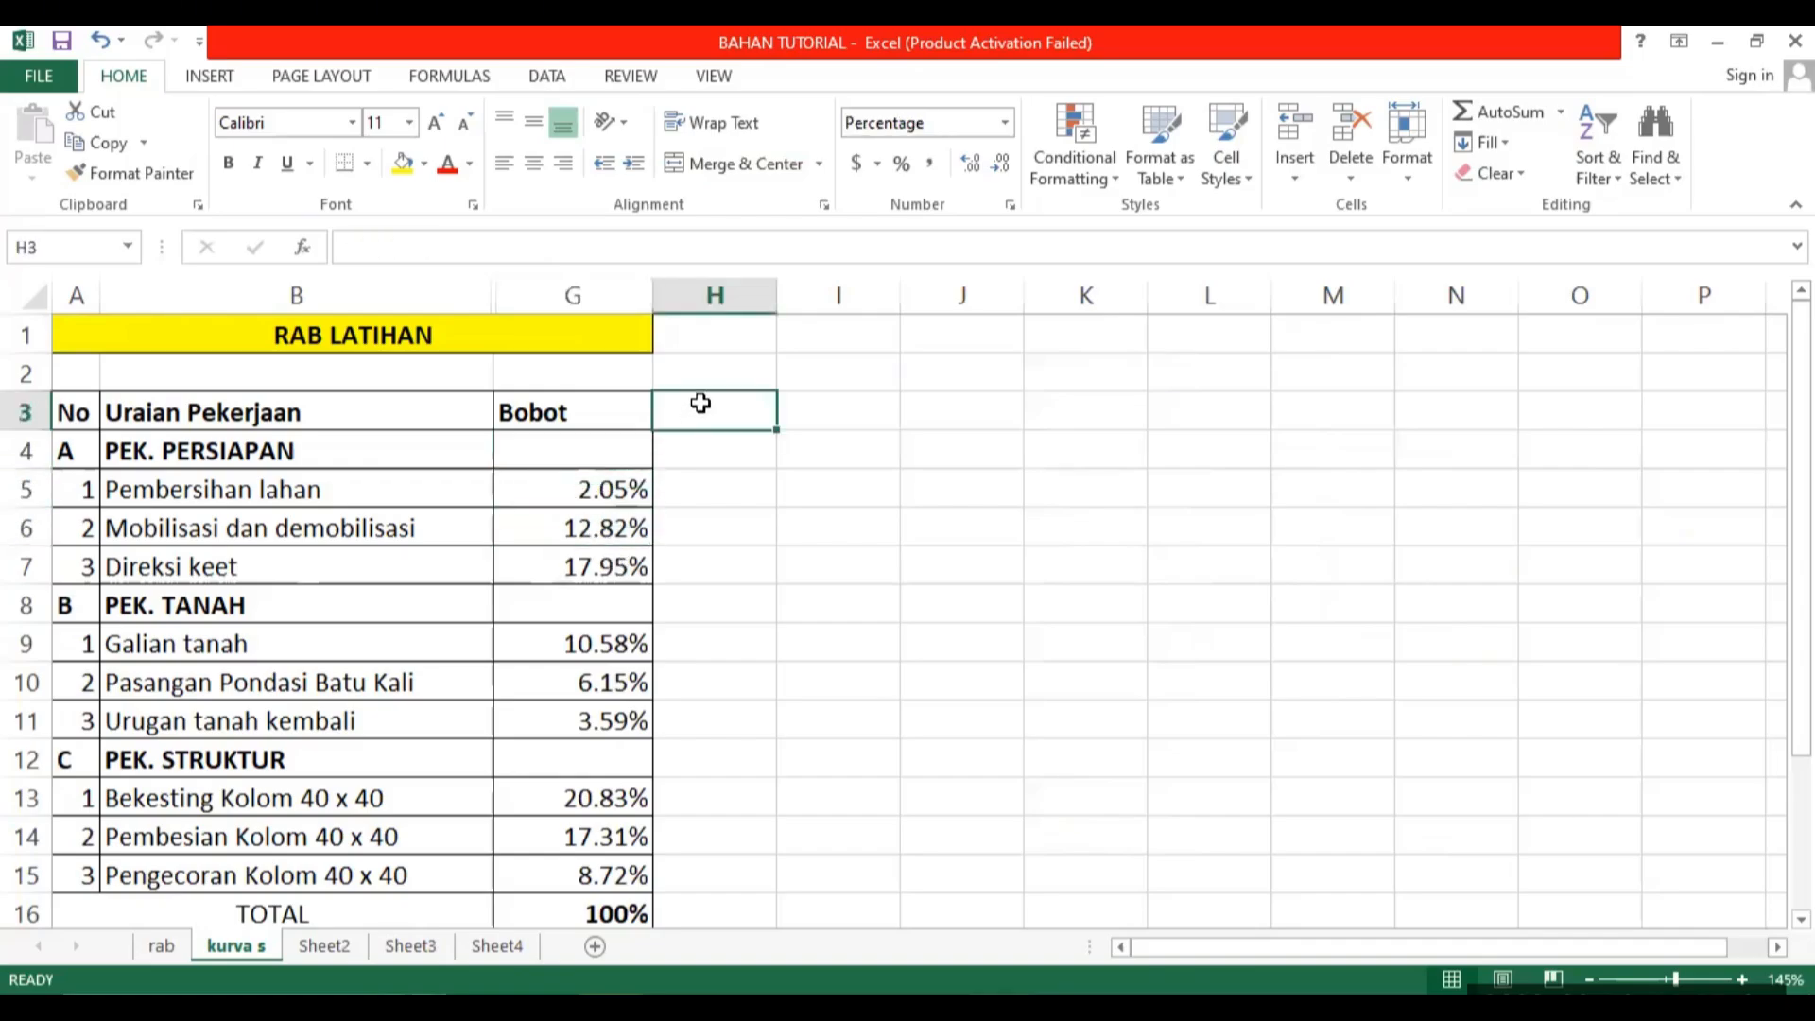
pyautogui.keyDown('shift'); pyautogui.click(1053, 383); pyautogui.keyUp('shift')
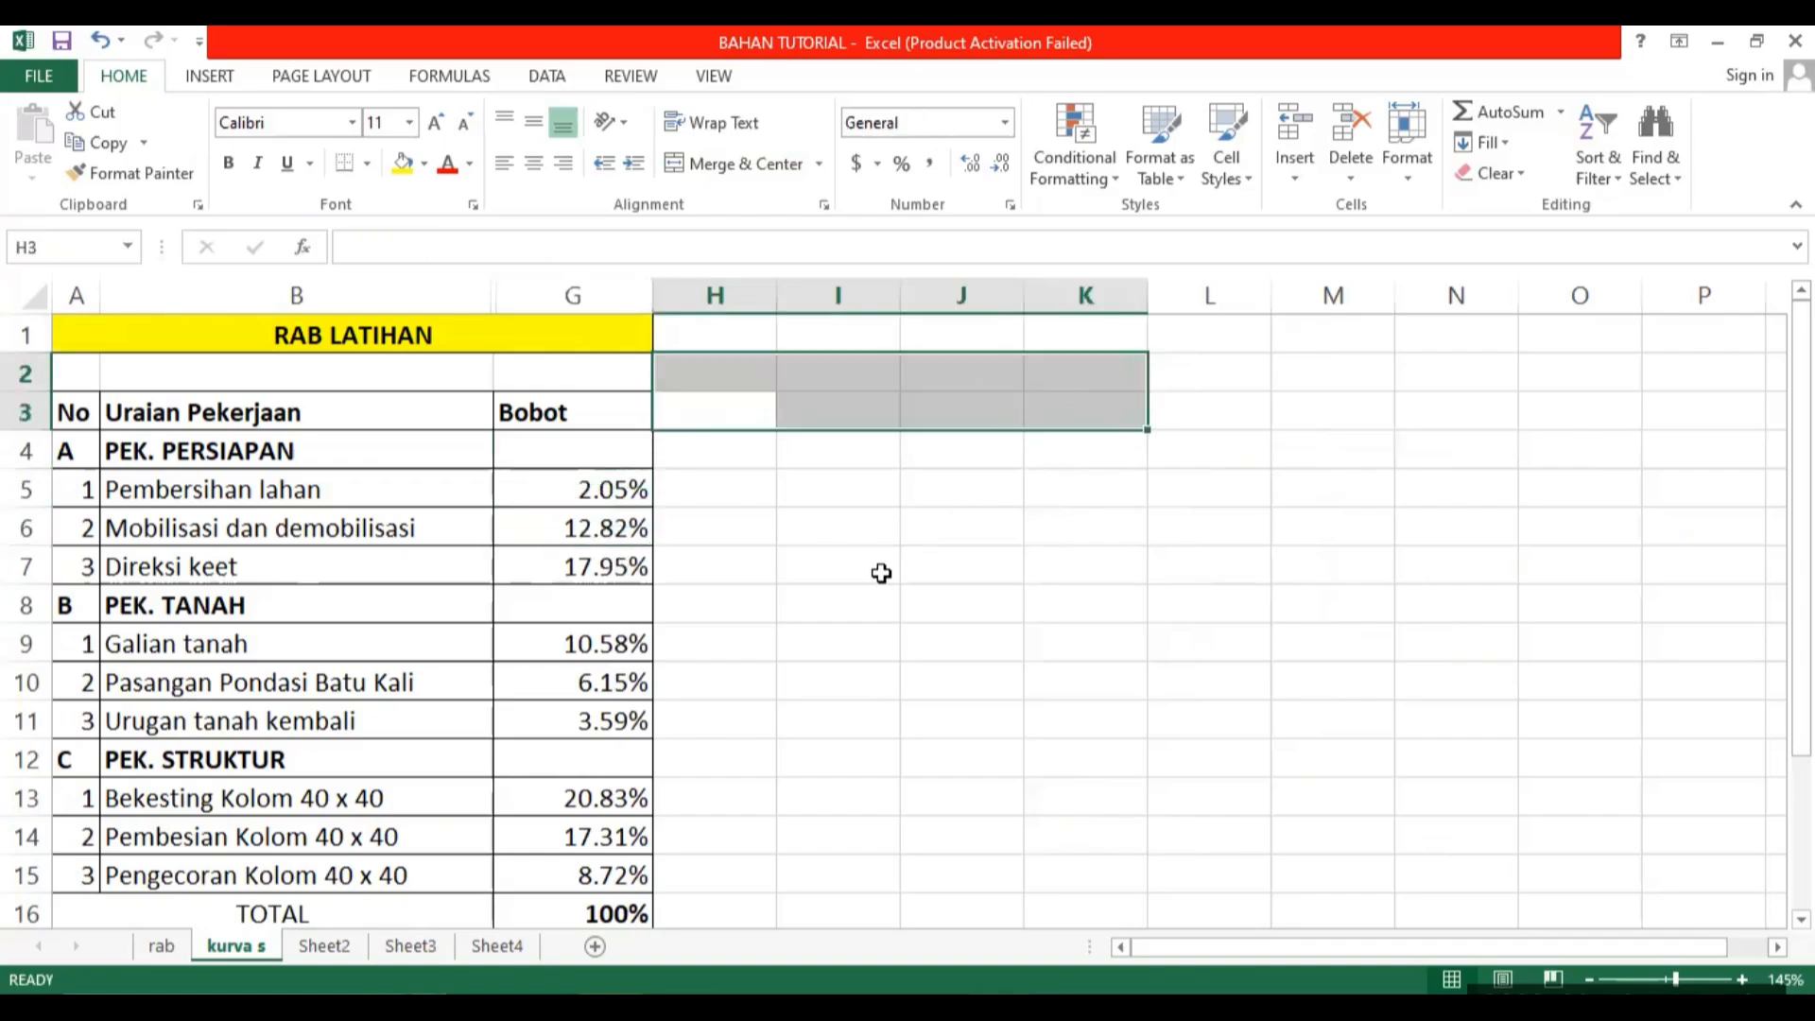
pyautogui.click(851, 531)
# Enter 1, 2 and 3 in H3:J3 beside the Bobot header, and clear the 3 from J3 again.
pyautogui.click(716, 405)
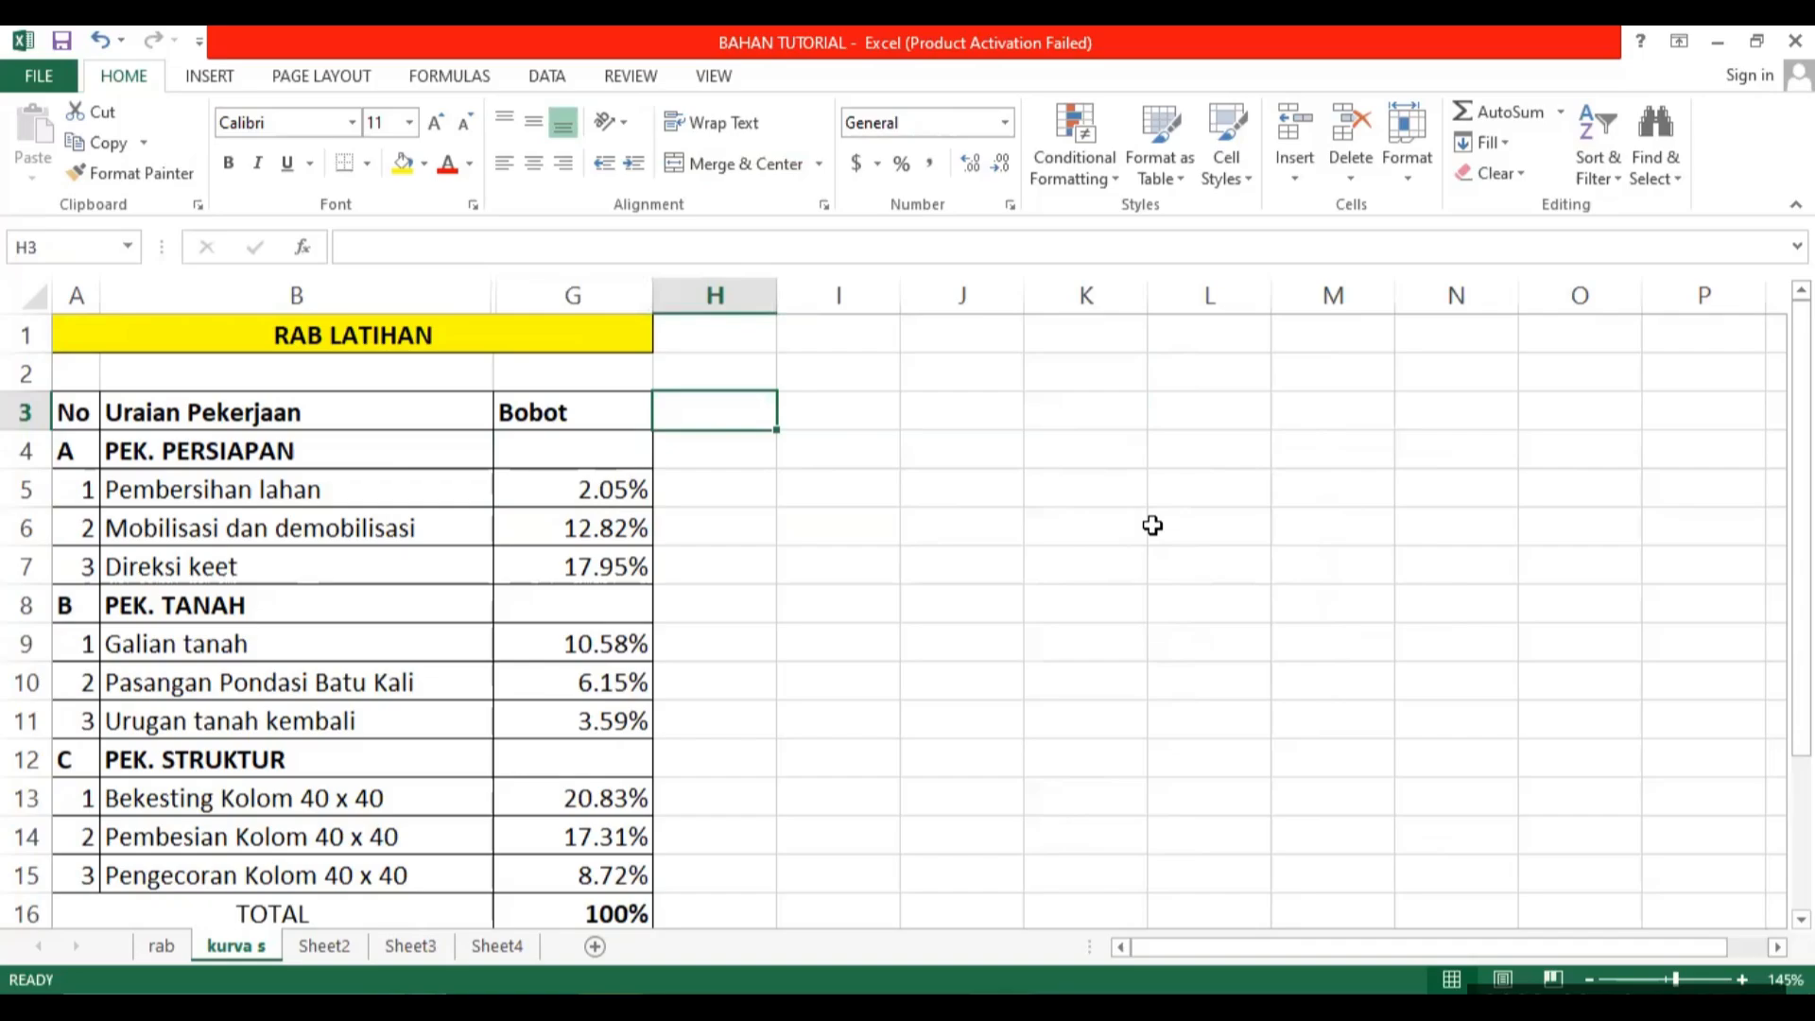
pyautogui.write('1')
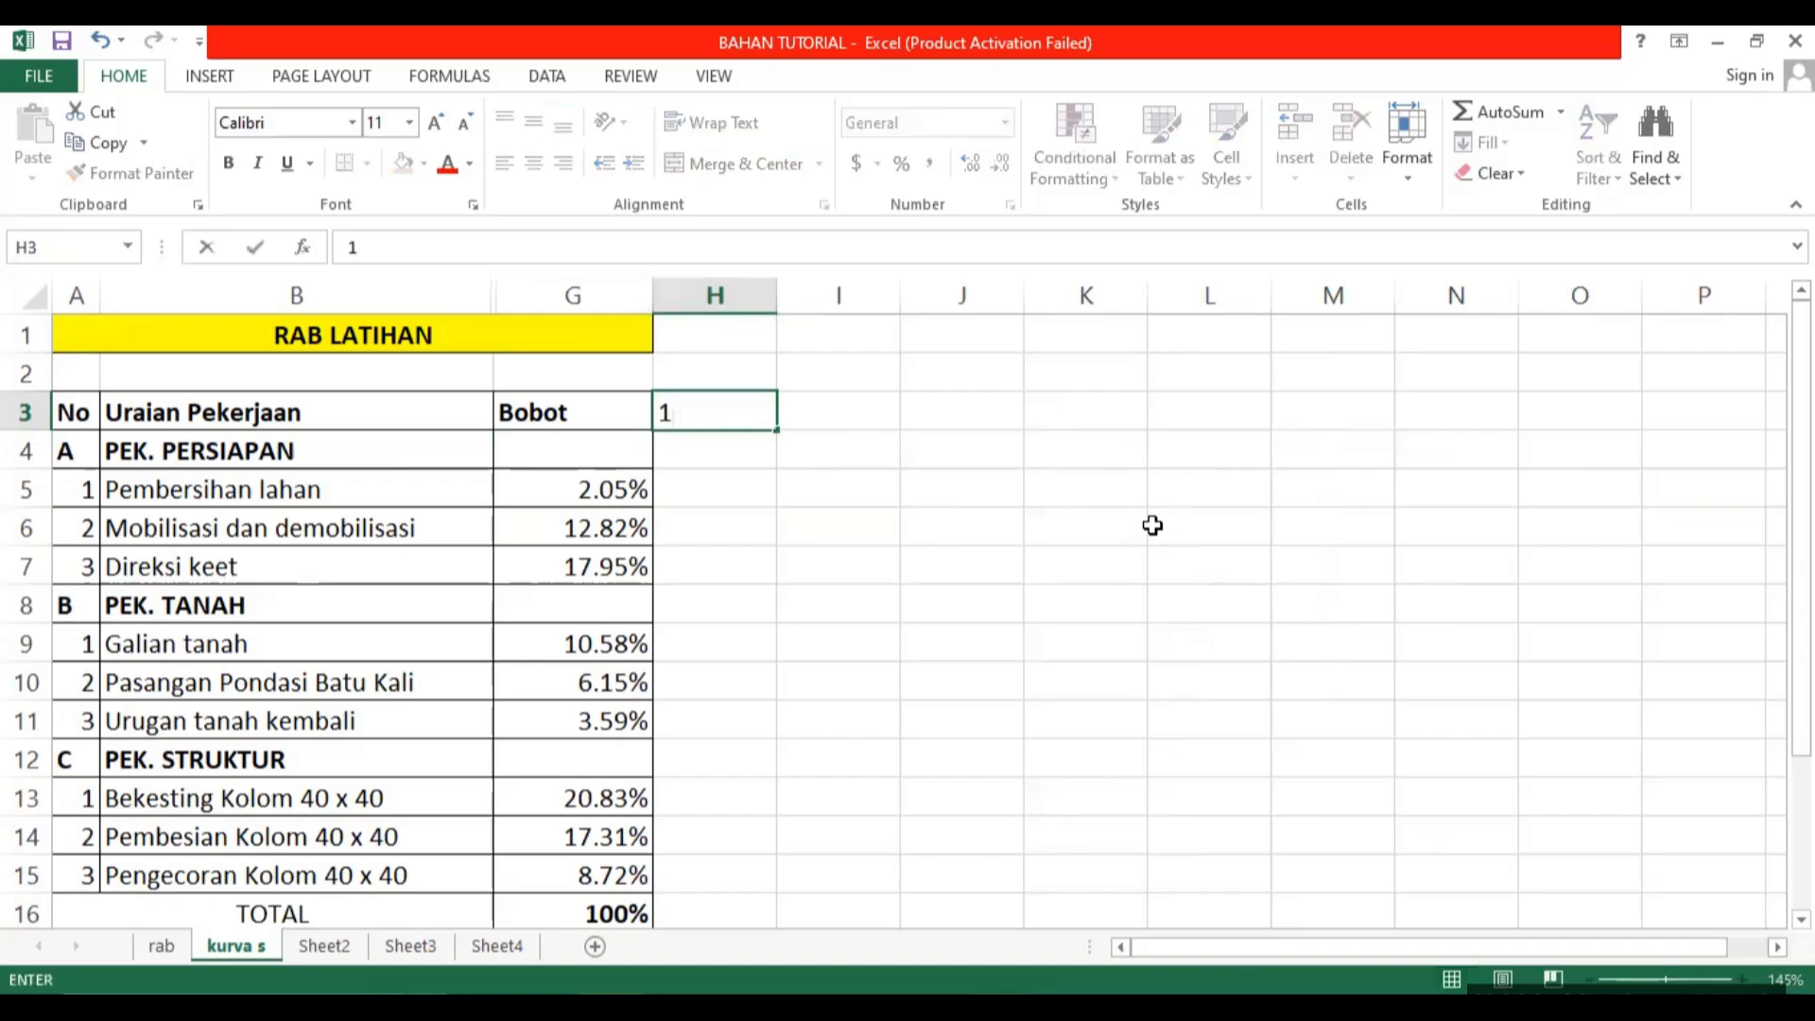
pyautogui.press('Tab')
pyautogui.write('2')
pyautogui.press('Tab')
pyautogui.write('3')
pyautogui.press('Tab')
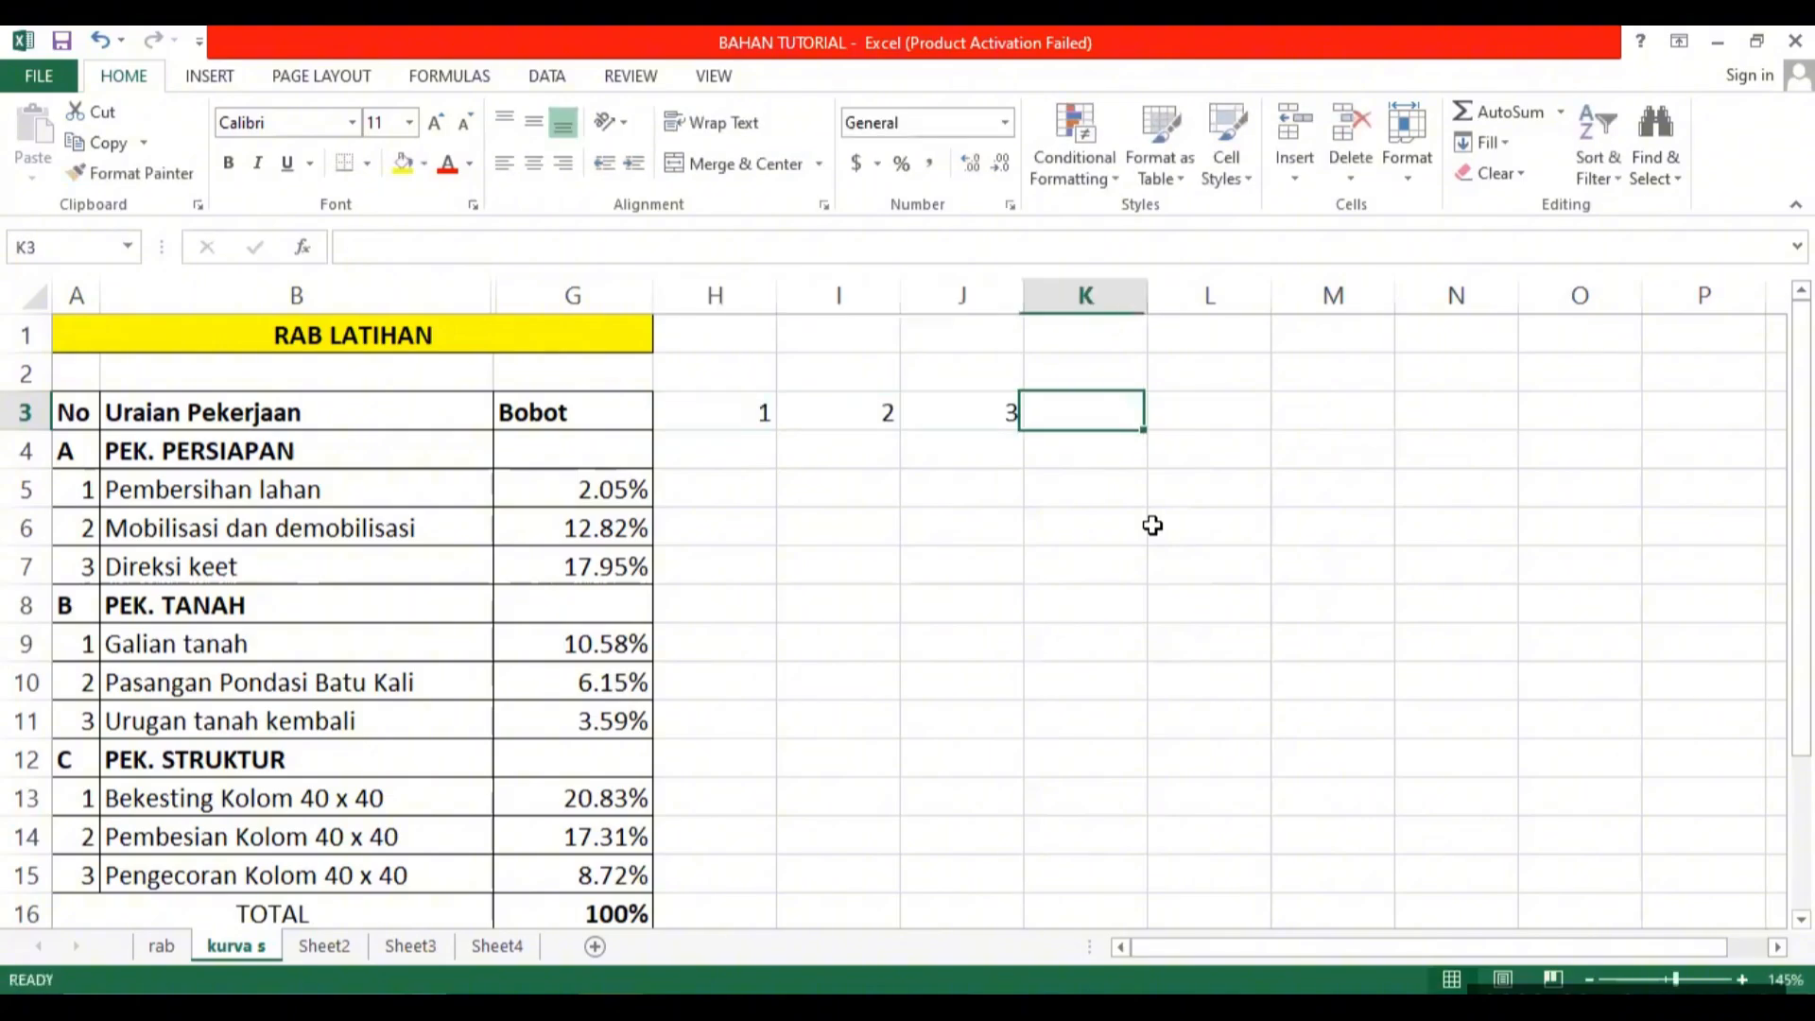
pyautogui.press('Left')
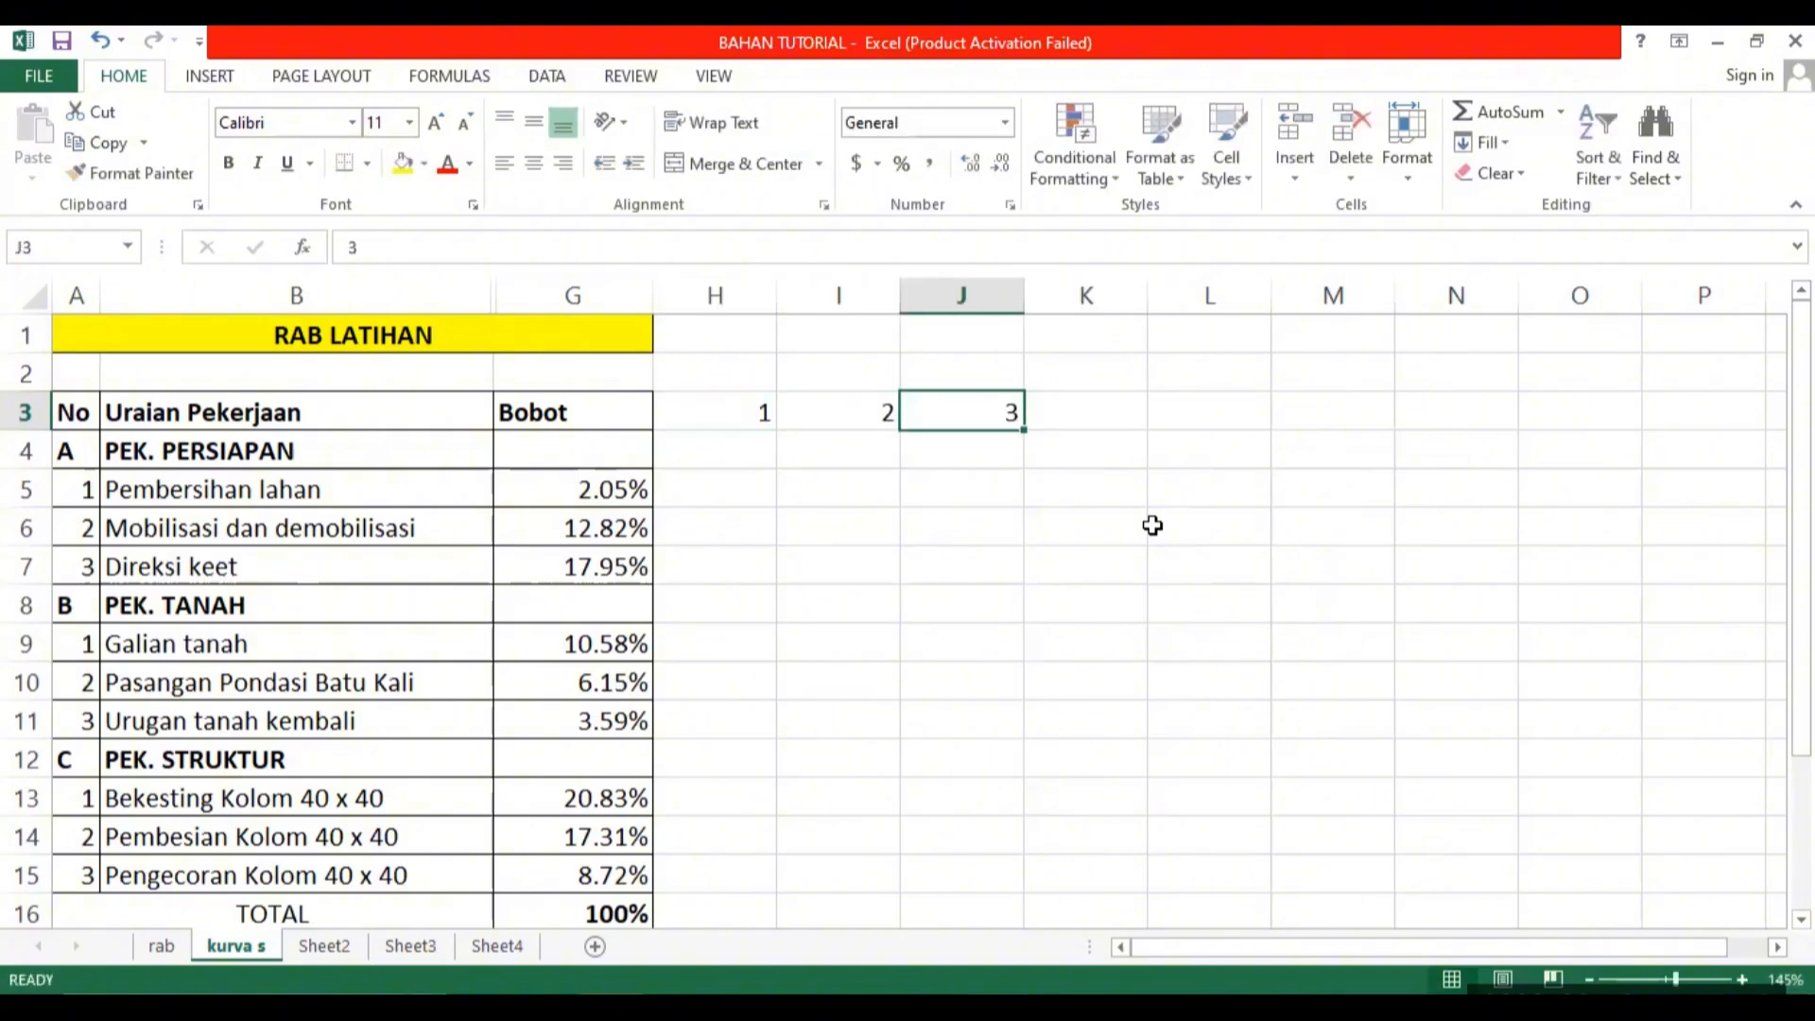
pyautogui.press('Delete')
pyautogui.click(1007, 604)
# Extend the number series from H3:I3 across to O3 so the header row runs from 1 to 8.
pyautogui.moveTo(737, 412); pyautogui.dragTo(844, 411)
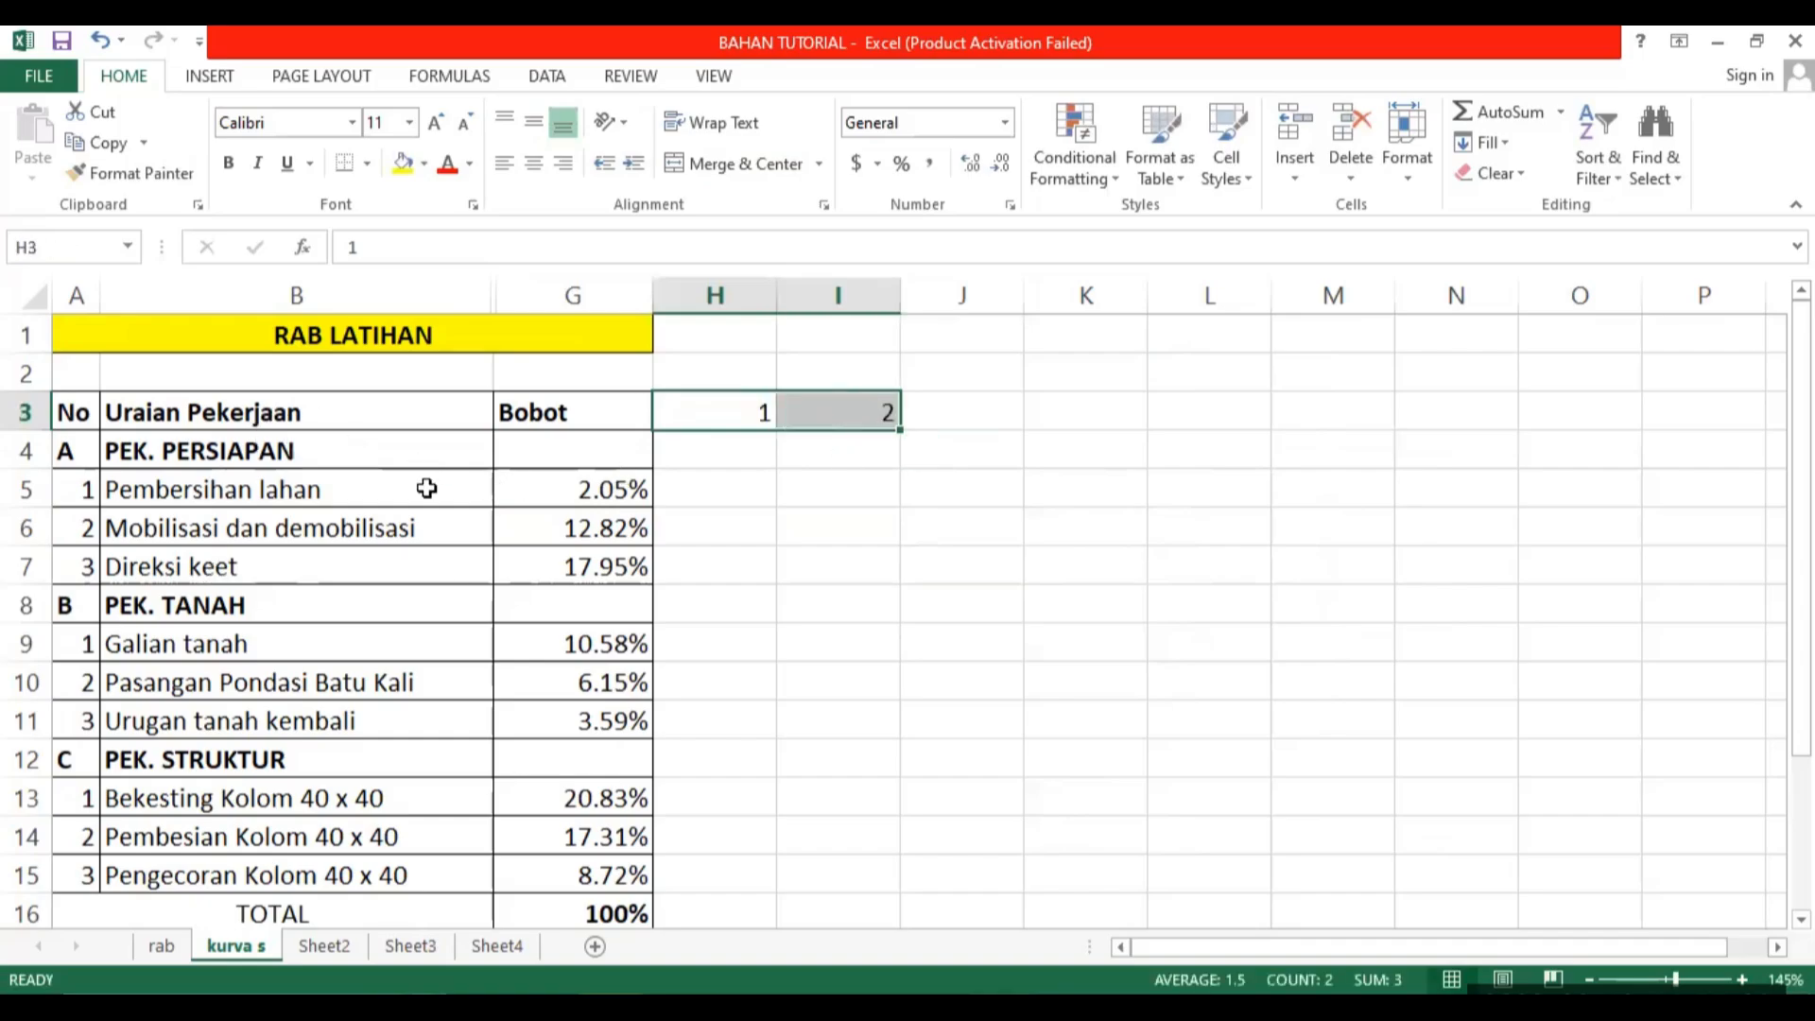
pyautogui.click(792, 533)
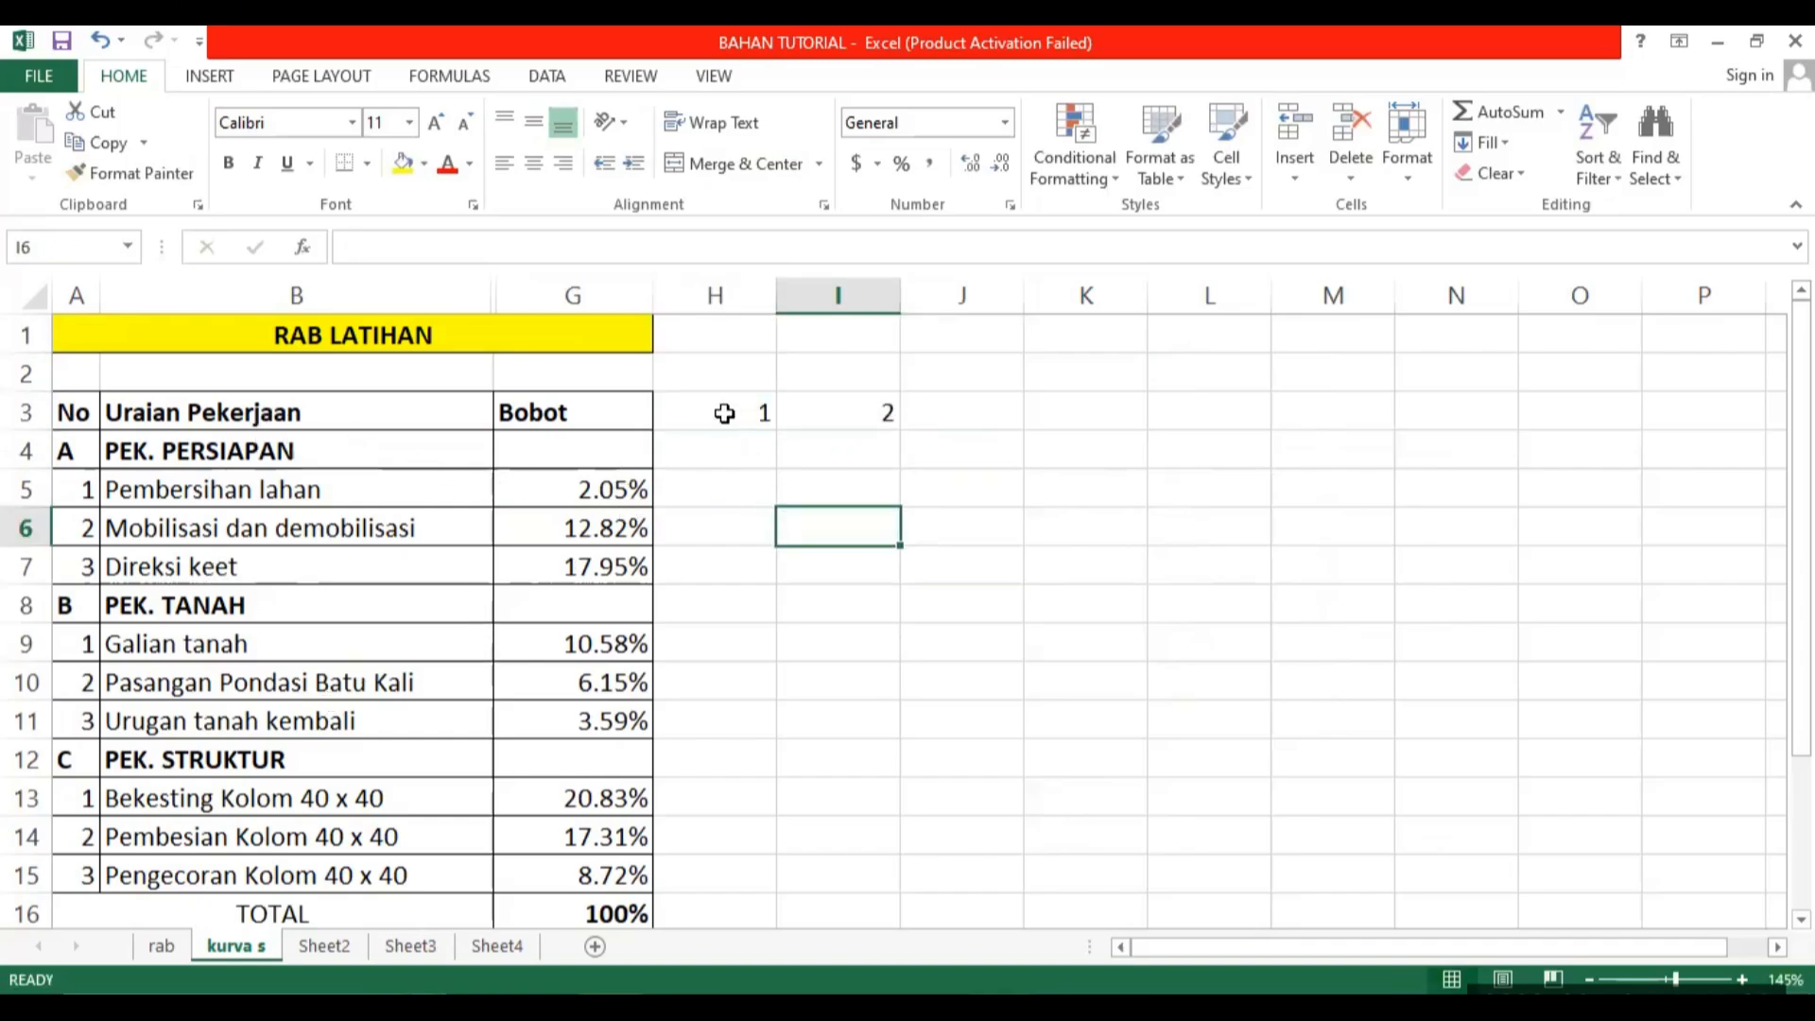
pyautogui.moveTo(724, 413); pyautogui.dragTo(1609, 429)
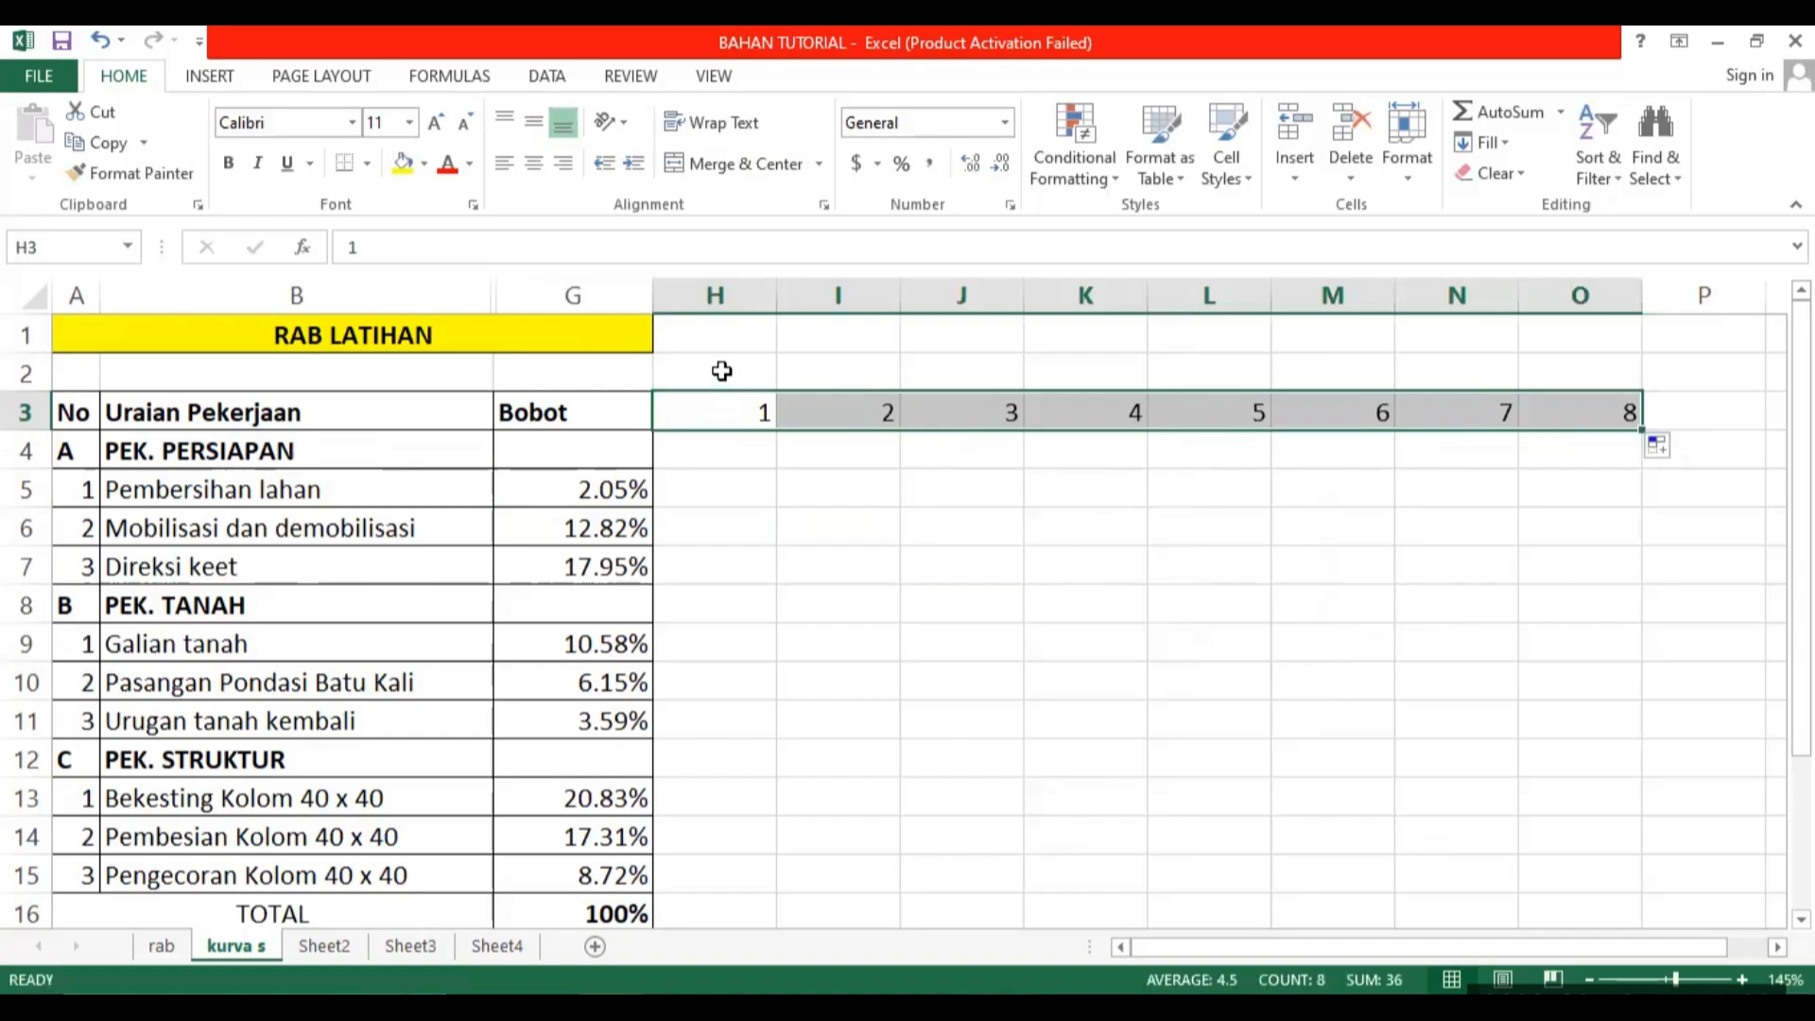
# Merge and center cells H2:O2 above the numbered columns.
pyautogui.moveTo(721, 372); pyautogui.dragTo(1577, 375)
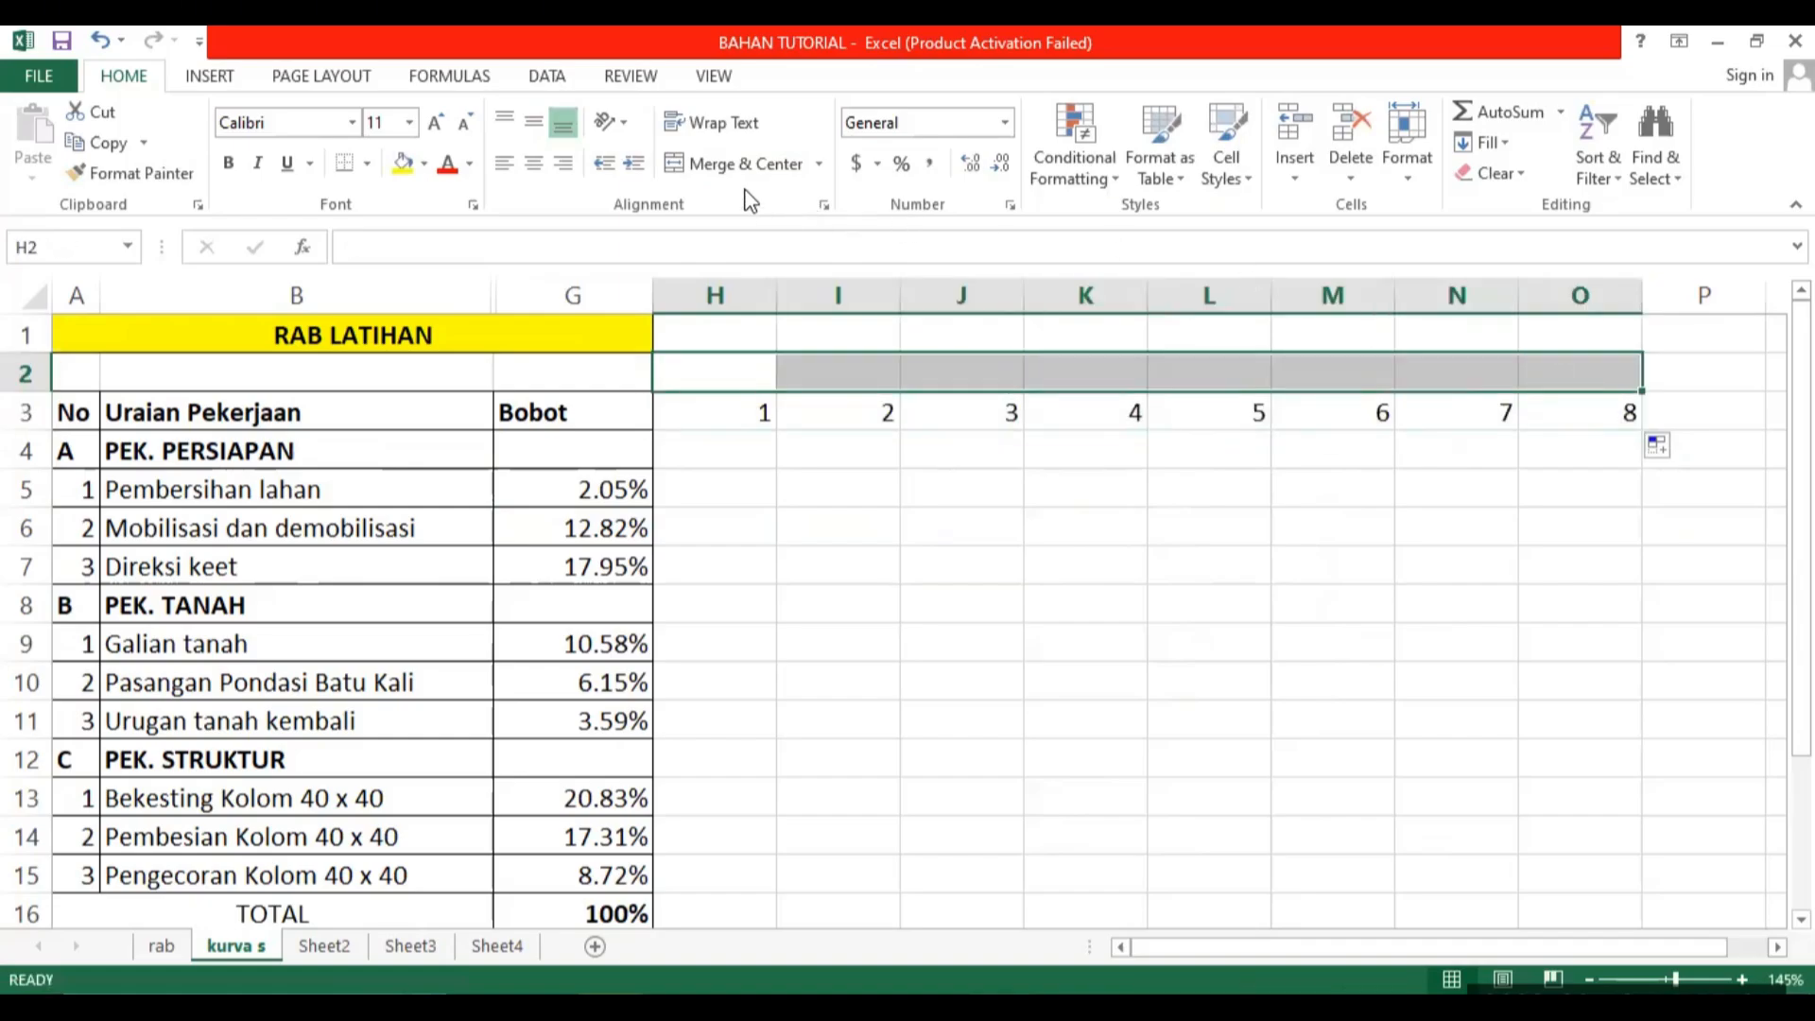
pyautogui.click(794, 164)
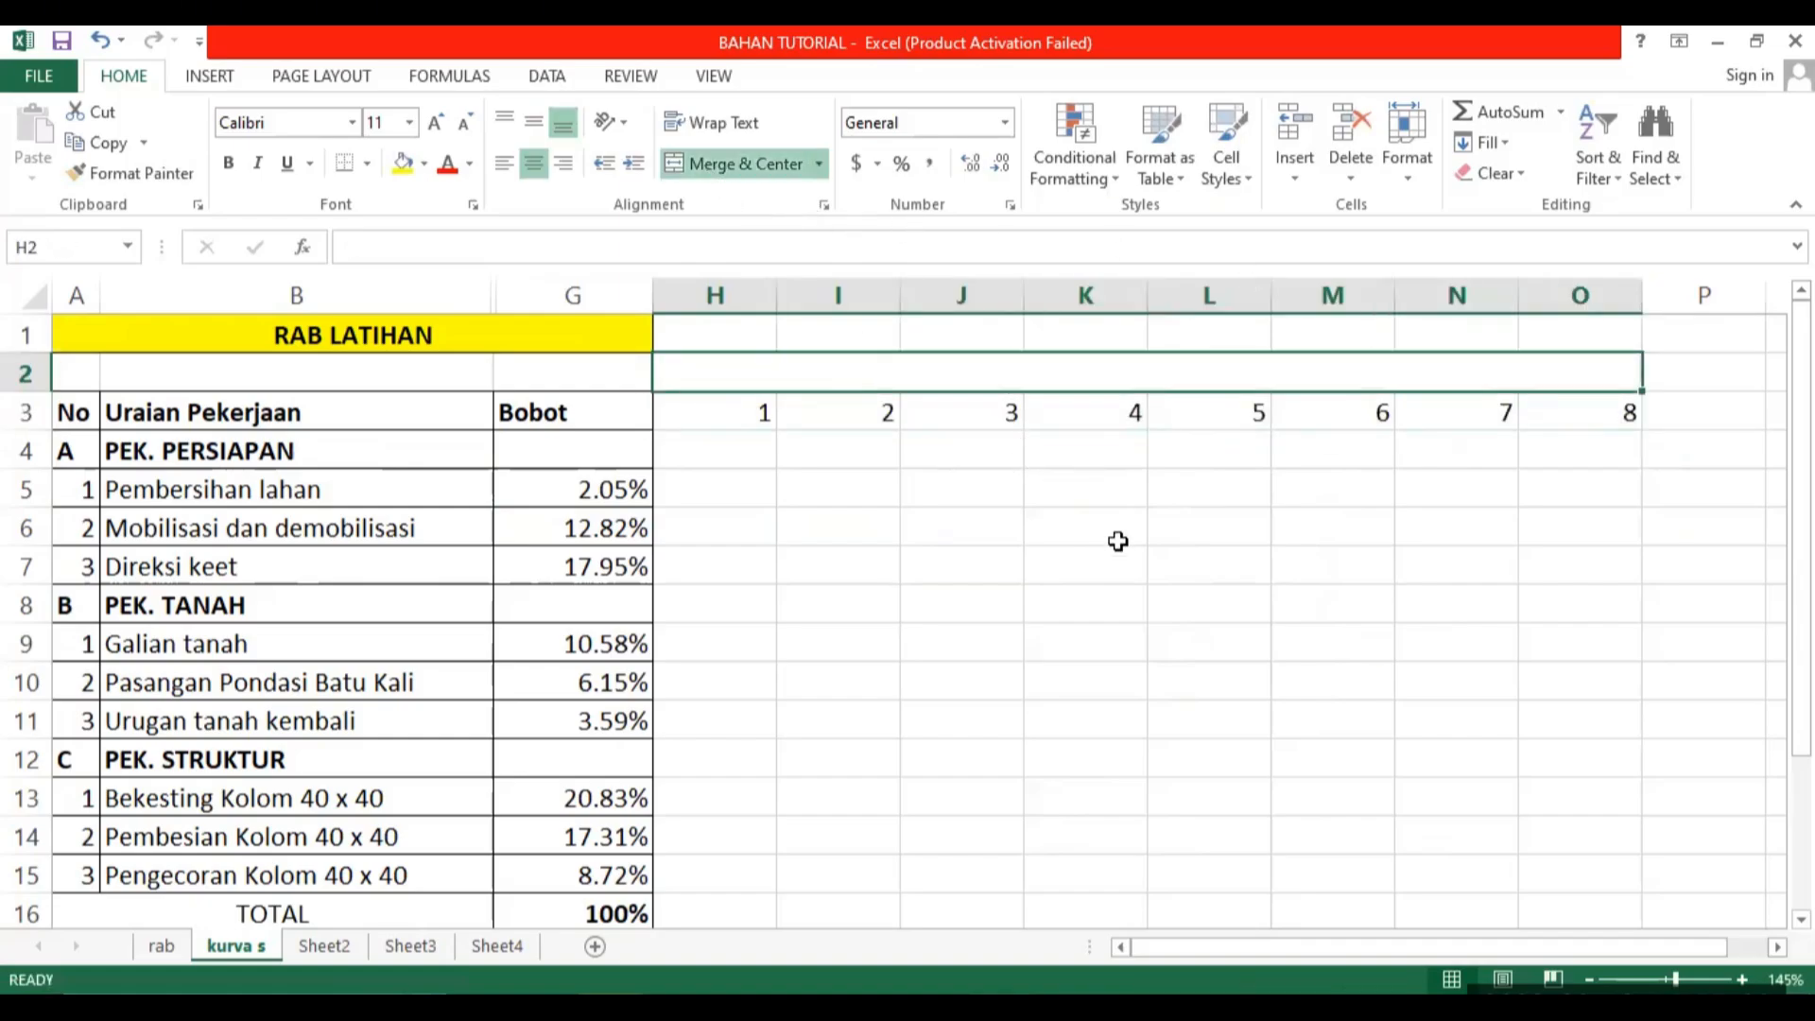
# Enter MINGGU KE- as the heading in the merged cell H2 above the week numbers.
pyautogui.write('mi')
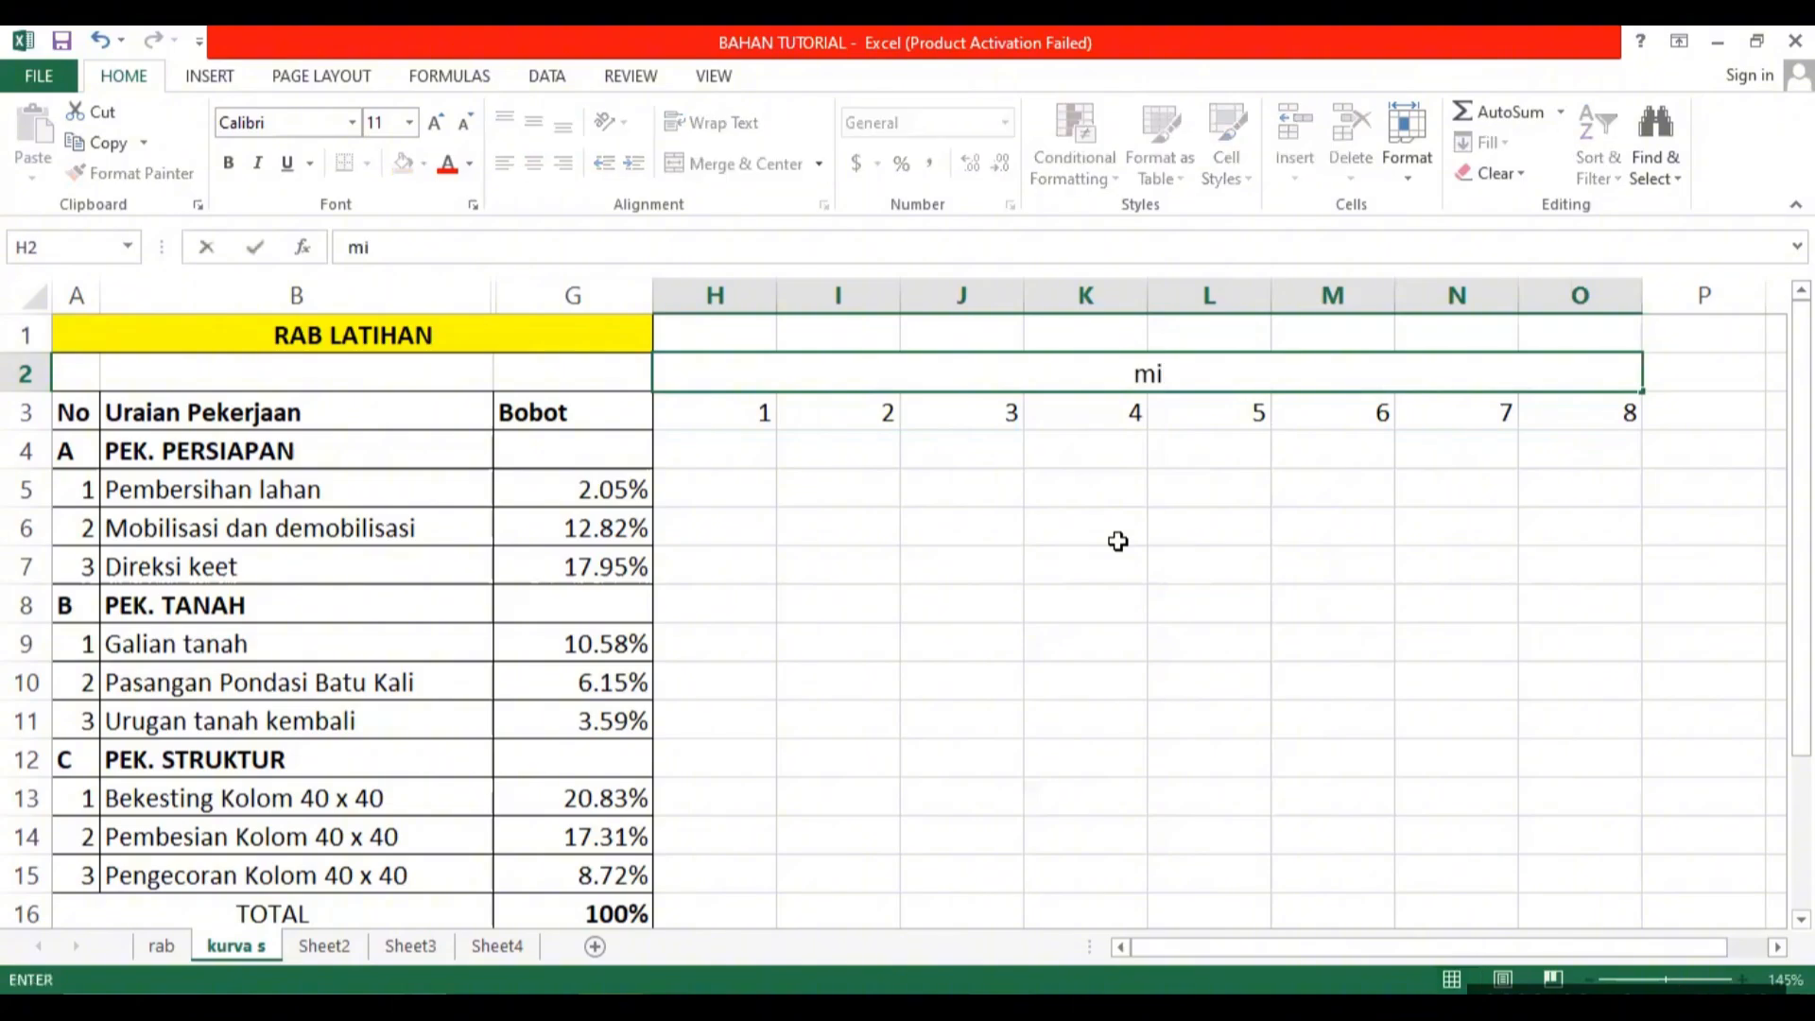
pyautogui.press('BackSpace')
pyautogui.press('BackSpace')
pyautogui.write('MINGGU')
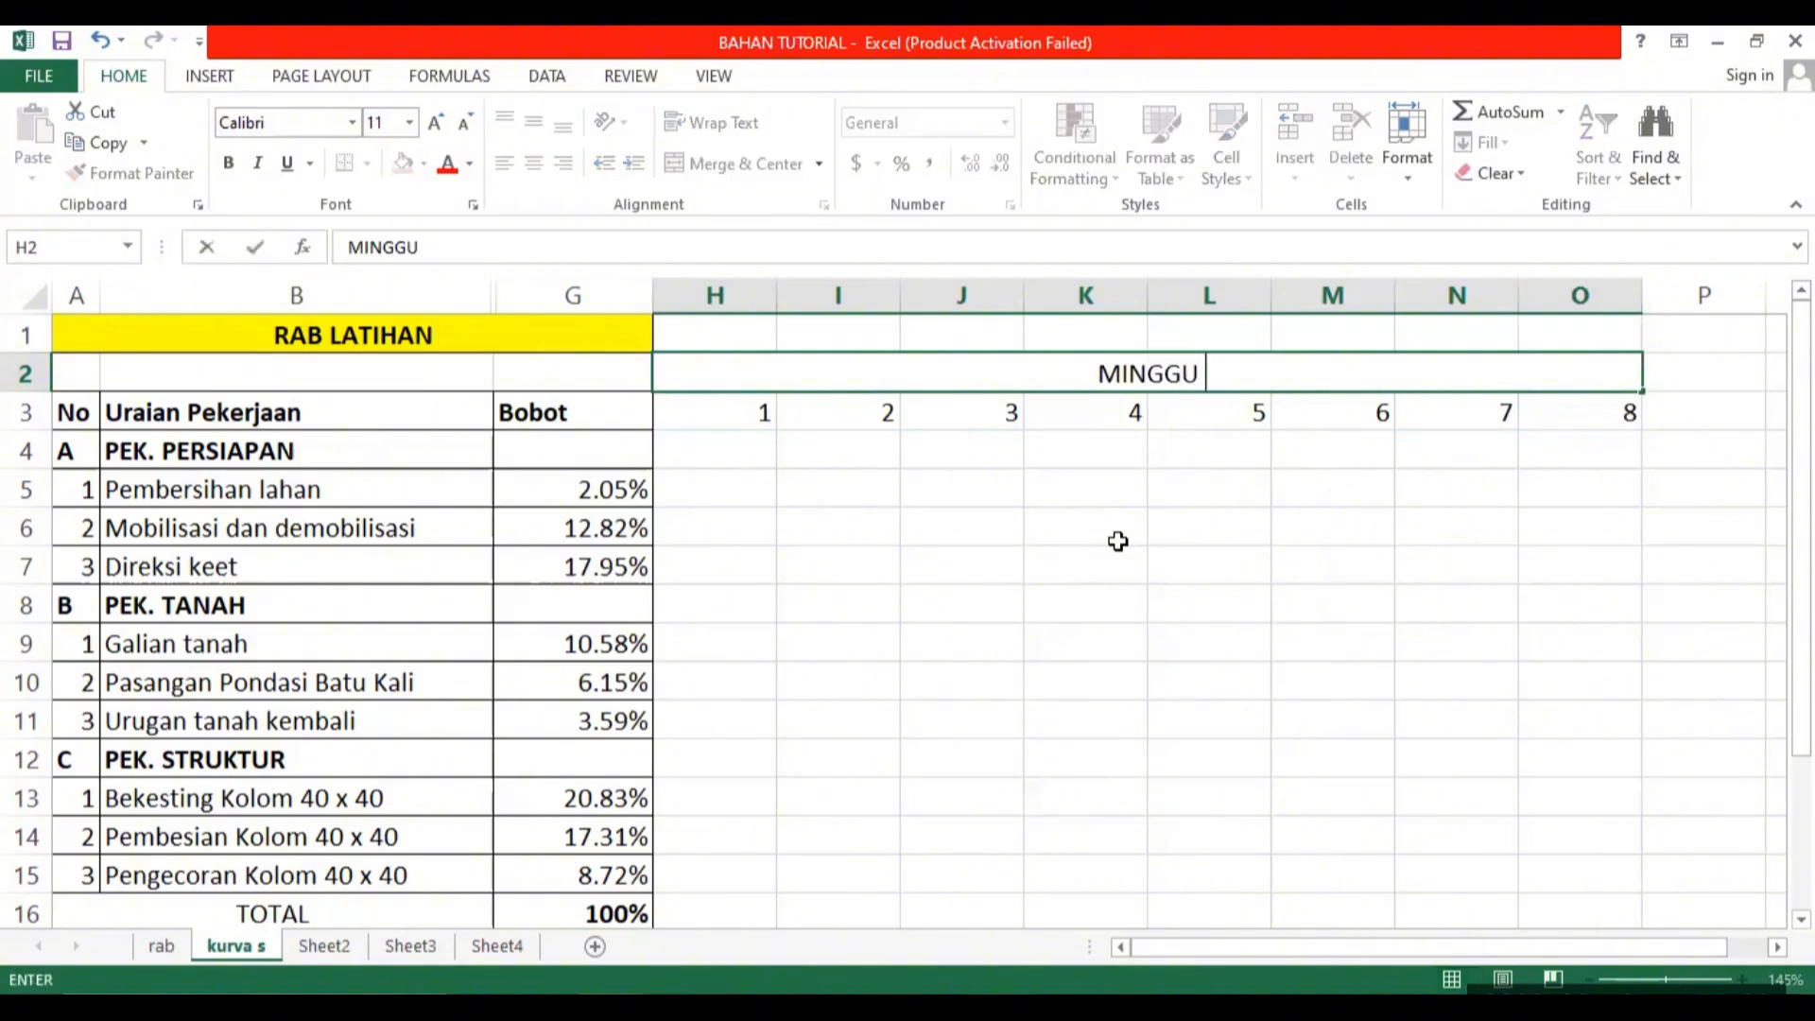
pyautogui.write(' KE-')
pyautogui.press('Return')
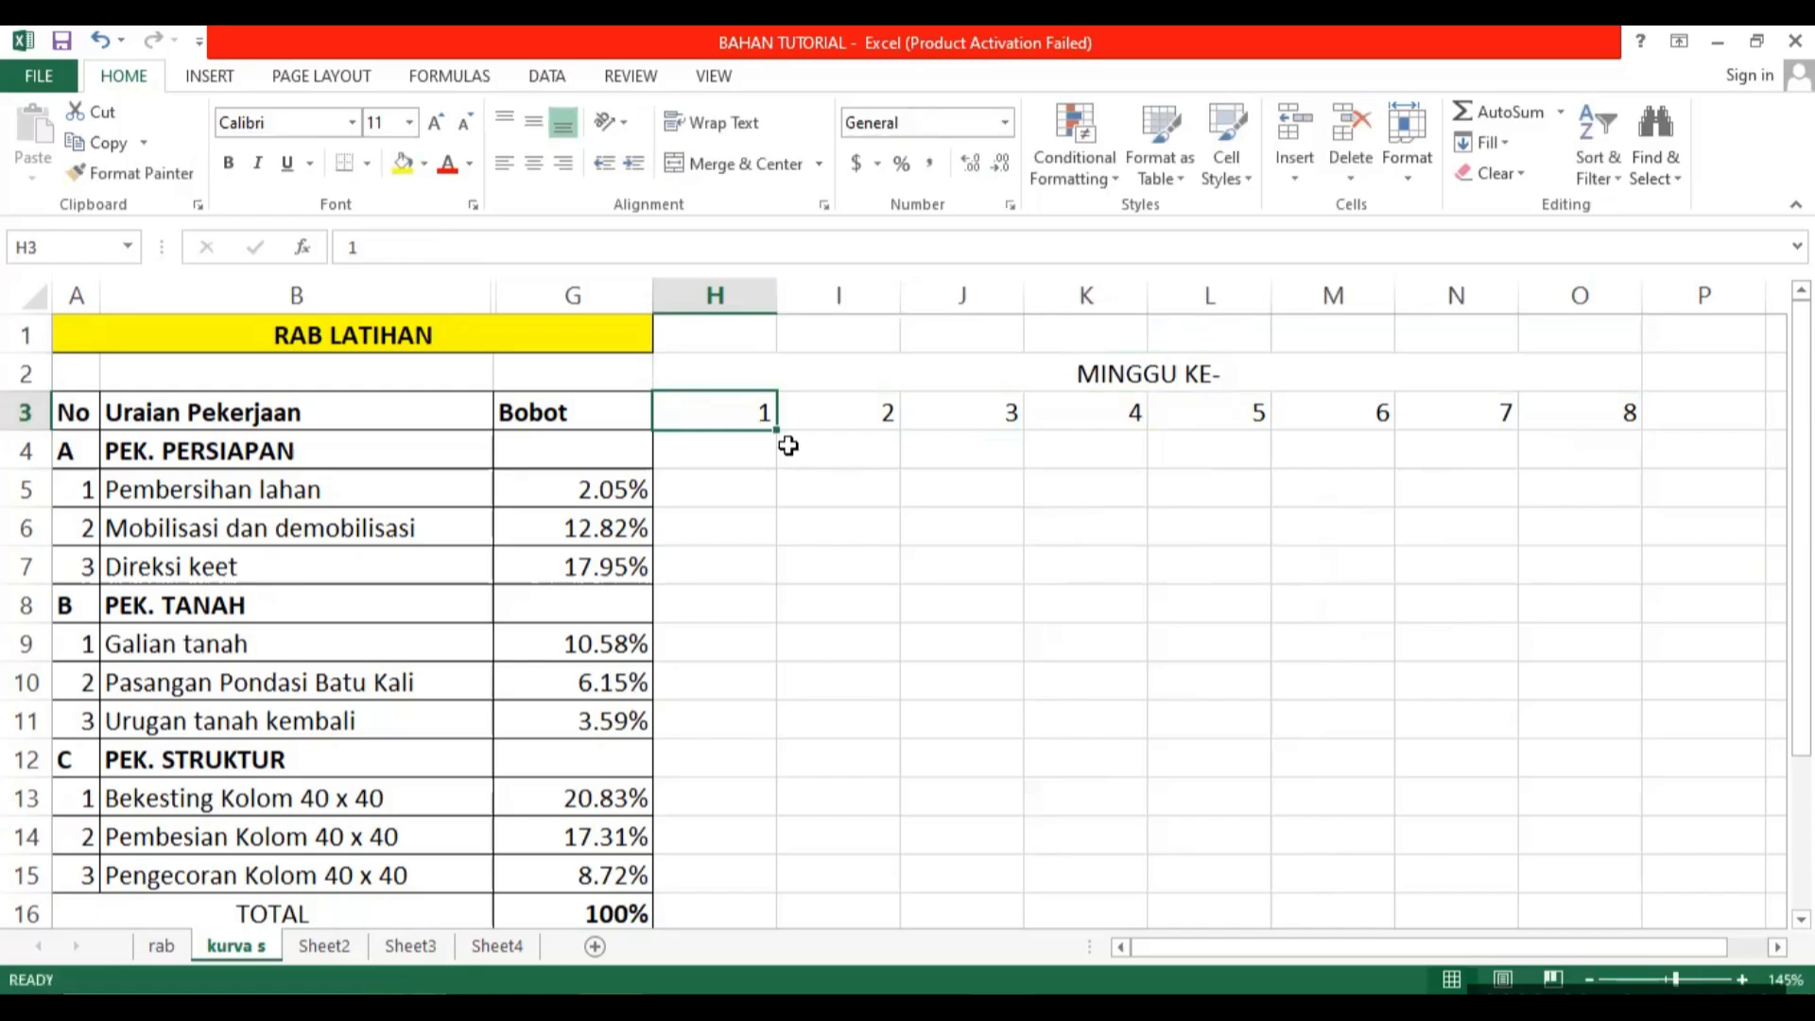
# Apply all borders to the week schedule grid from the H2 heading to column O, down to the TOTAL row.
pyautogui.click(822, 522)
pyautogui.moveTo(746, 374); pyautogui.dragTo(1256, 893)
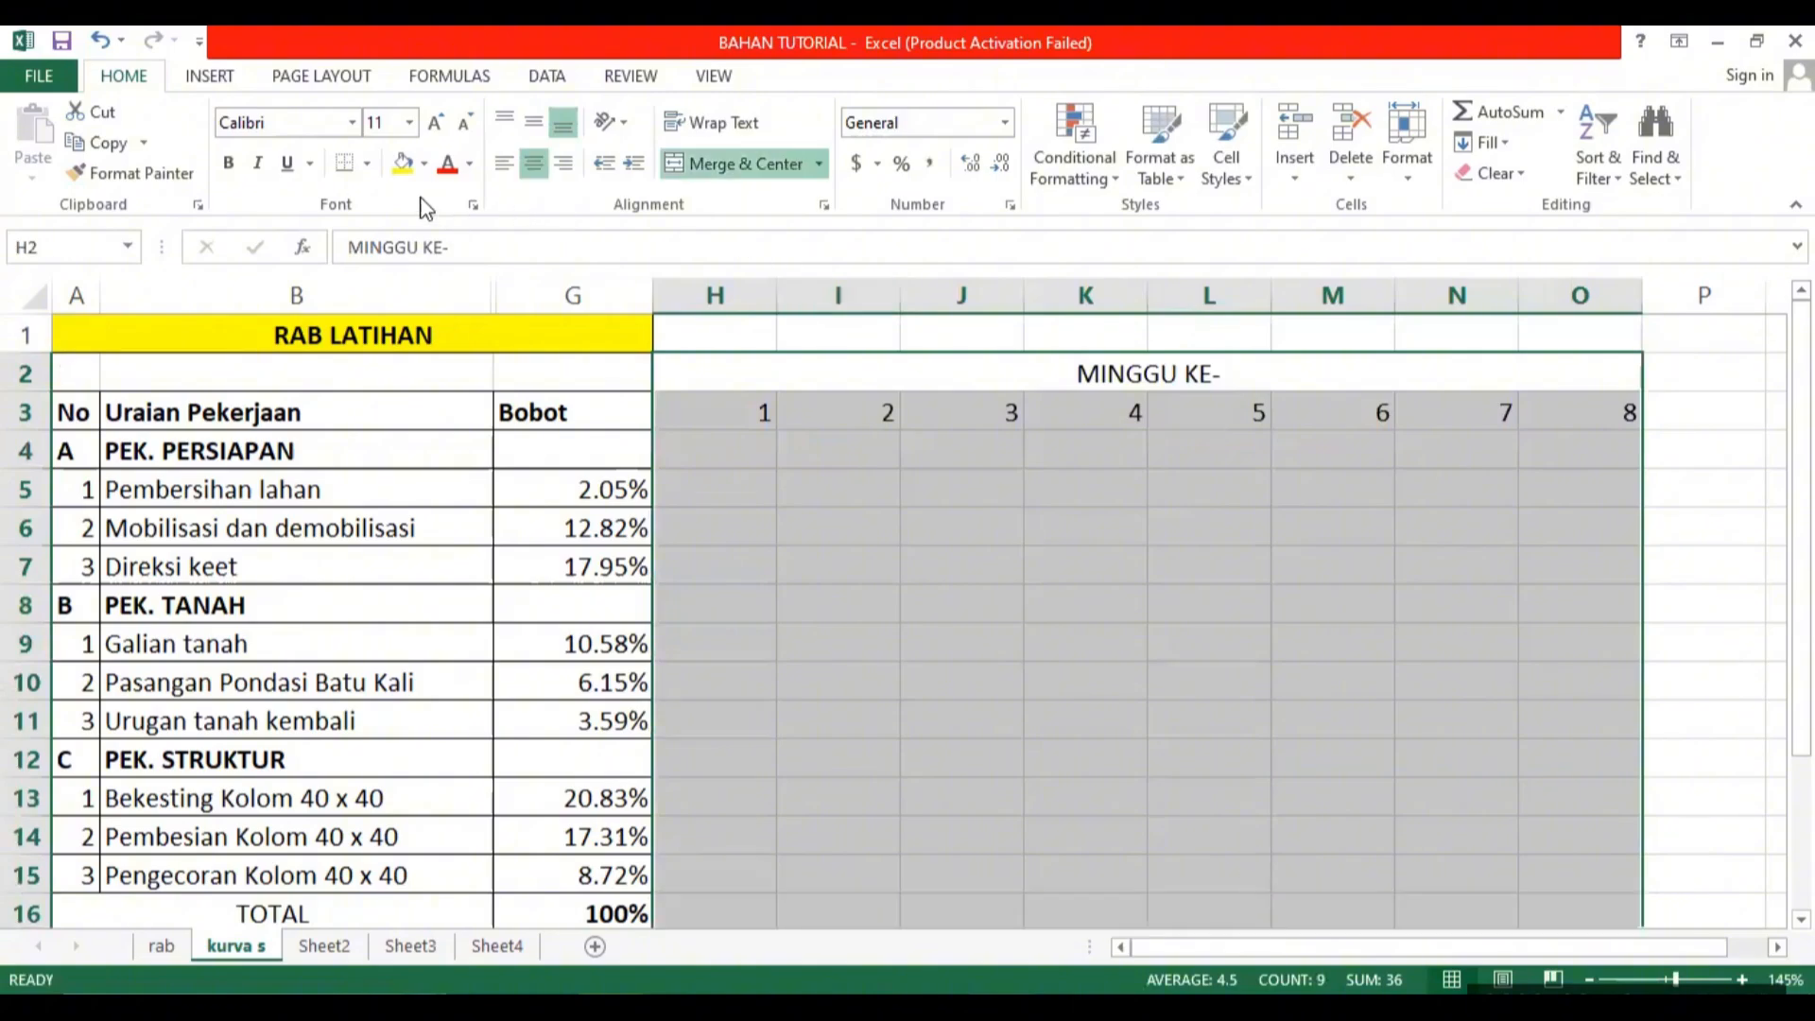
pyautogui.click(367, 164)
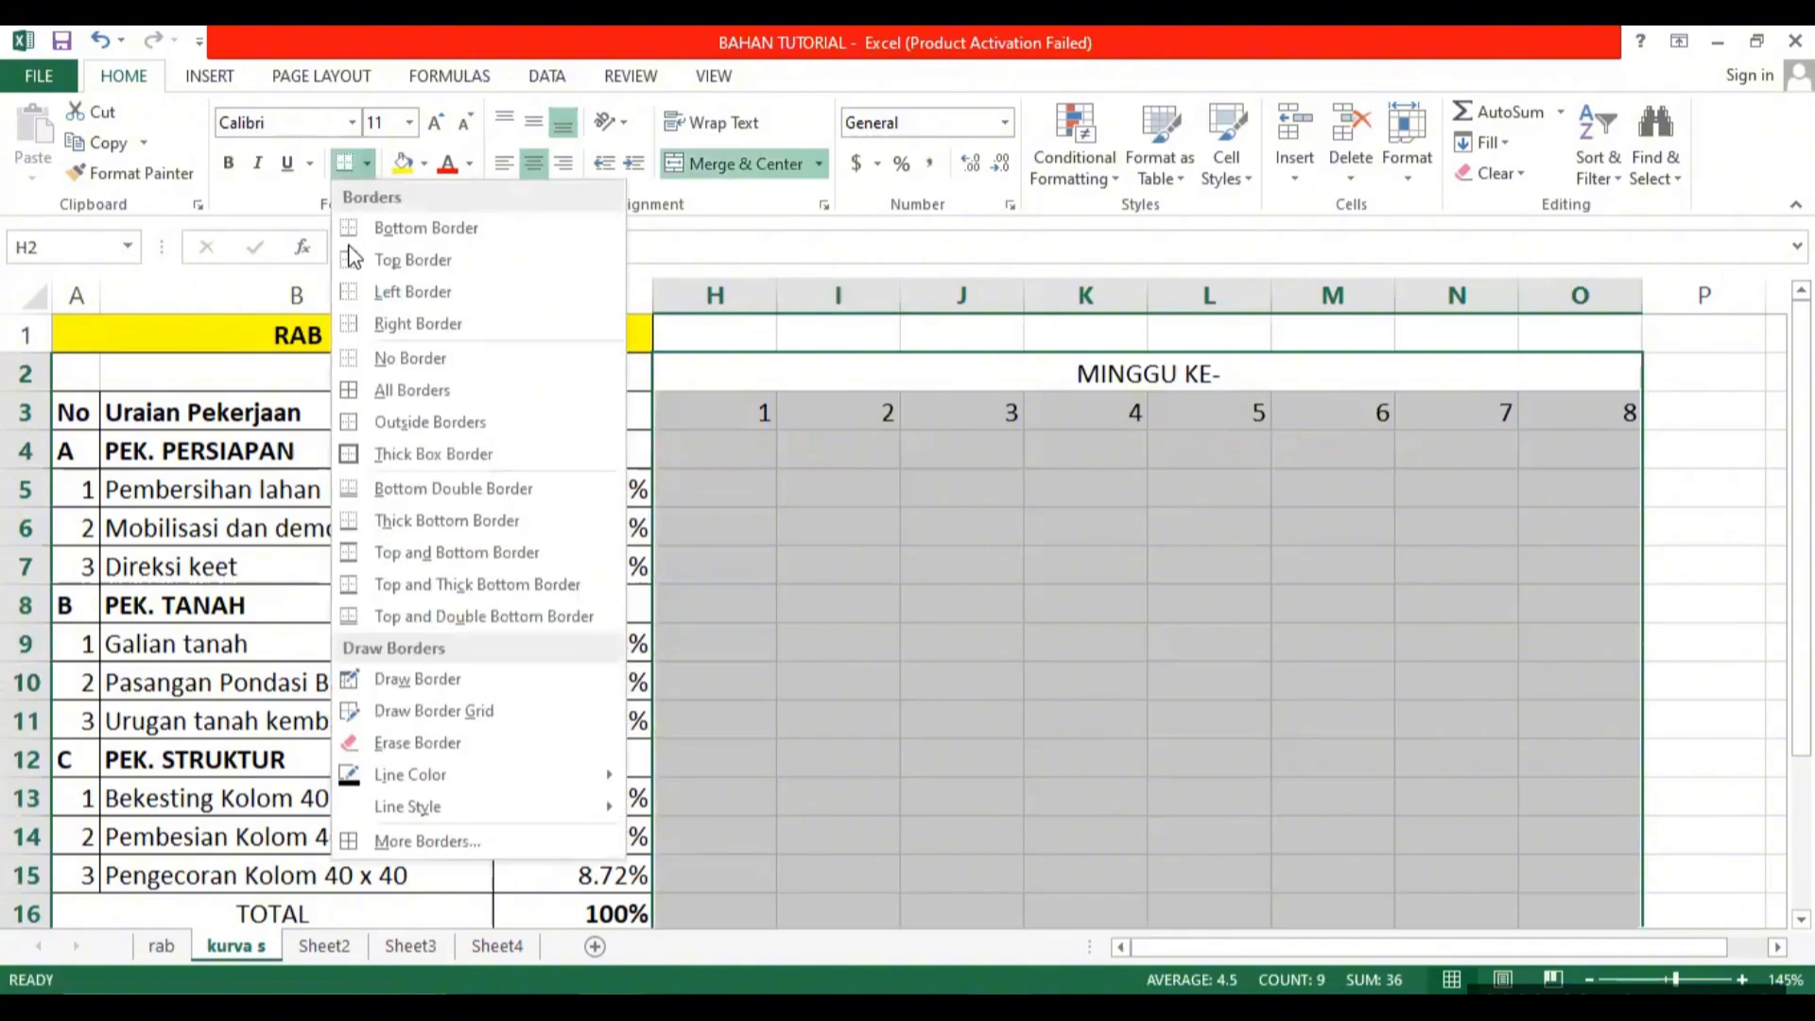
pyautogui.click(410, 395)
pyautogui.click(1033, 535)
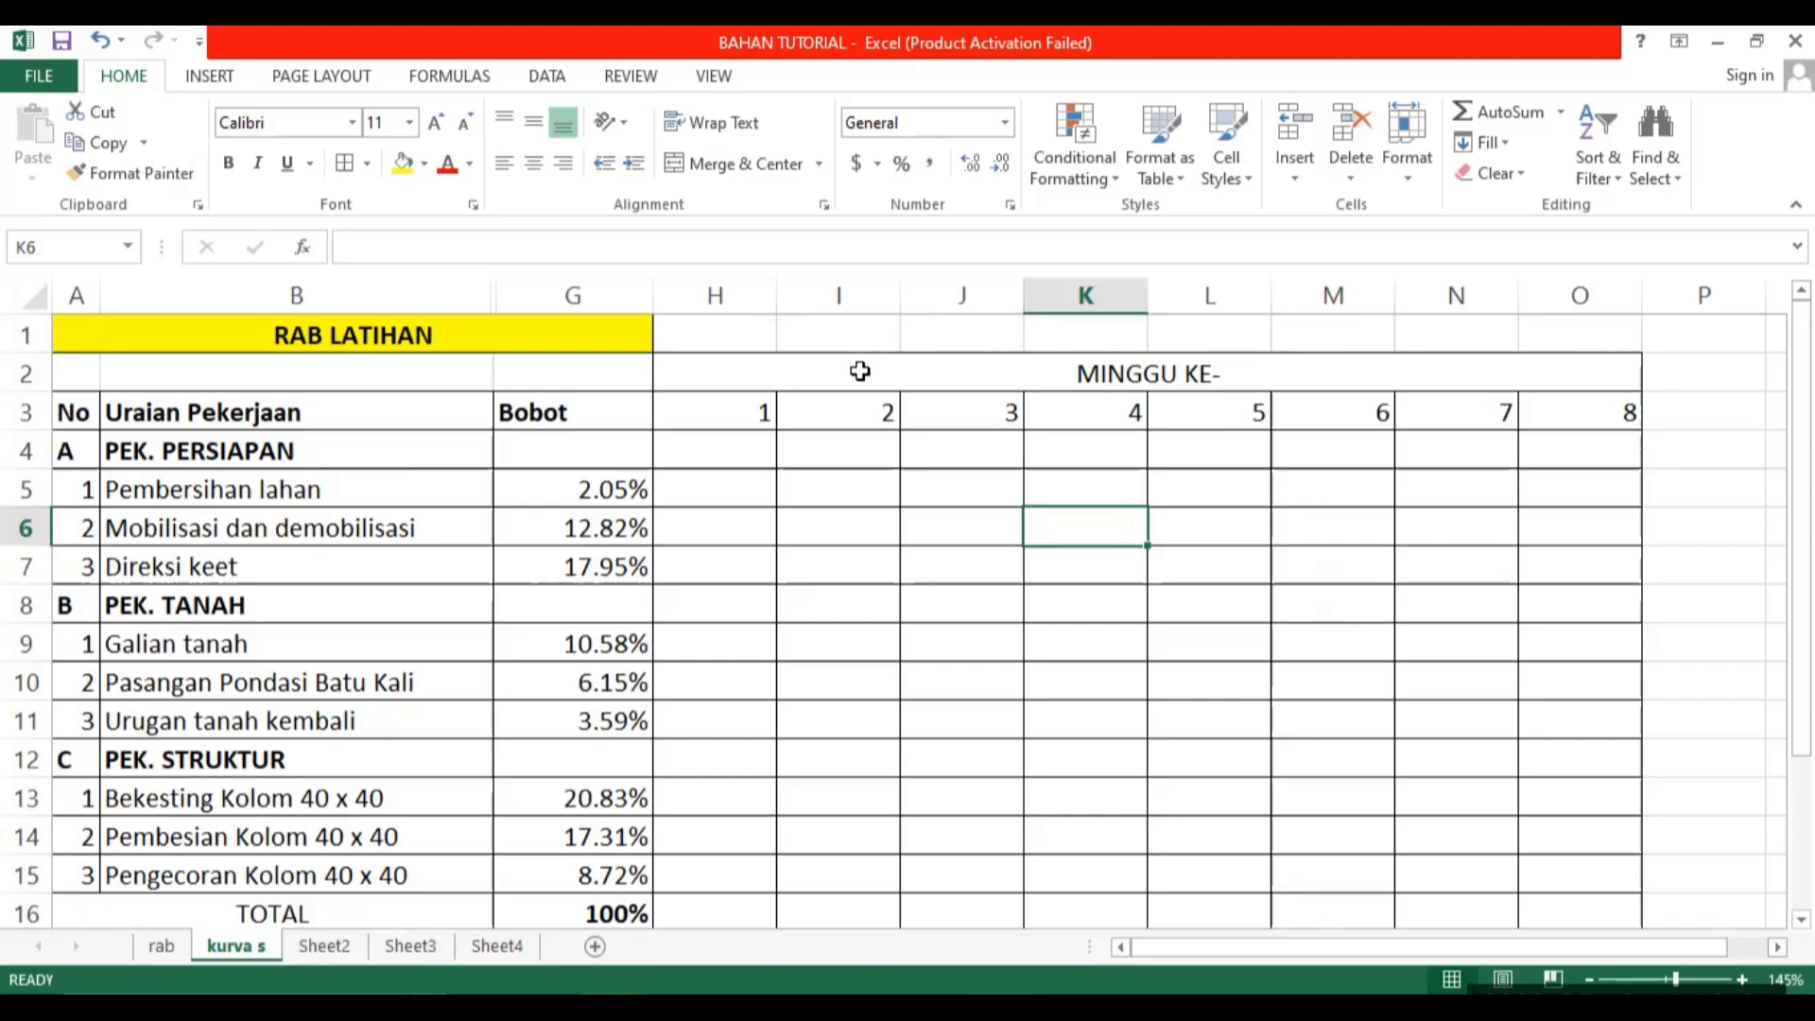
# Center the MINGGU KE- heading and the week numbers in H2:O3 both vertically and horizontally.
pyautogui.moveTo(854, 372); pyautogui.dragTo(794, 407)
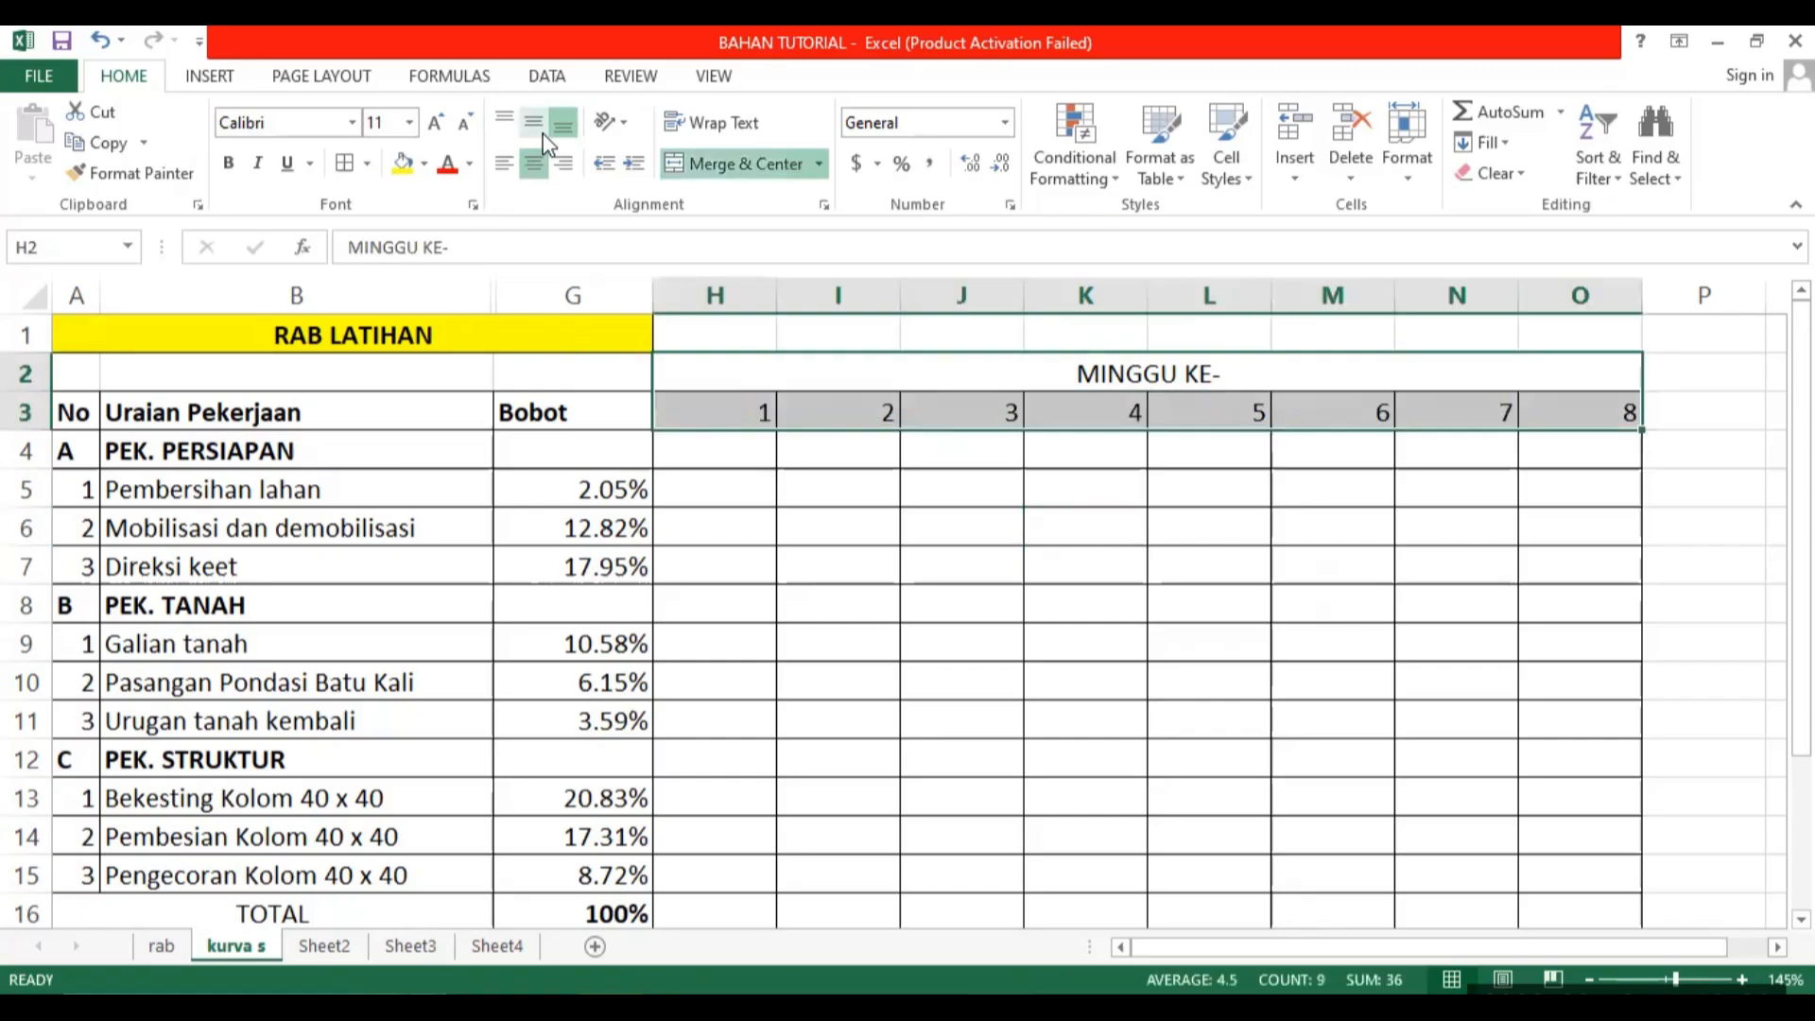
pyautogui.click(537, 125)
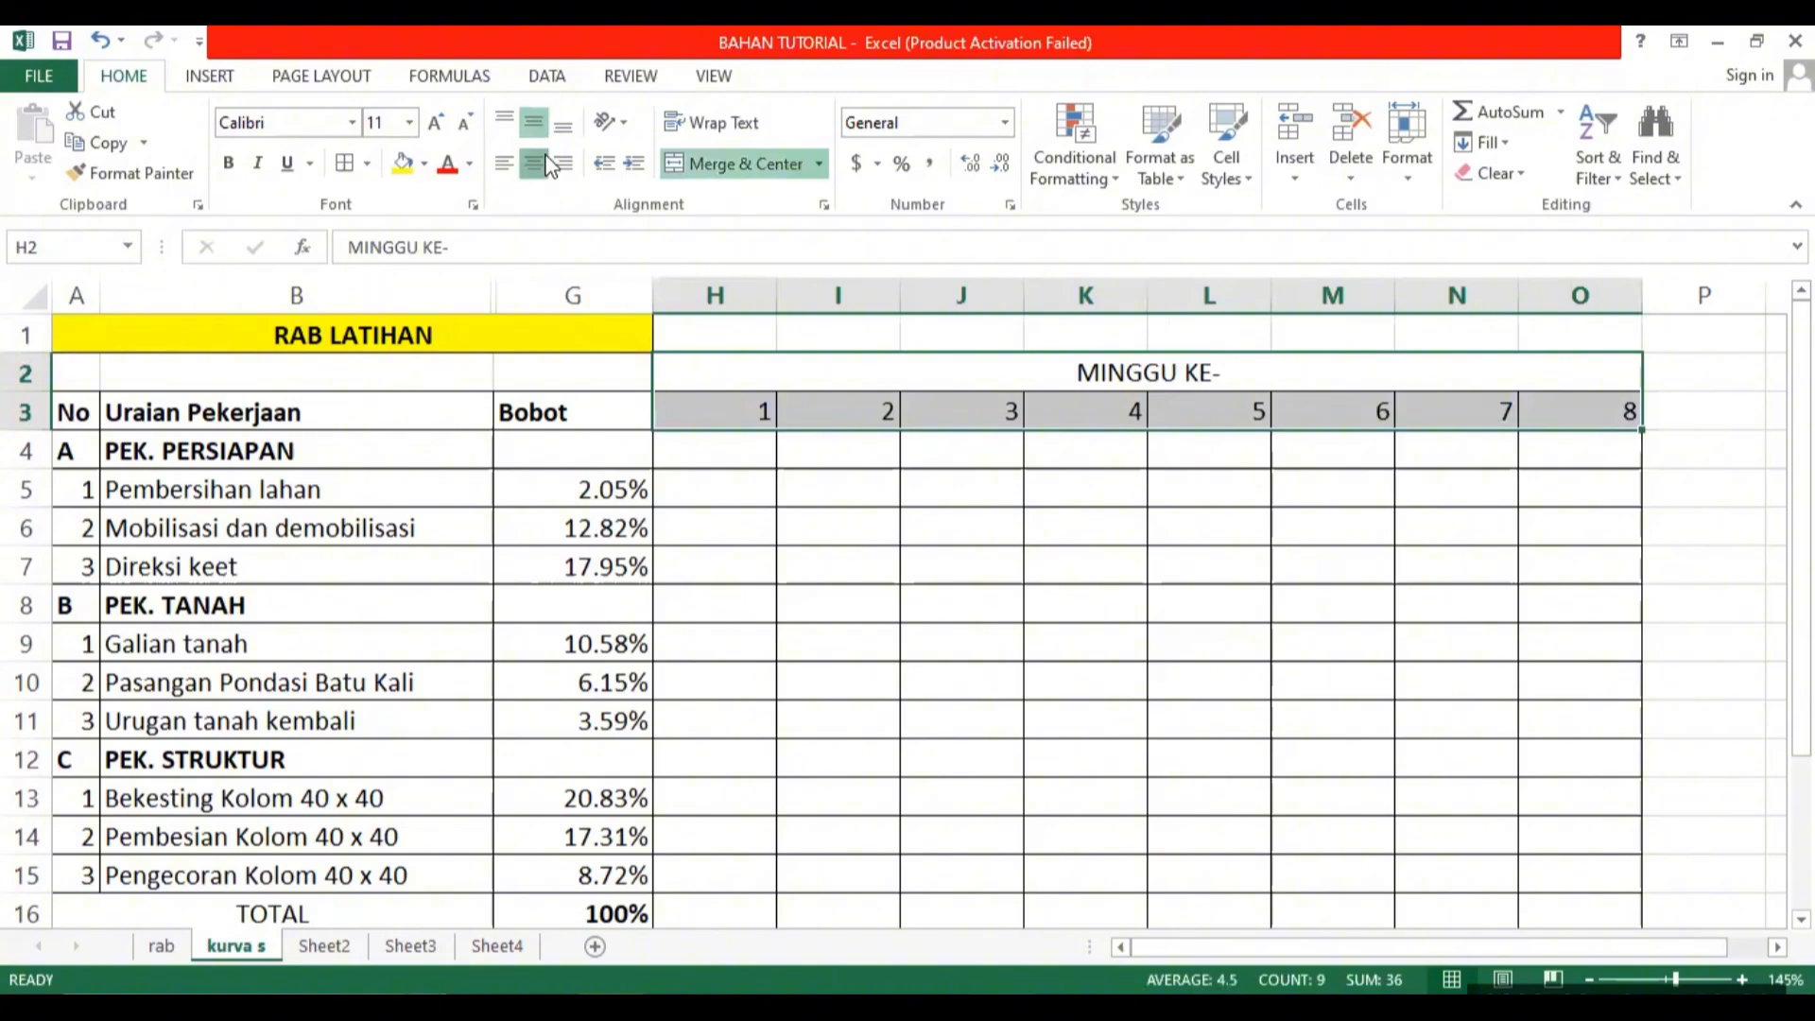
pyautogui.click(537, 162)
pyautogui.click(537, 162)
pyautogui.click(1189, 558)
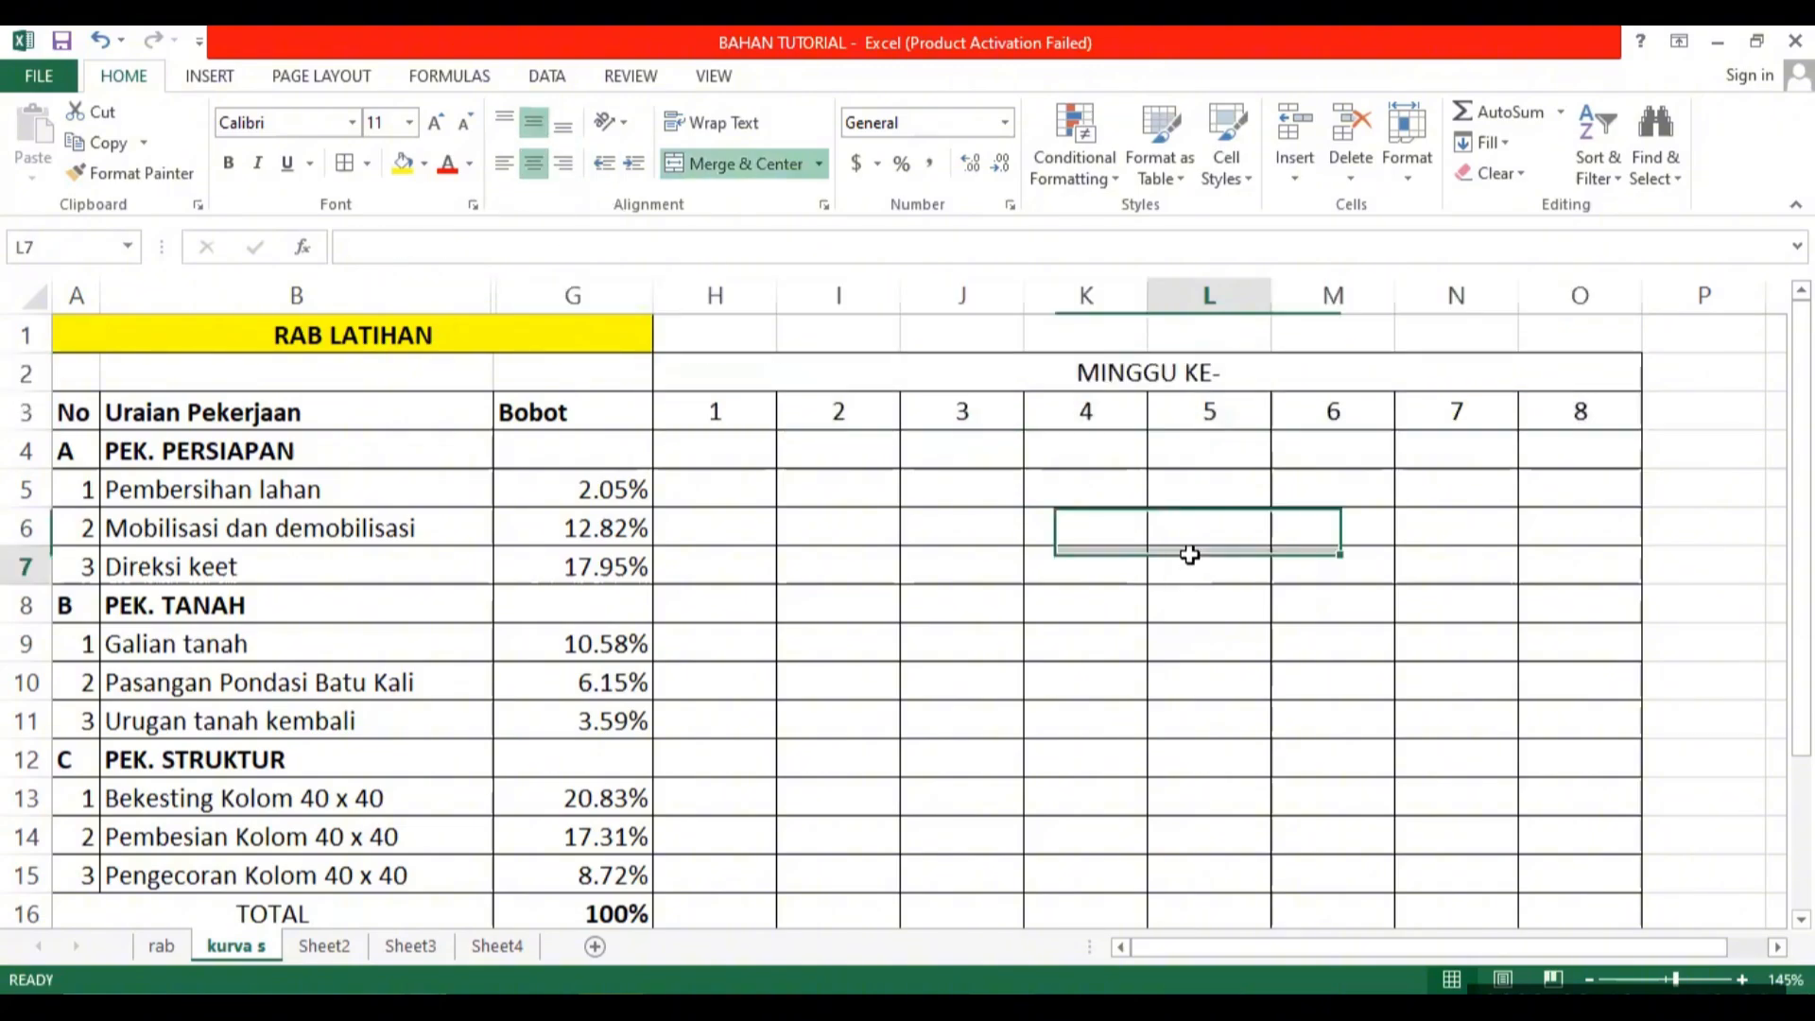
# Narrow the week columns H through O to one equal, smaller width.
pyautogui.moveTo(1126, 374); pyautogui.dragTo(1126, 804)
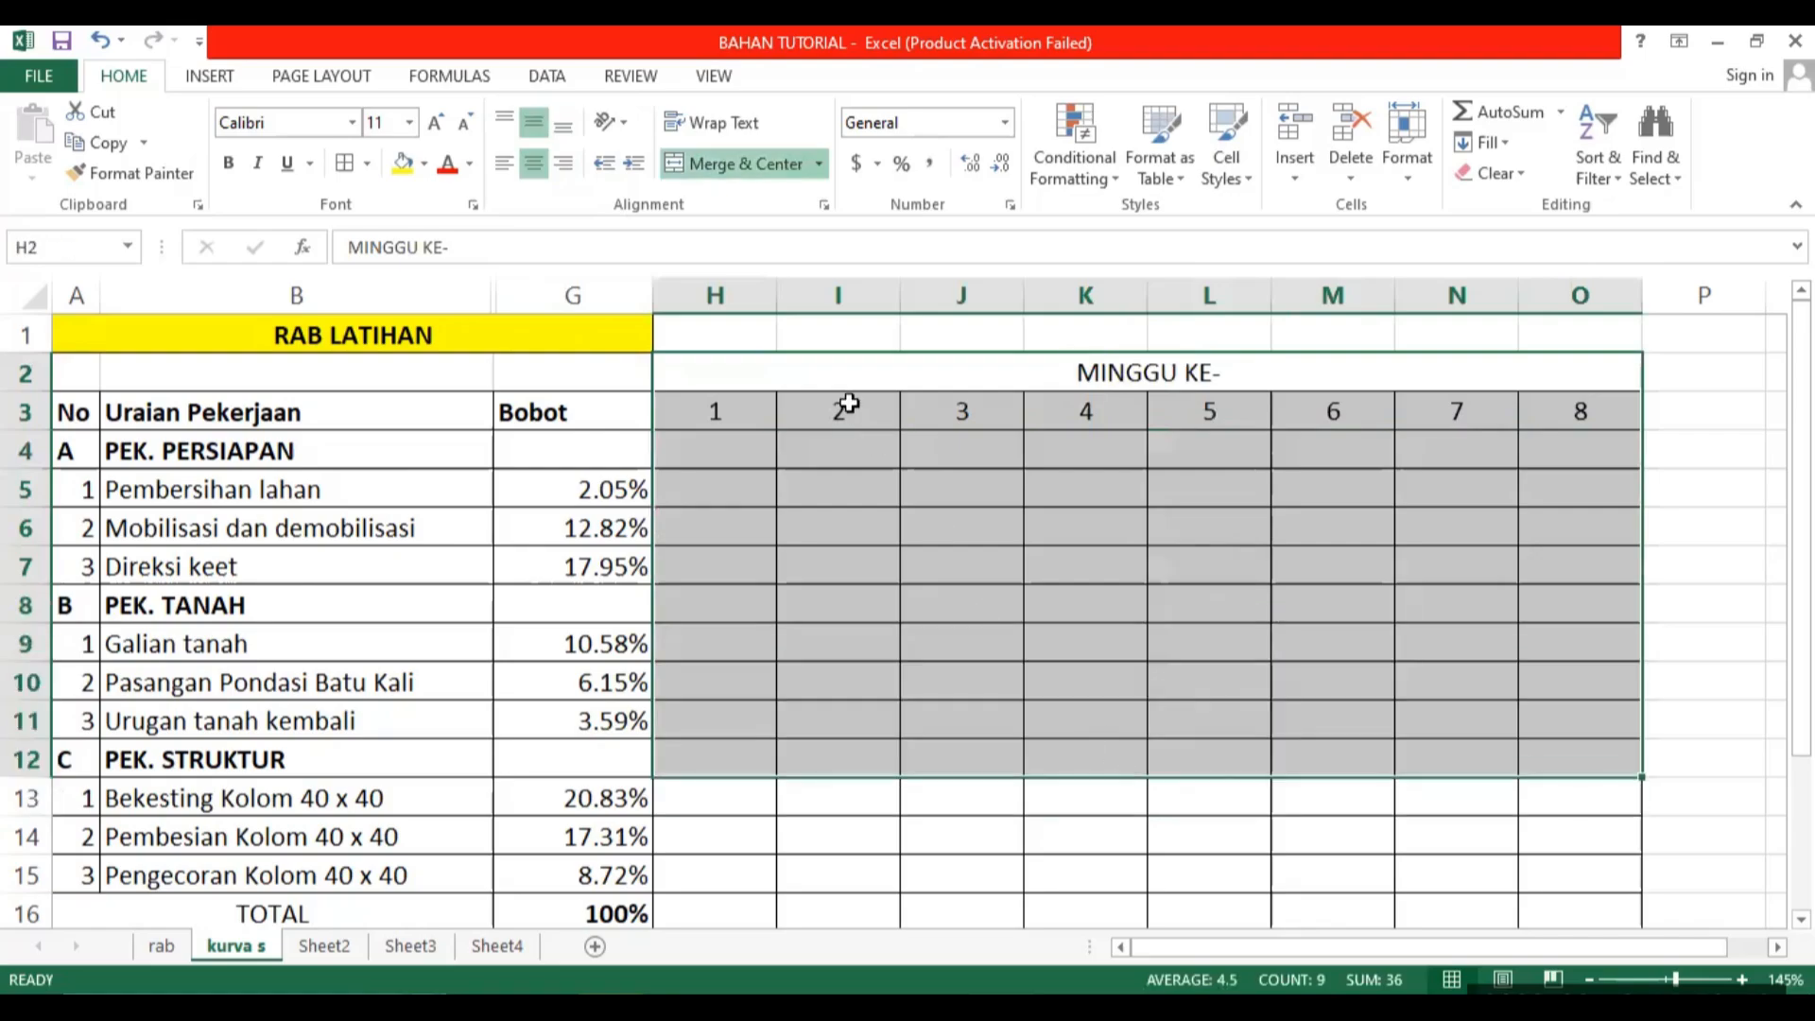
pyautogui.click(745, 290)
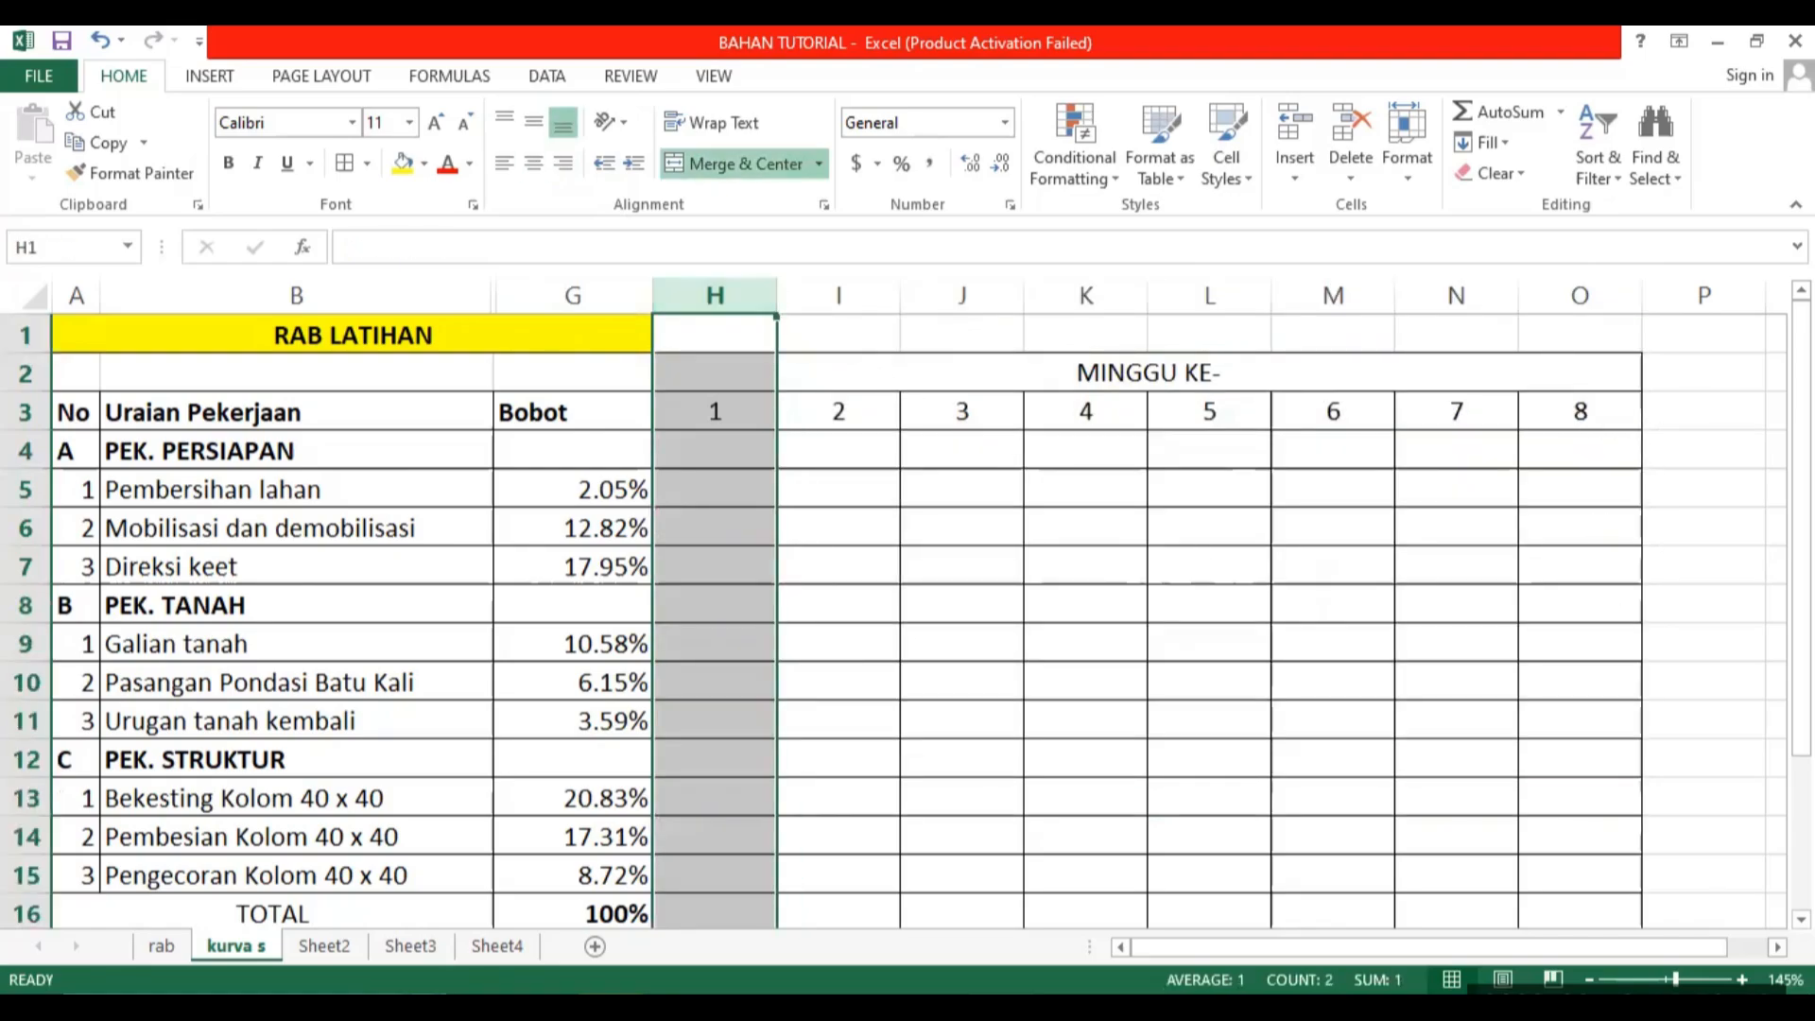
pyautogui.moveTo(738, 292); pyautogui.dragTo(1616, 293)
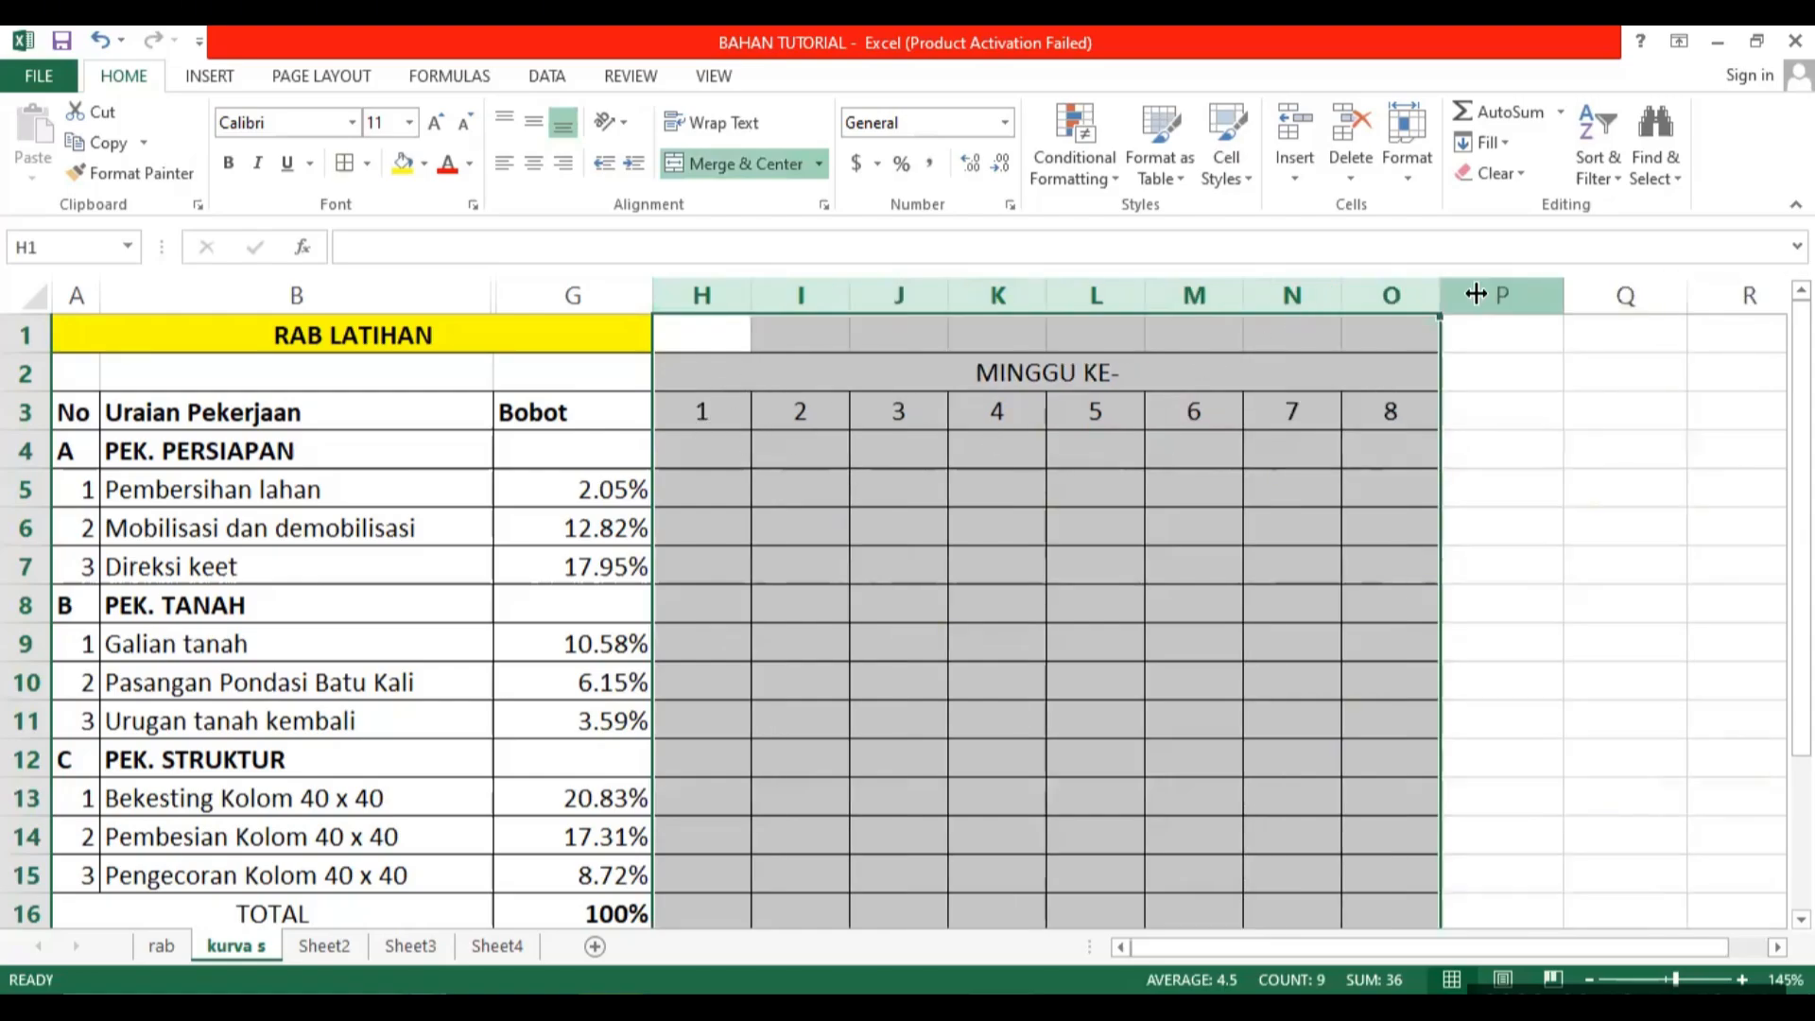
pyautogui.moveTo(1475, 294)
pyautogui.mouseDown()
pyautogui.moveTo(1431, 293)
pyautogui.moveTo(1497, 293)
pyautogui.mouseUp()
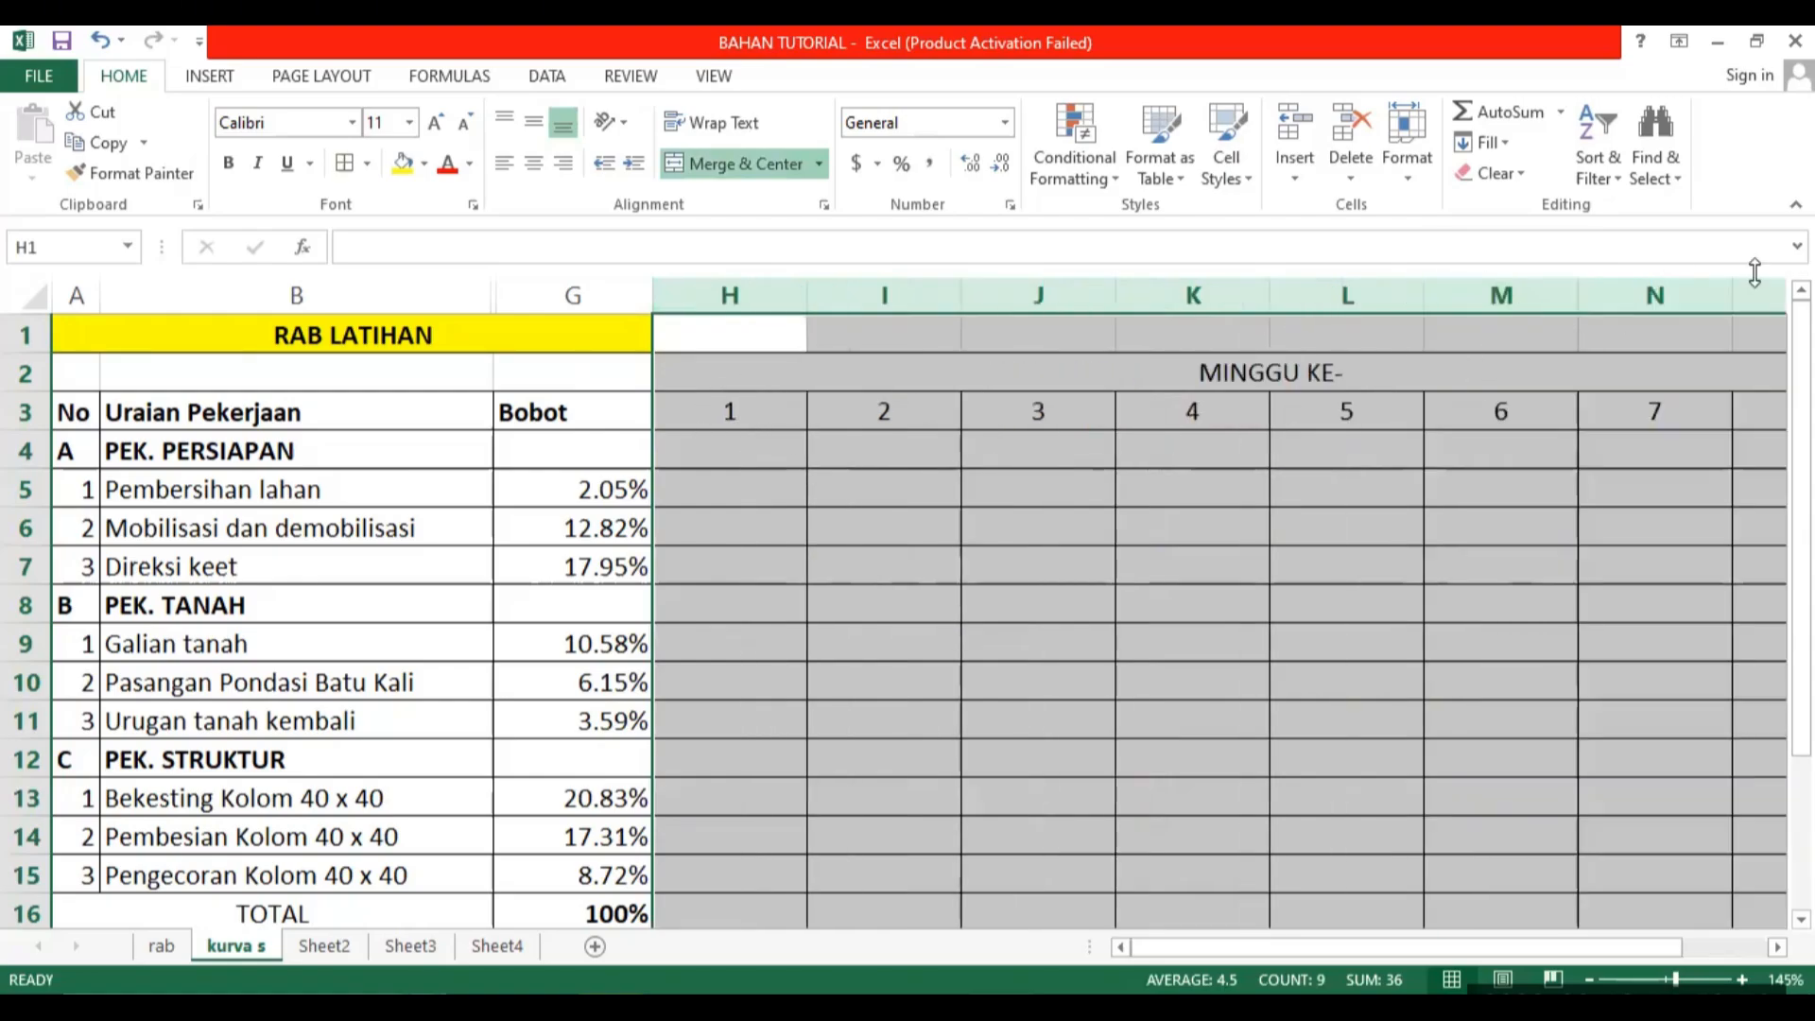
pyautogui.moveTo(1734, 292); pyautogui.dragTo(1679, 292)
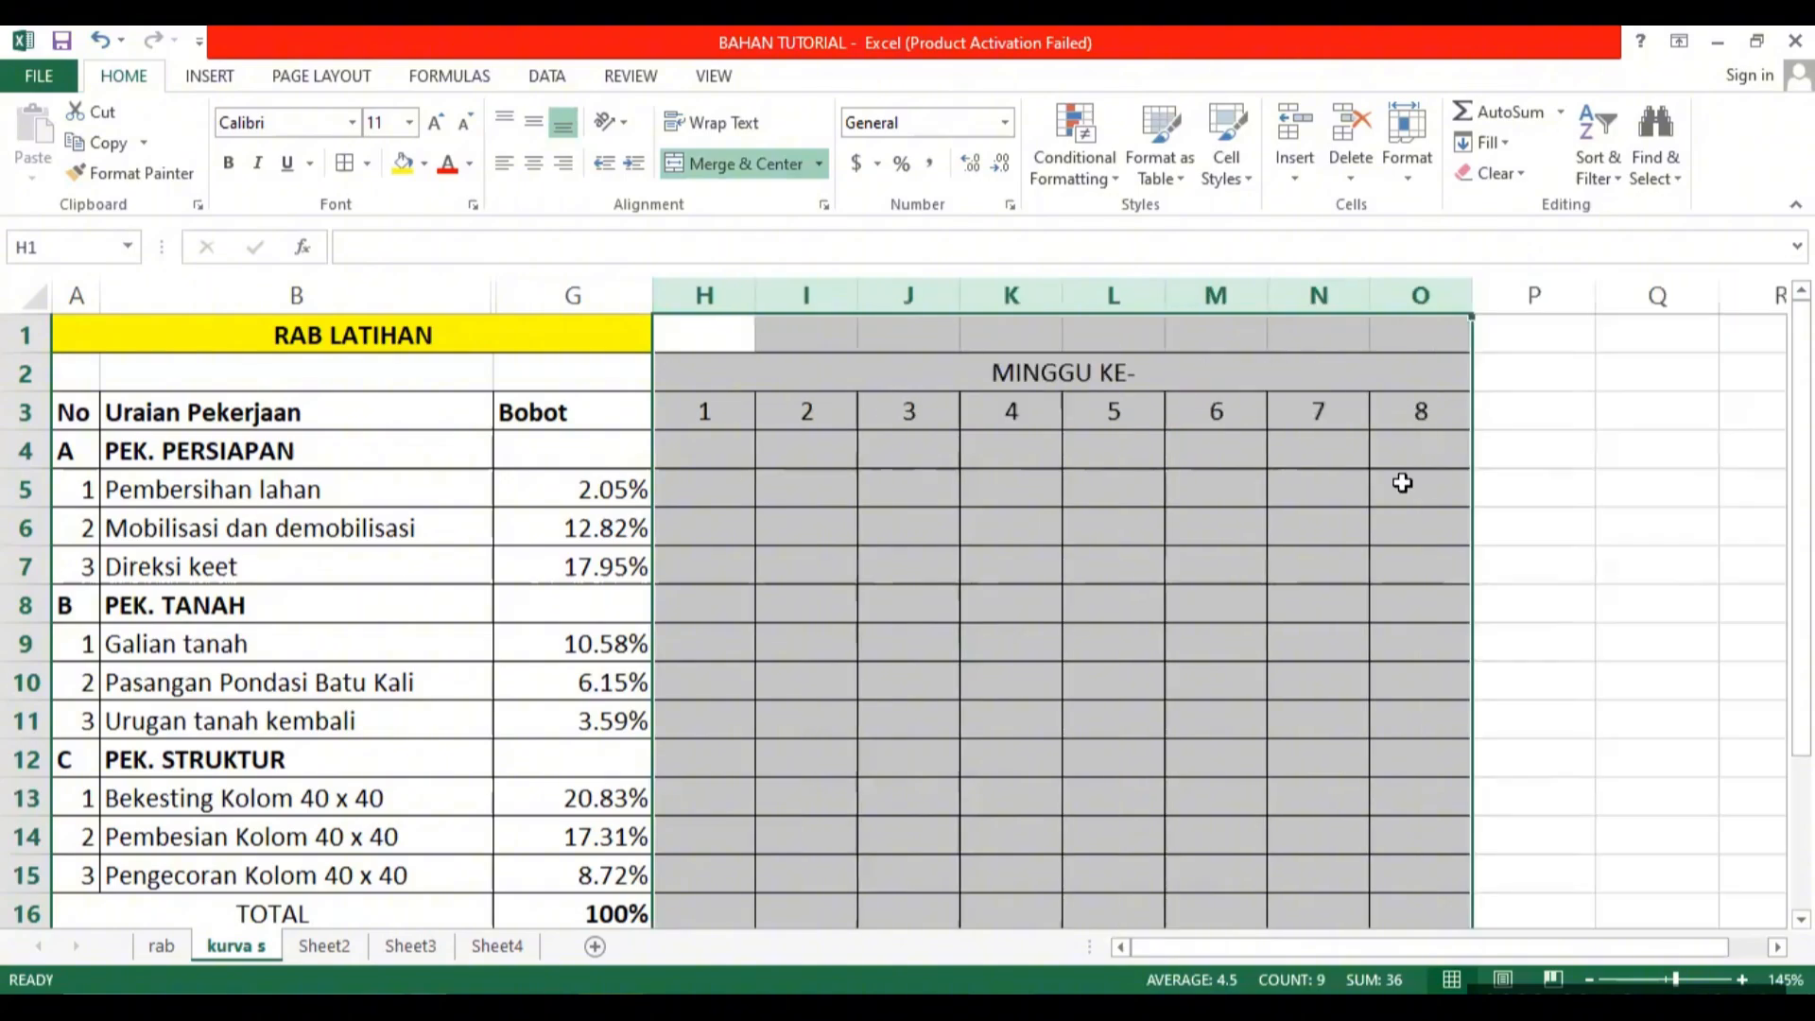
pyautogui.click(1402, 483)
pyautogui.moveTo(758, 300); pyautogui.dragTo(938, 295)
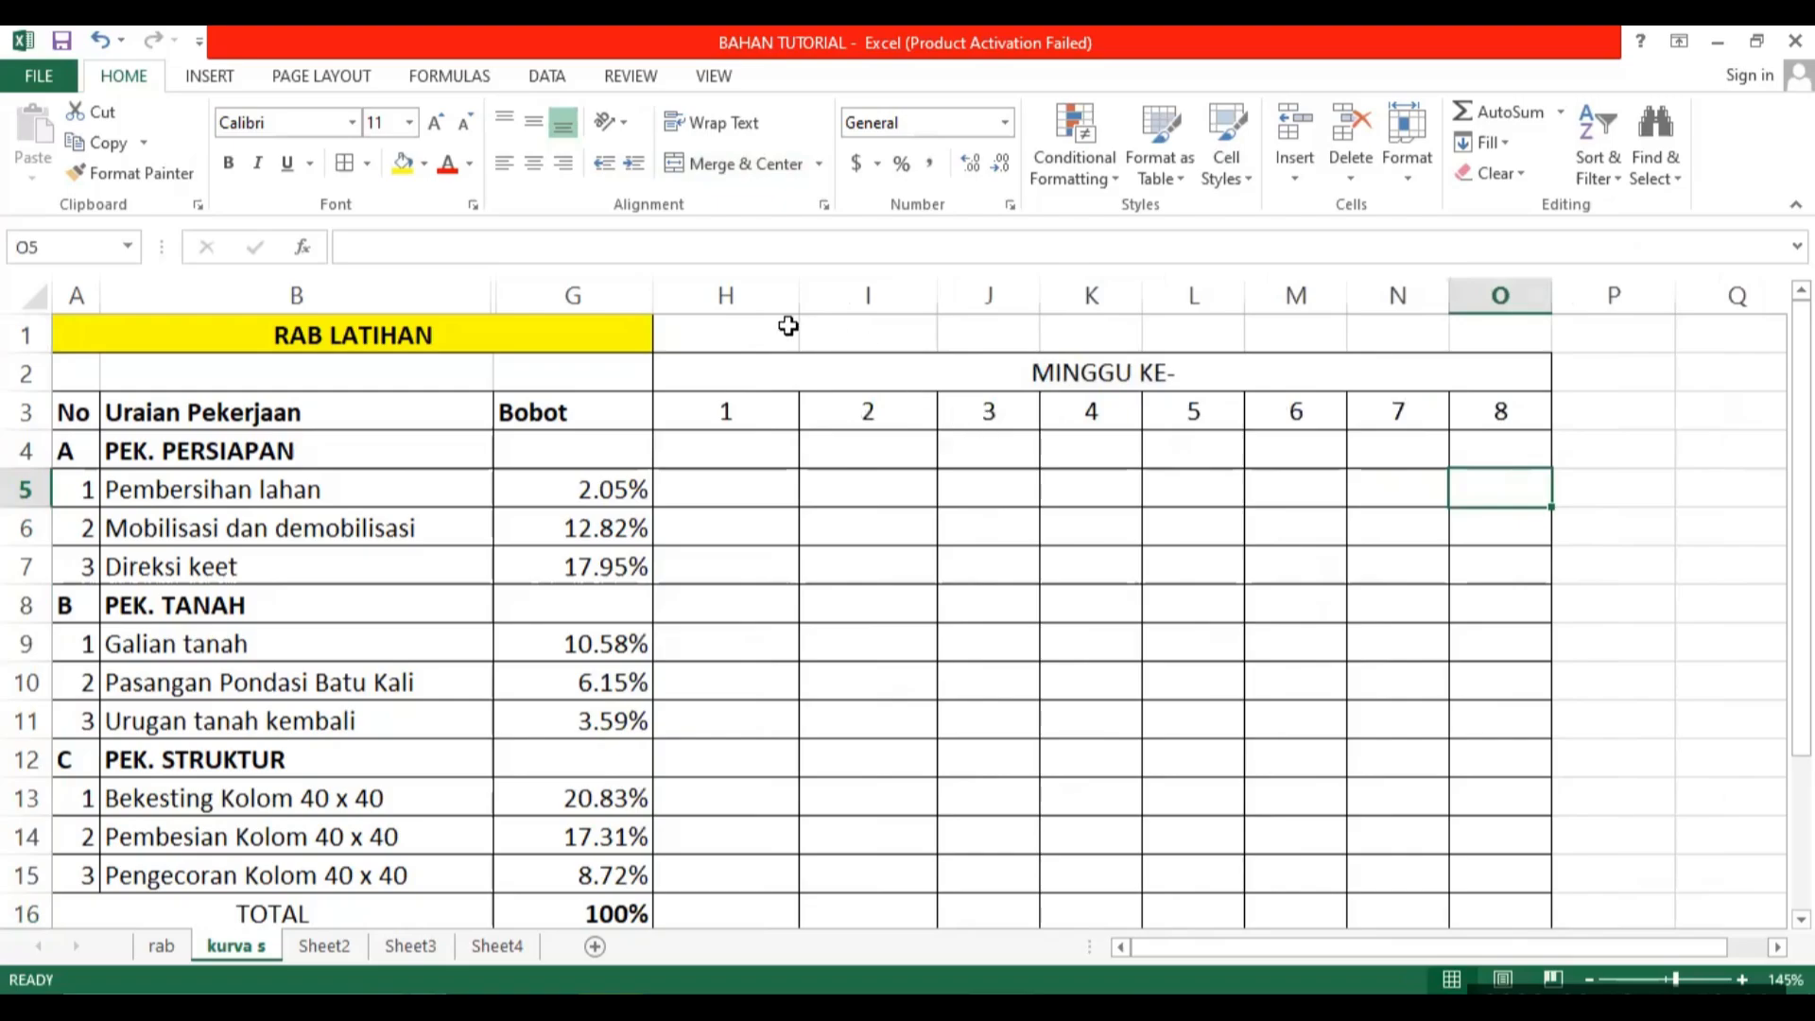
pyautogui.moveTo(743, 294); pyautogui.dragTo(1527, 296)
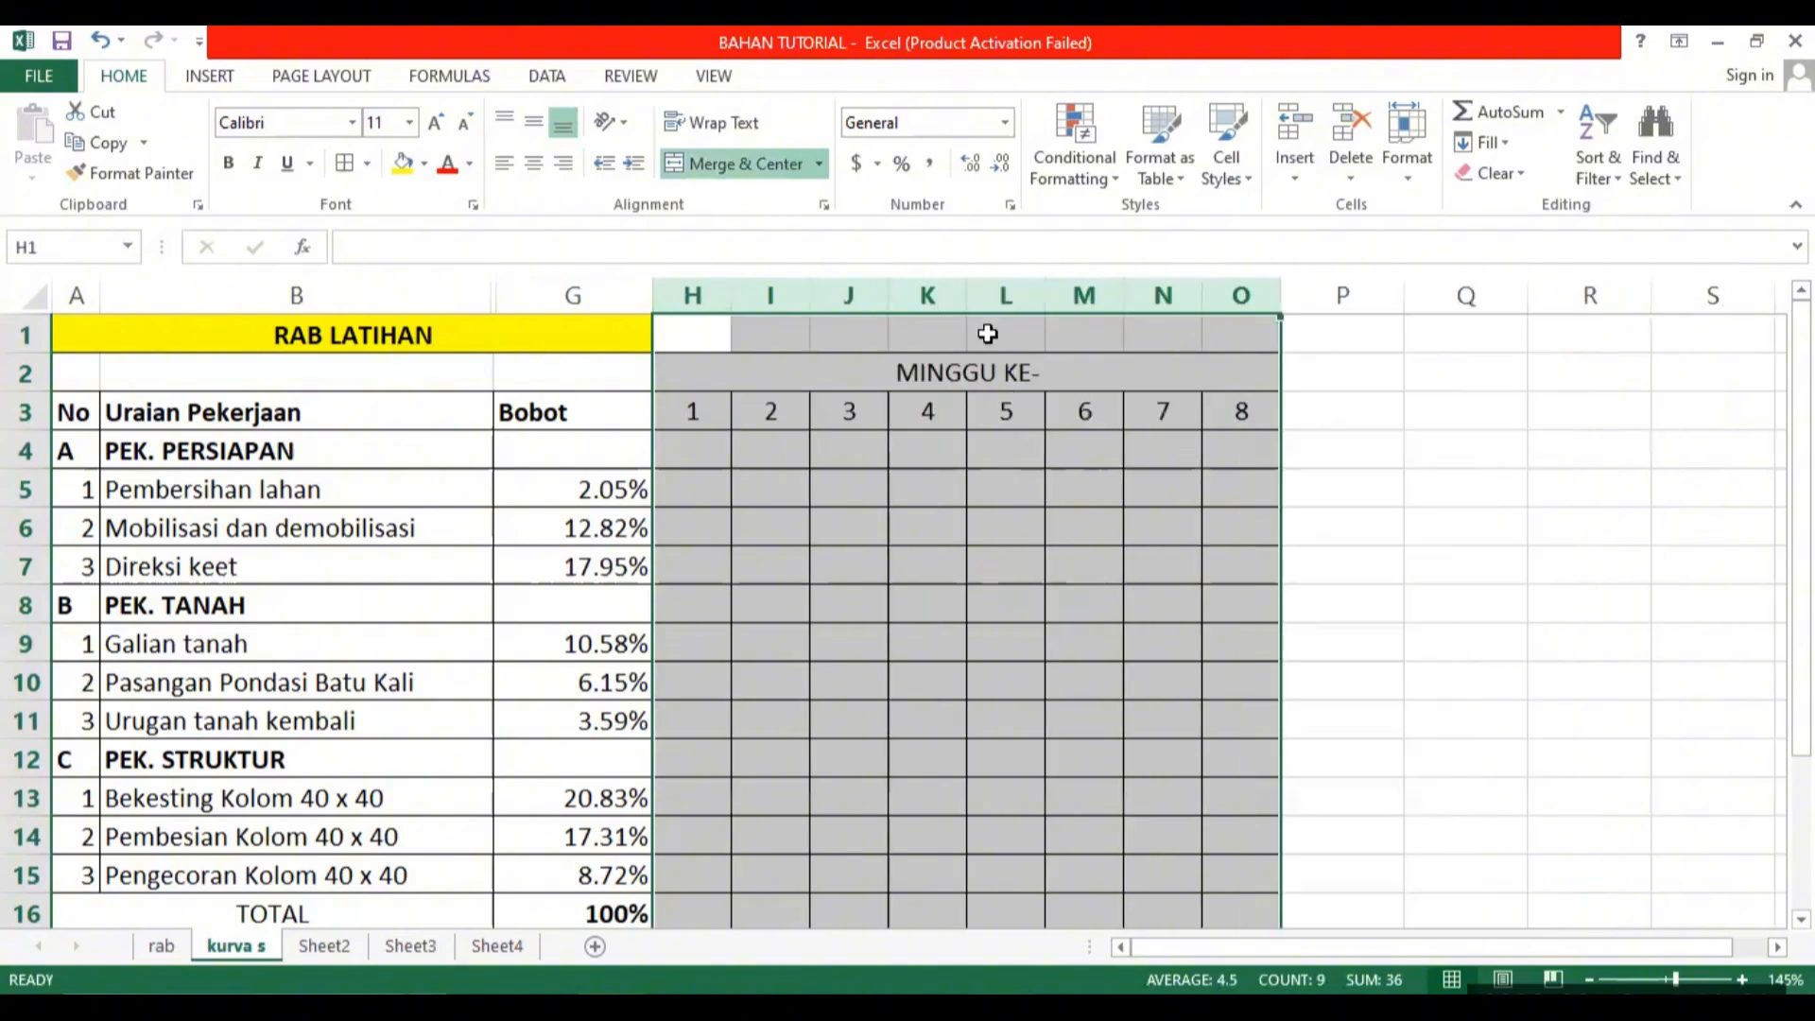
pyautogui.click(998, 556)
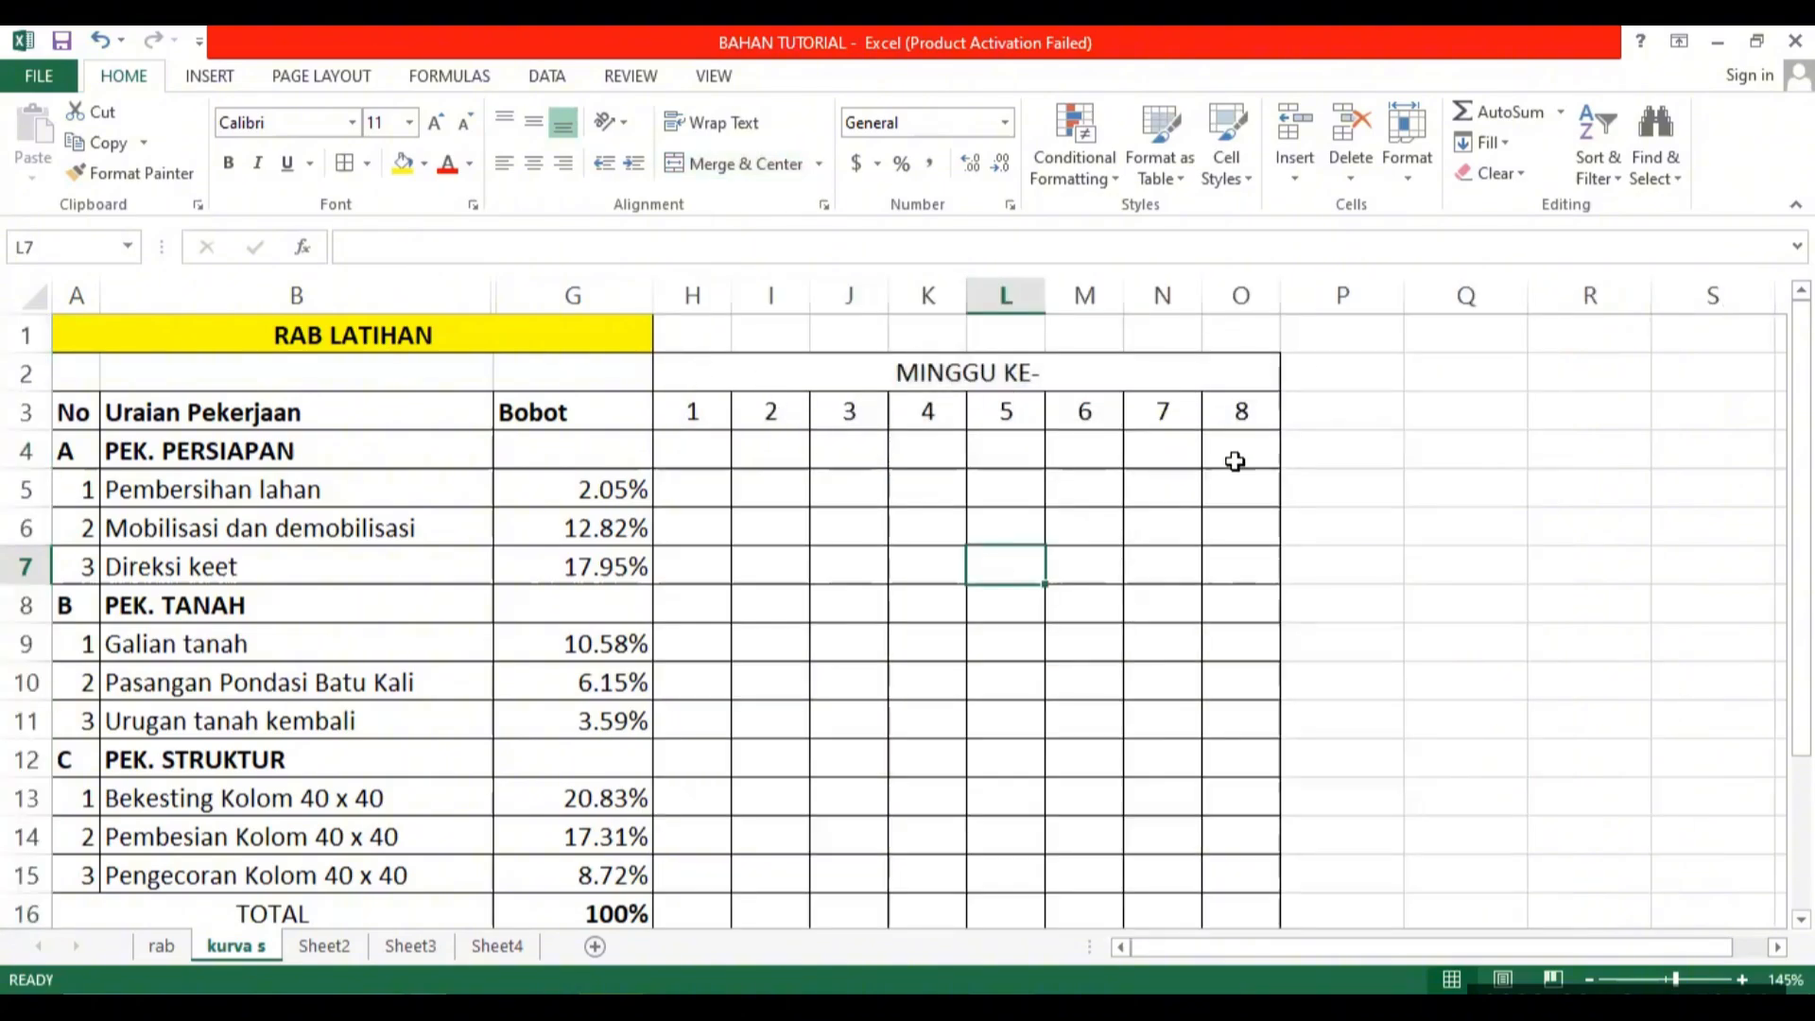
# Make the MINGGU KE- heading and week numbers in H2:O3 bold and fill them with light orange.
pyautogui.scroll(-1, 1235, 701)
pyautogui.scroll(1, 1235, 701)
pyautogui.moveTo(842, 371); pyautogui.dragTo(782, 381)
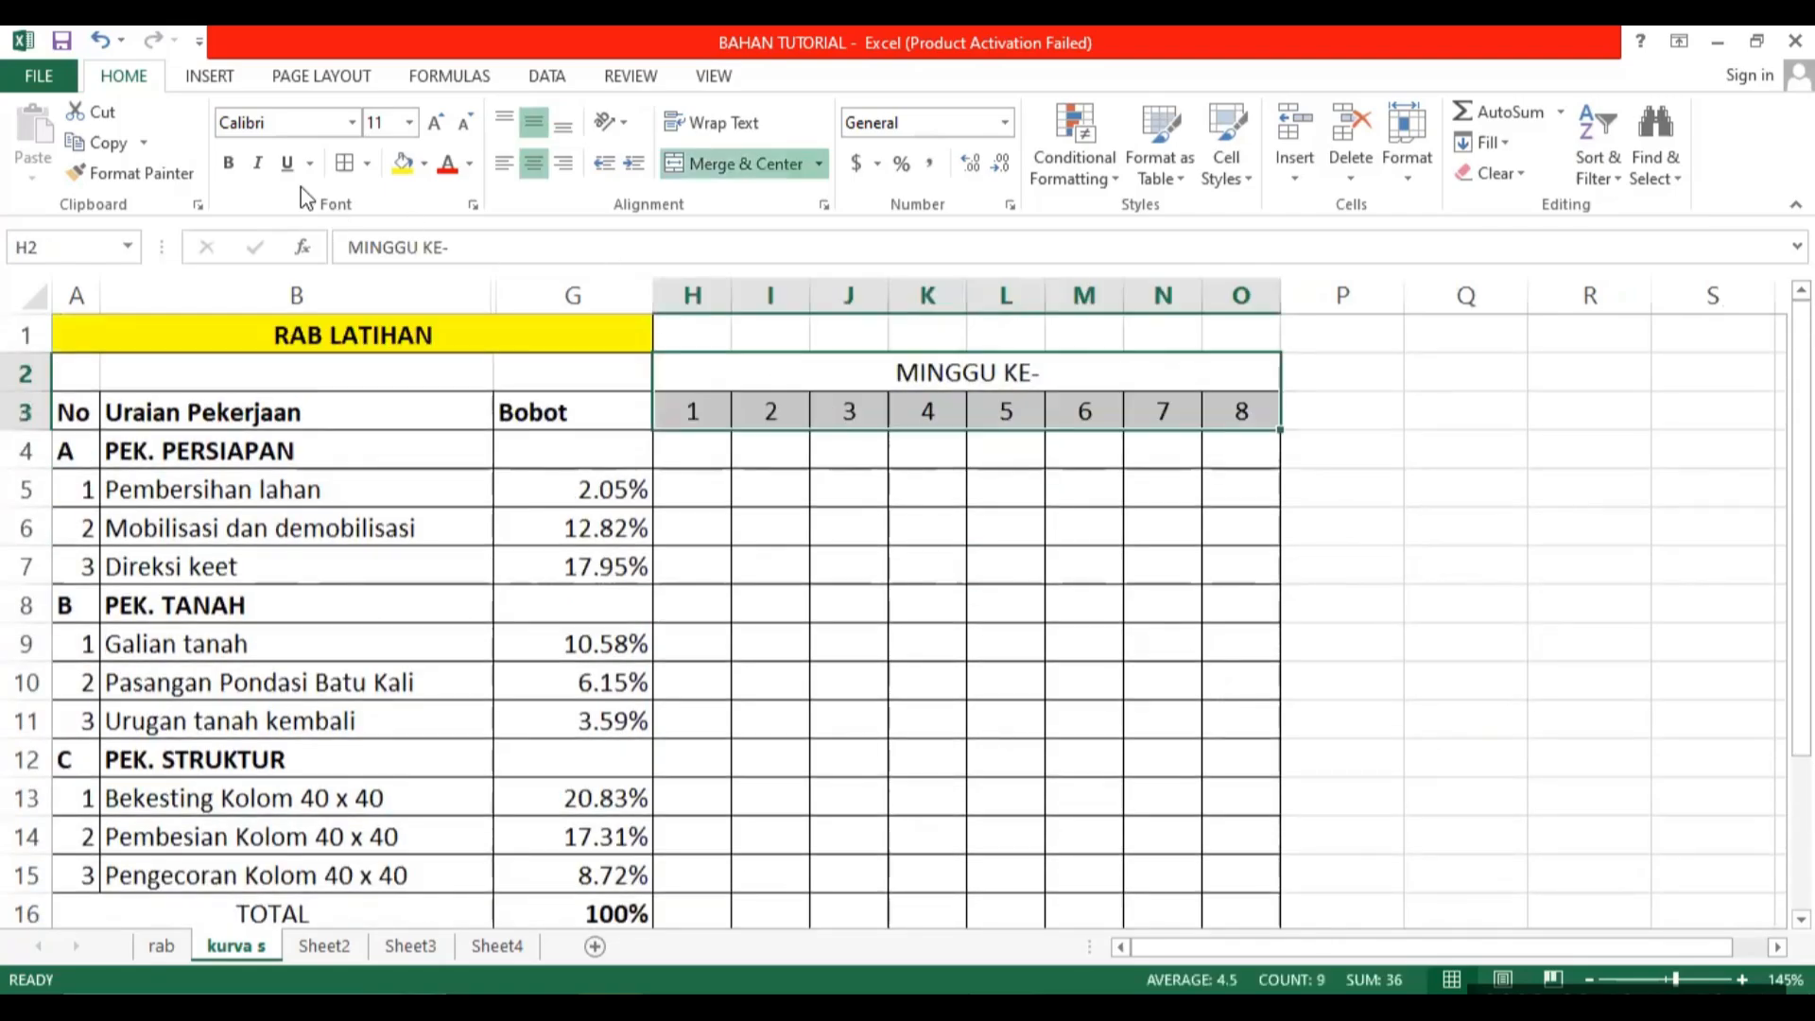
pyautogui.click(228, 163)
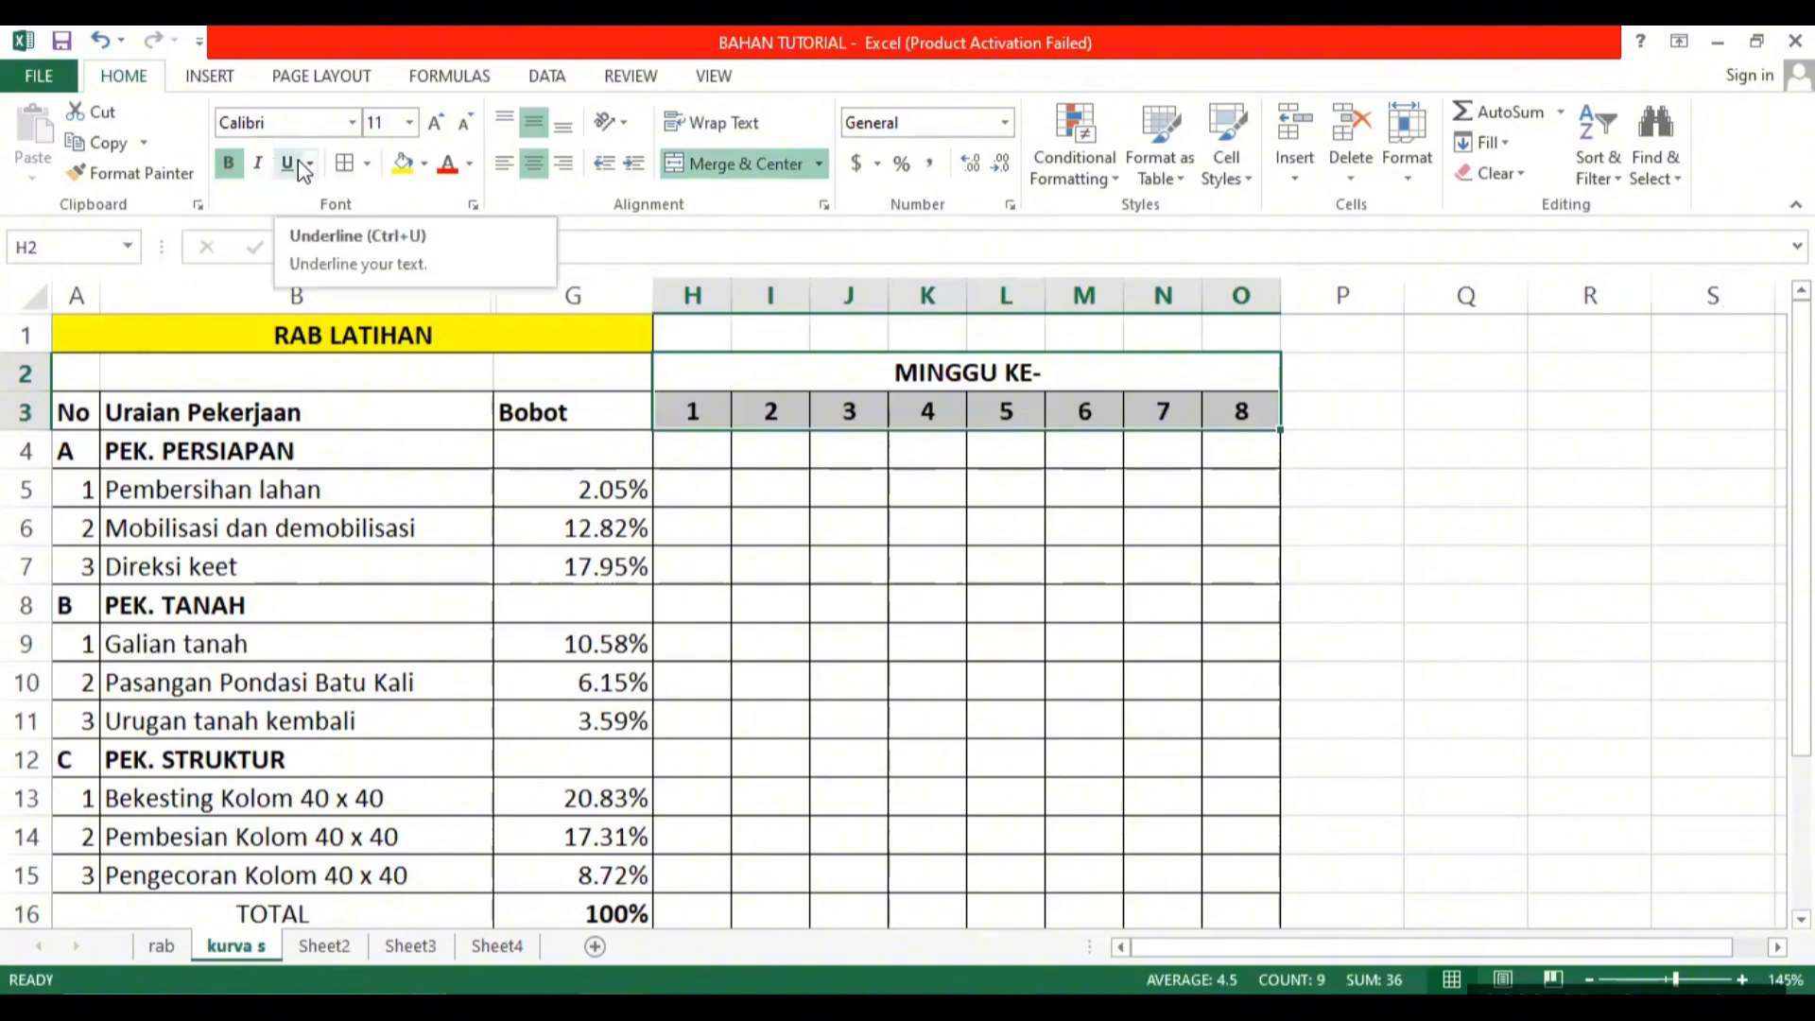
pyautogui.click(425, 164)
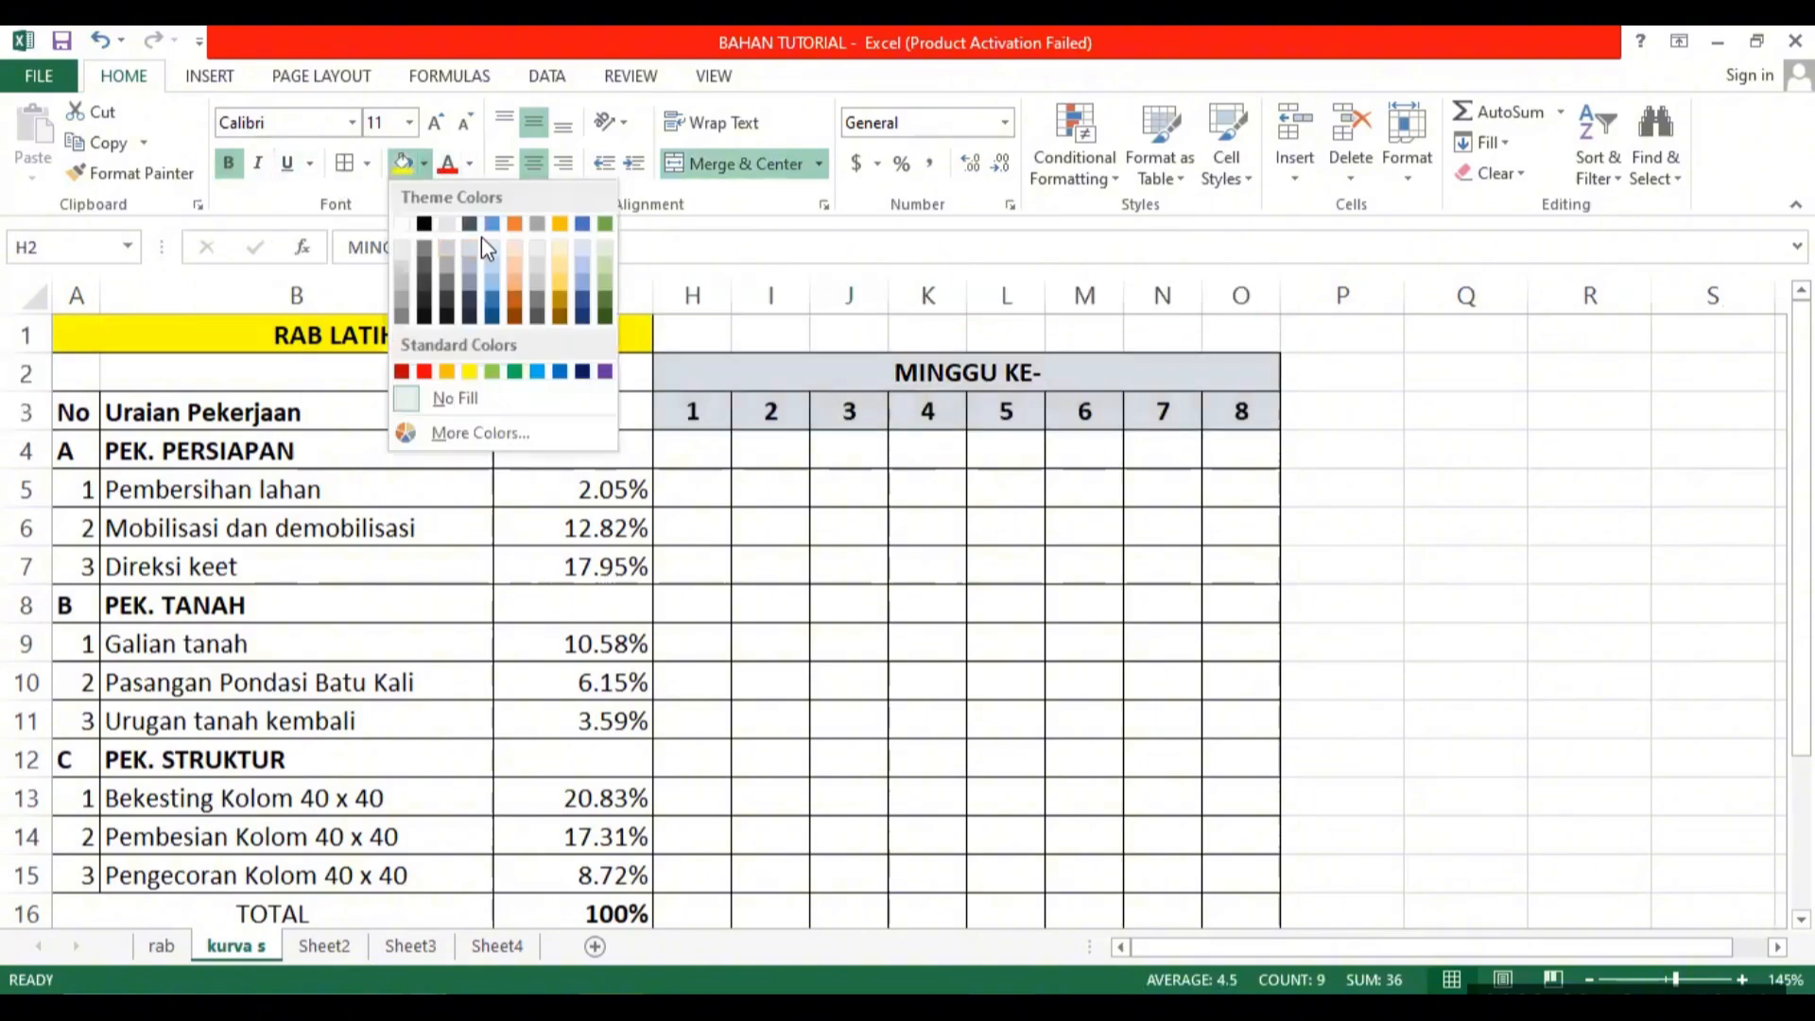
pyautogui.click(513, 248)
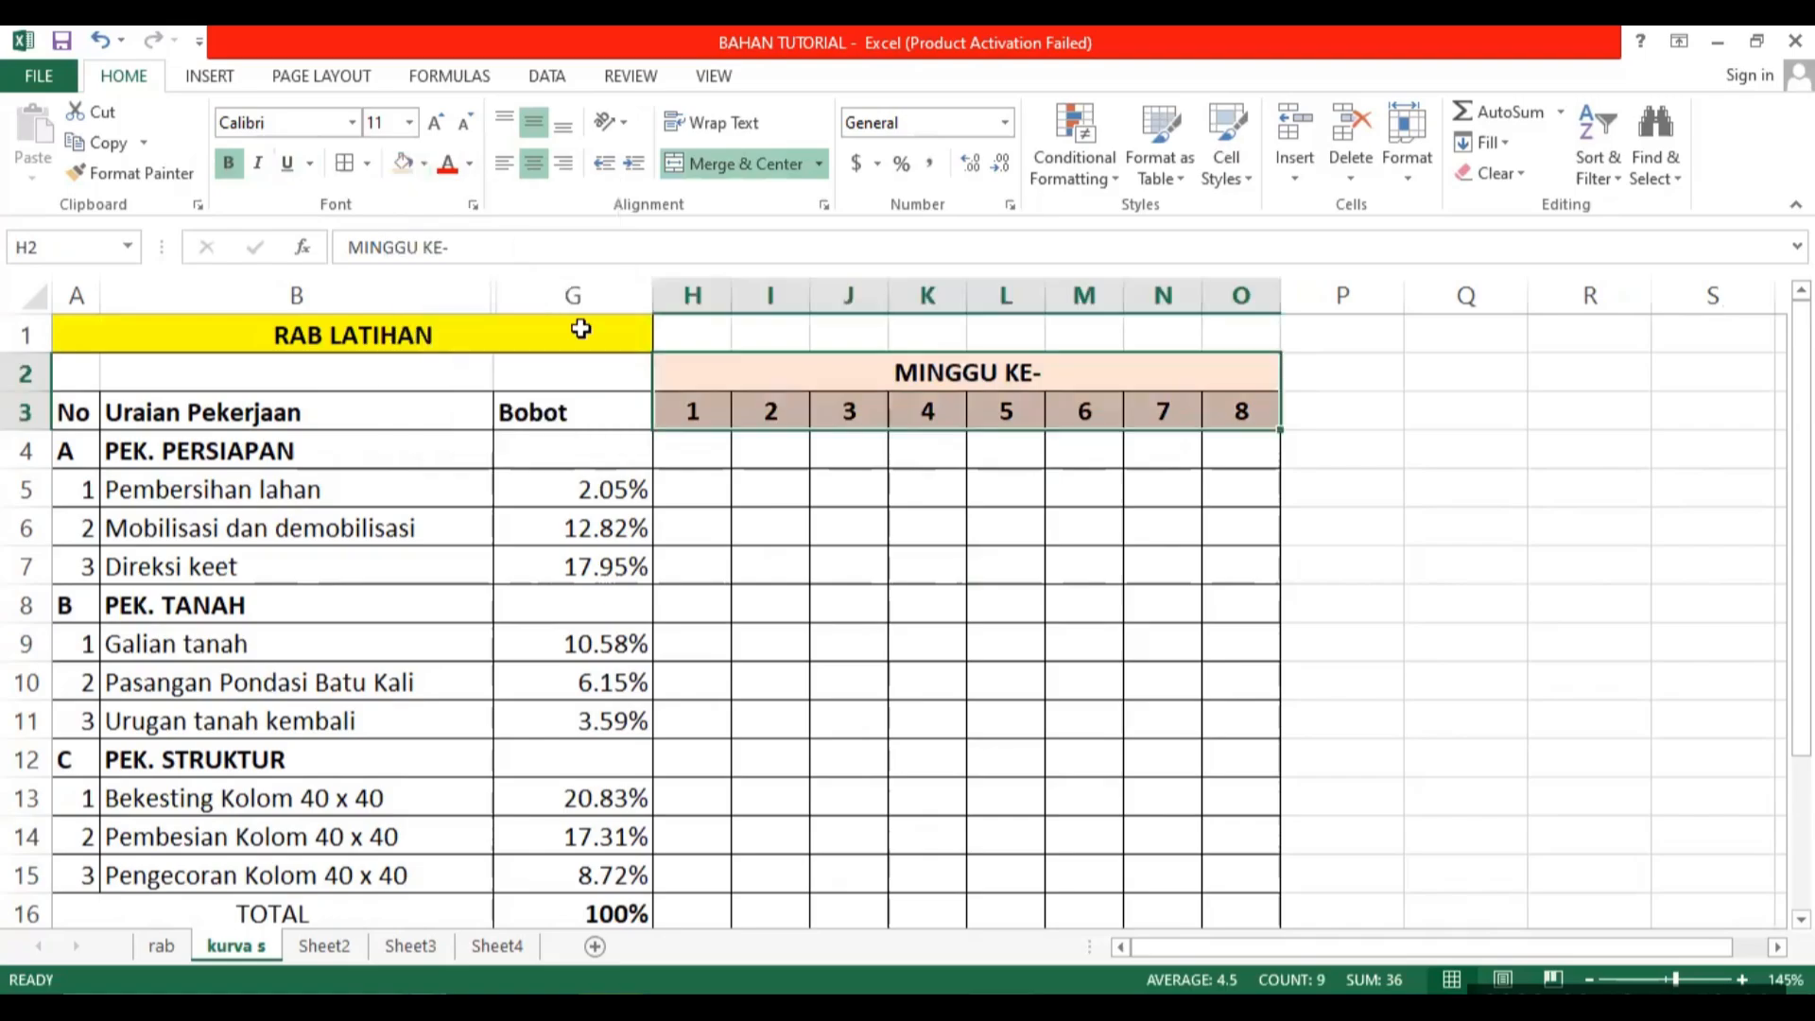
# Merge and center the Bobot, Uraian Pekerjaan and No headers each across rows 2 and 3.
pyautogui.moveTo(586, 380); pyautogui.dragTo(580, 405)
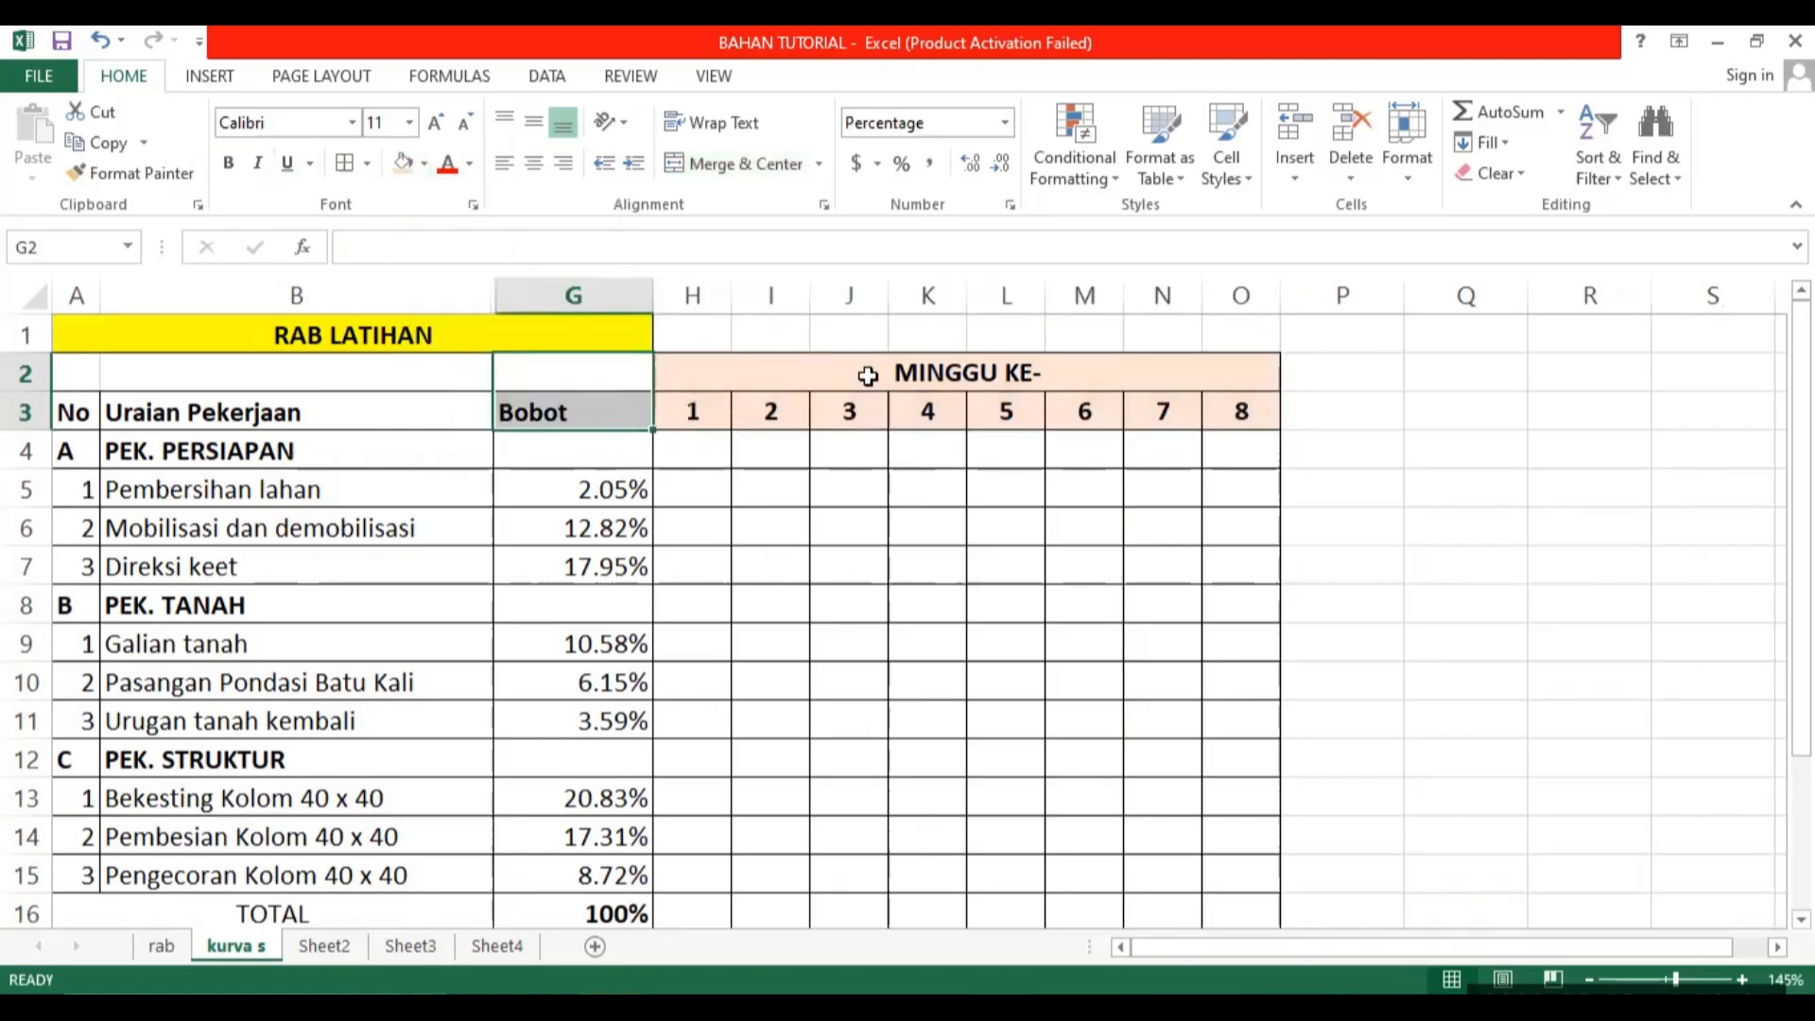
pyautogui.click(723, 164)
pyautogui.click(323, 371)
pyautogui.moveTo(321, 397); pyautogui.dragTo(321, 406)
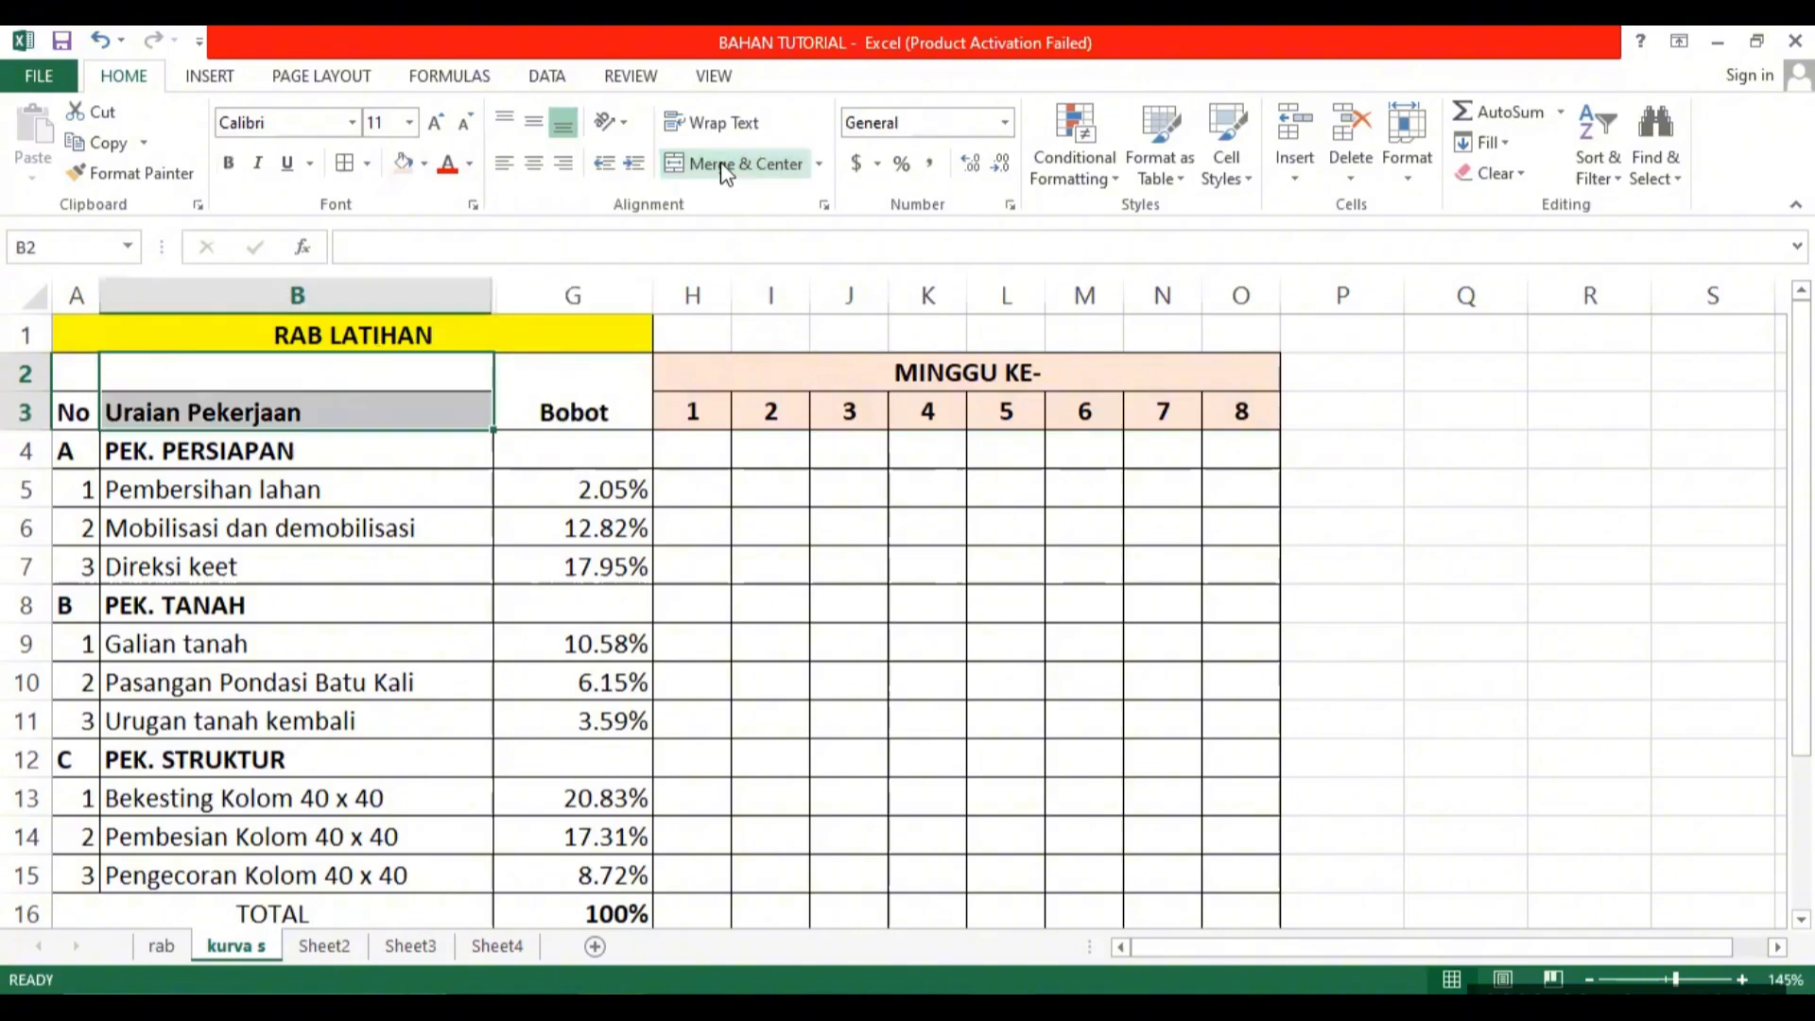
pyautogui.click(742, 164)
pyautogui.moveTo(72, 373); pyautogui.dragTo(571, 357)
pyautogui.click(753, 164)
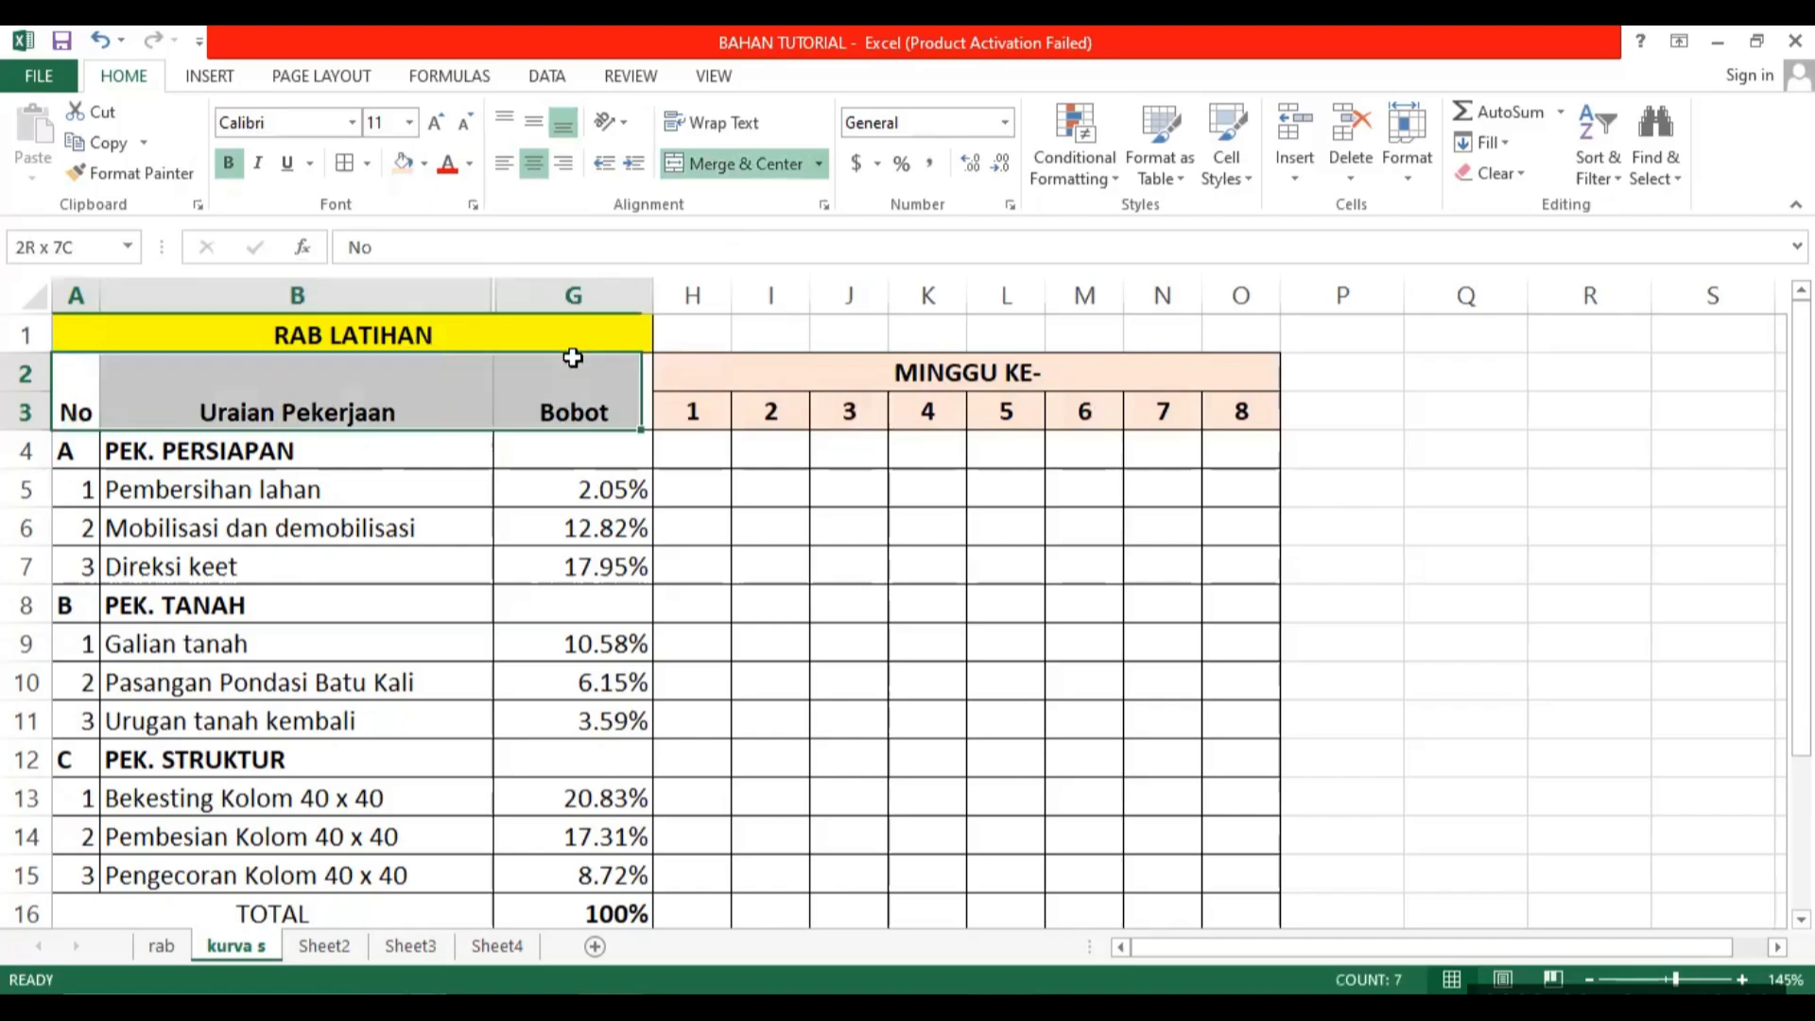
# Middle-align the merged No, Uraian Pekerjaan and Bobot headers and fill them with the same light orange.
pyautogui.click(534, 122)
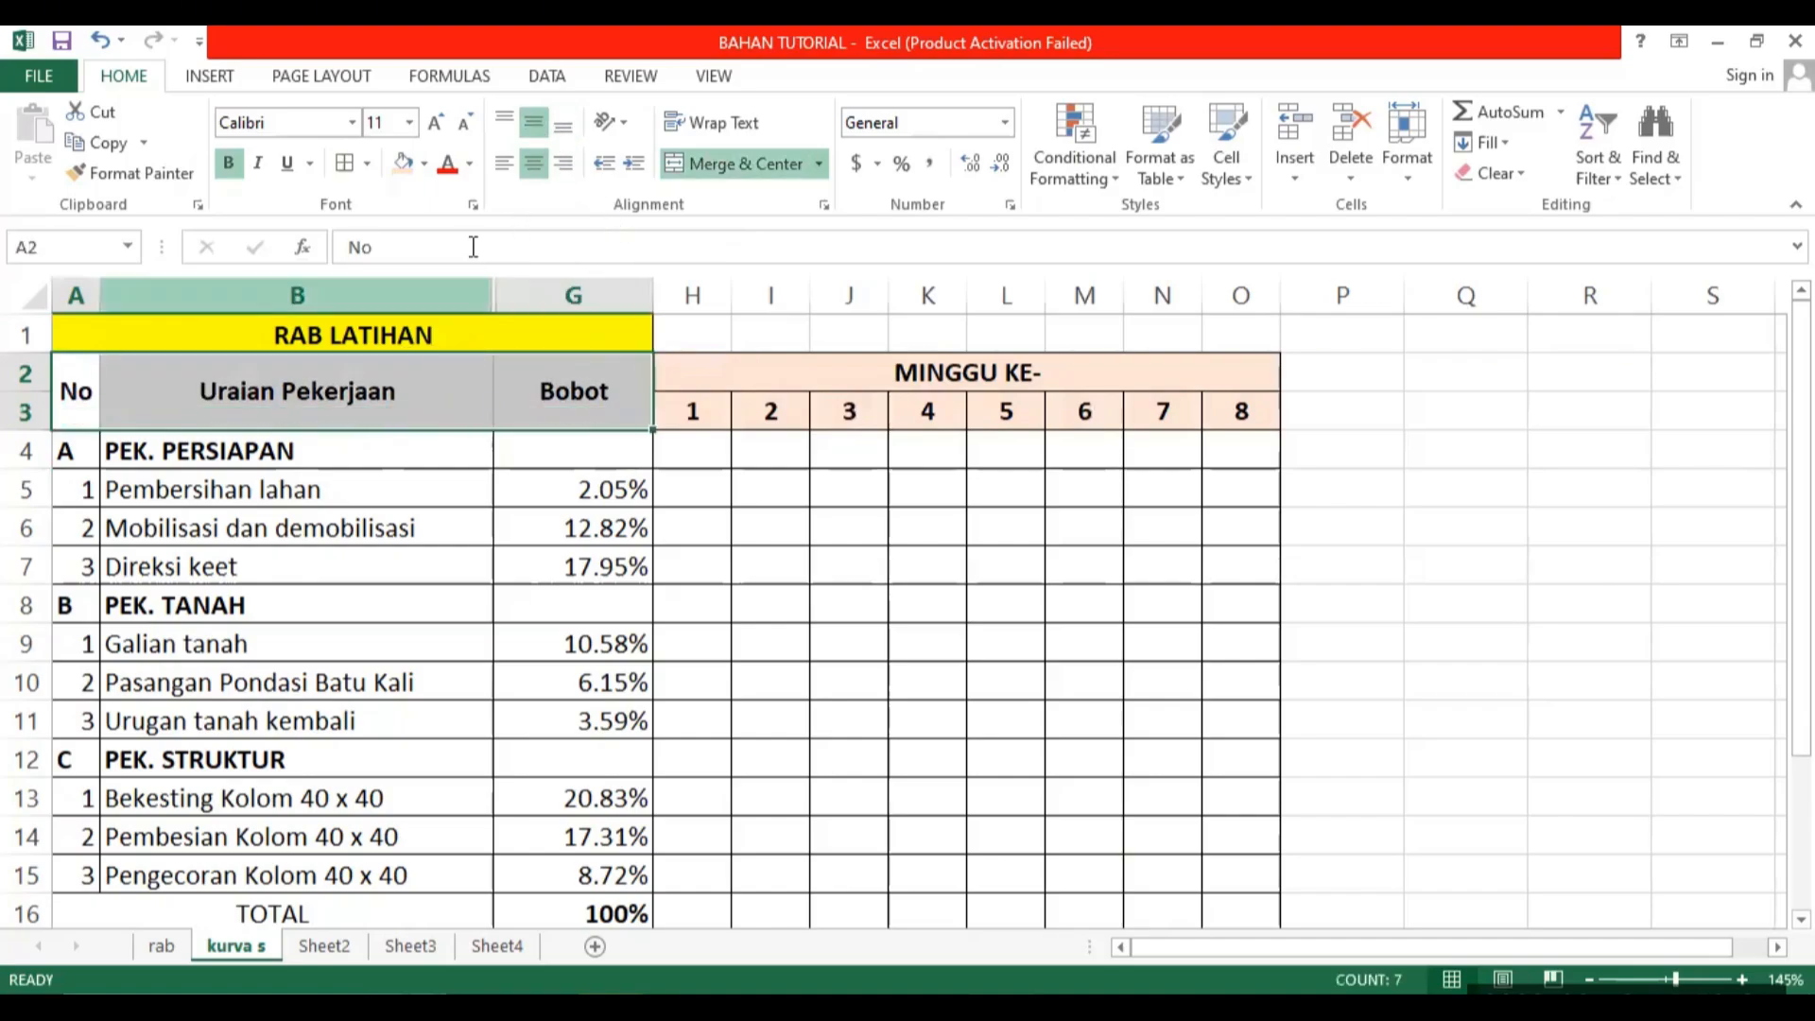
pyautogui.click(404, 163)
pyautogui.click(851, 529)
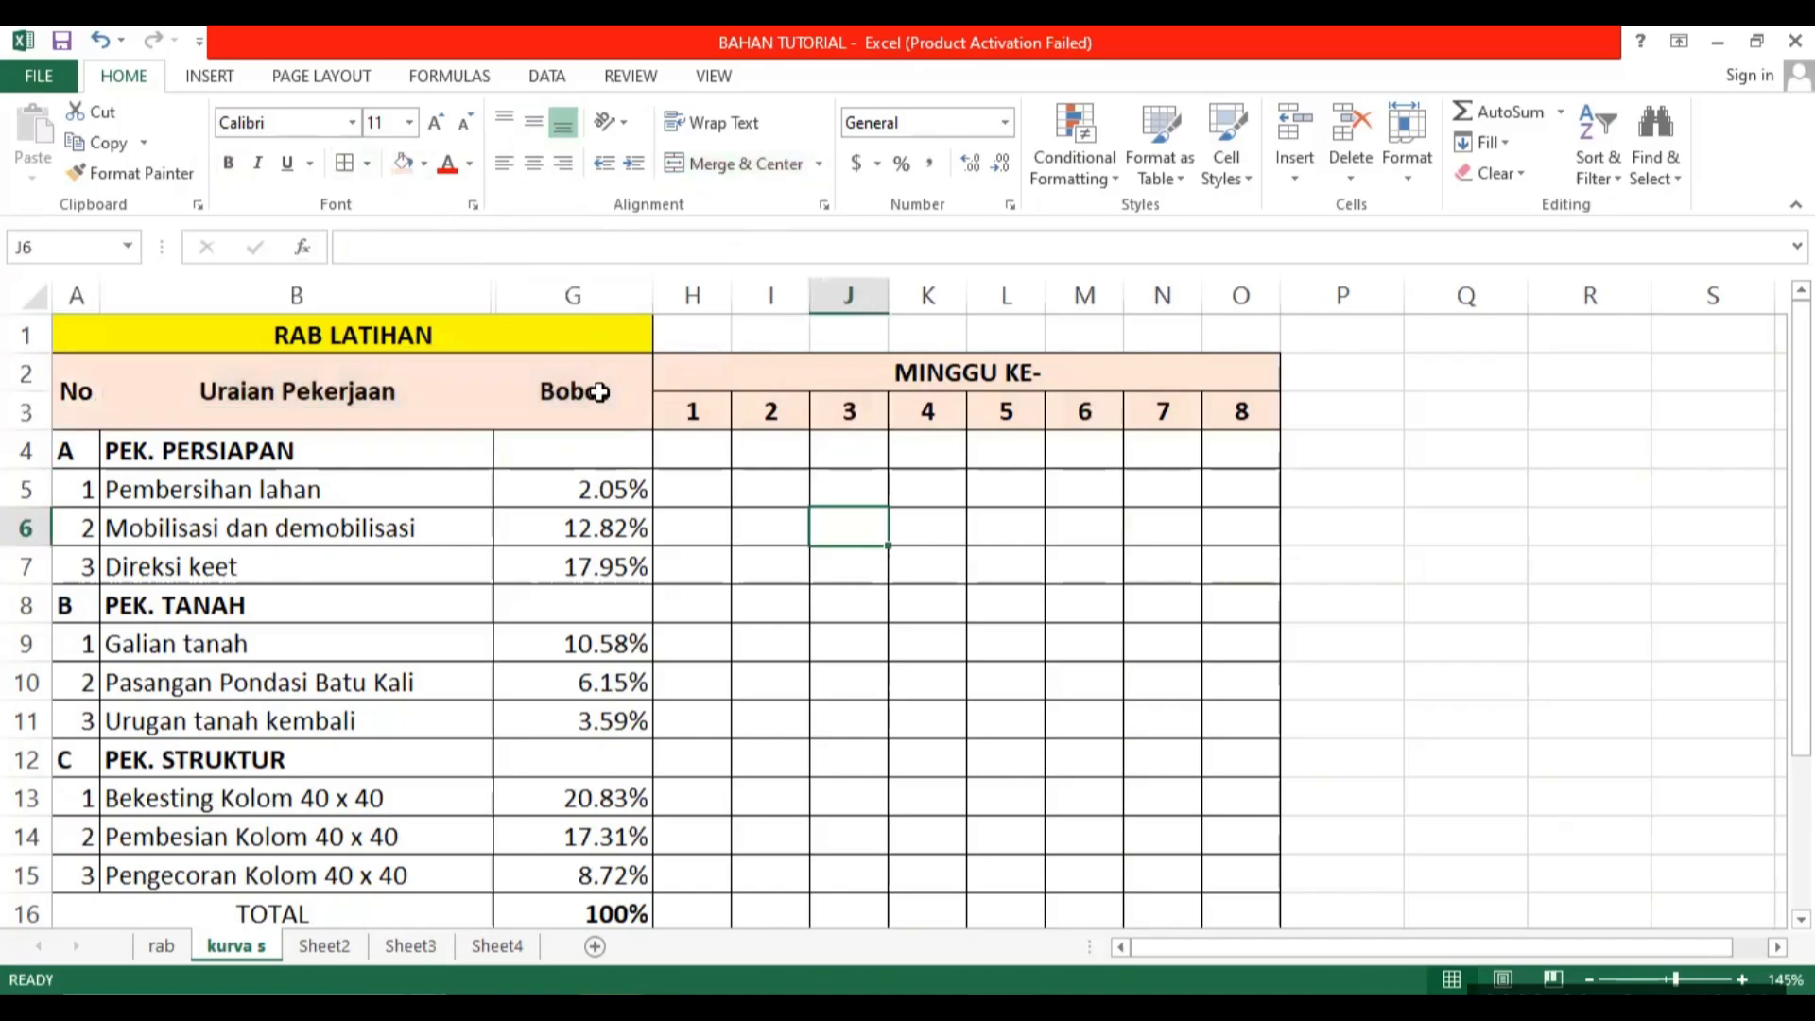
# Enter =G5 in H5 to place the Pembersihan lahan weight in week 1.
pyautogui.scroll(-1, 1041, 588)
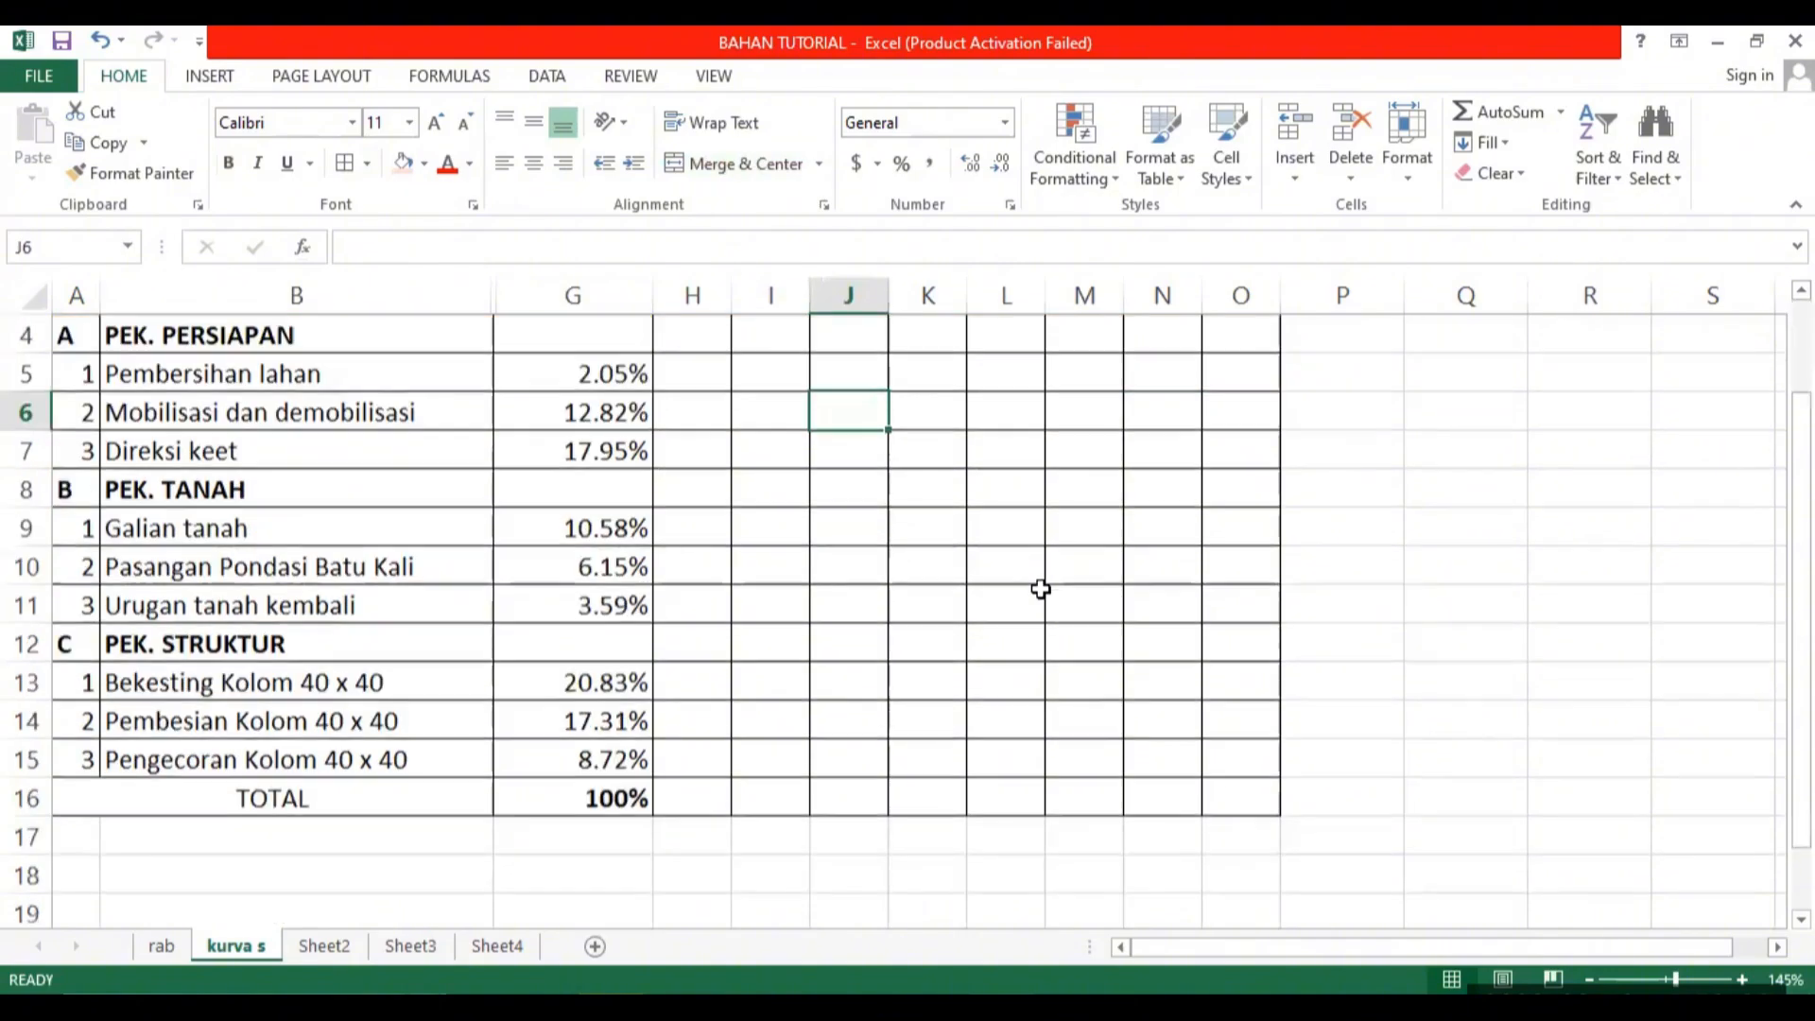
pyautogui.scroll(1, 1041, 588)
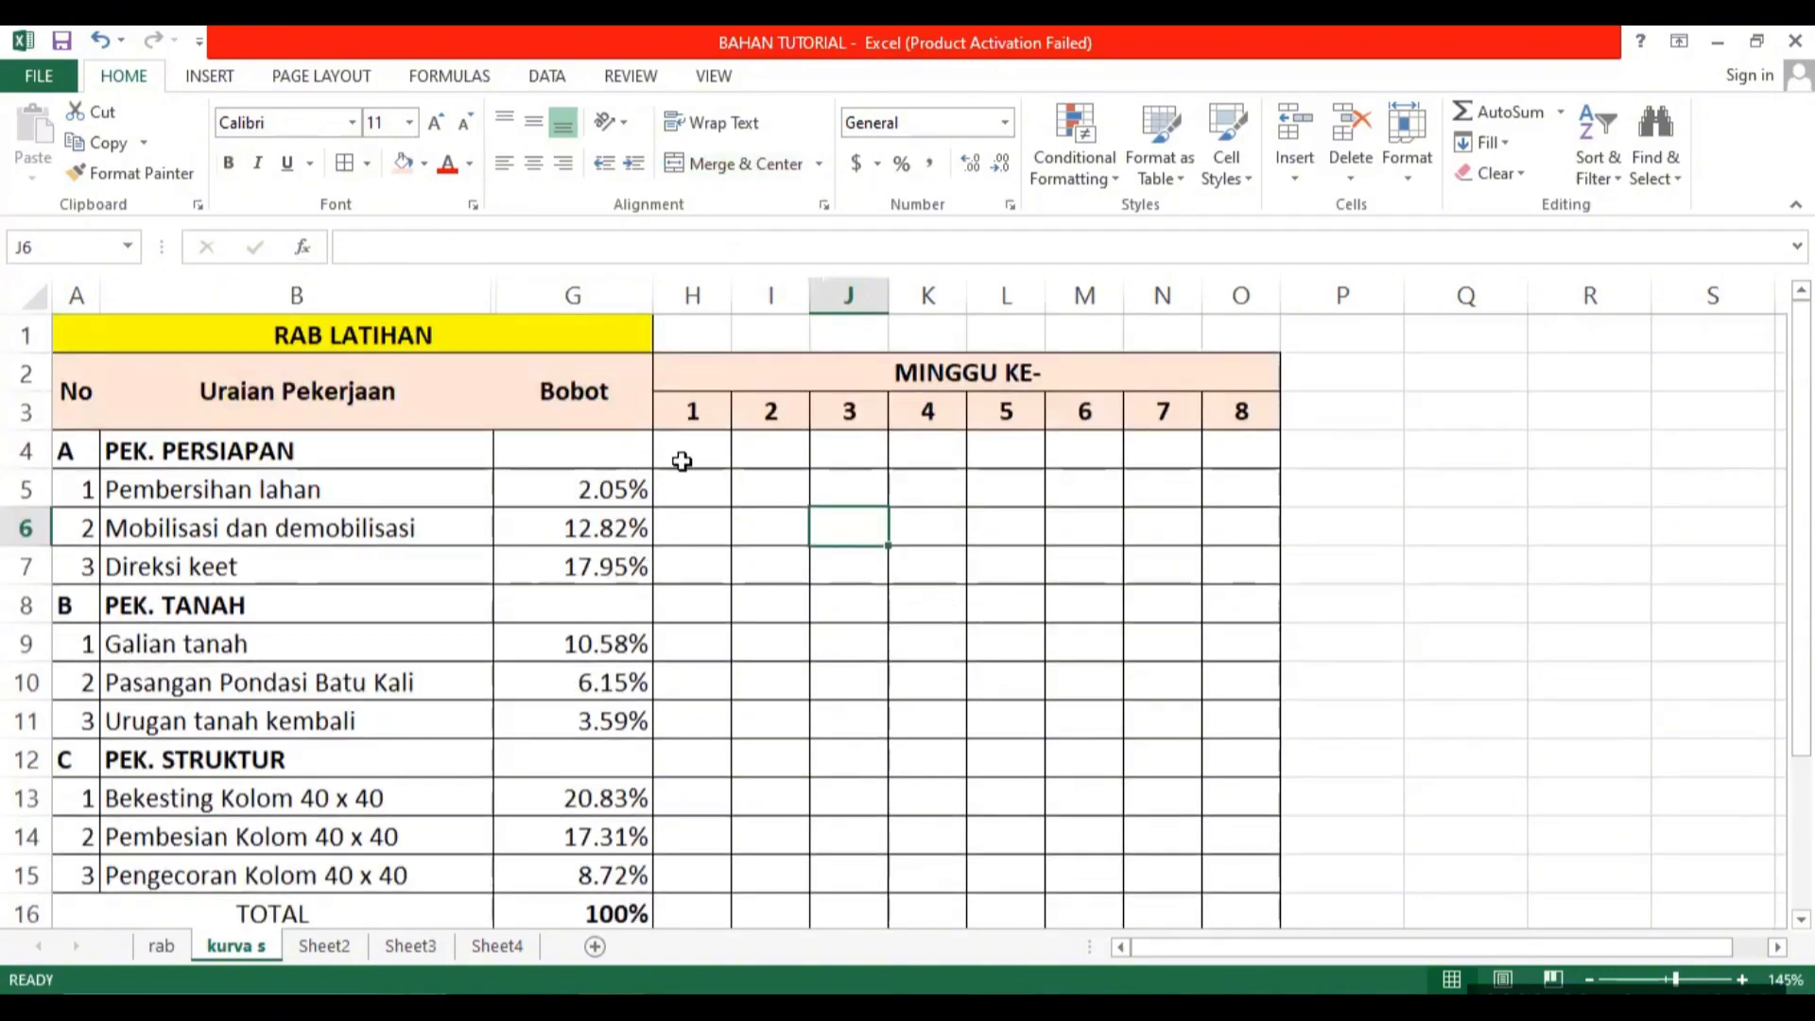
pyautogui.click(684, 491)
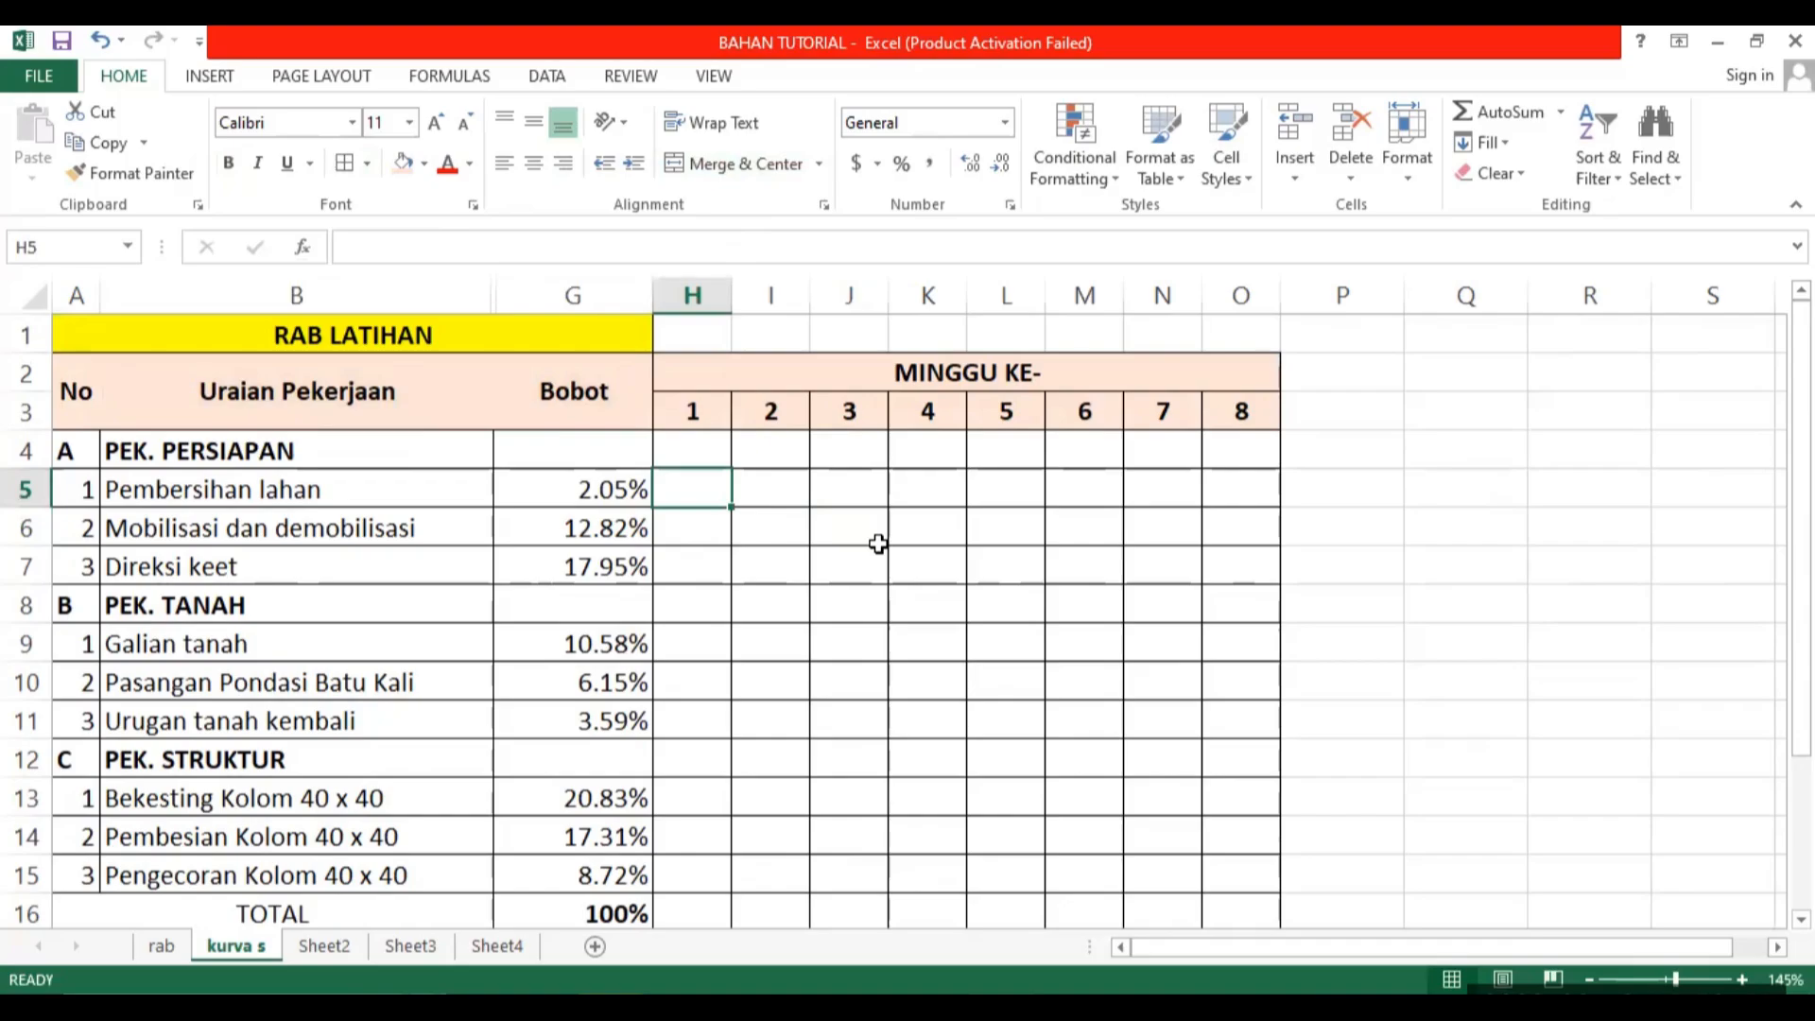
pyautogui.write('=')
pyautogui.press('Left')
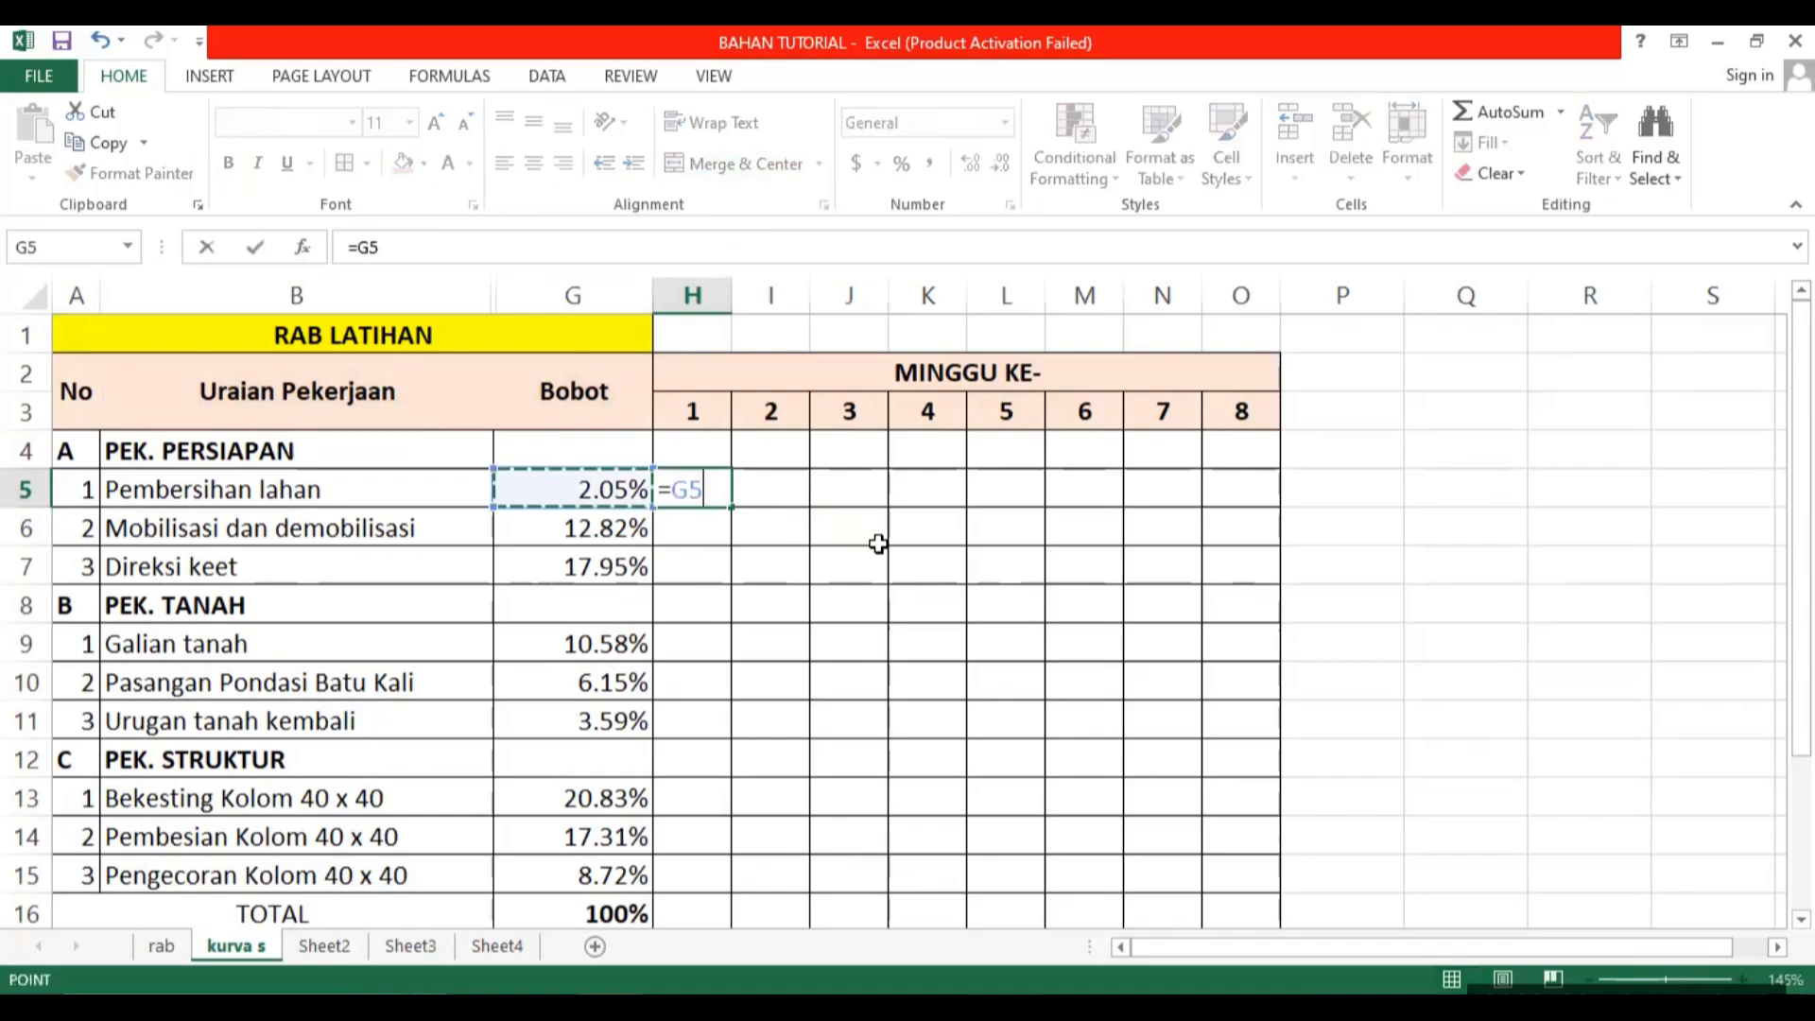
pyautogui.press('Return')
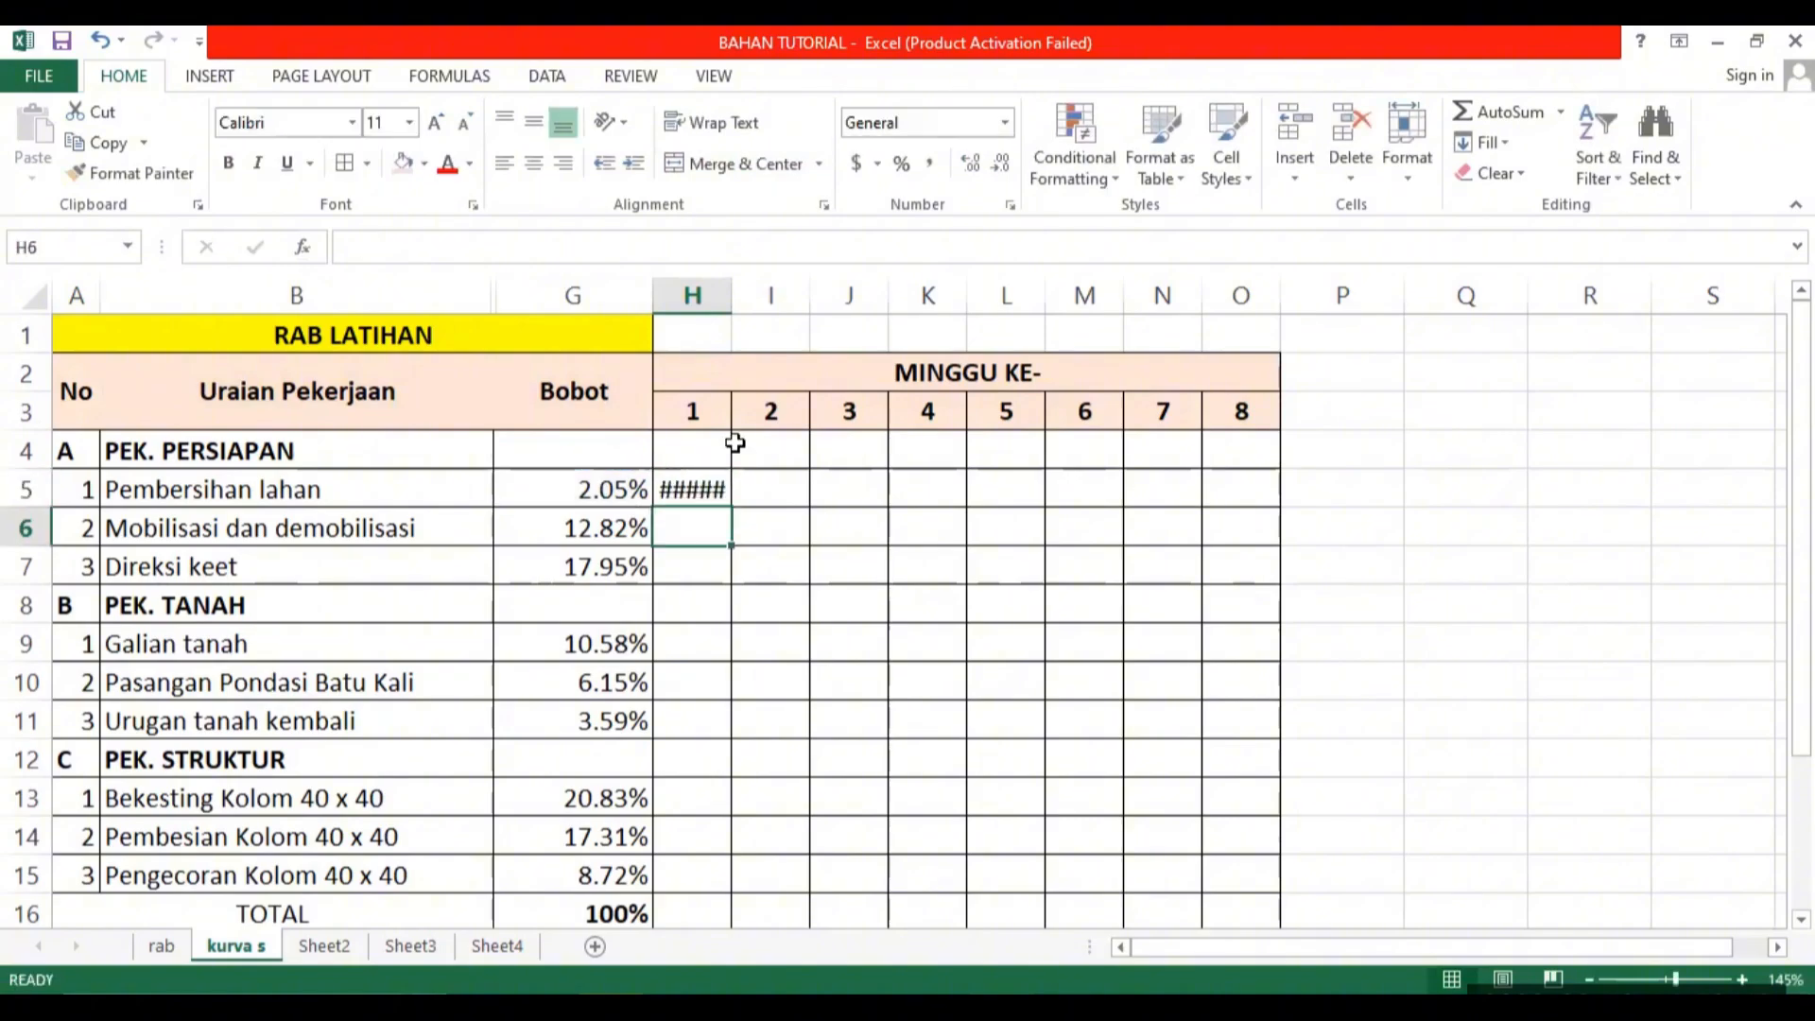
# Try widening columns H through O to fit the percentage in H5, and shade H5 with the light orange fill.
pyautogui.moveTo(716, 288); pyautogui.dragTo(1321, 292)
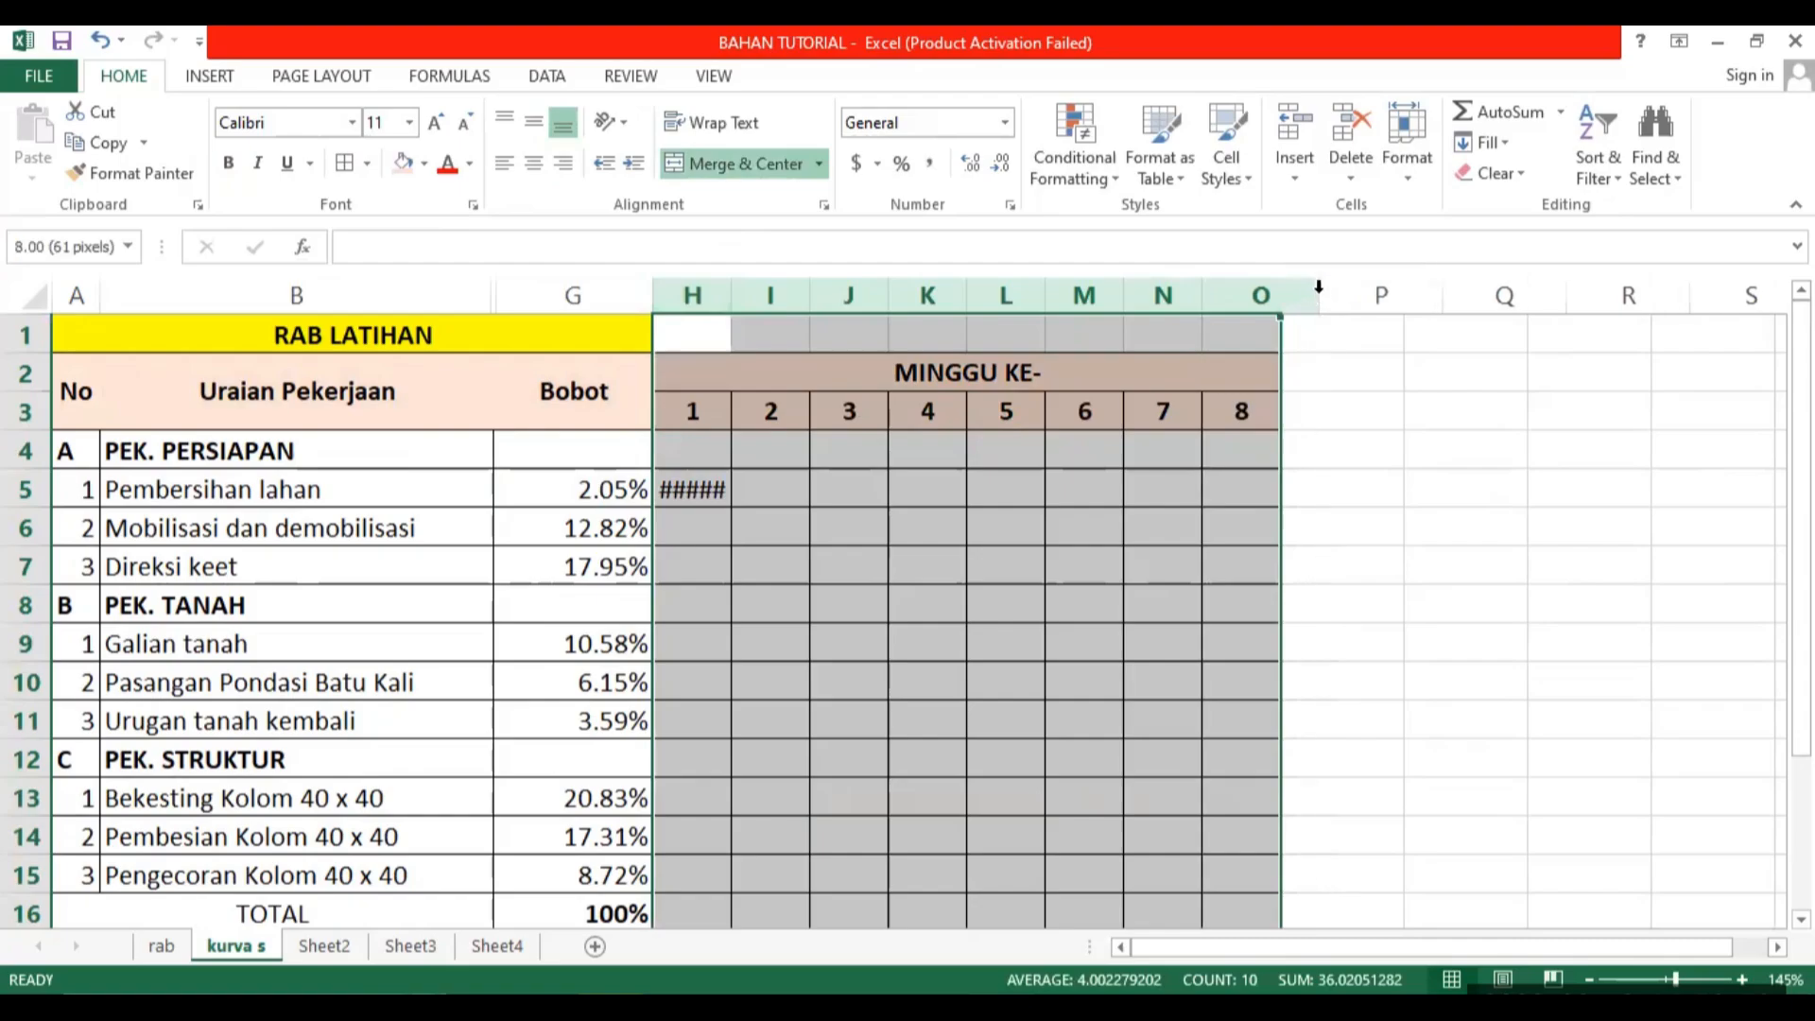
pyautogui.click(871, 519)
pyautogui.click(706, 490)
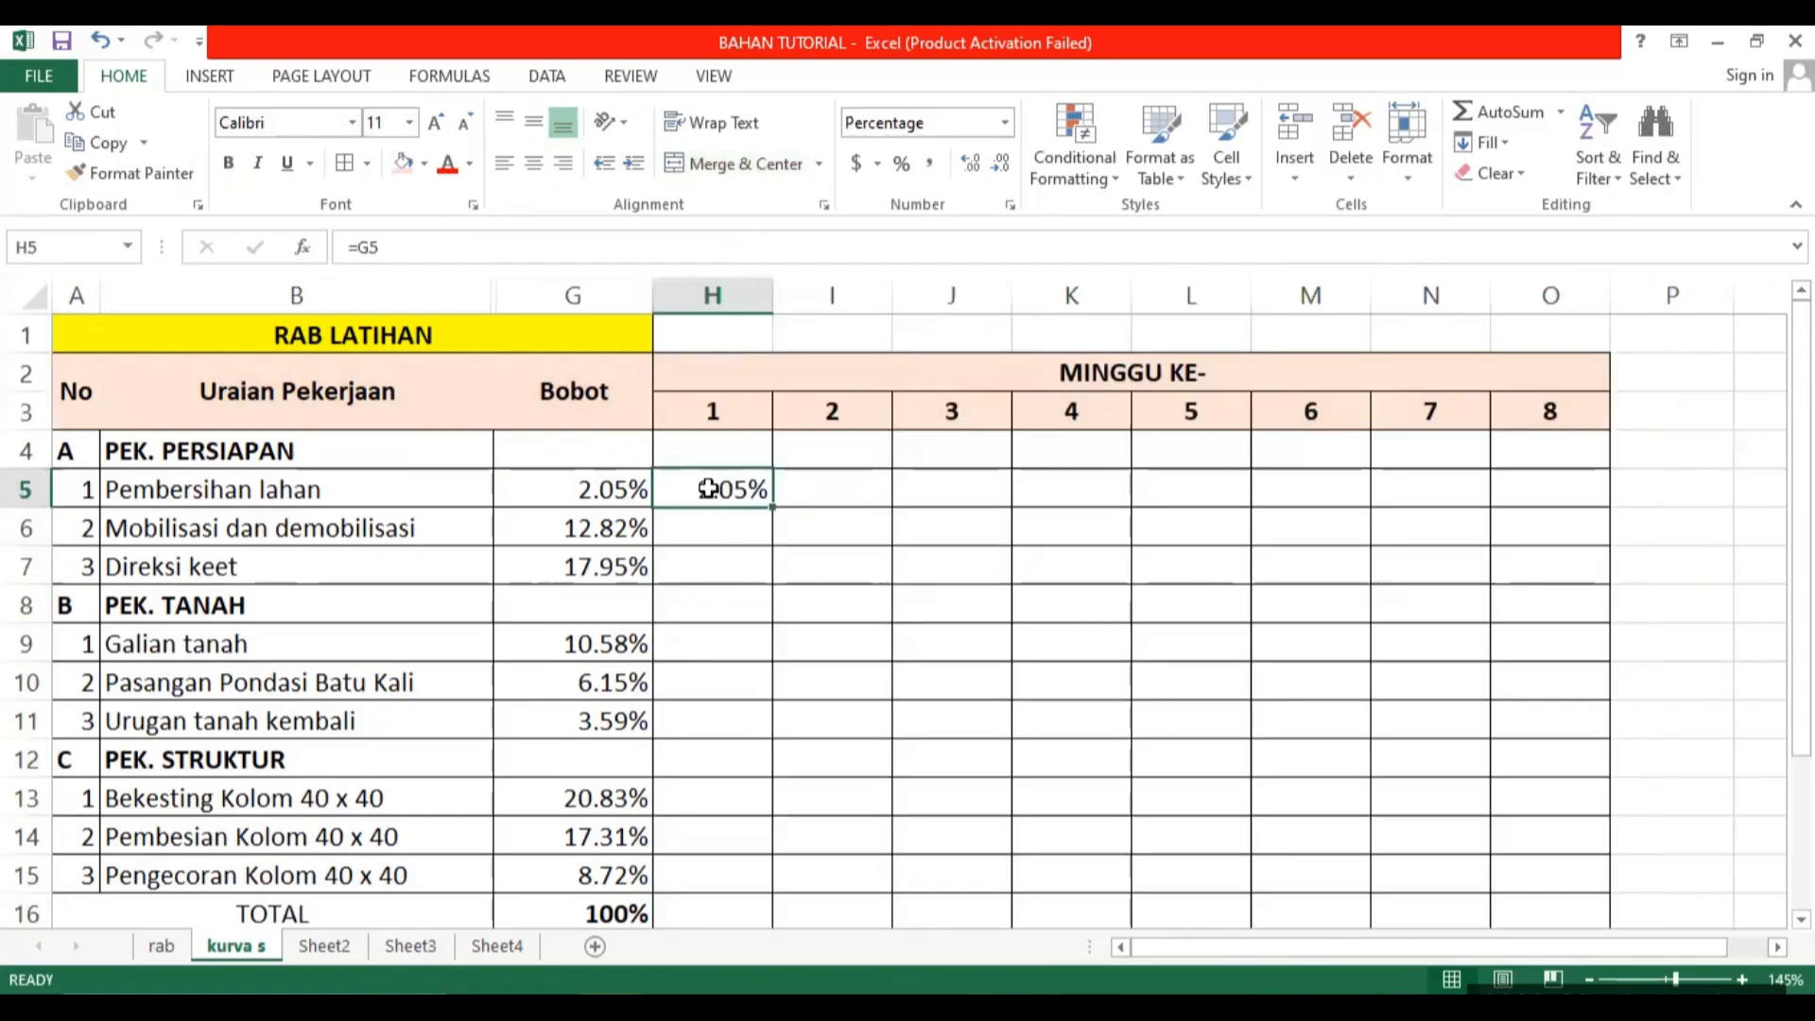
pyautogui.click(404, 163)
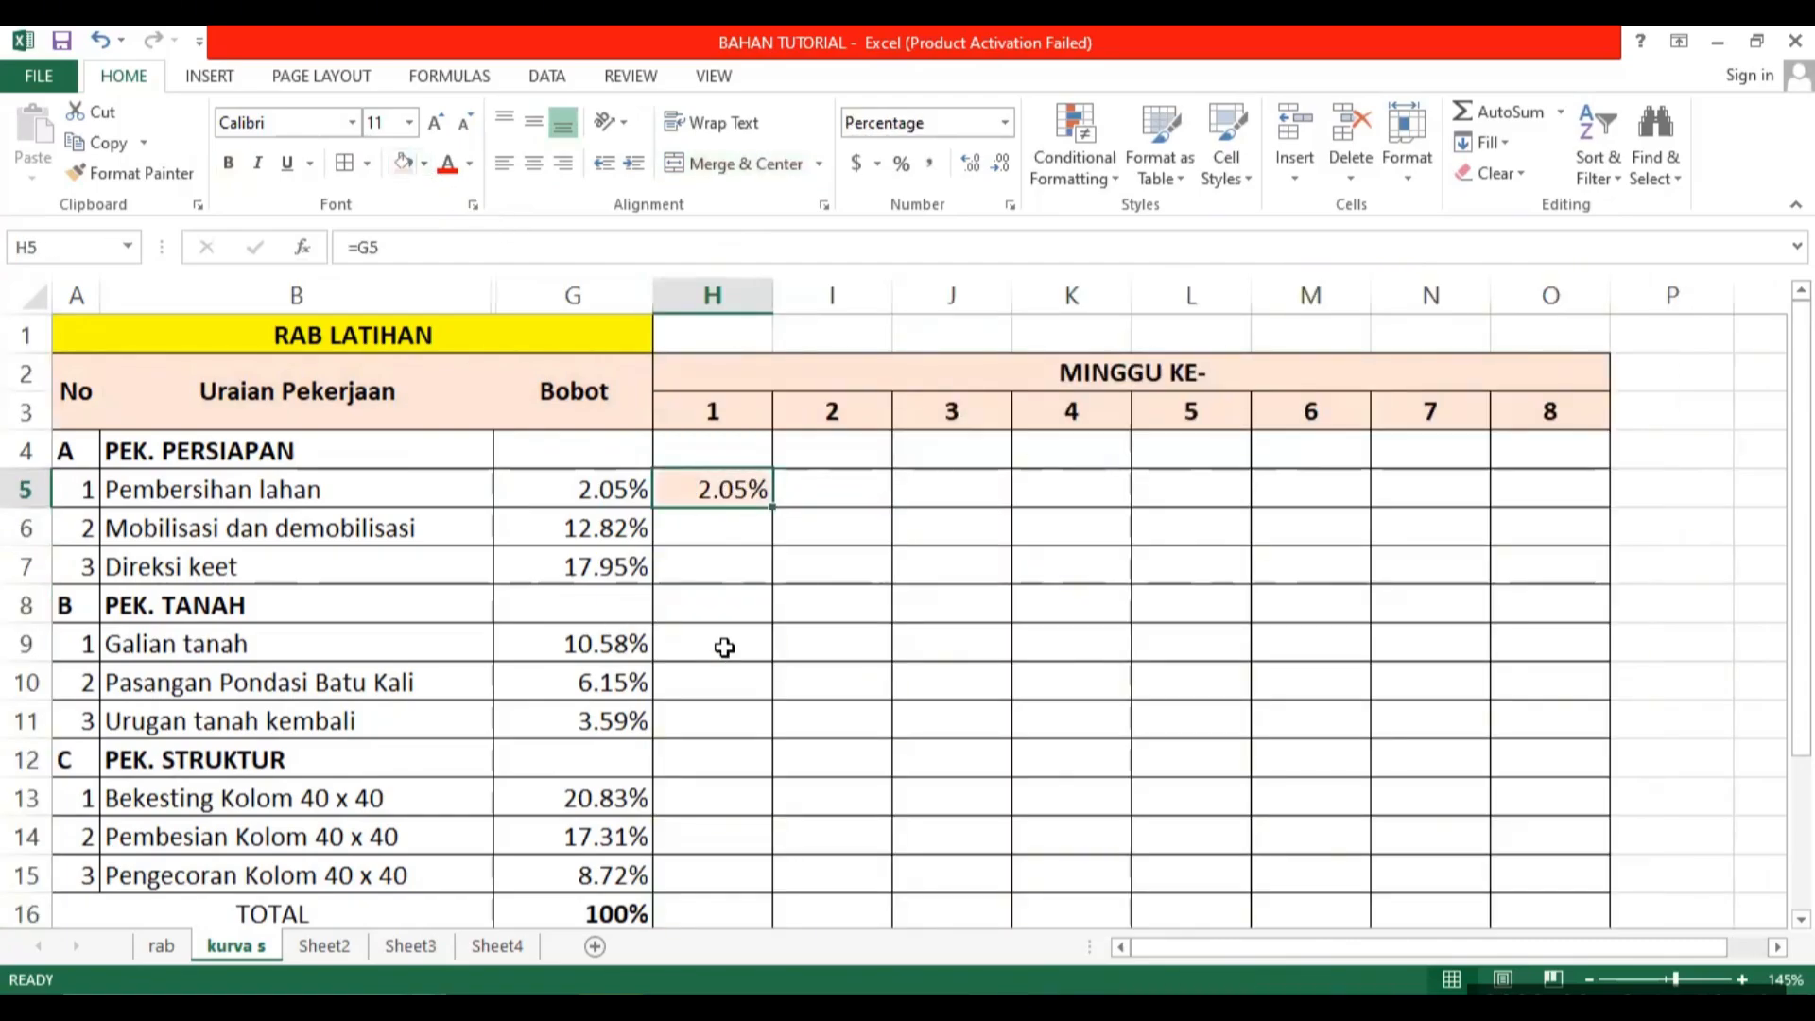
pyautogui.moveTo(733, 469); pyautogui.dragTo(784, 491)
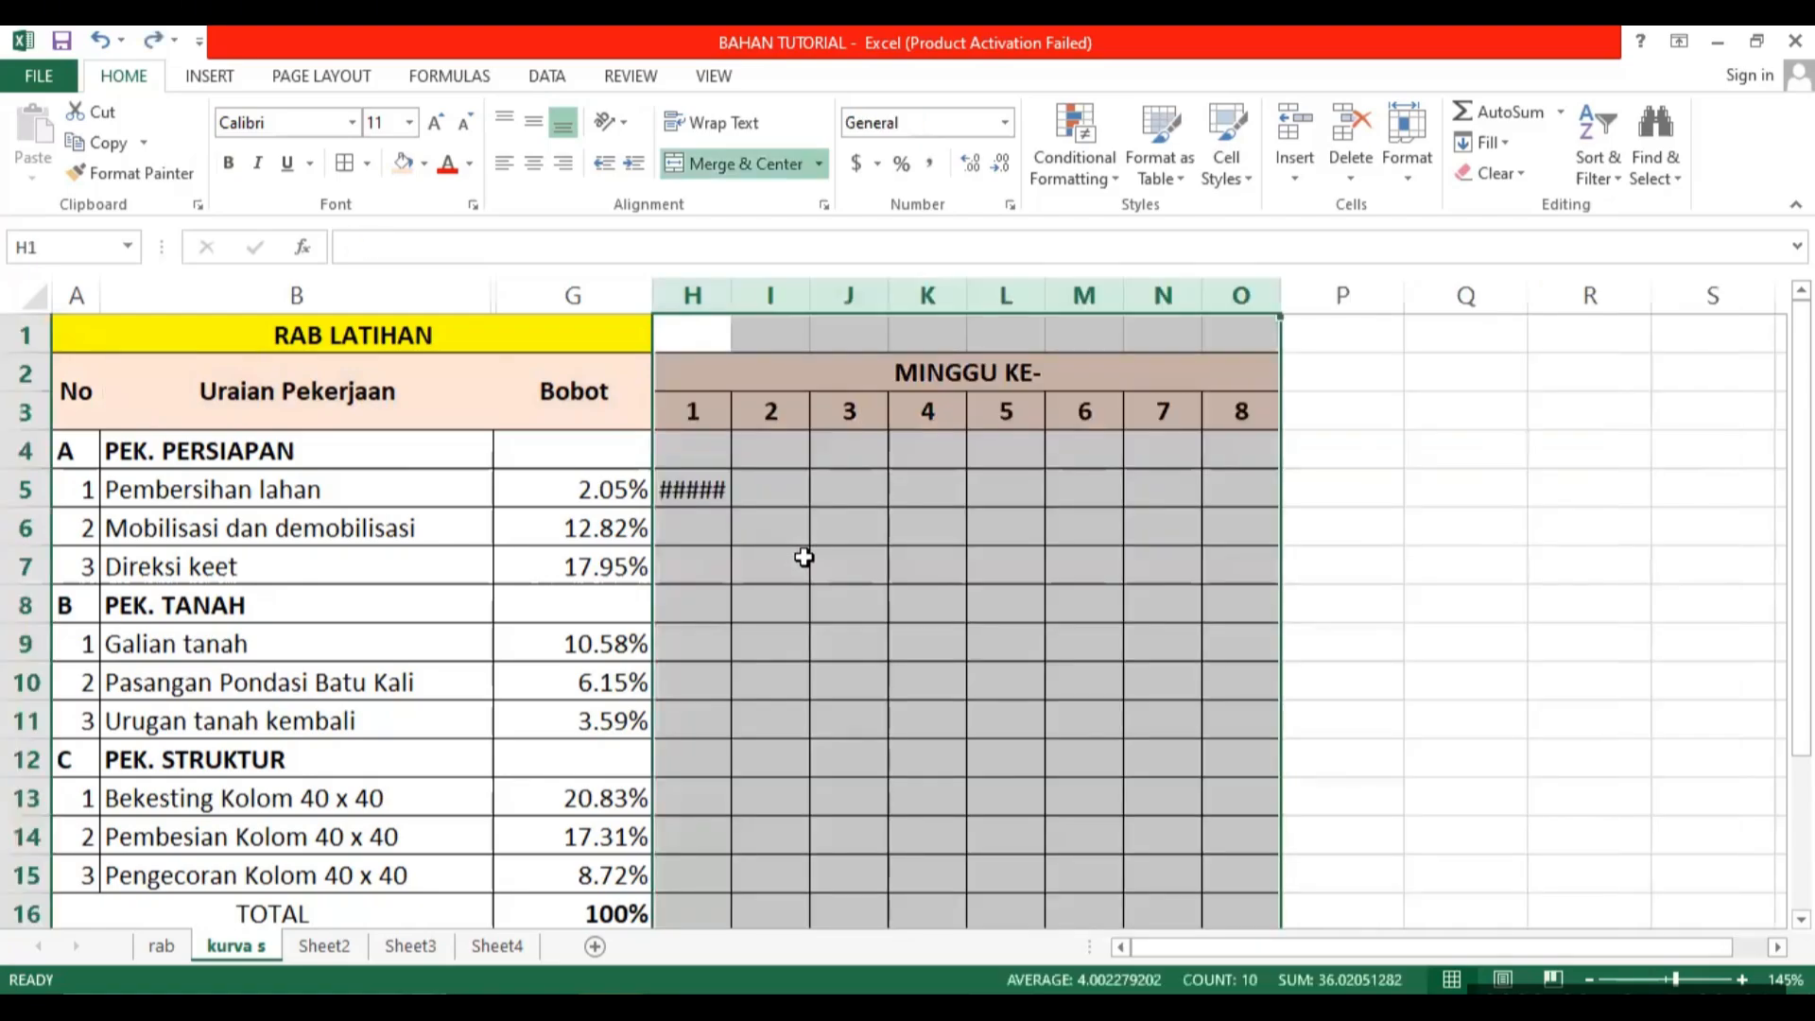
# Clear the formula from H5 and widen the week columns H through O equally.
pyautogui.click(719, 487)
pyautogui.press('Delete')
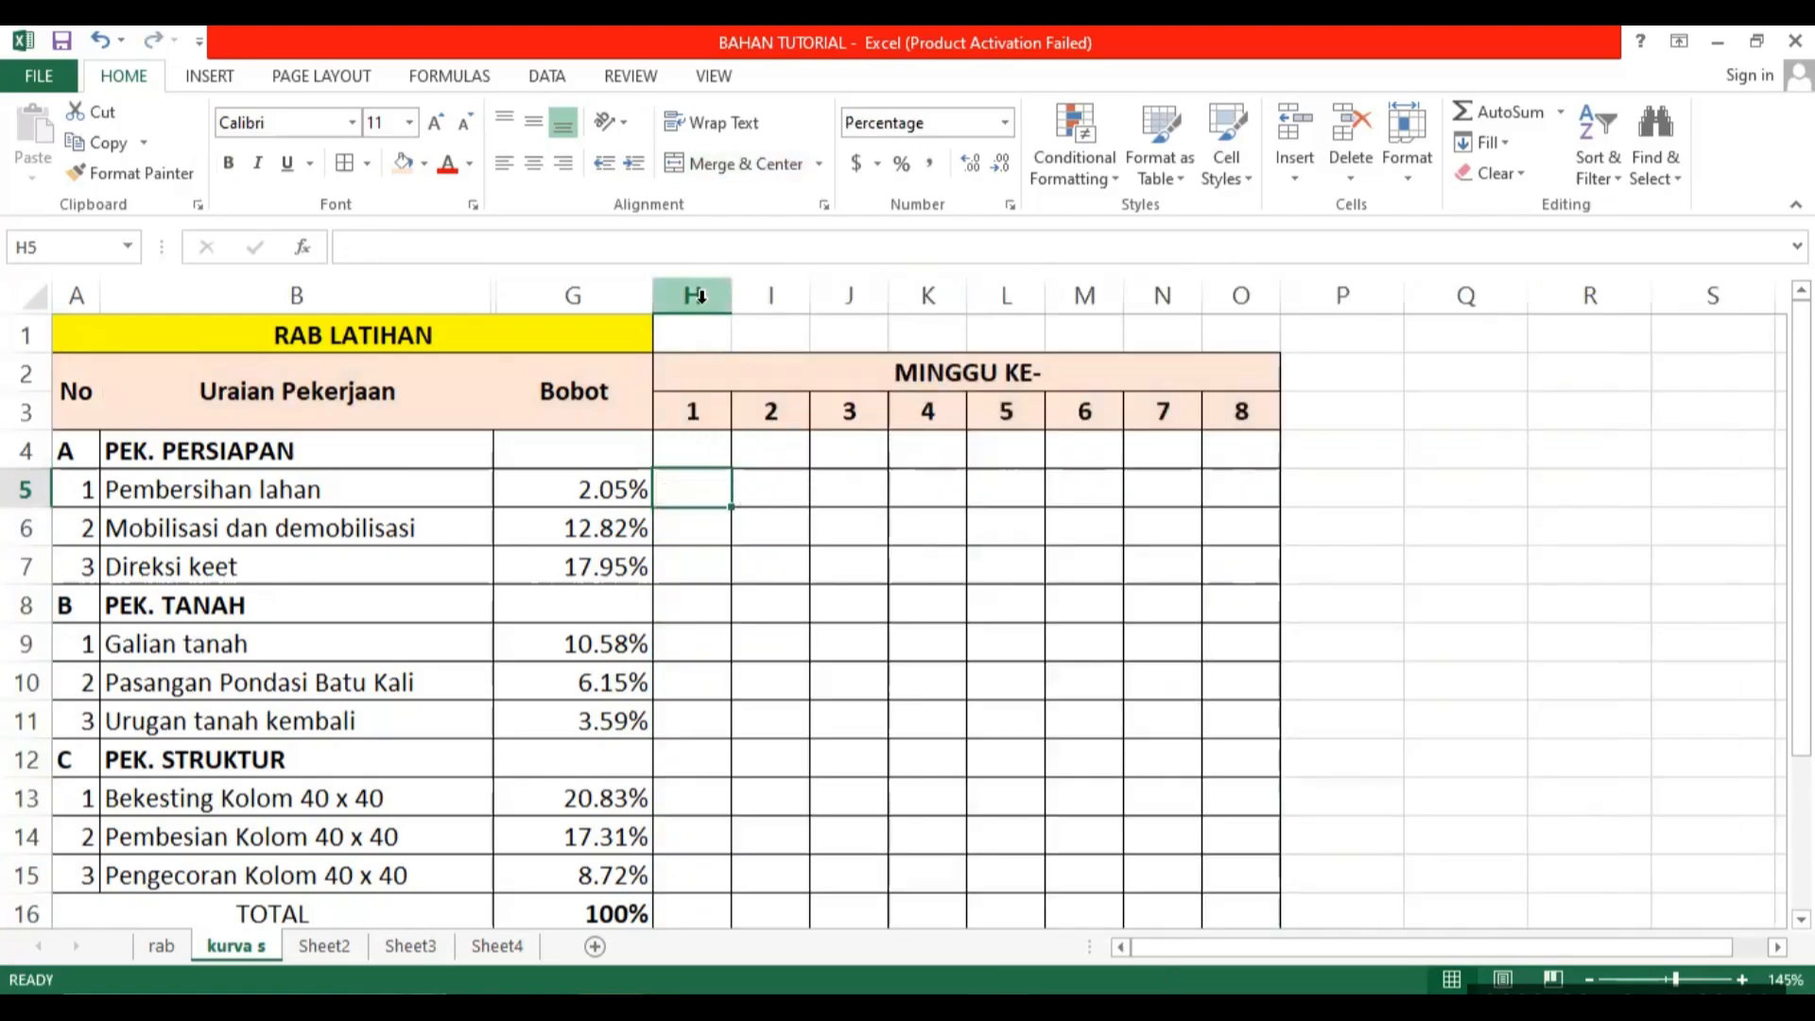
pyautogui.moveTo(699, 296); pyautogui.dragTo(1332, 289)
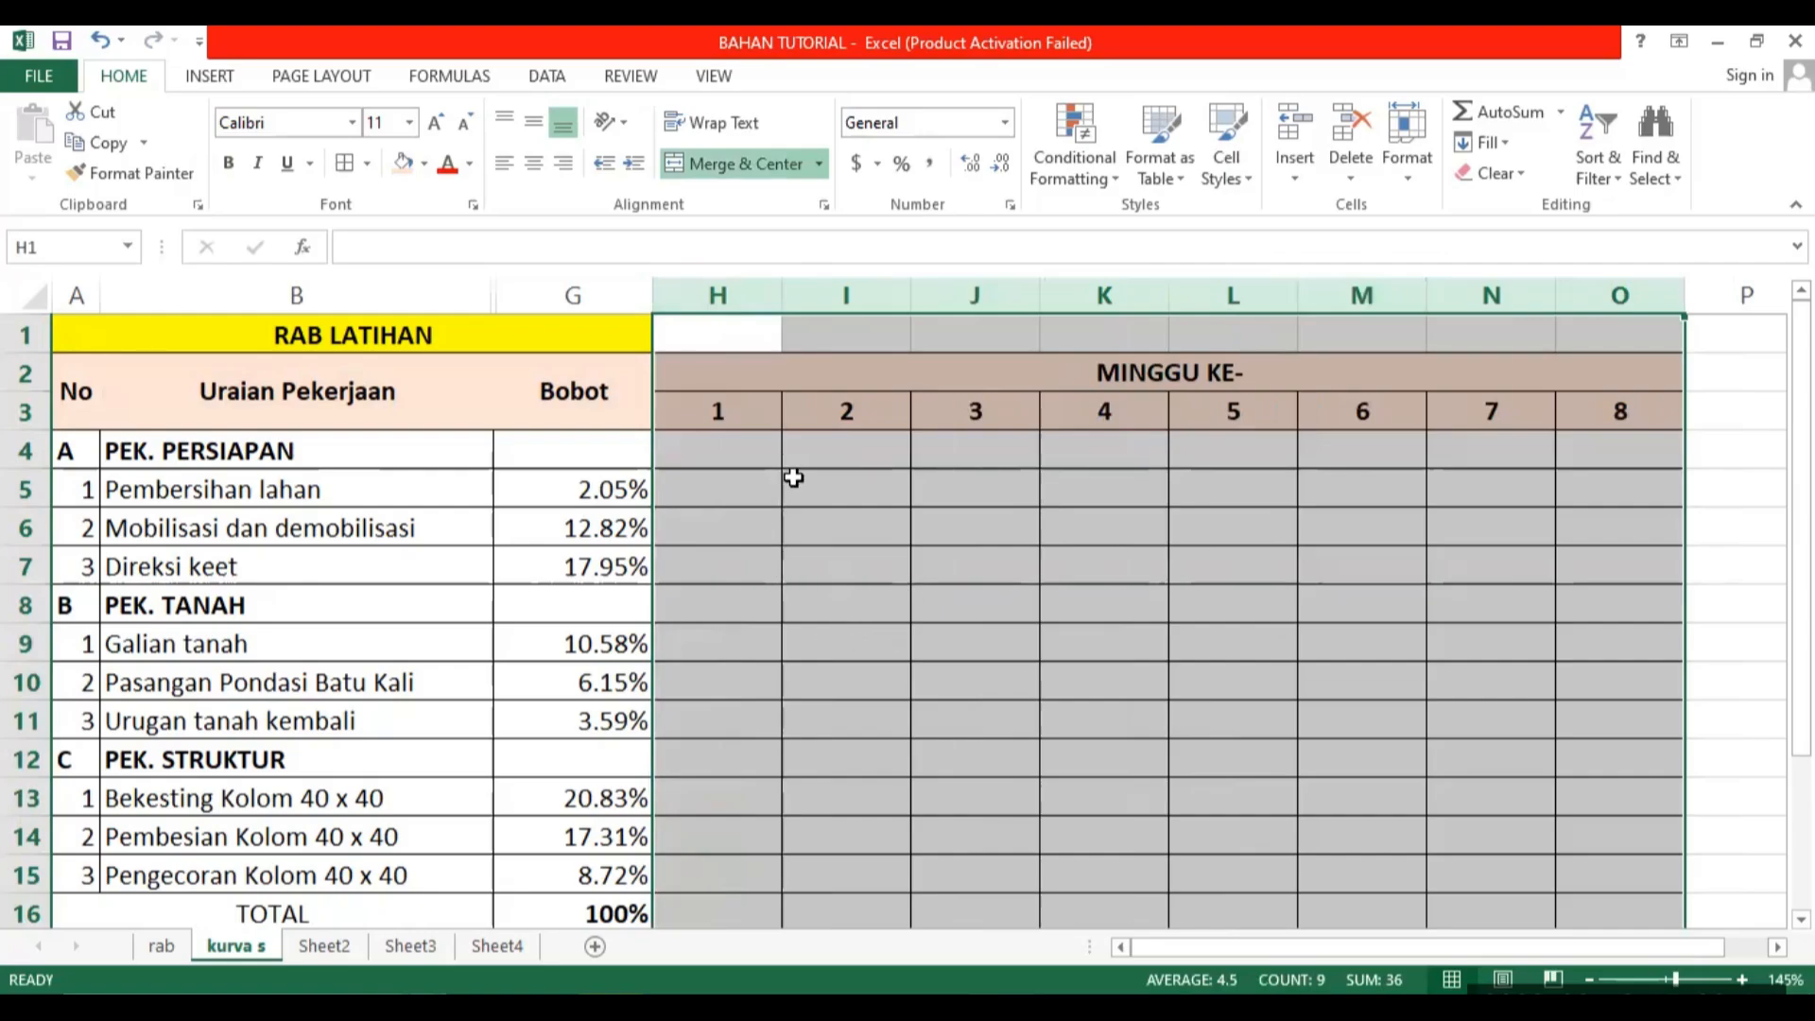
pyautogui.click(1001, 625)
# Create a conditional formatting rule for H5:O15 that formats only cells with a cell value greater than 0.
pyautogui.scroll(-1, 1005, 620)
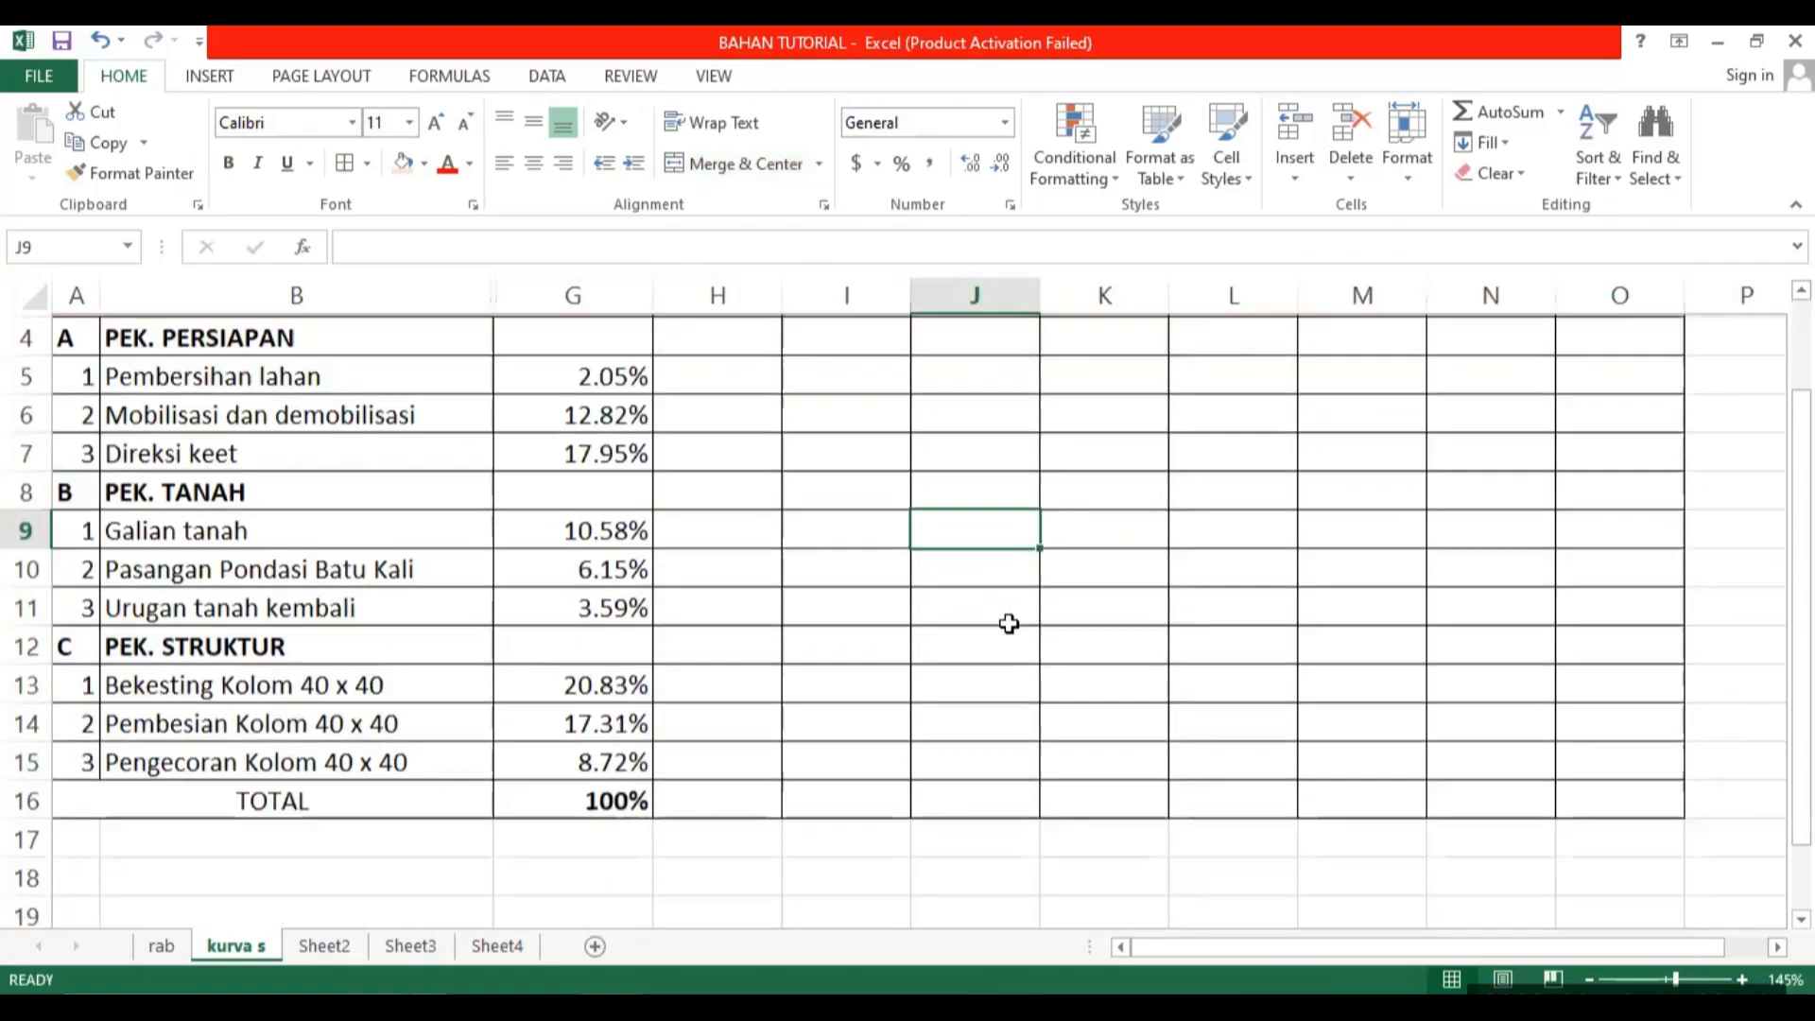
pyautogui.scroll(1, 1003, 629)
pyautogui.moveTo(673, 480); pyautogui.dragTo(1552, 722)
pyautogui.scroll(2, 1530, 721)
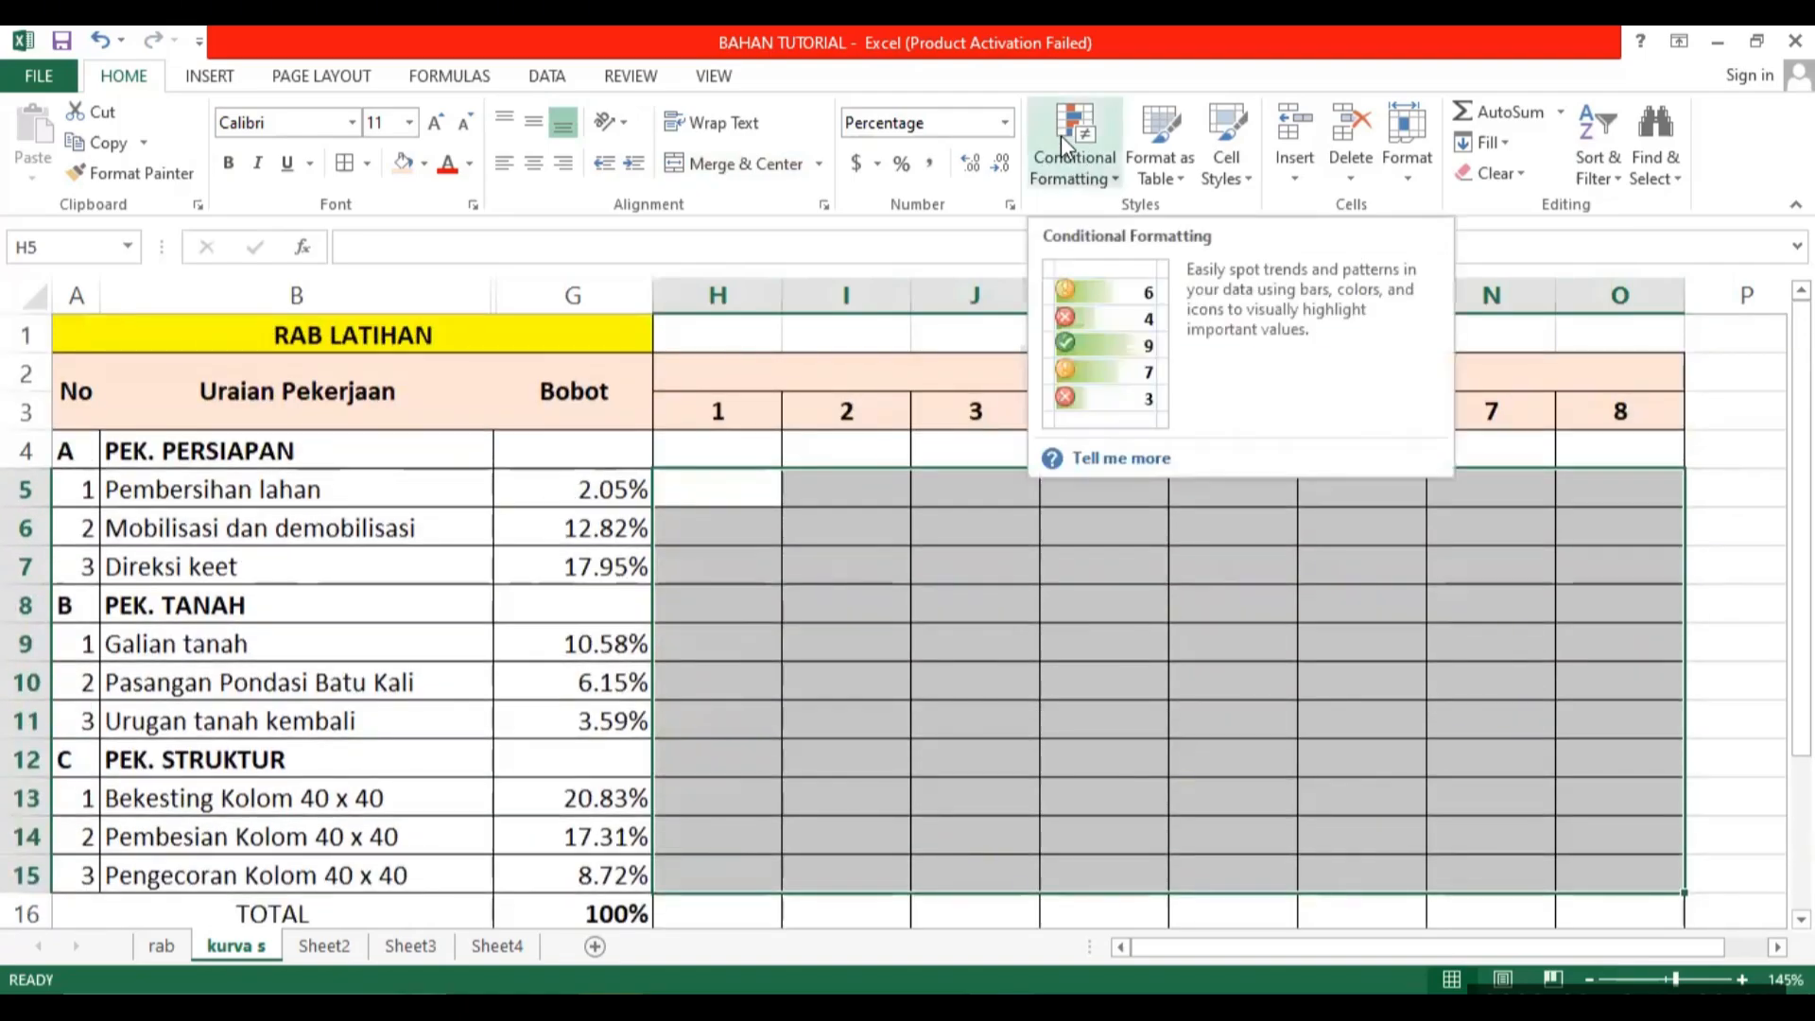
pyautogui.click(1061, 135)
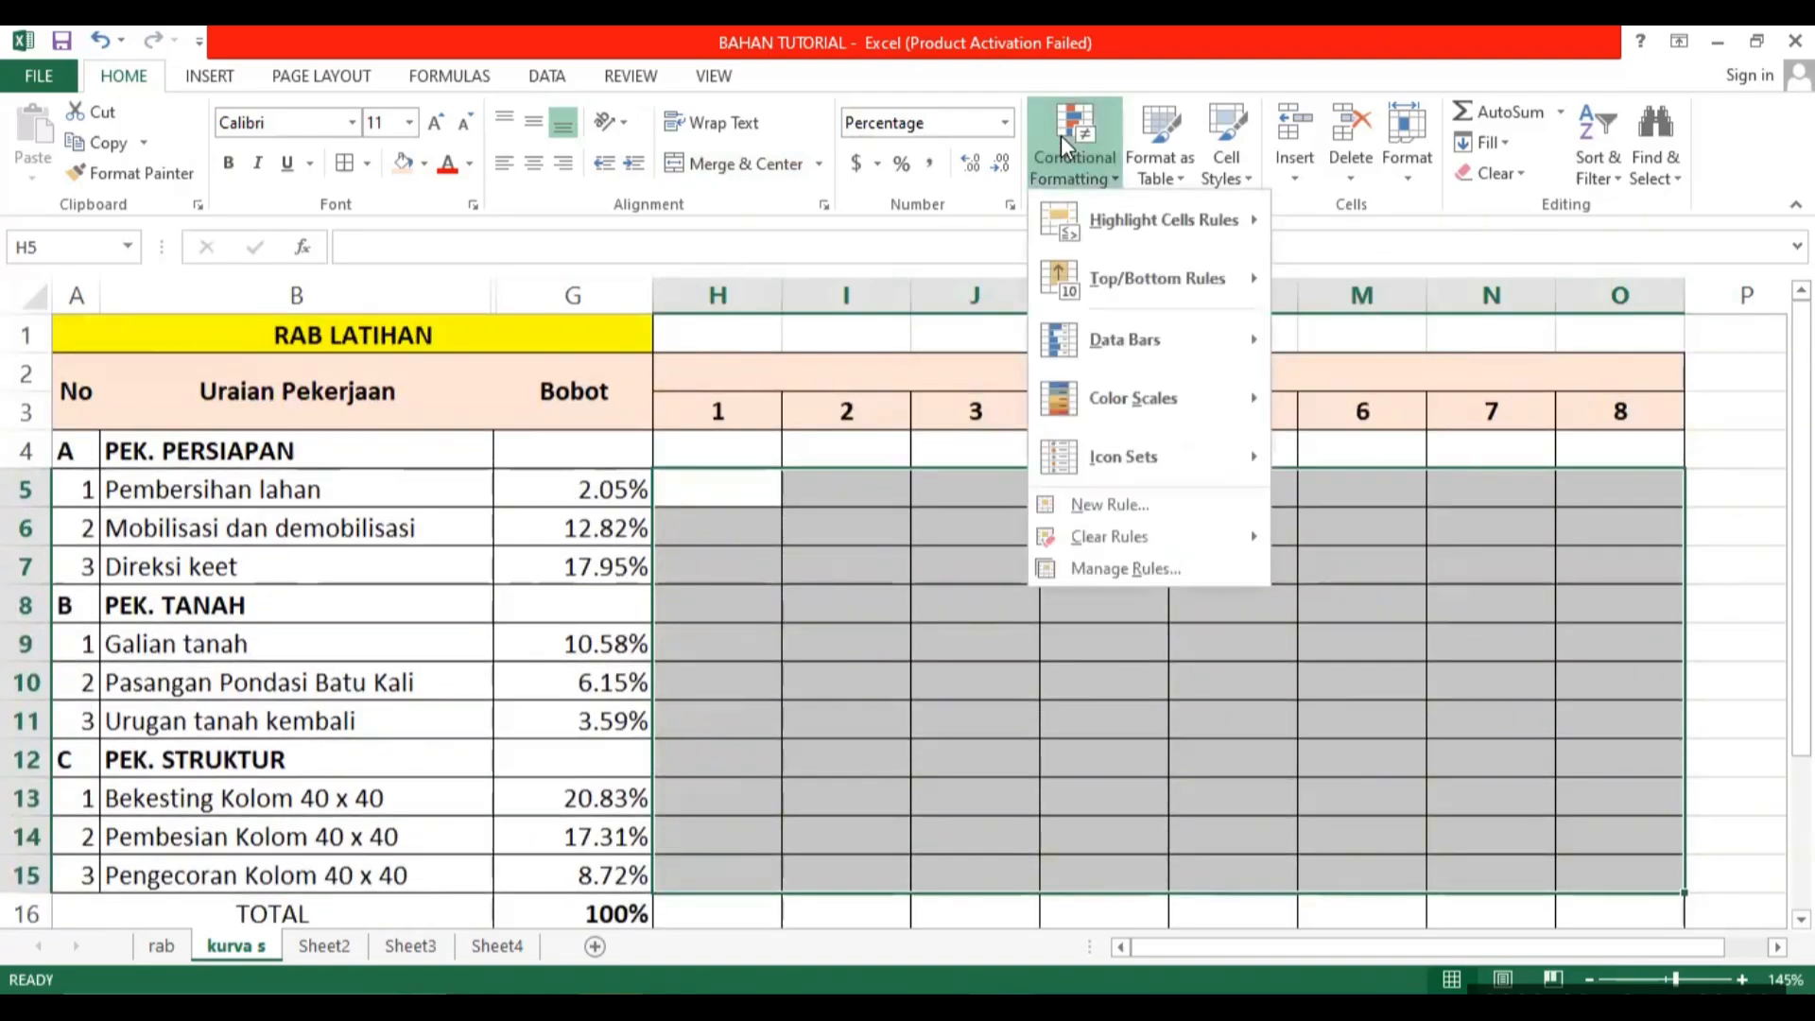
pyautogui.click(1140, 508)
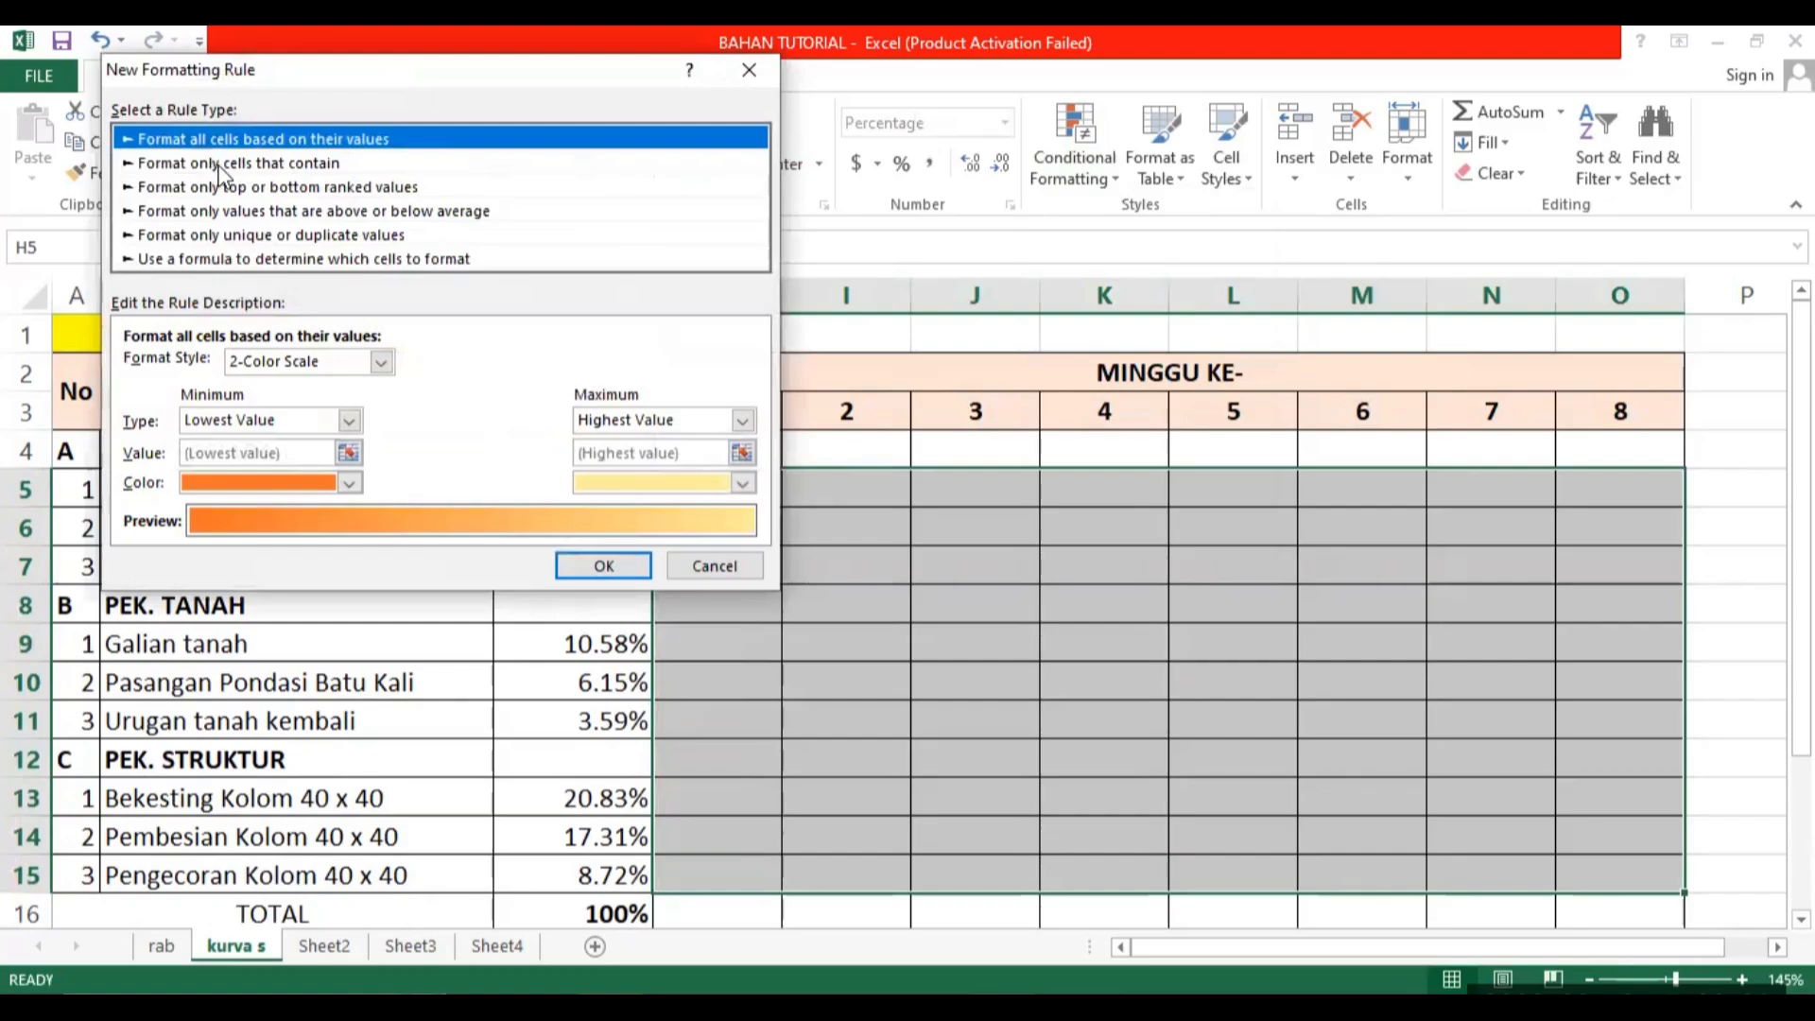
pyautogui.click(217, 165)
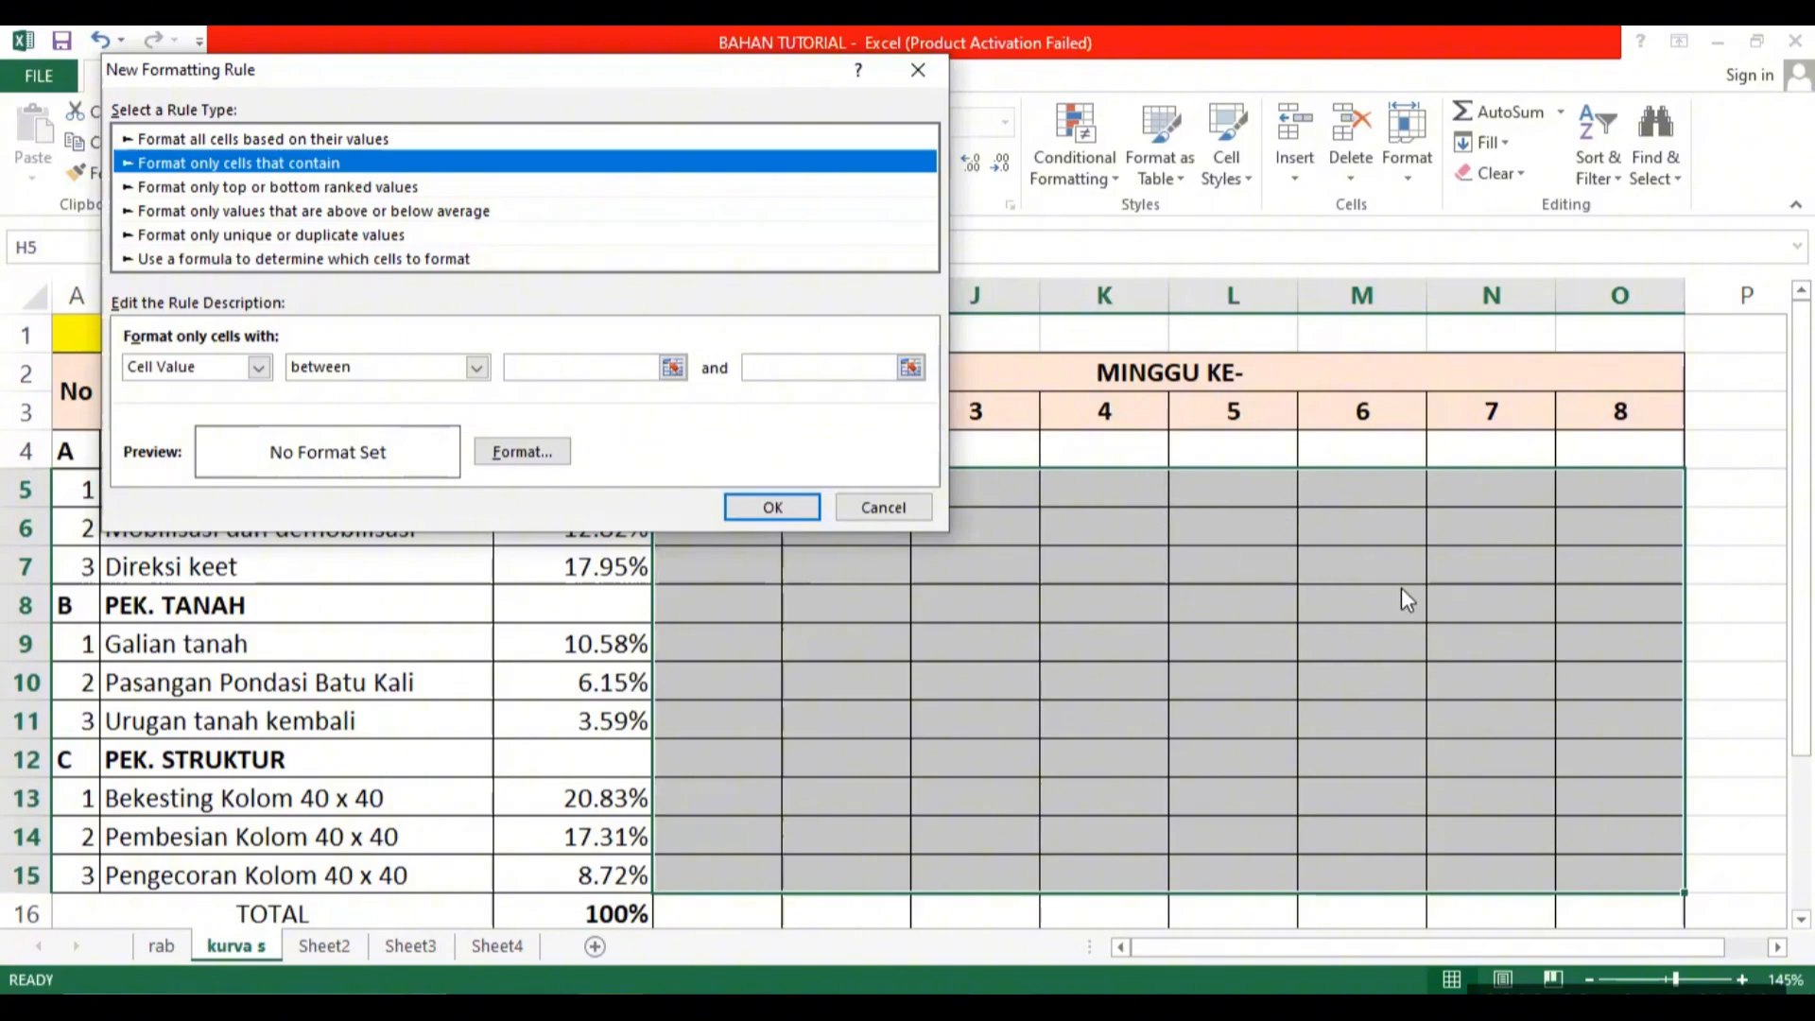
pyautogui.click(369, 377)
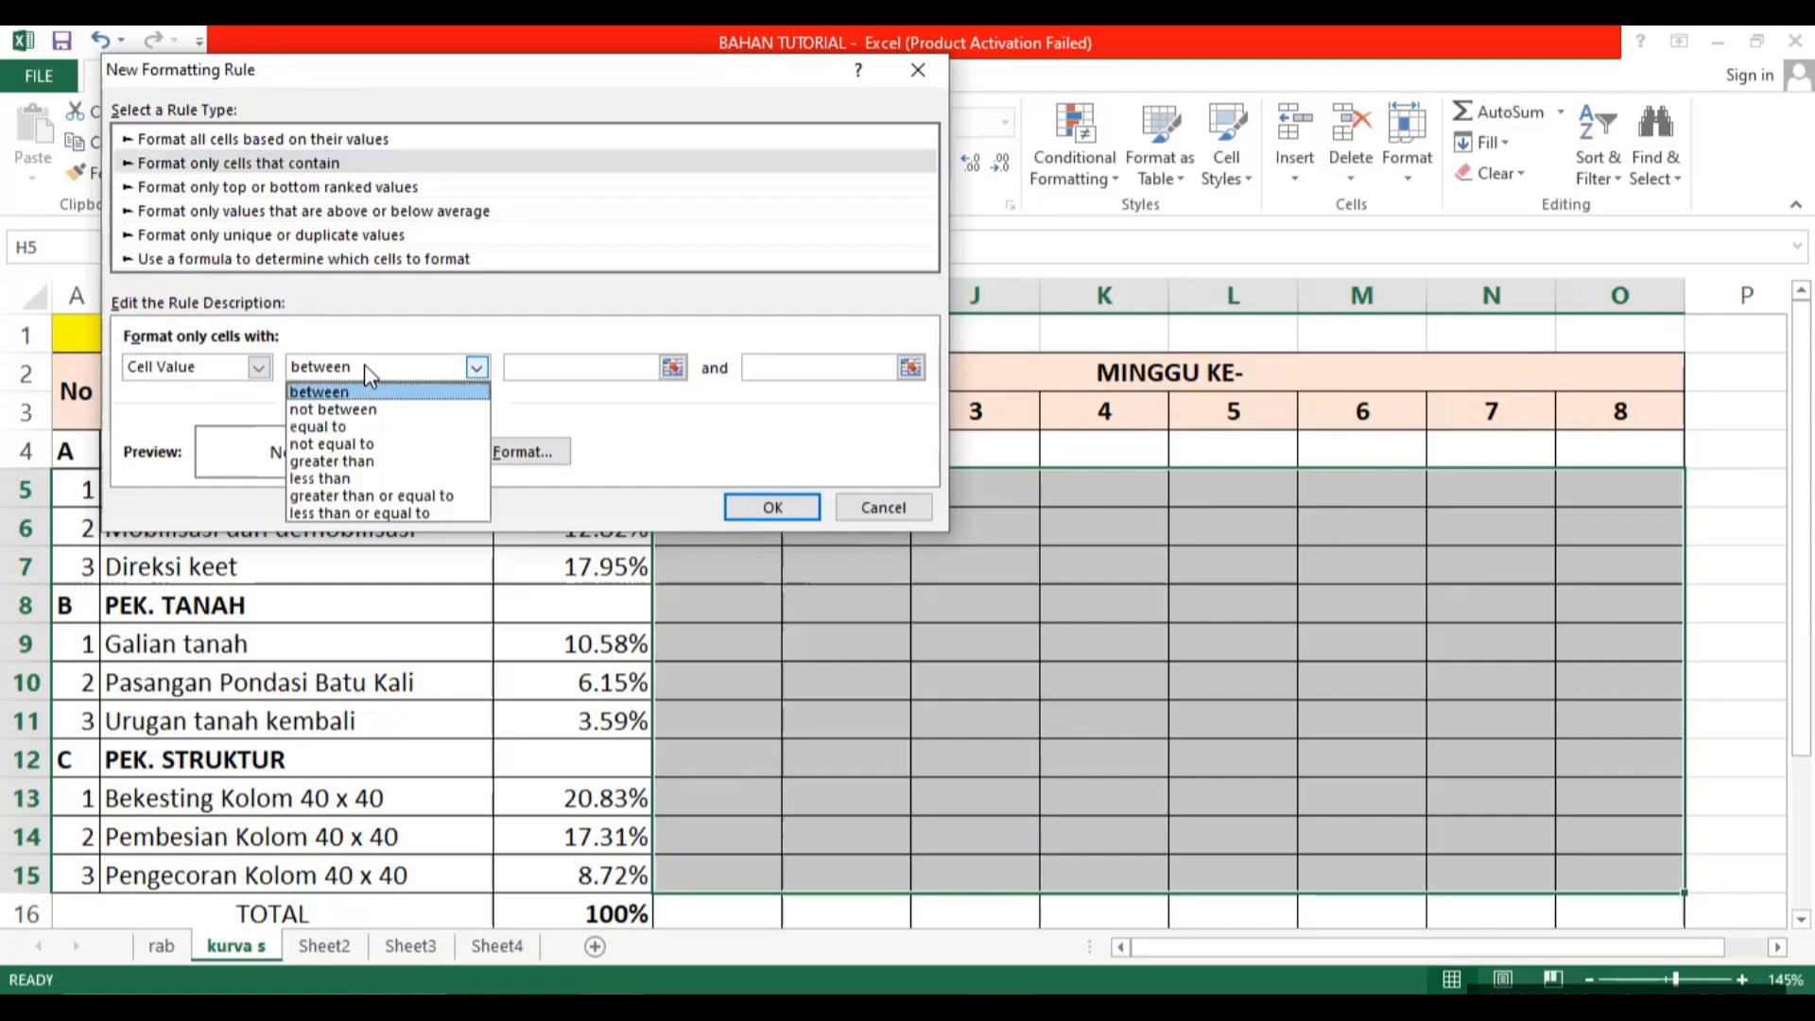
pyautogui.click(382, 463)
pyautogui.click(546, 366)
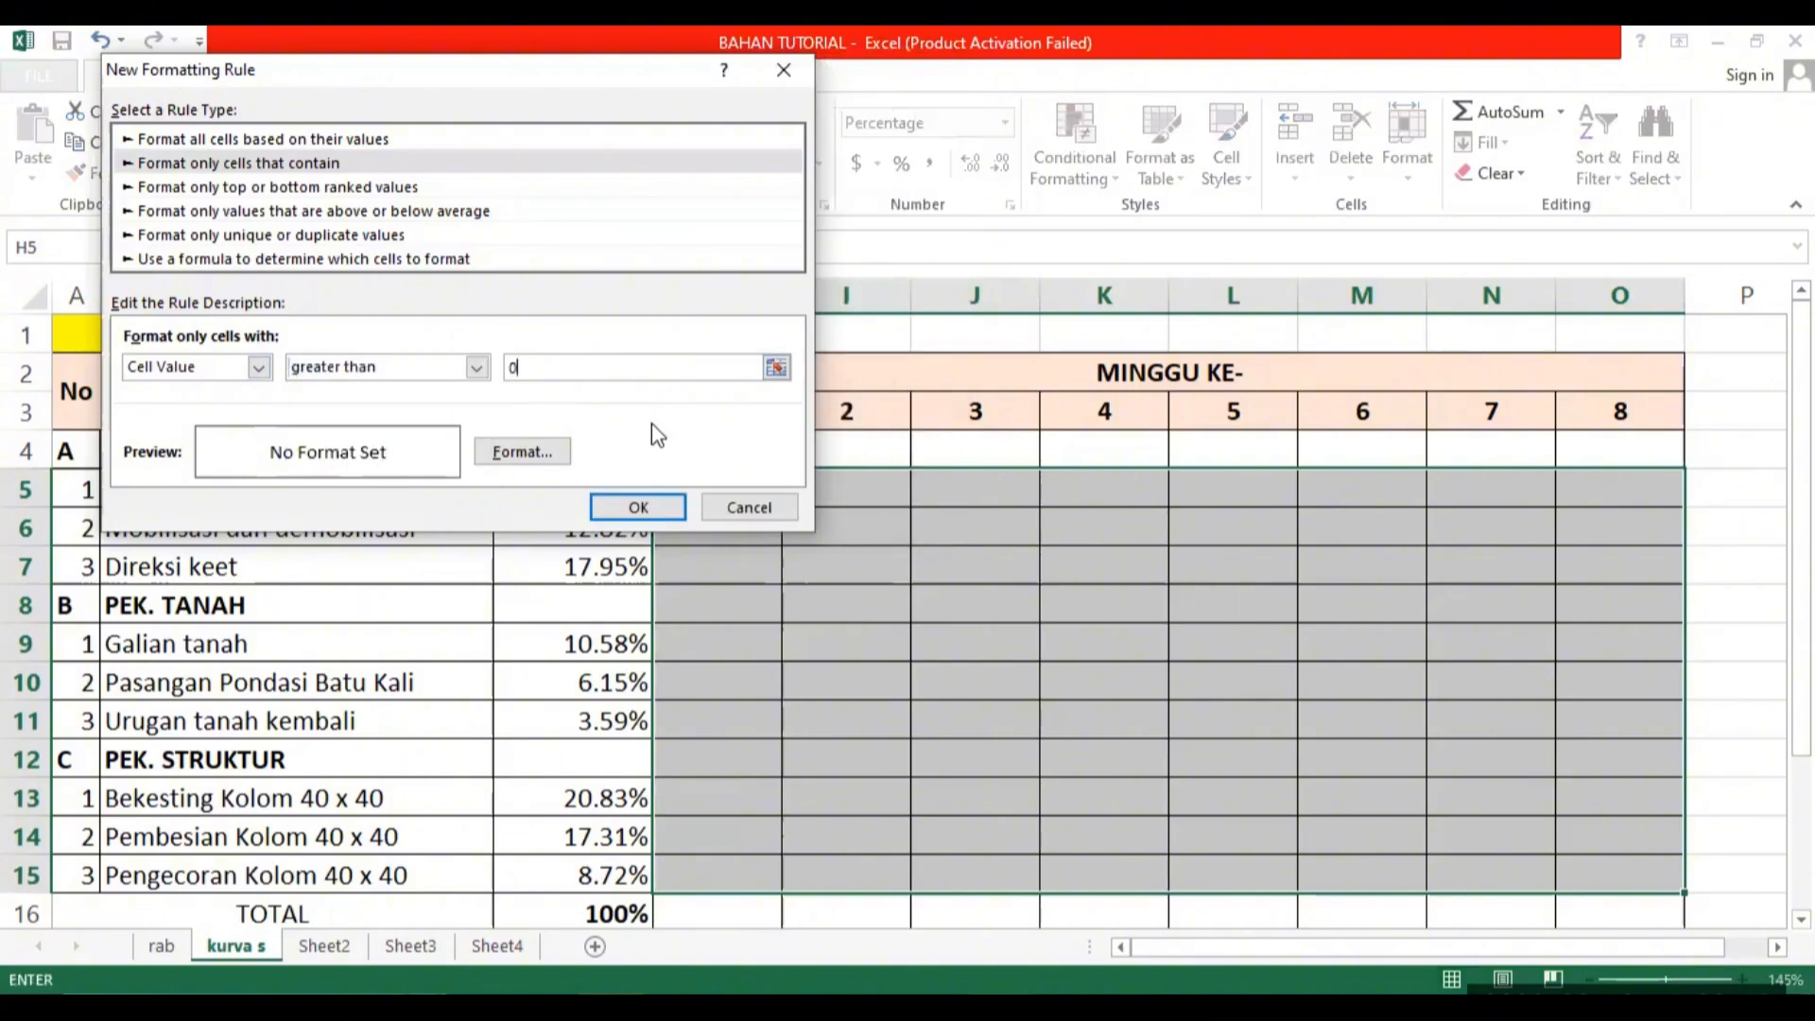
# Give the new rule a yellow background fill and apply it to the selected range.
pyautogui.click(524, 454)
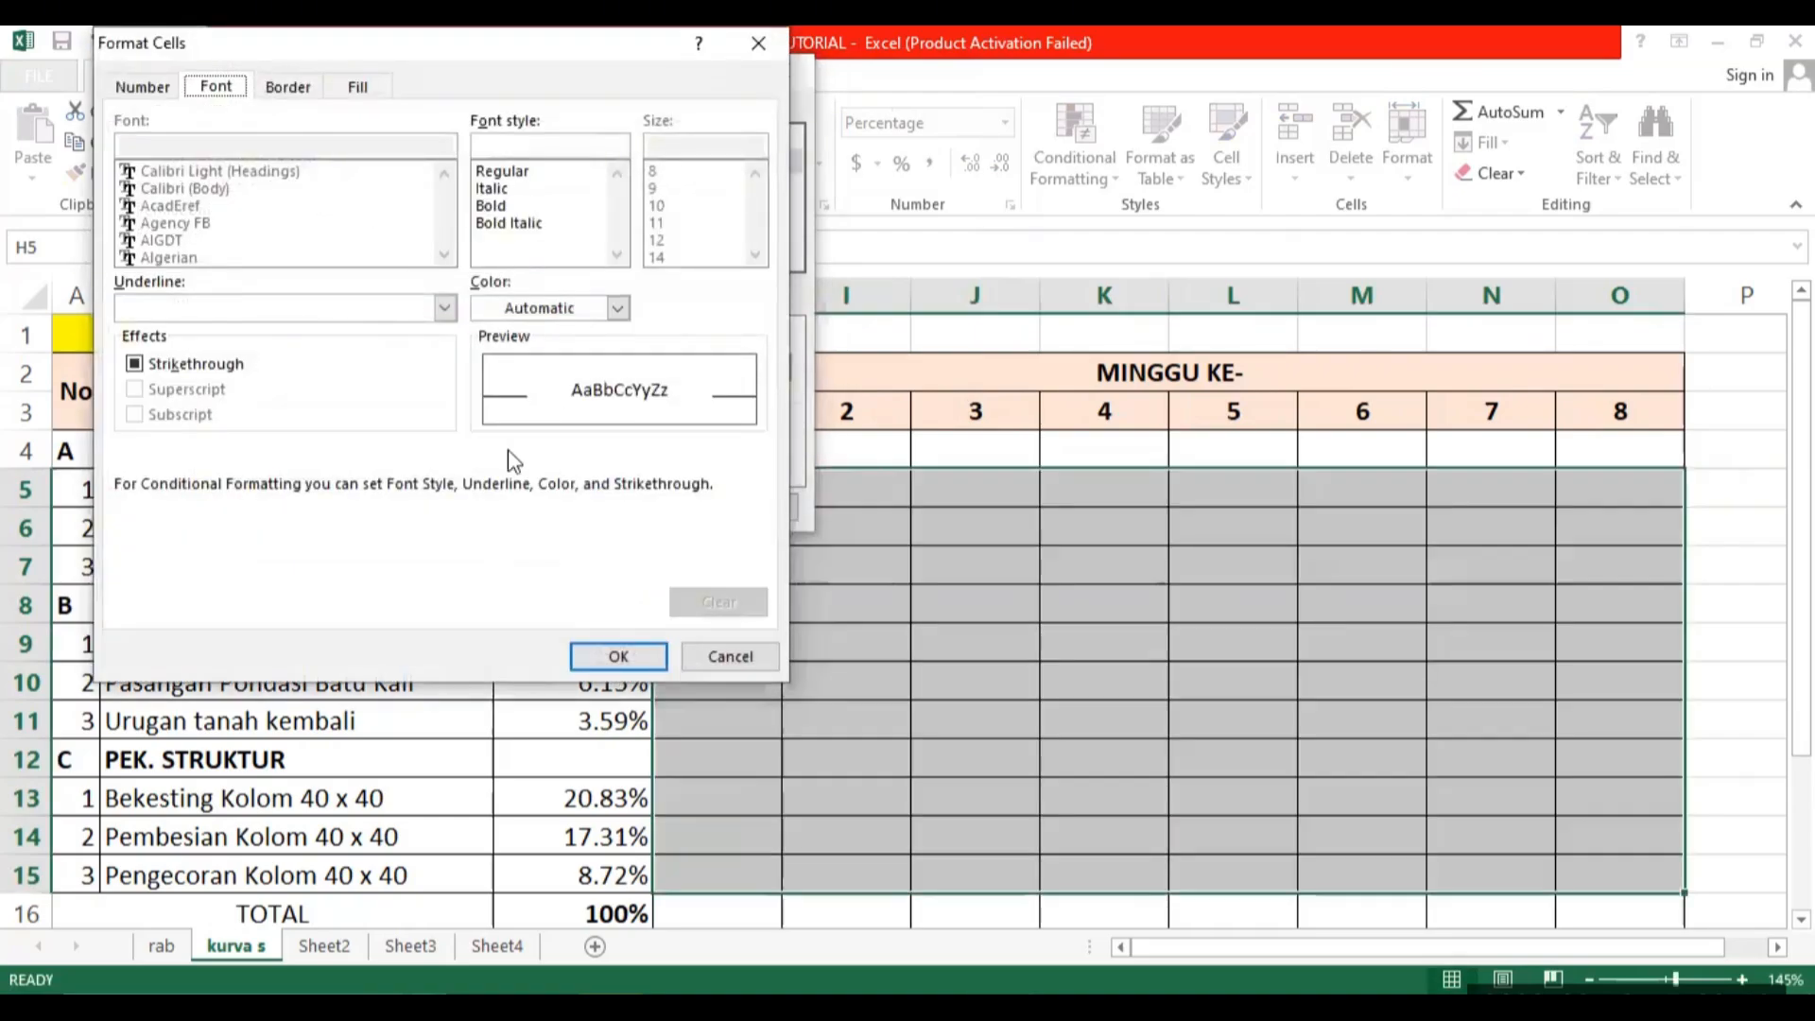
pyautogui.click(357, 87)
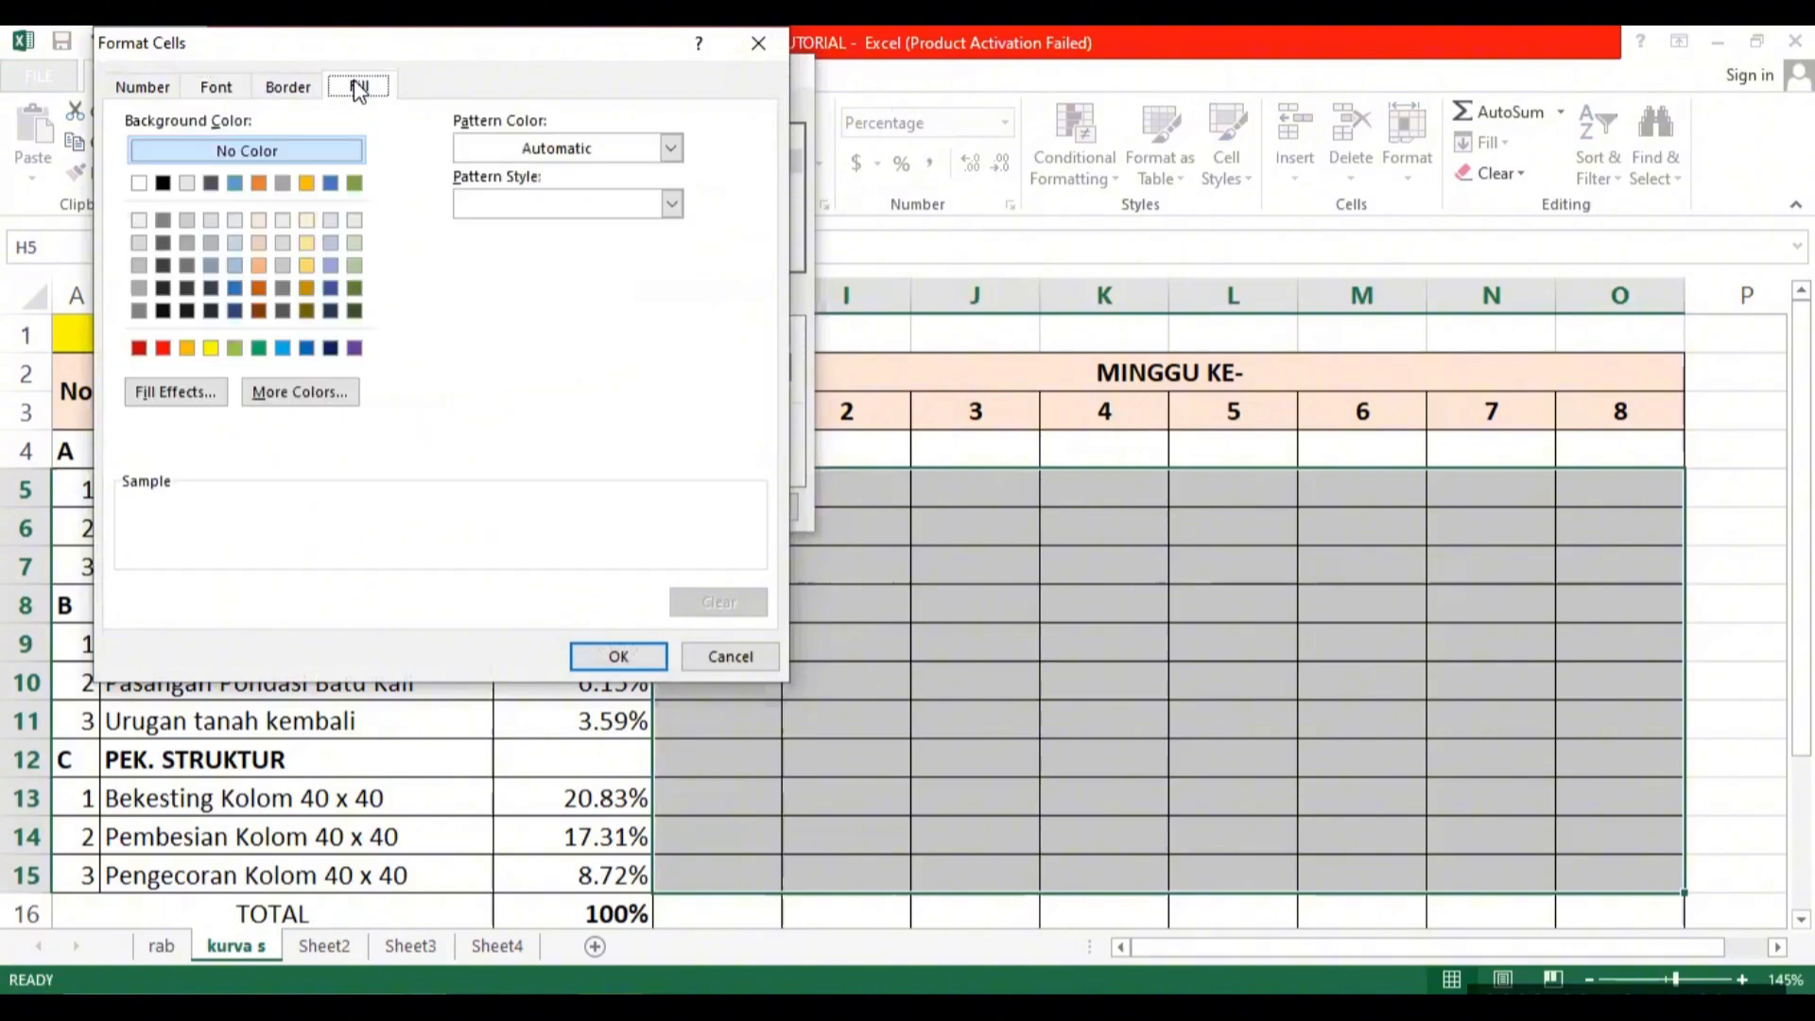
pyautogui.click(216, 350)
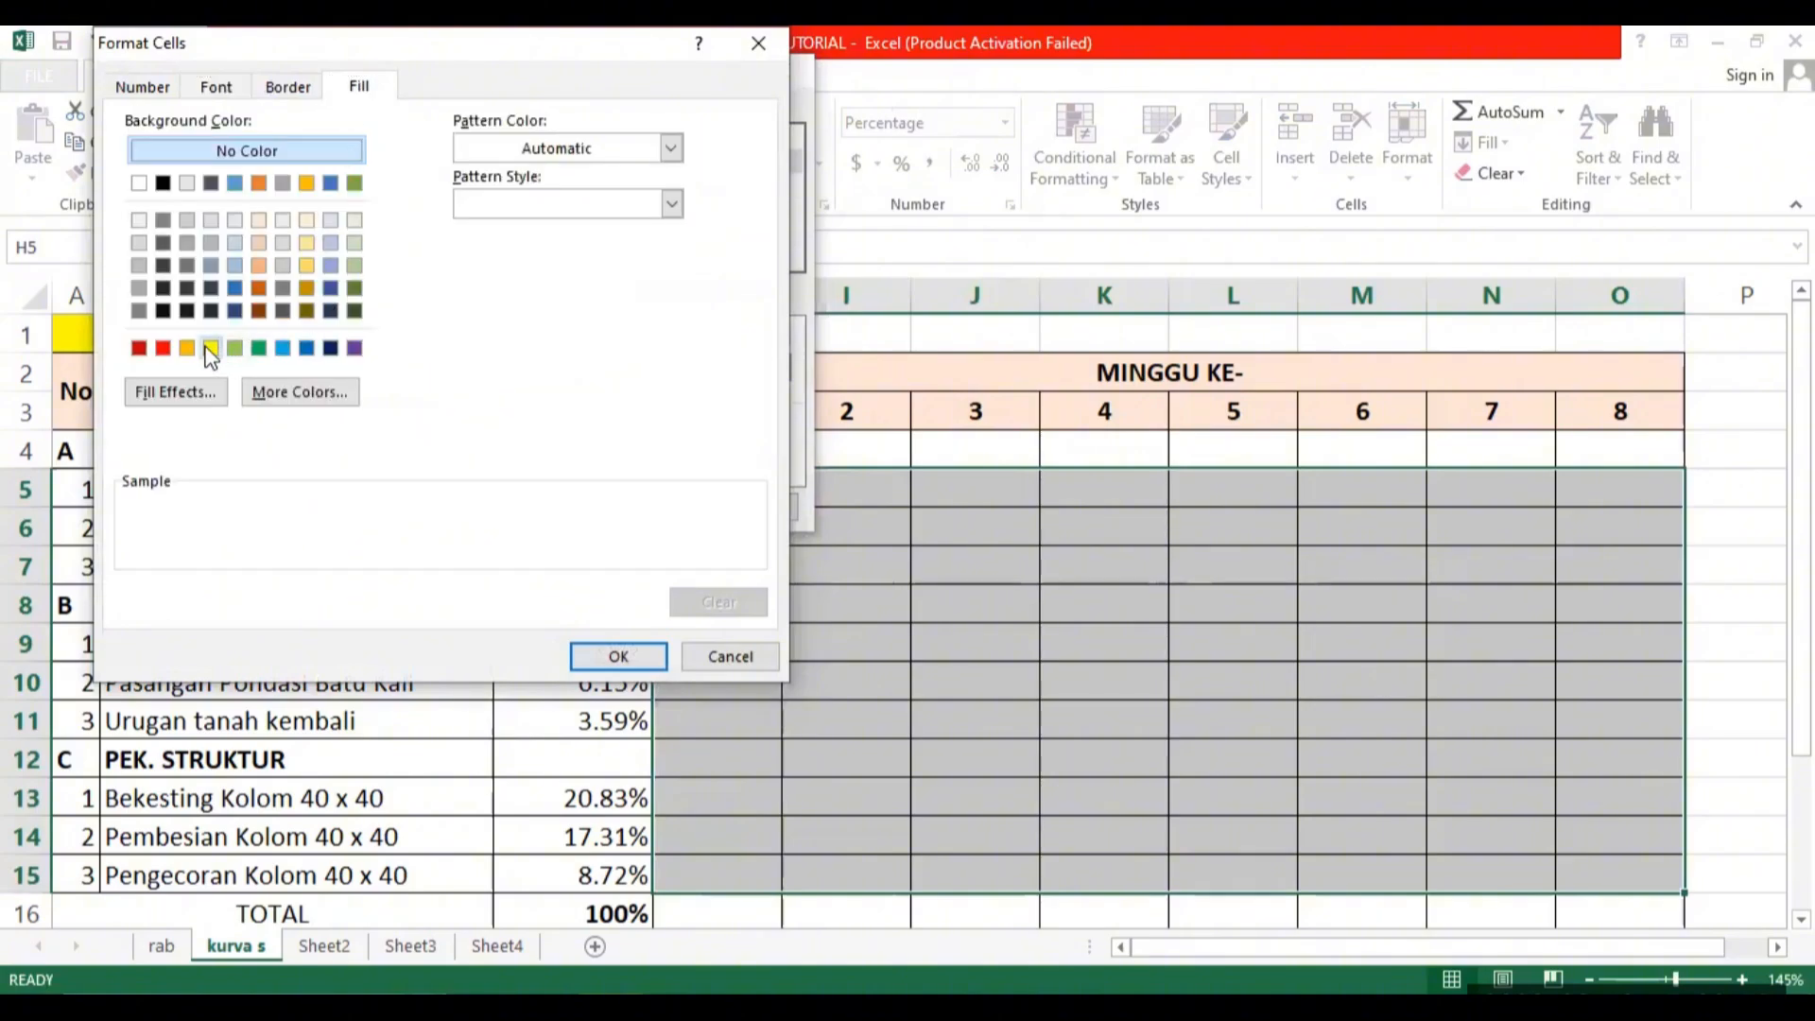
pyautogui.click(617, 656)
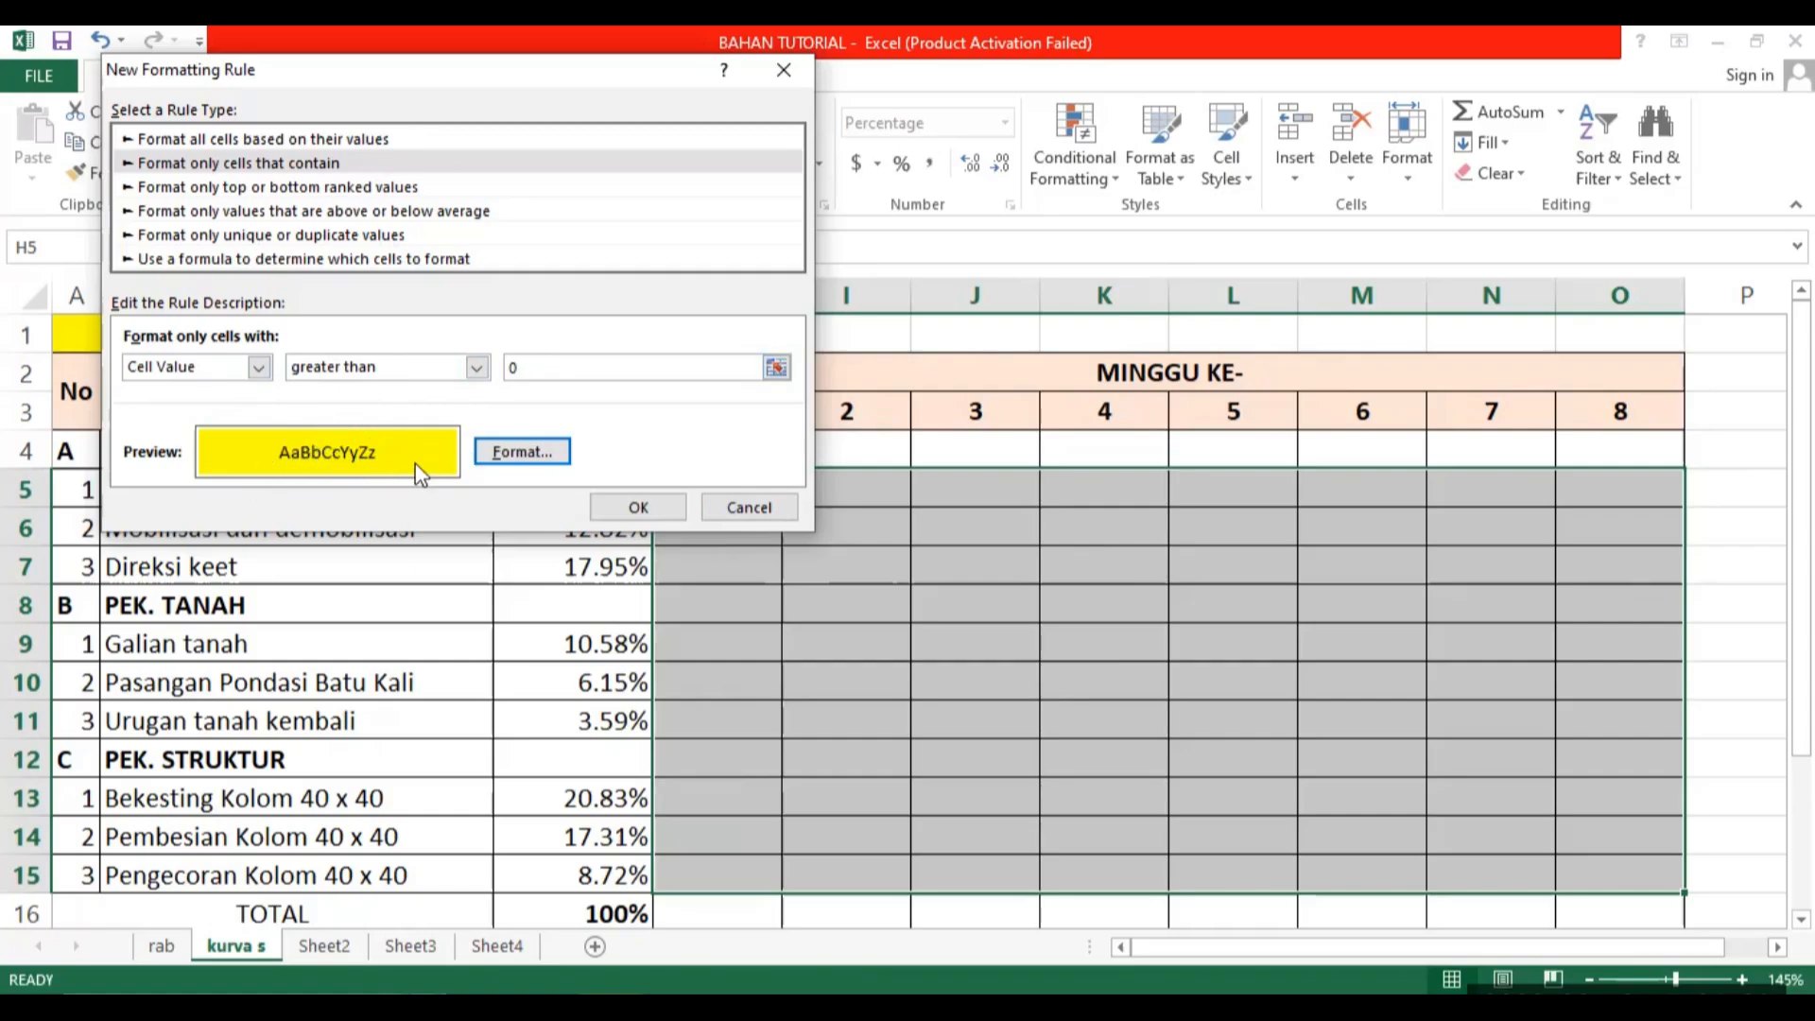
pyautogui.click(648, 508)
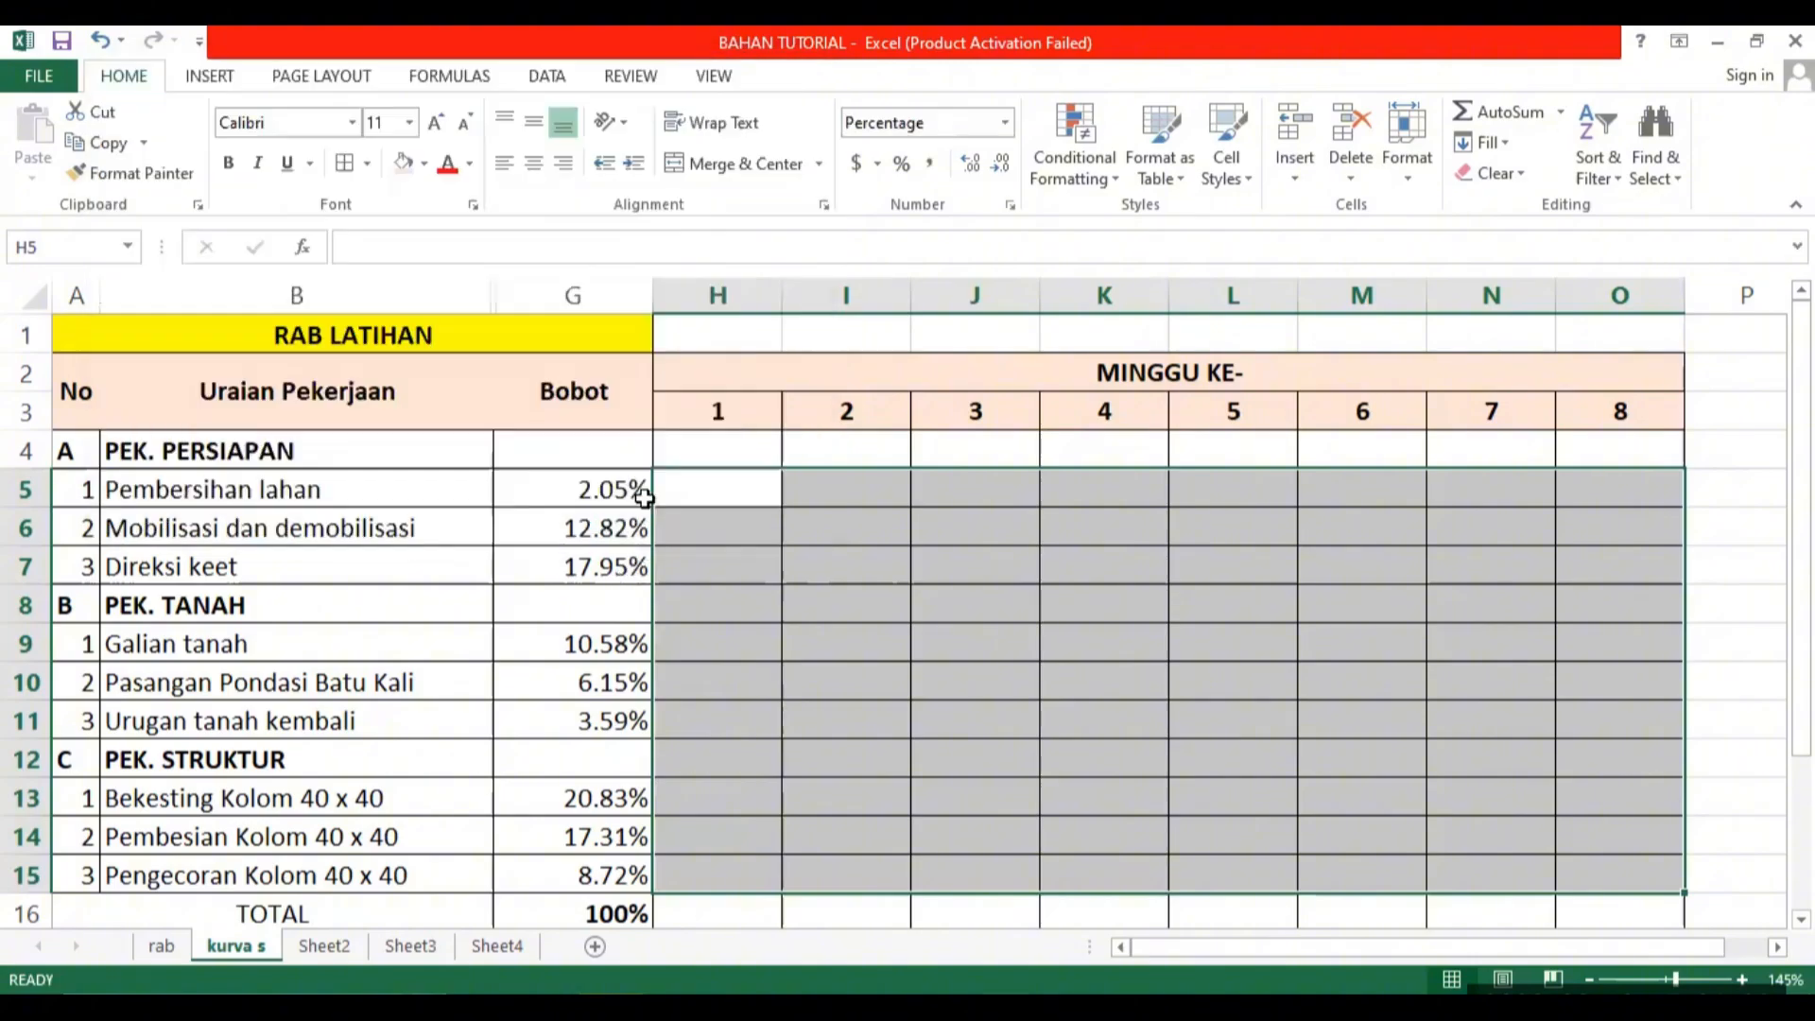
# Test the conditional formatting by entering 5 in J6 and 6 in J7.
pyautogui.click(1106, 665)
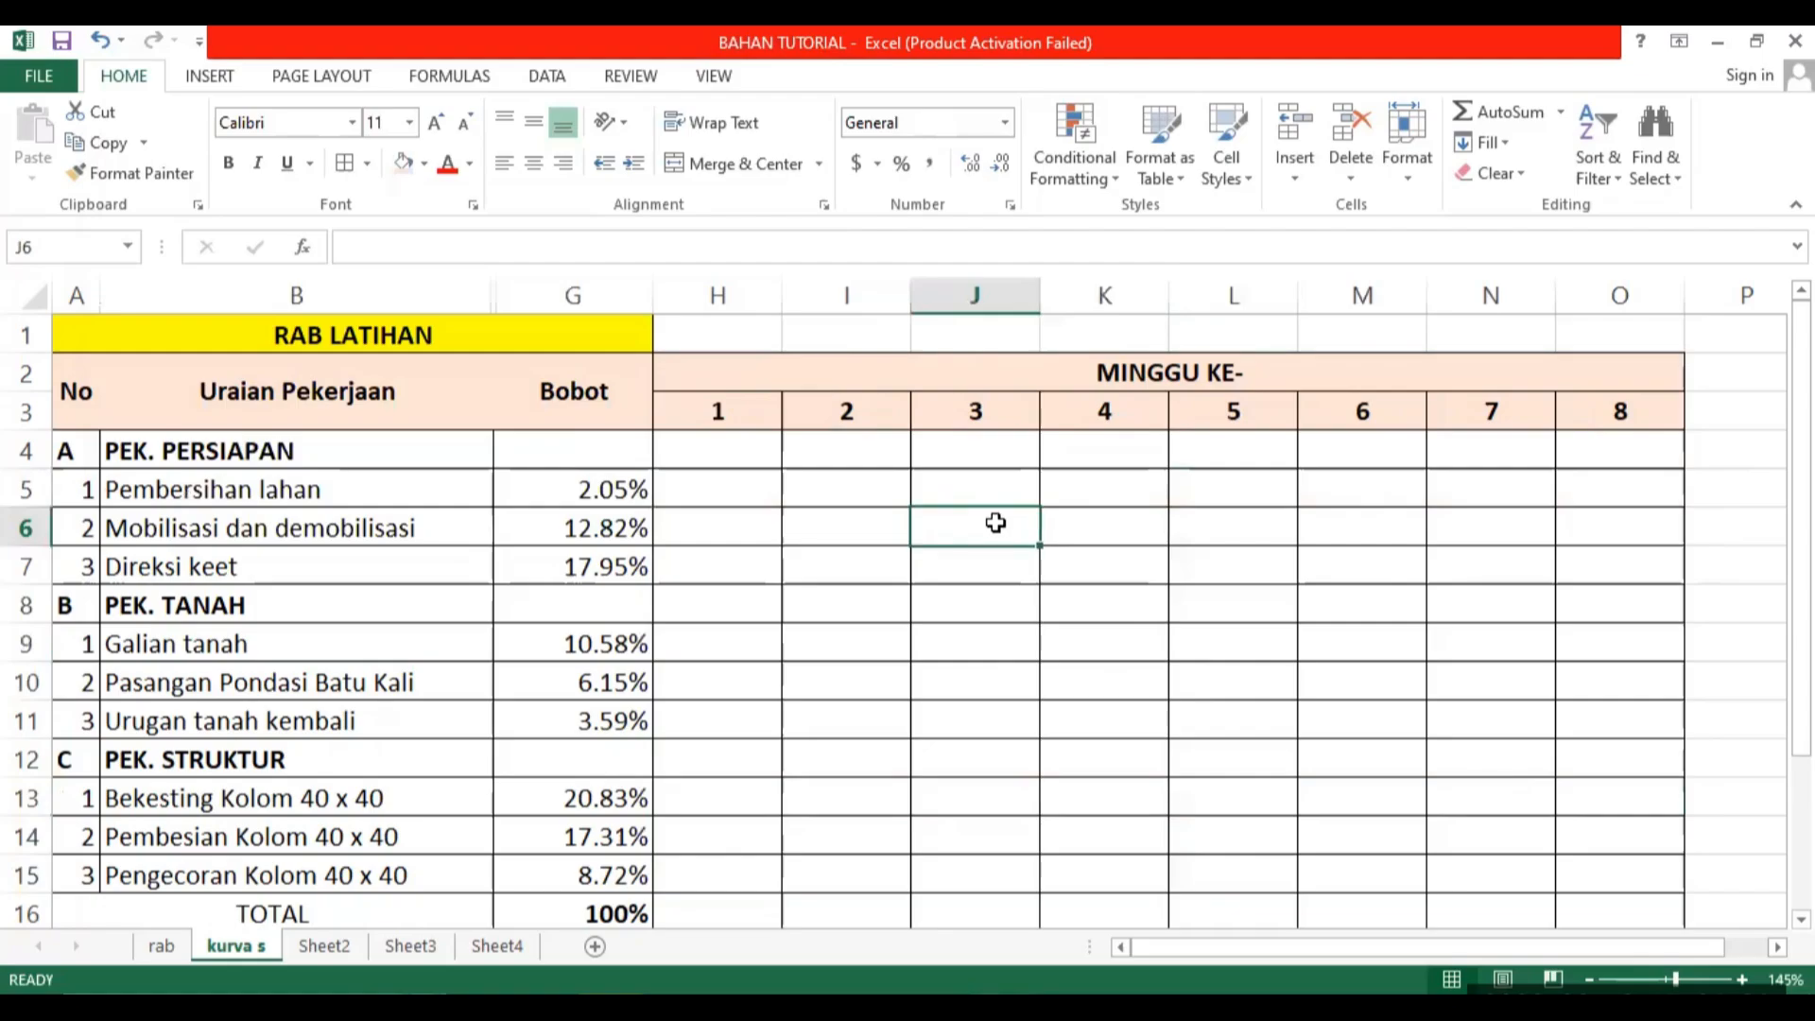
pyautogui.write('5')
pyautogui.press('Return')
pyautogui.write('6')
pyautogui.press('Return')
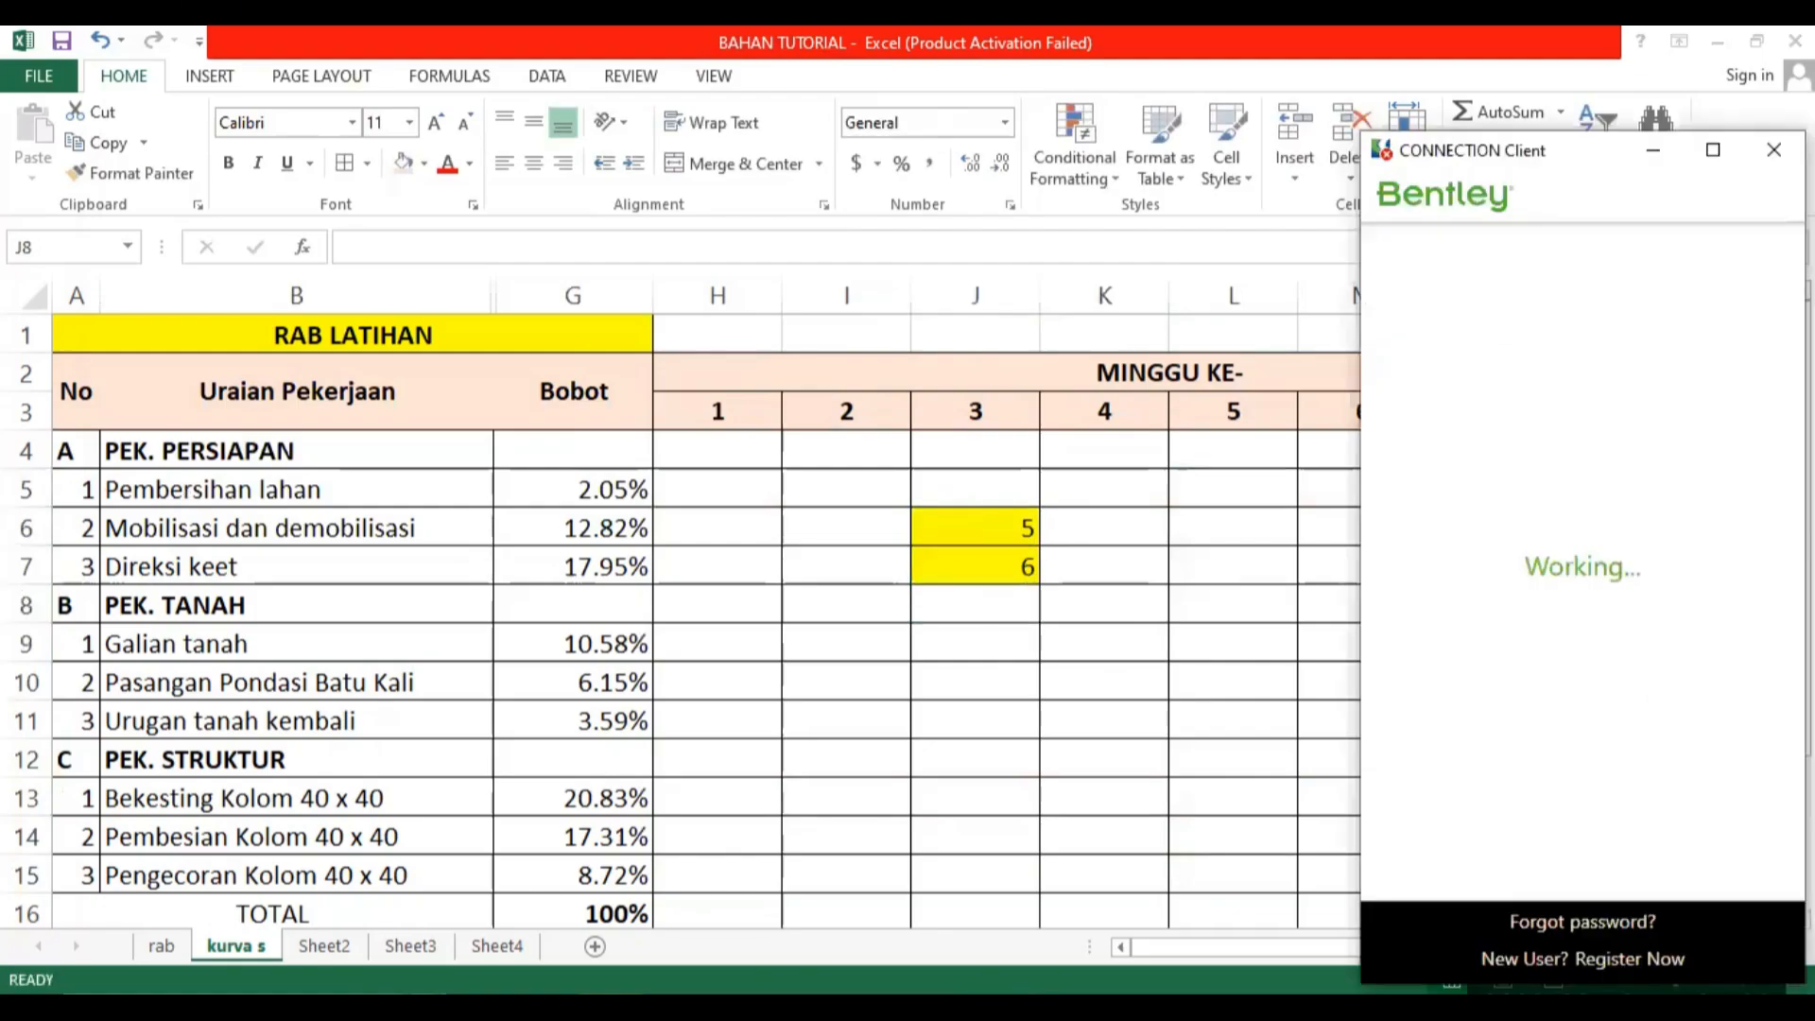
# Close the Bentley CONNECTION Client window and clear the test values from J6 and J7.
pyautogui.click(1774, 149)
pyautogui.click(988, 518)
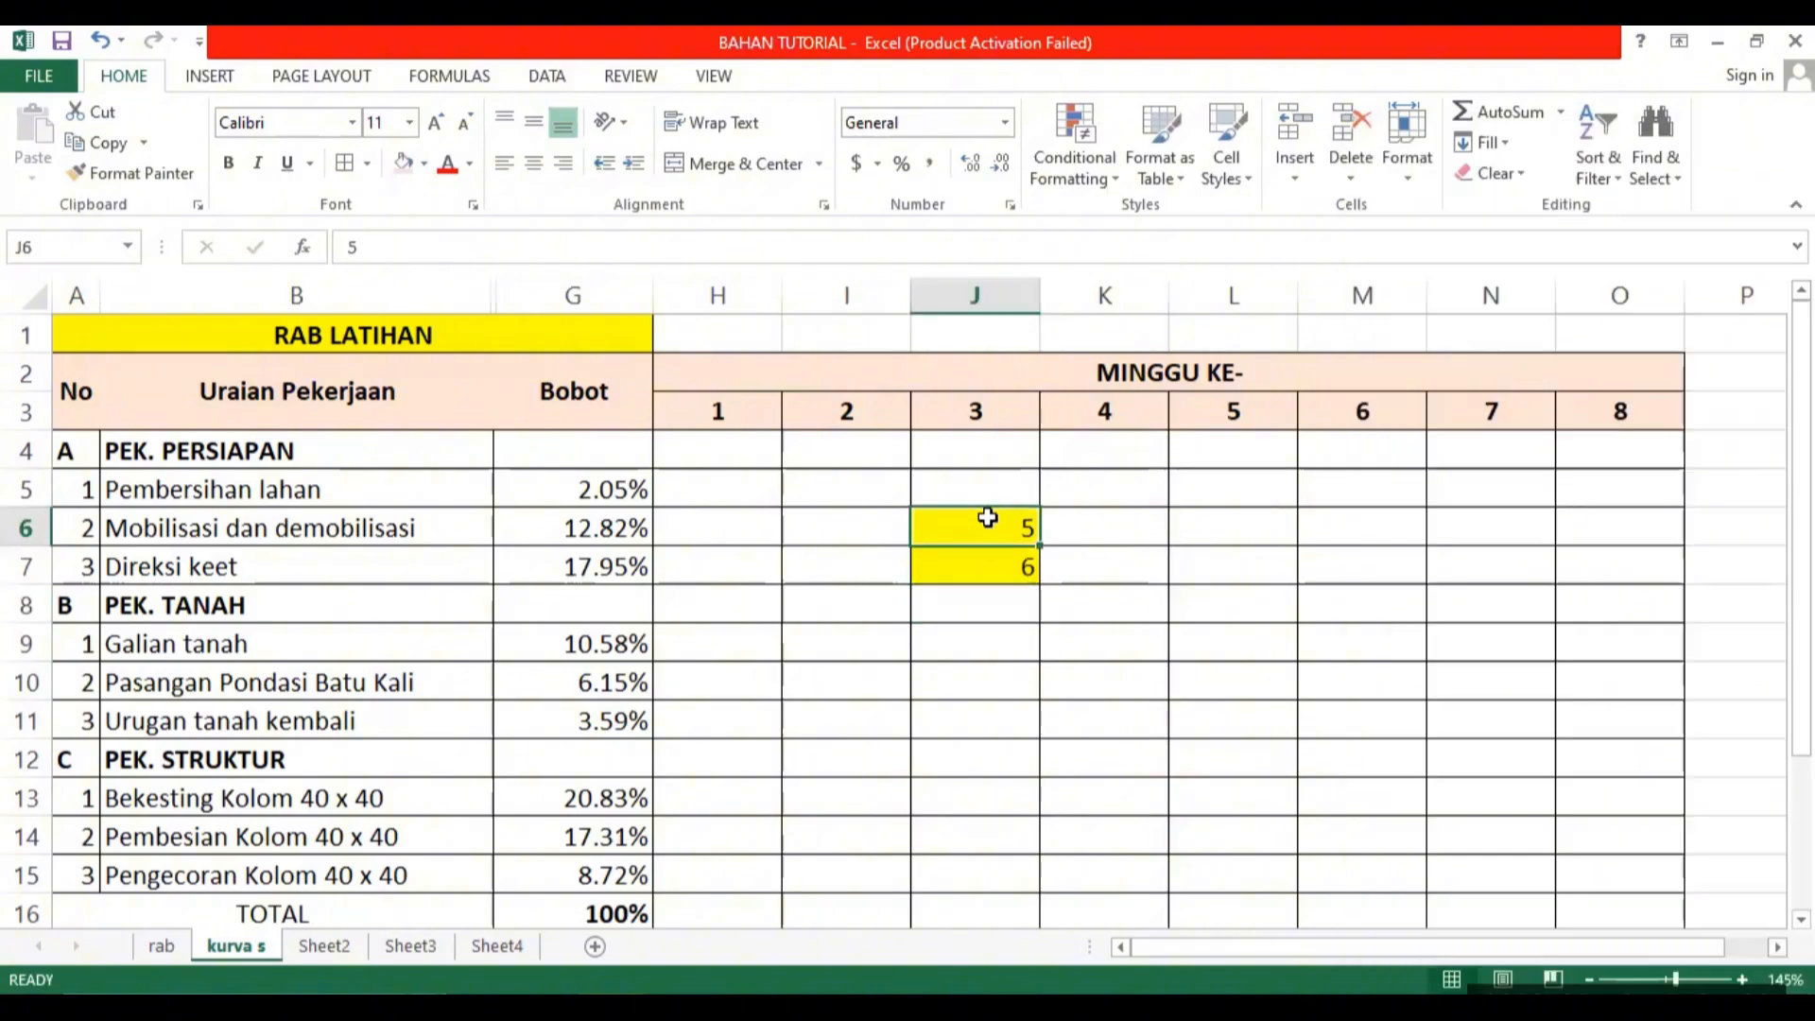
pyautogui.press('Delete')
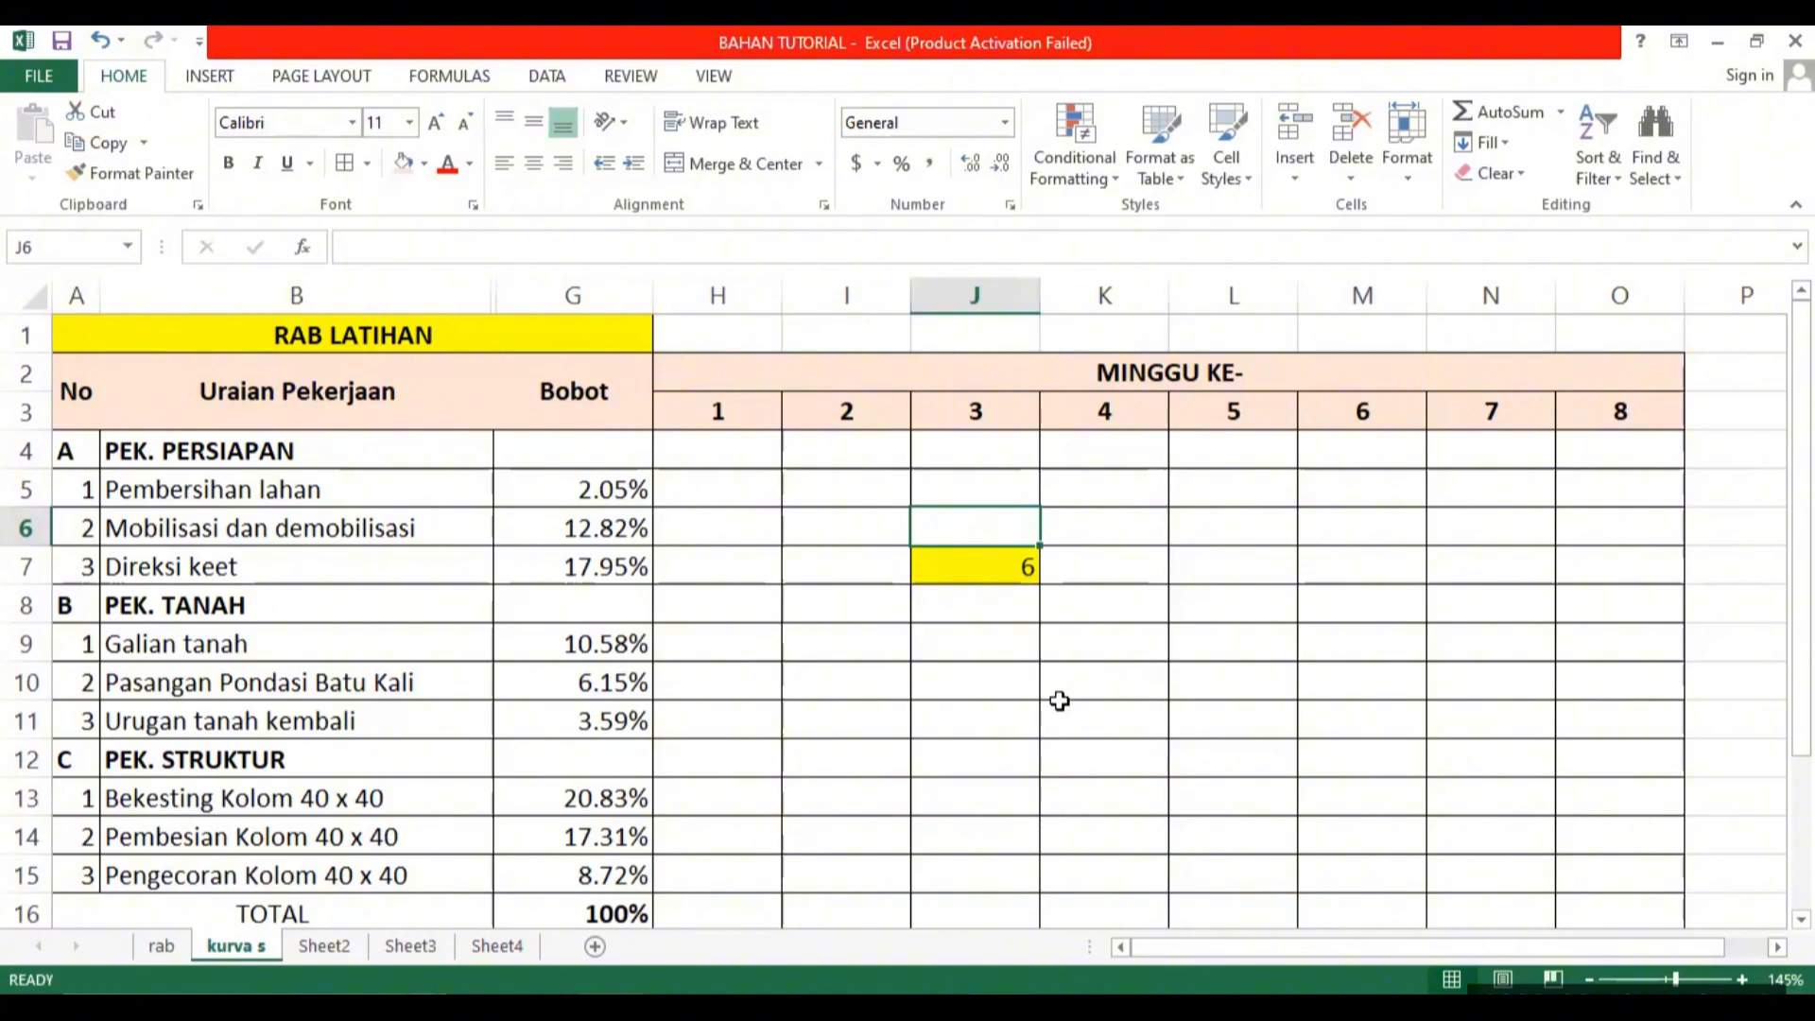
pyautogui.click(1017, 564)
pyautogui.press('Delete')
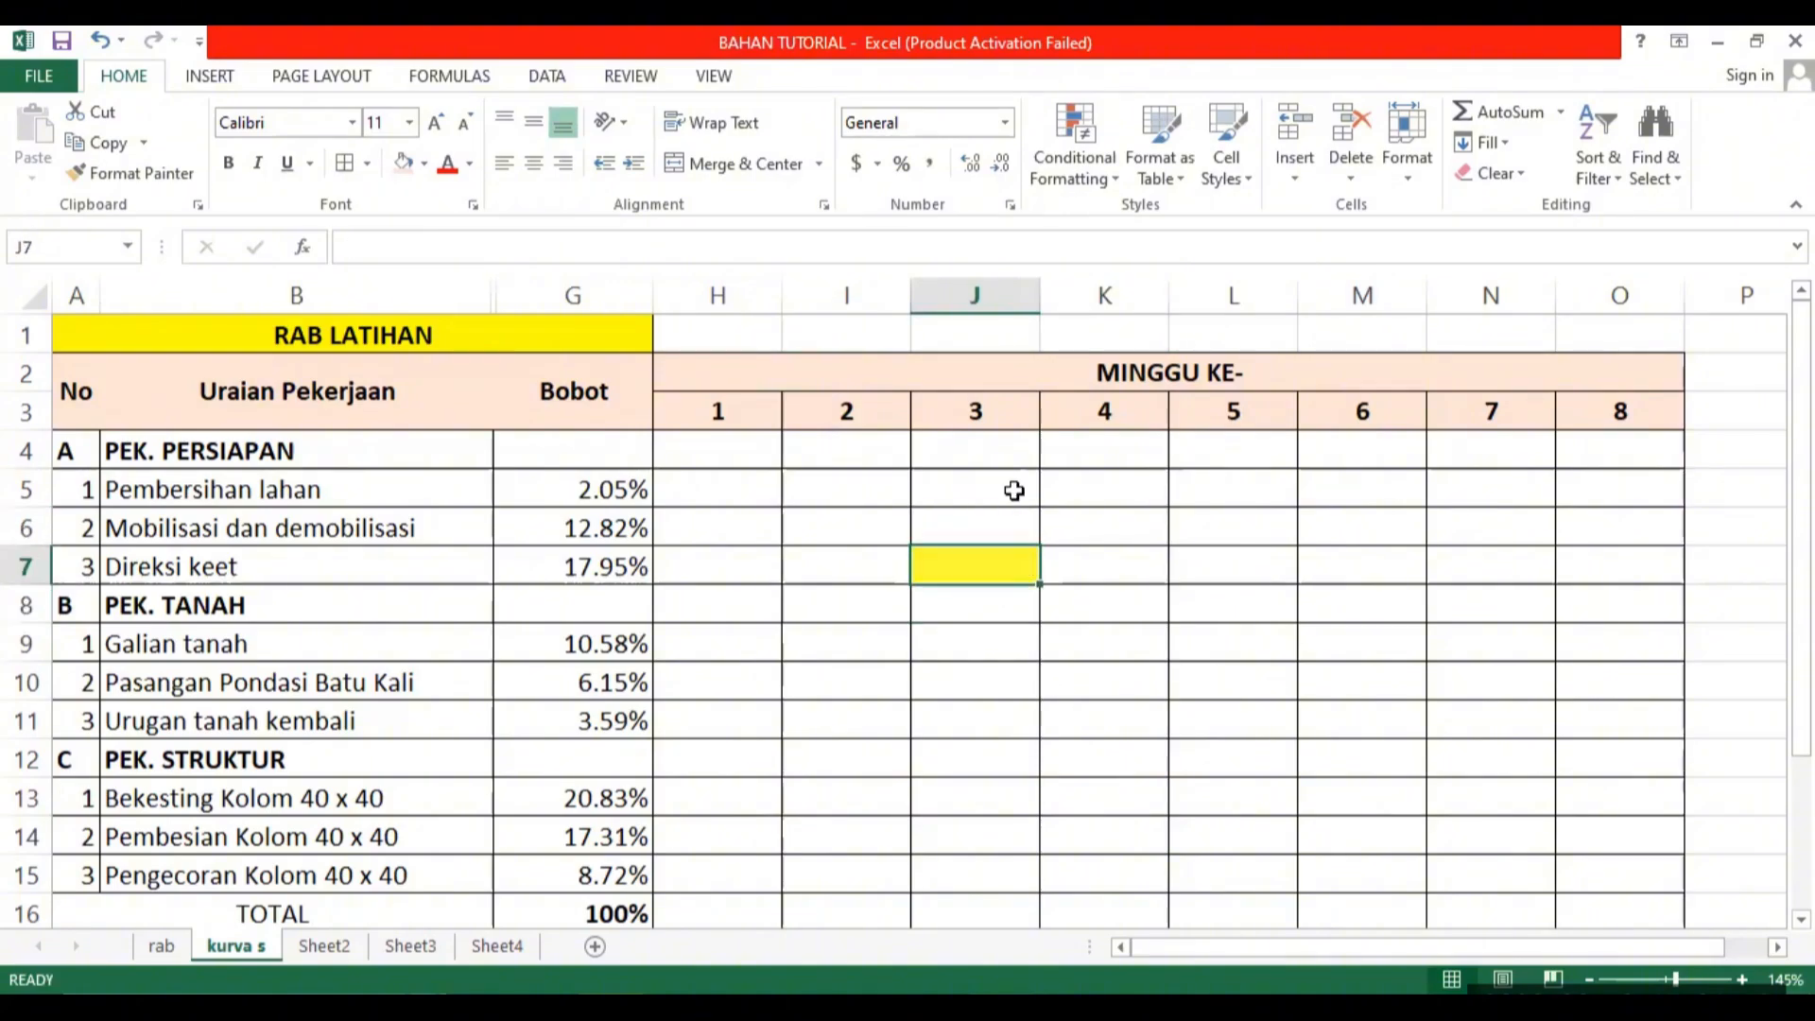
pyautogui.click(1175, 651)
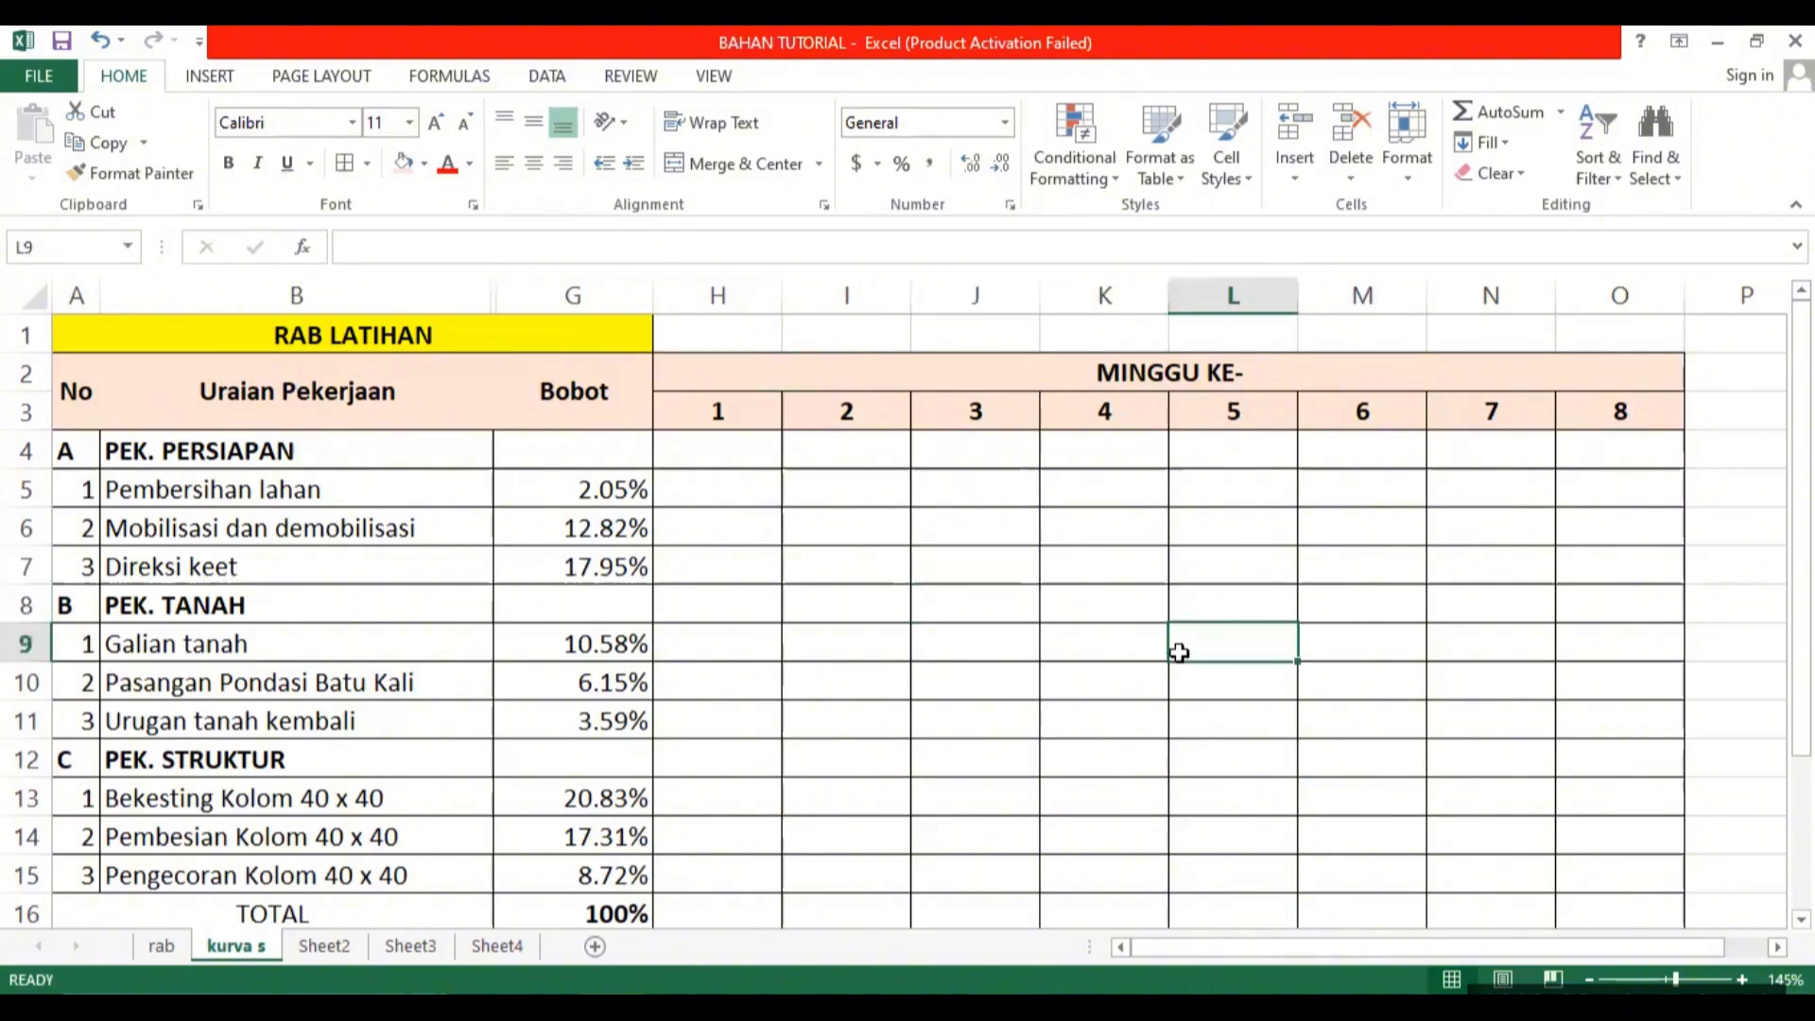